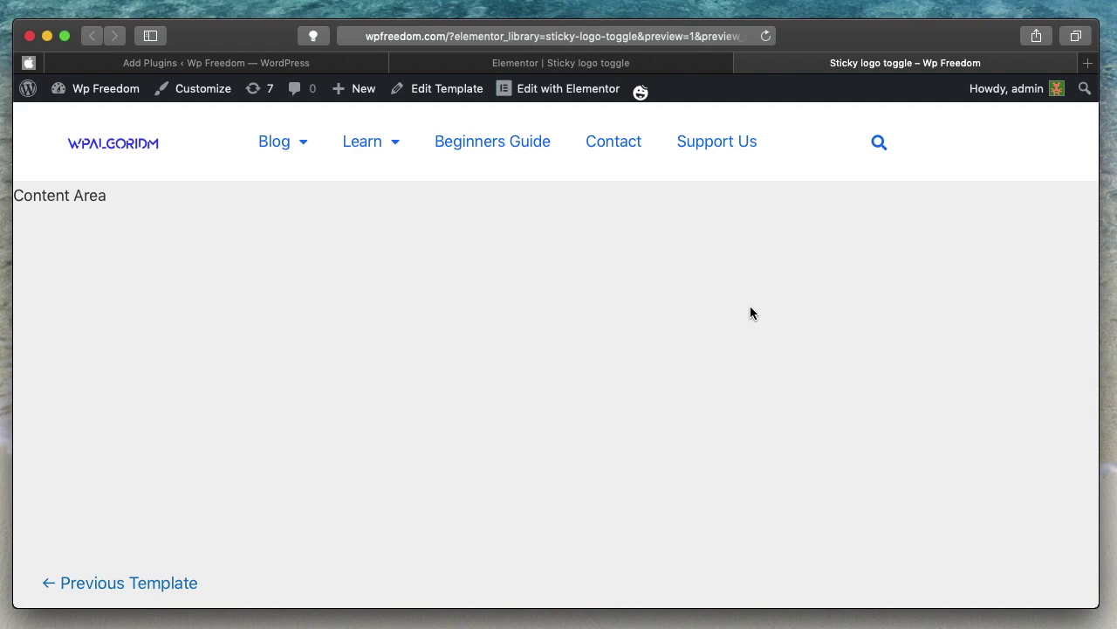
Examine how the header's background, menu colours and Buy Now button change on scrolling in the Sticky logo toggle preview.
scroll(620, 293, down, 5)
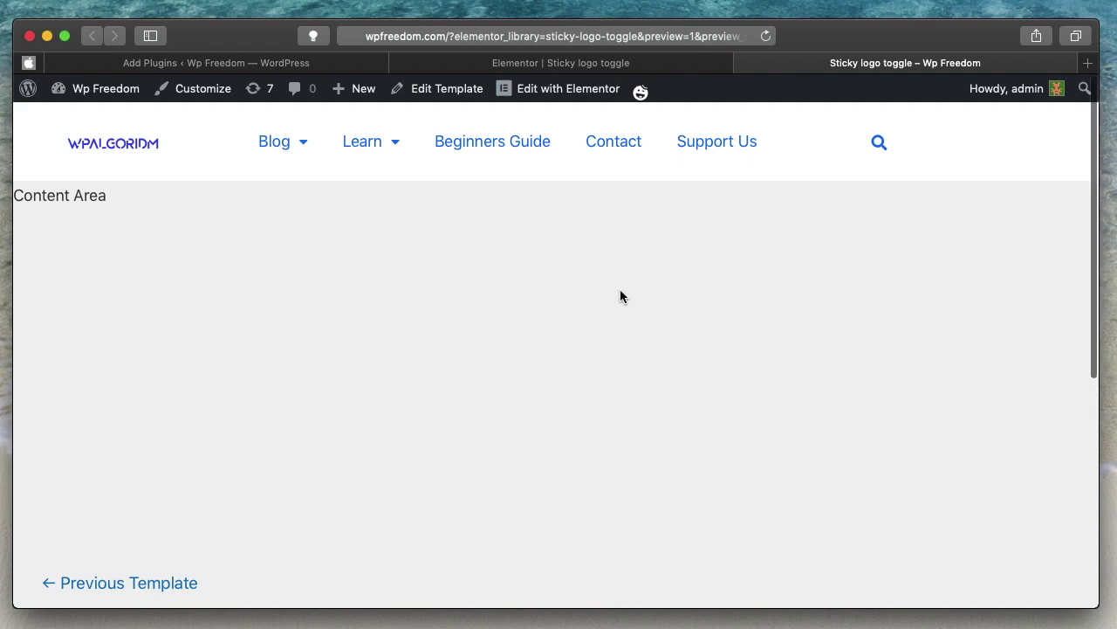
scroll(620, 296, down, 1)
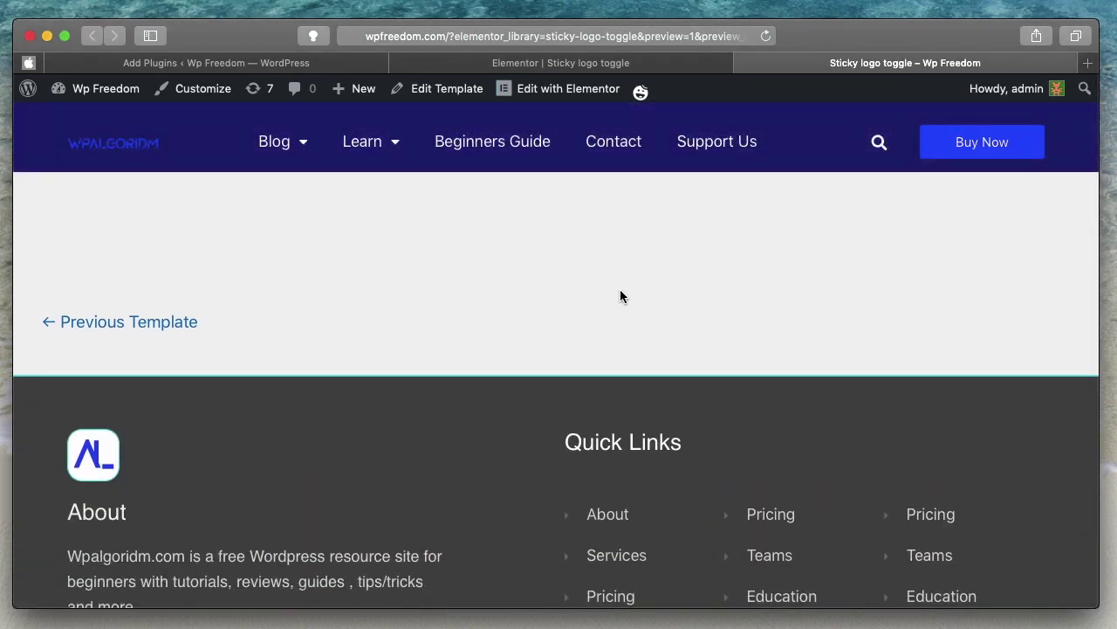
scroll(620, 297, up, 6)
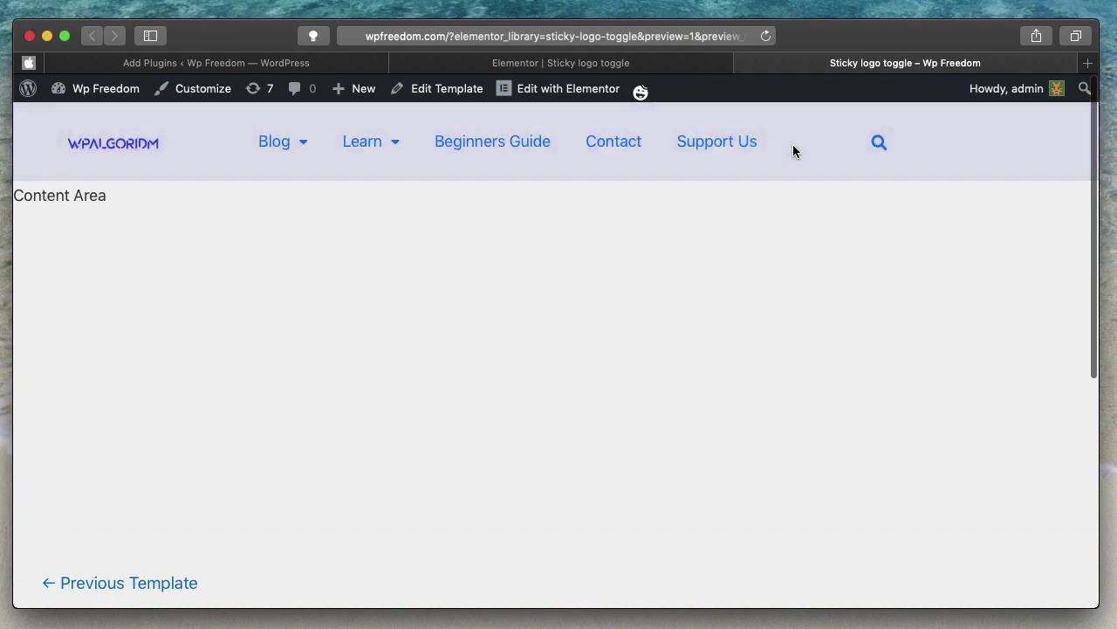
scroll(736, 290, down, 3)
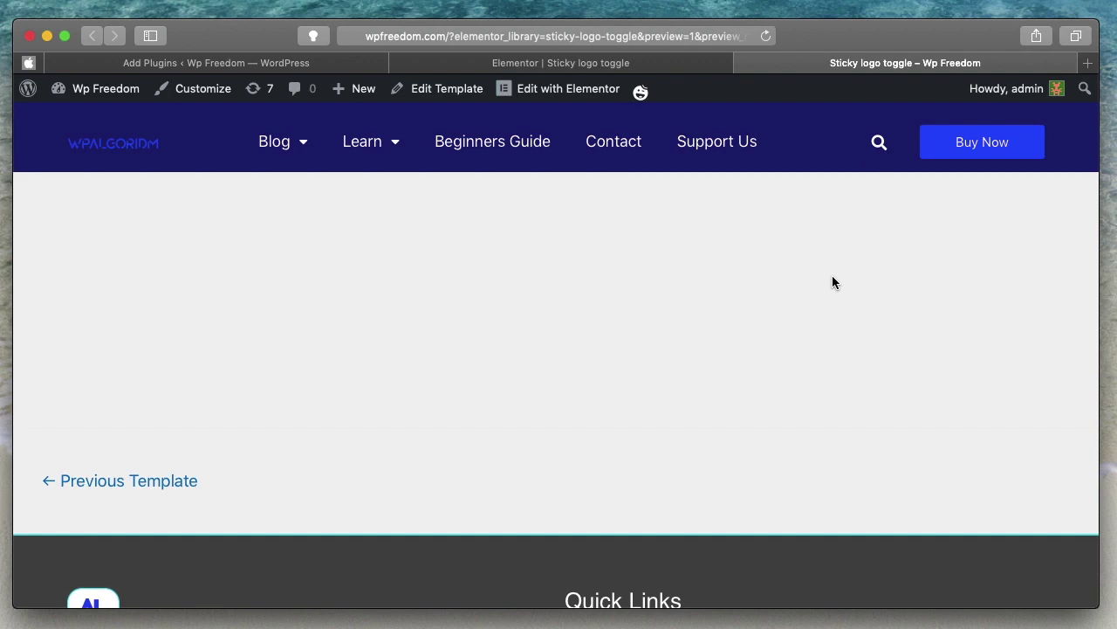
scroll(832, 275, up, 2)
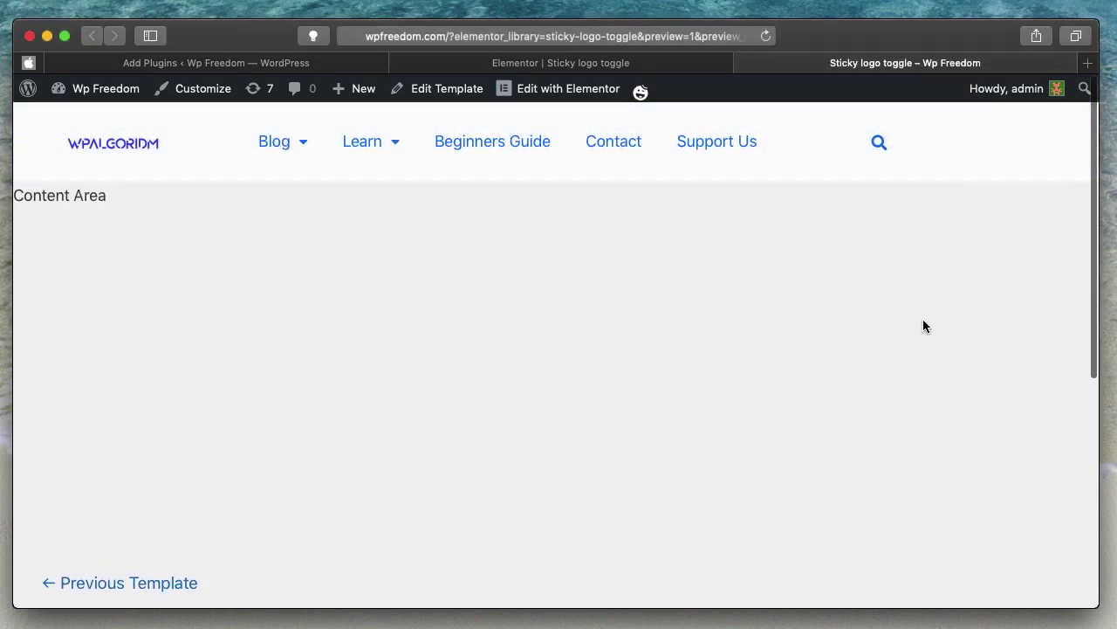
scroll(924, 325, down, 3)
scroll(924, 325, down, 1)
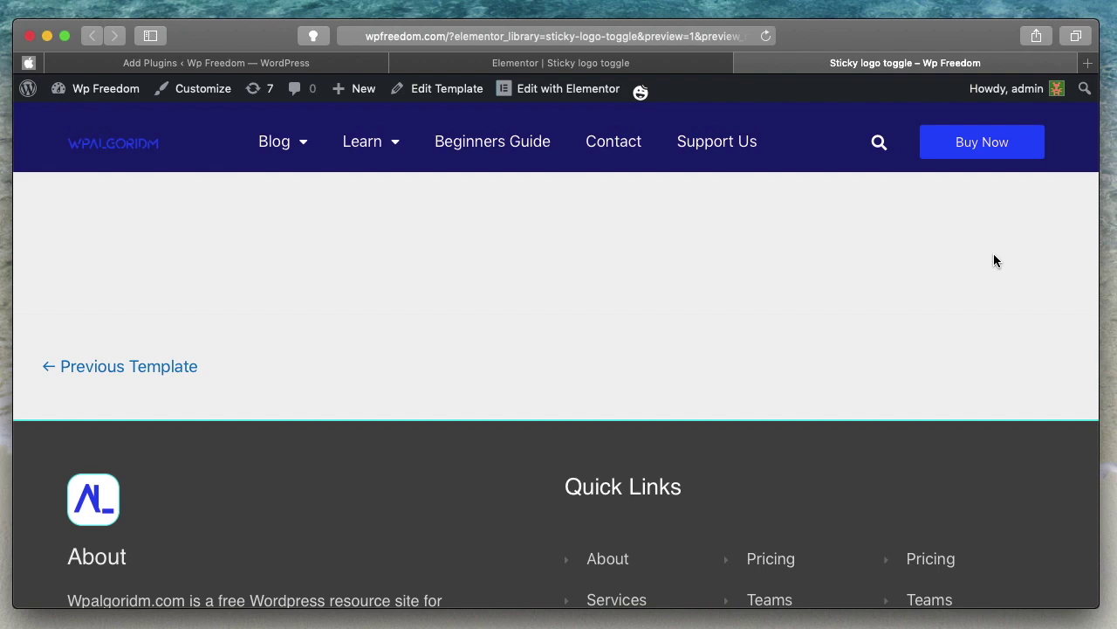
scroll(885, 310, up, 3)
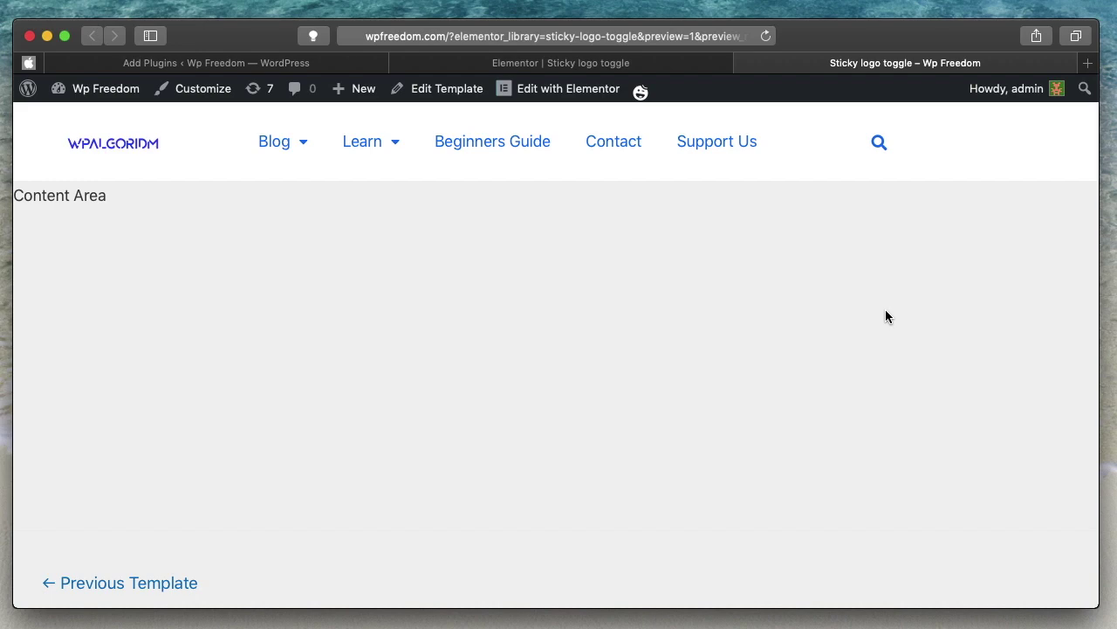
scroll(885, 313, down, 5)
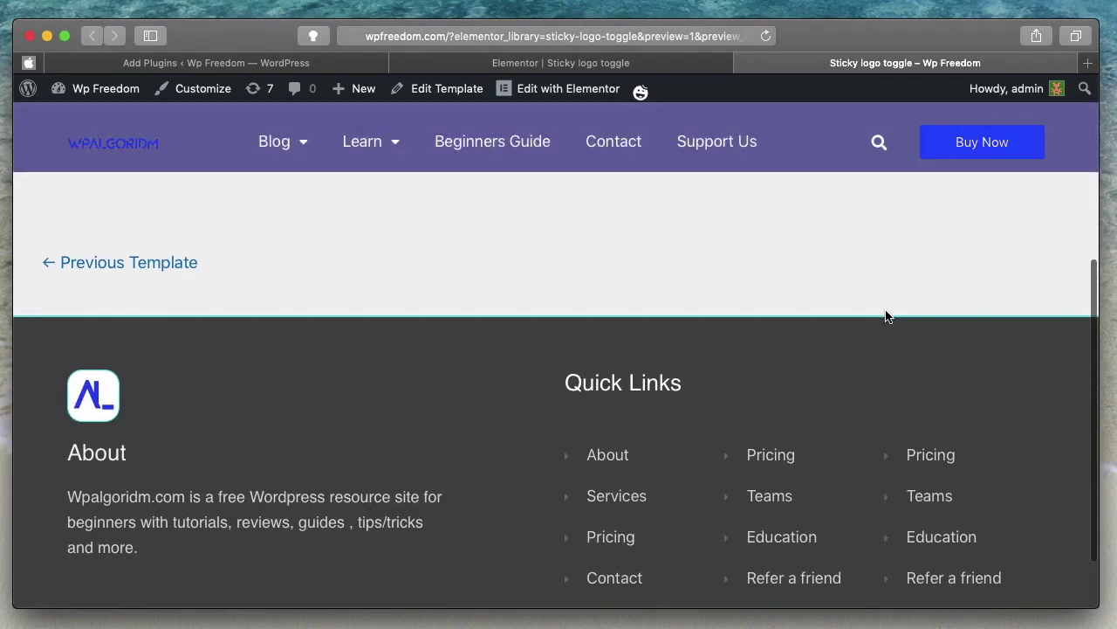
scroll(887, 316, up, 5)
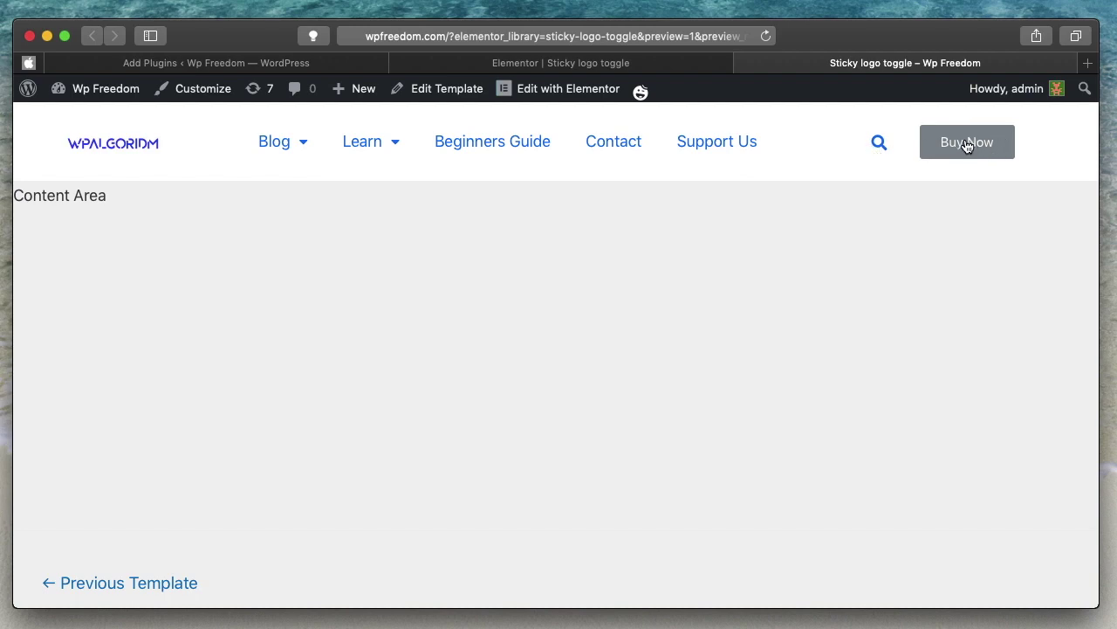
Switch to the Elementor editor for the Sticky logo toggle template and open the header section's settings.
click(620, 62)
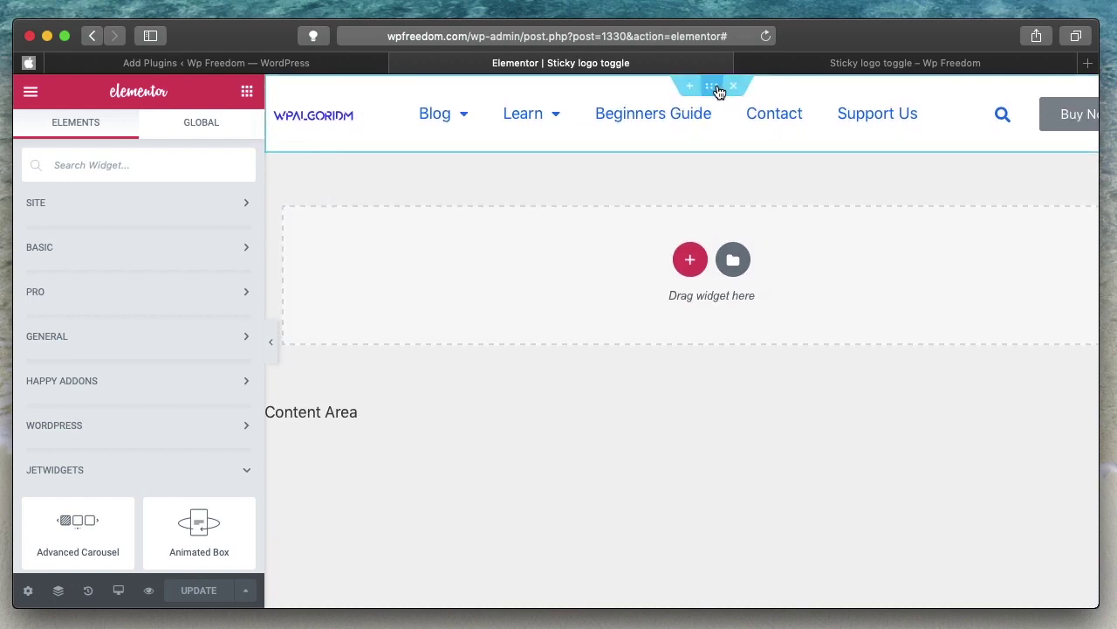
click(714, 86)
Search the WordPress plugin directory for "sticky effects".
click(307, 62)
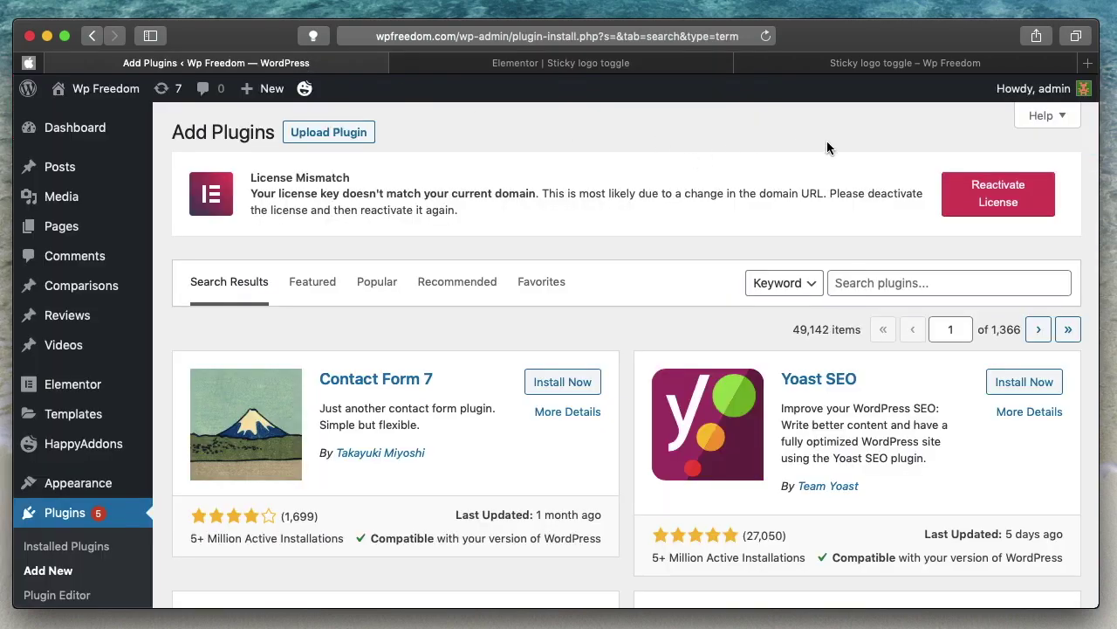
click(863, 290)
text(sticku)
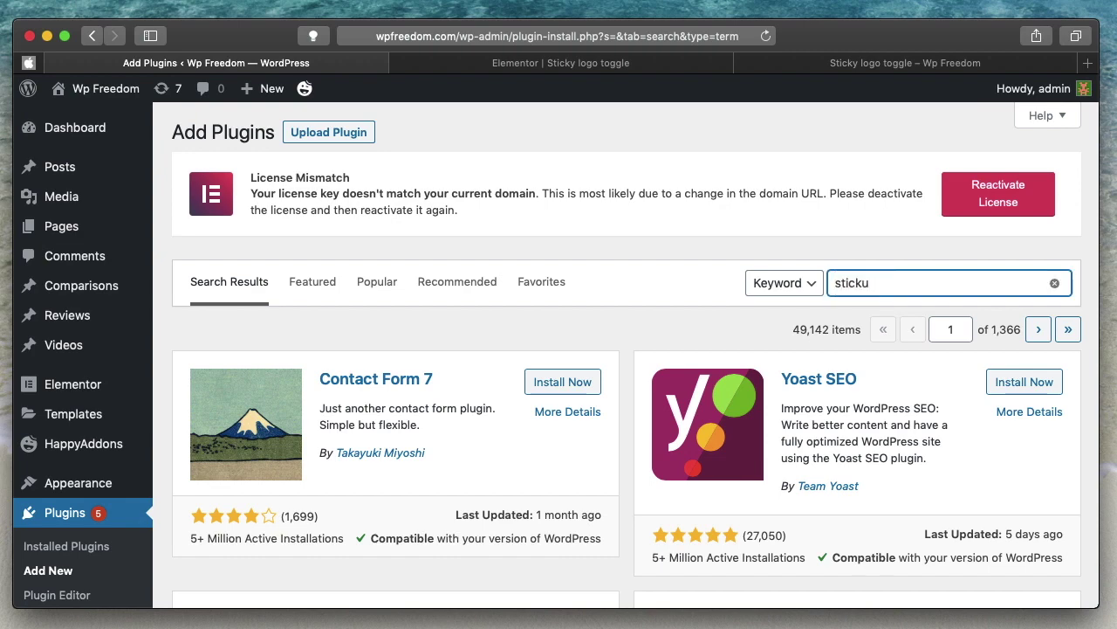
key(BackSpace)
text(y)
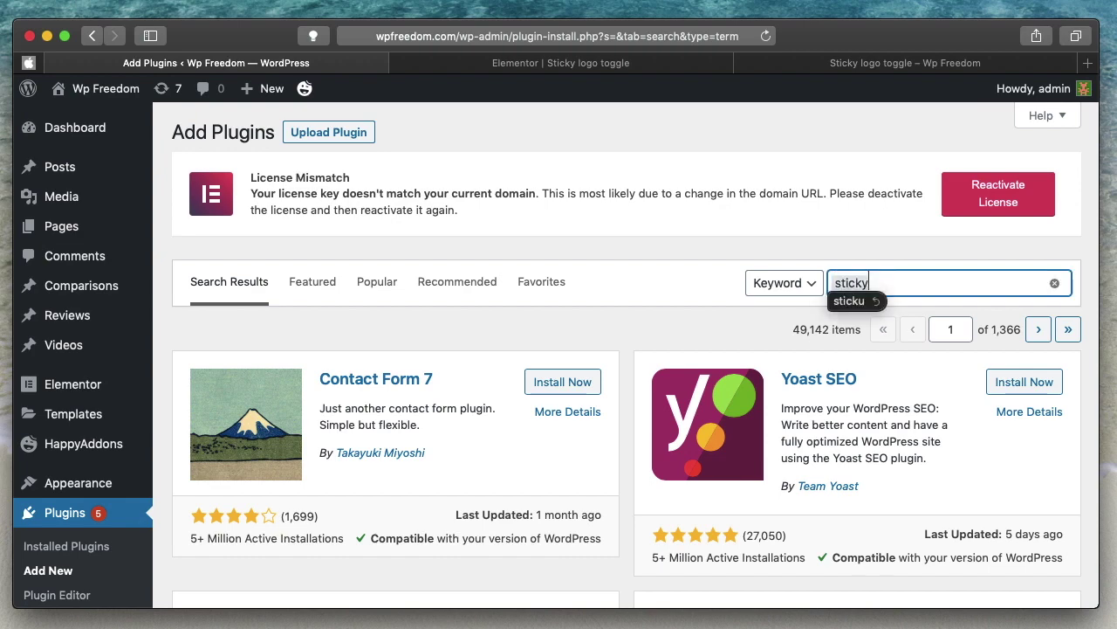
text( effects)
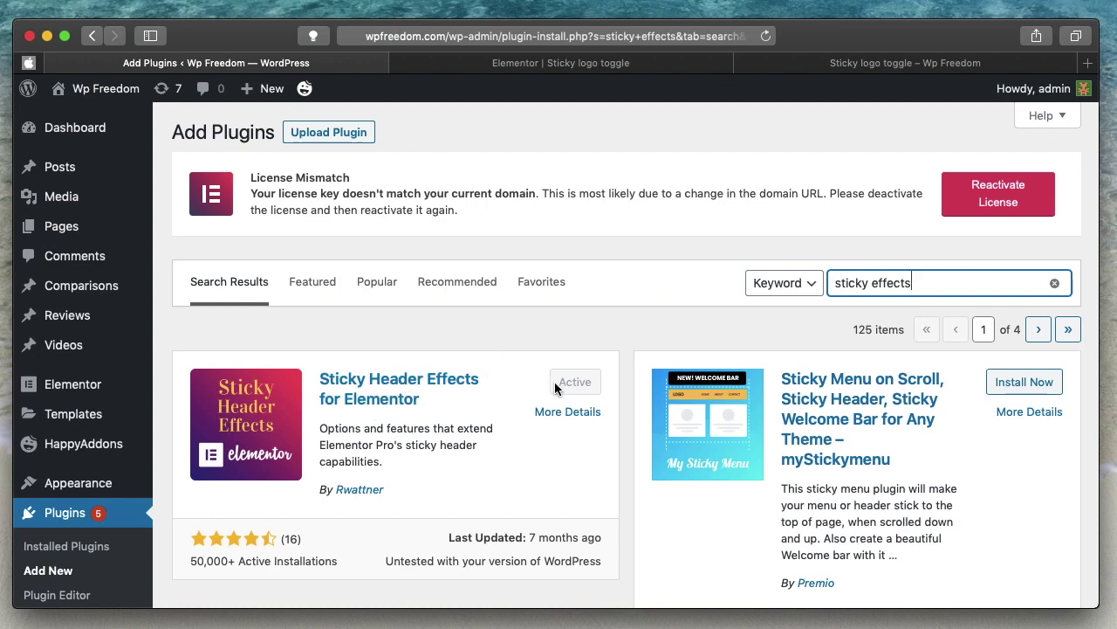
Return to the Elementor editor and enable Sticky Header Effects on the header section.
click(599, 65)
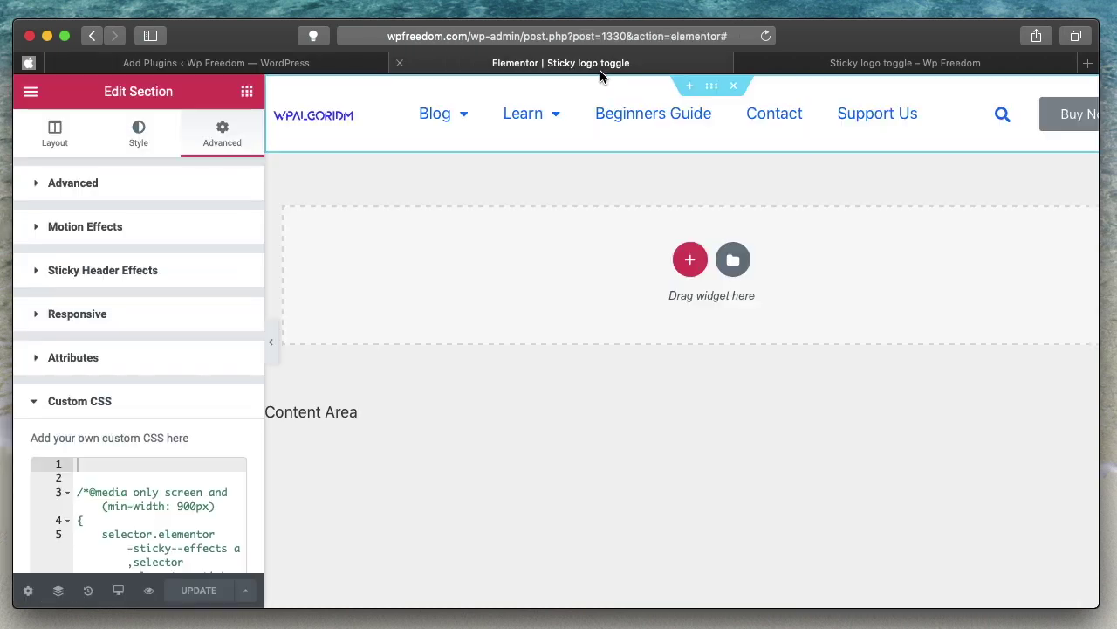
click(137, 406)
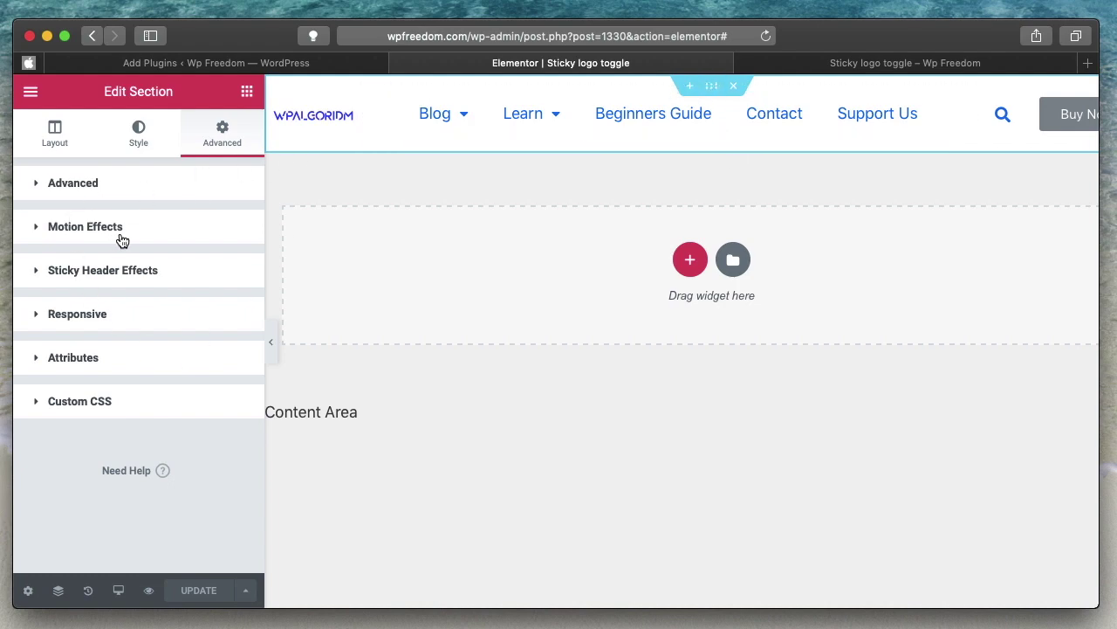
click(155, 278)
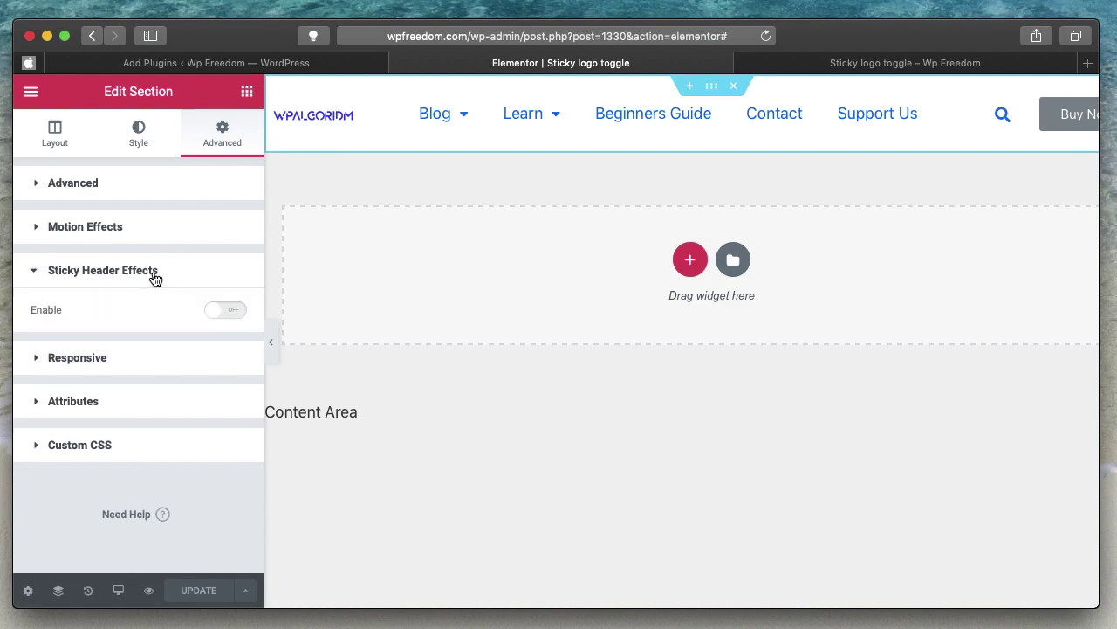
click(223, 314)
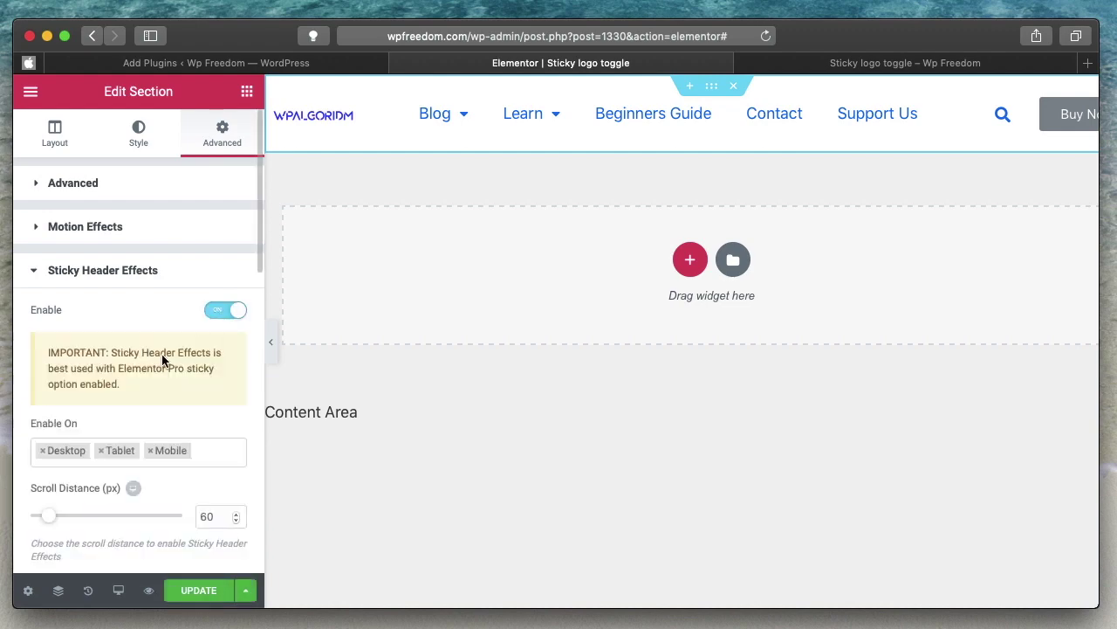
Remove Mobile from the devices on which Sticky Header Effects are enabled, keeping Desktop and Tablet.
scroll(129, 400, down, 2)
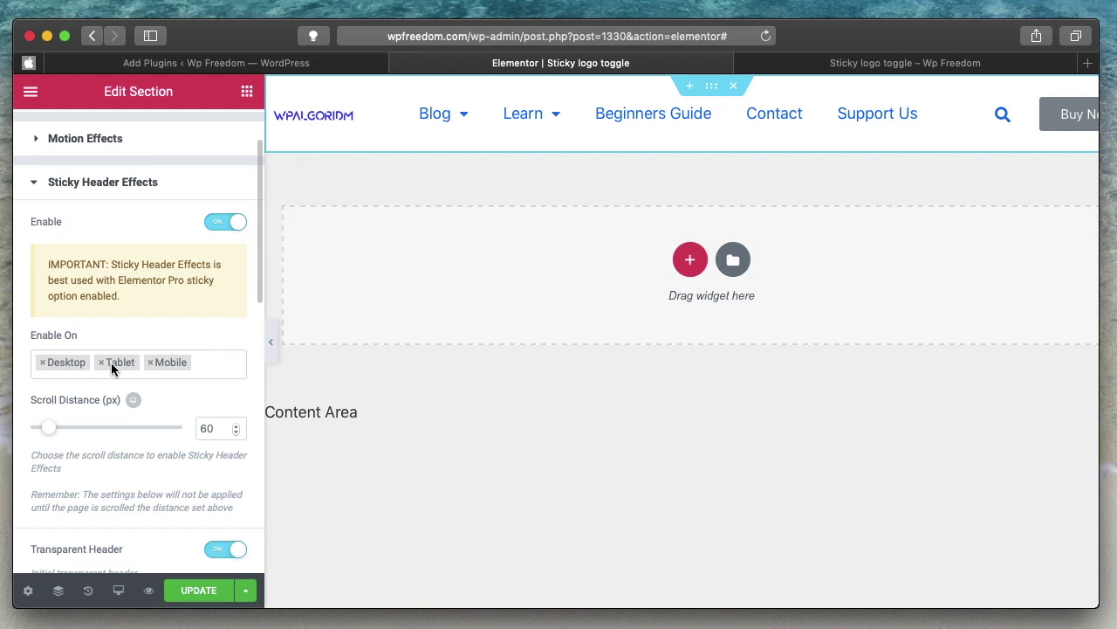
click(150, 362)
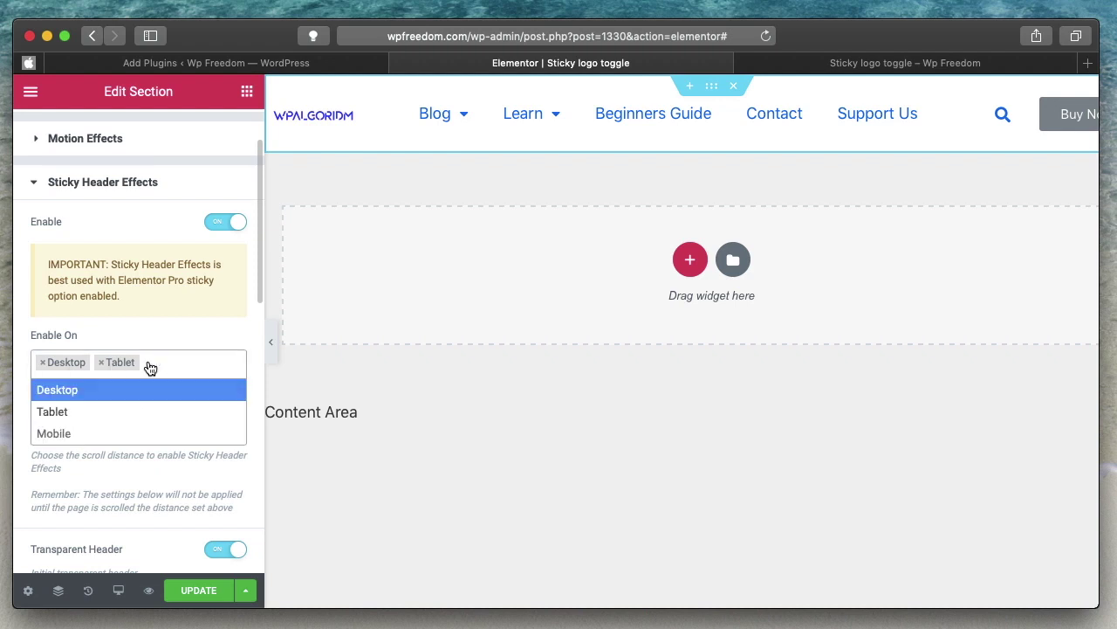
click(175, 359)
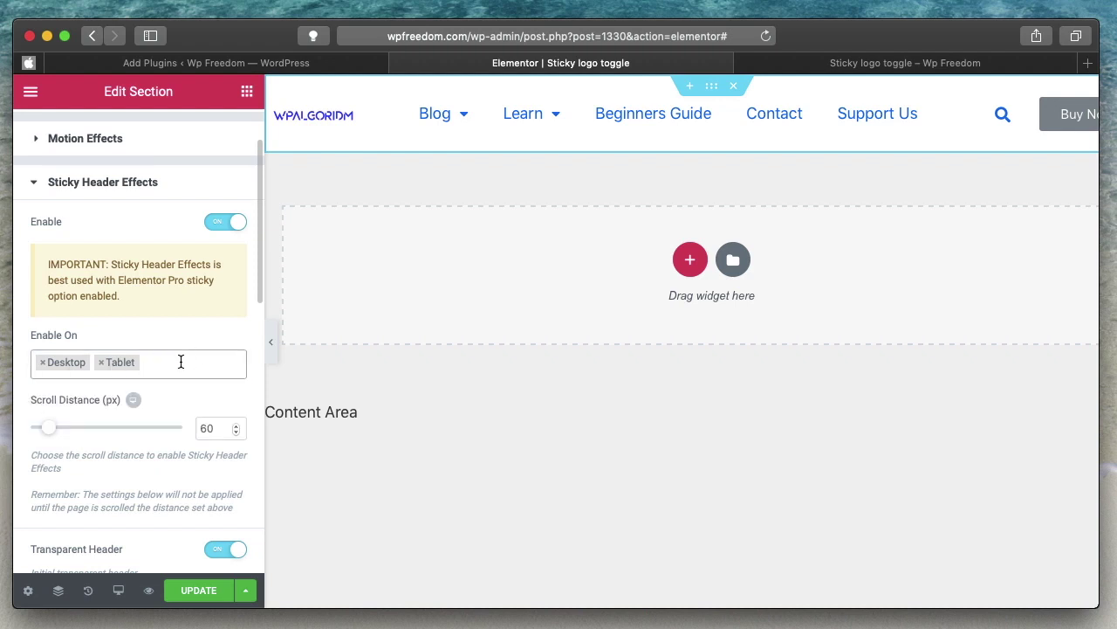
Open the Scroll Distance value for editing and inspect the header's scrolling behaviour on the canvas.
scroll(180, 360, down, 2)
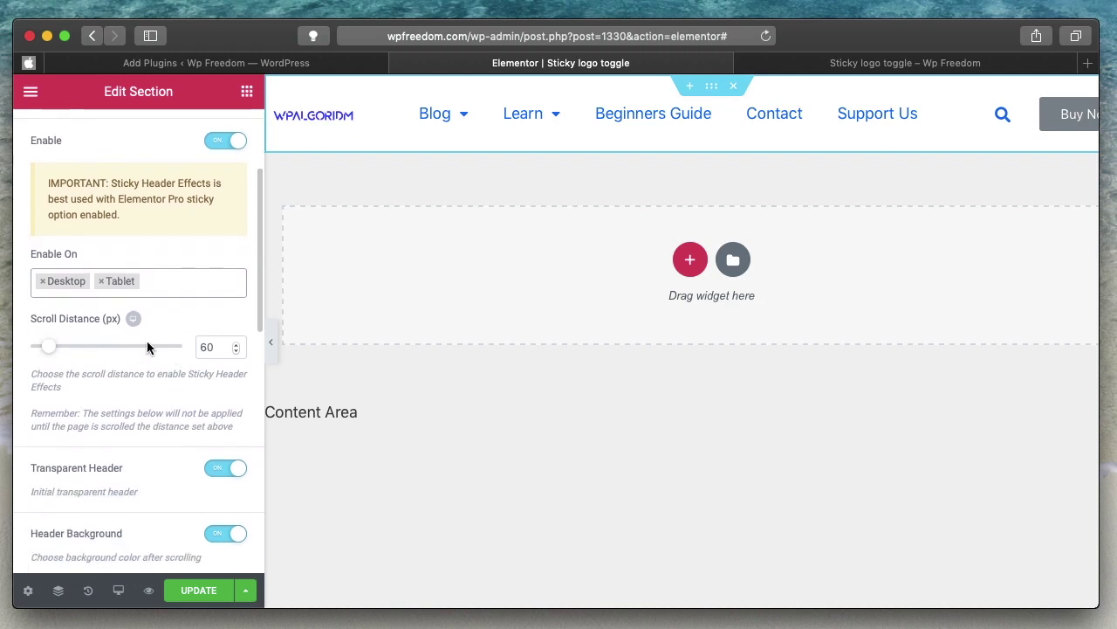
double_click(214, 348)
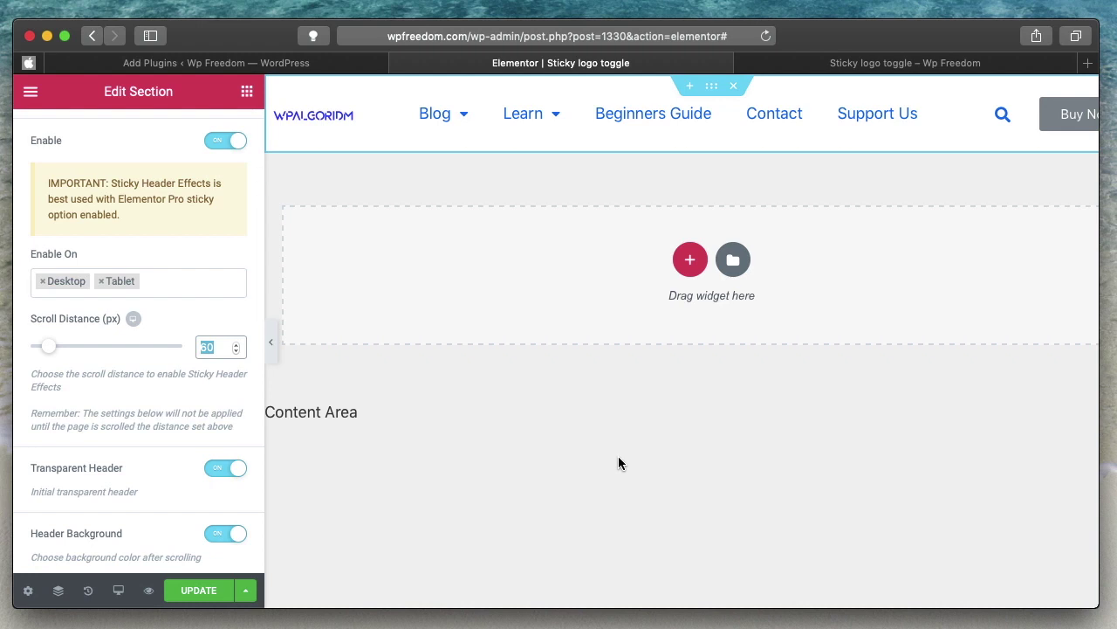
scroll(618, 464, down, 3)
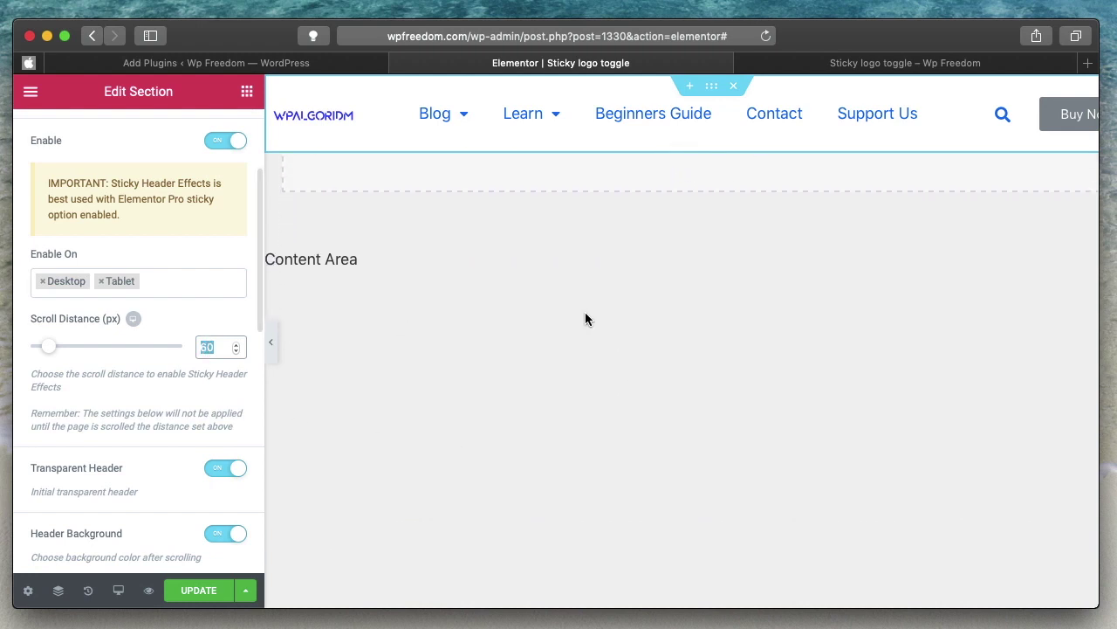
scroll(632, 321, up, 3)
Set the header background colour after scrolling to dark blue #191970.
scroll(126, 453, down, 3)
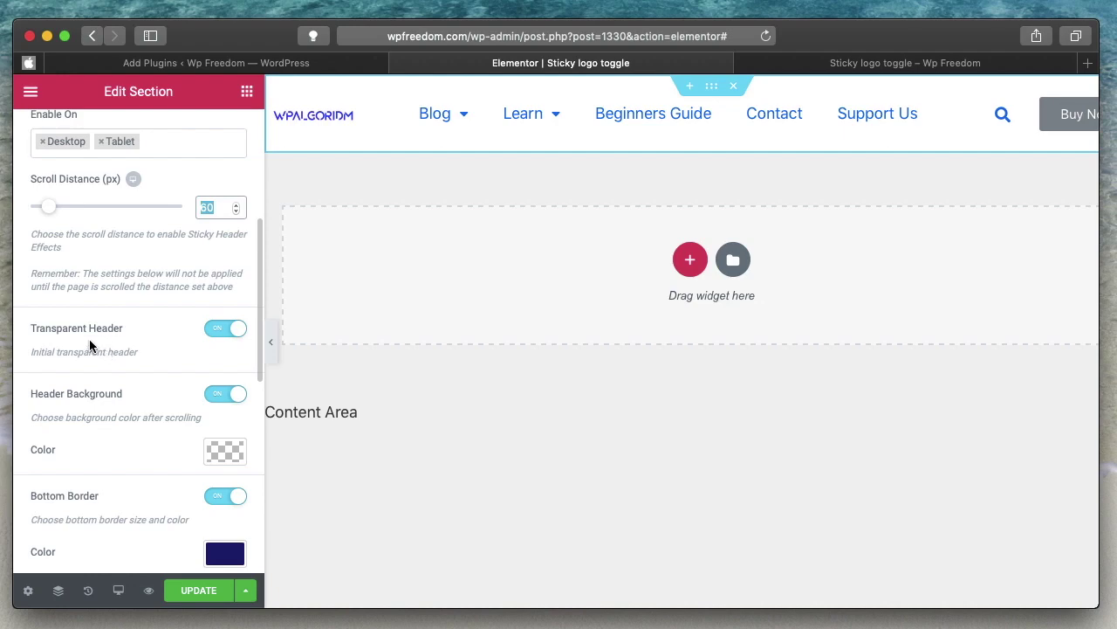
scroll(130, 446, down, 2)
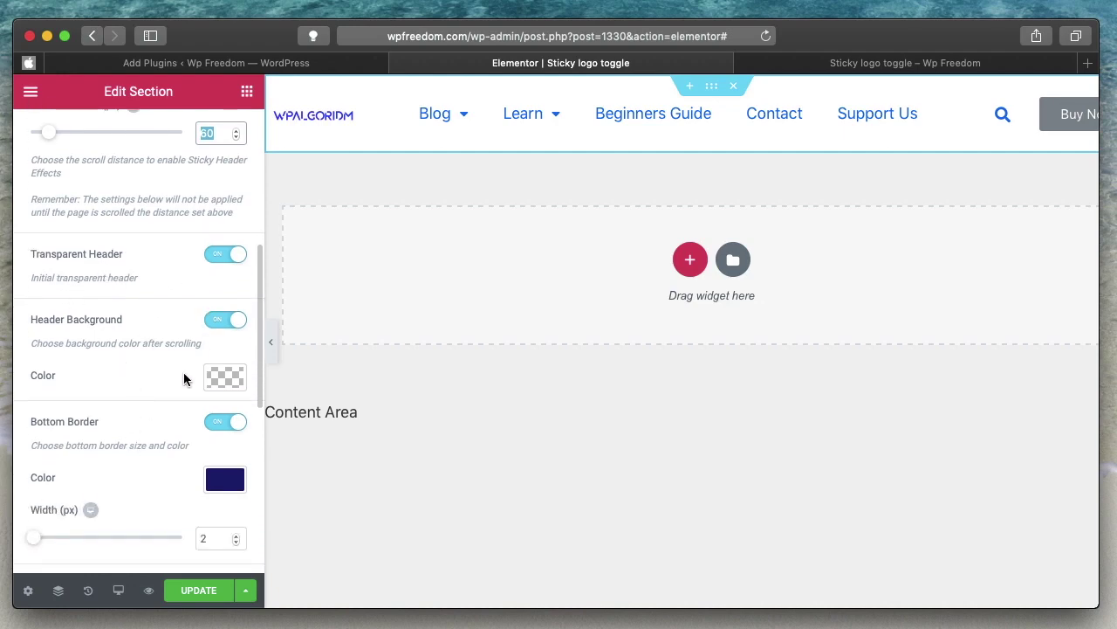
click(225, 376)
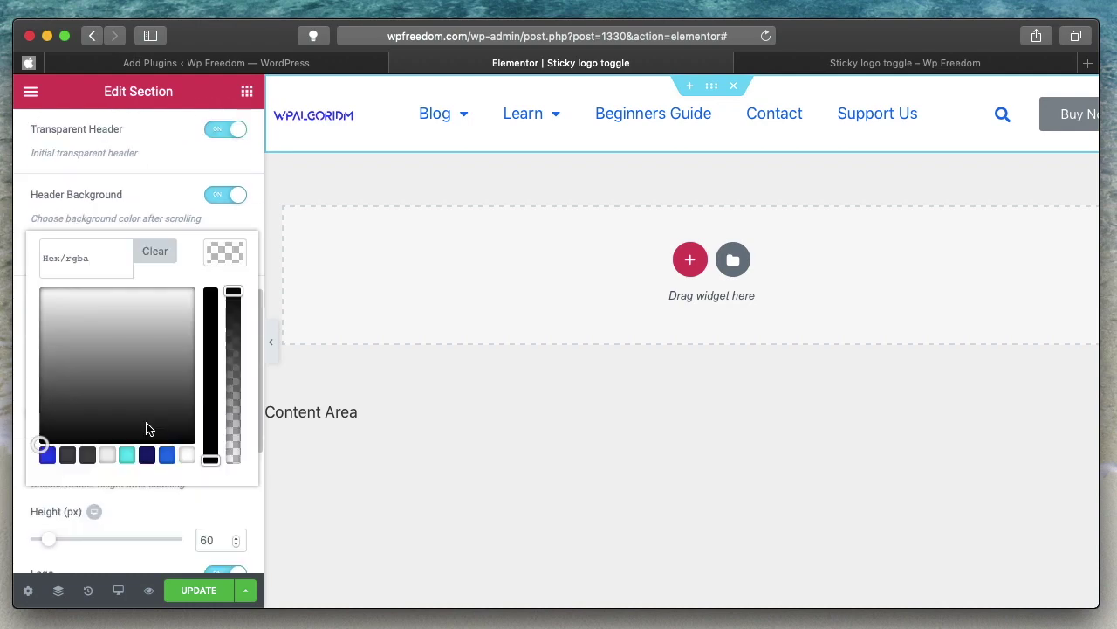
scroll(147, 426, down, 1)
click(147, 412)
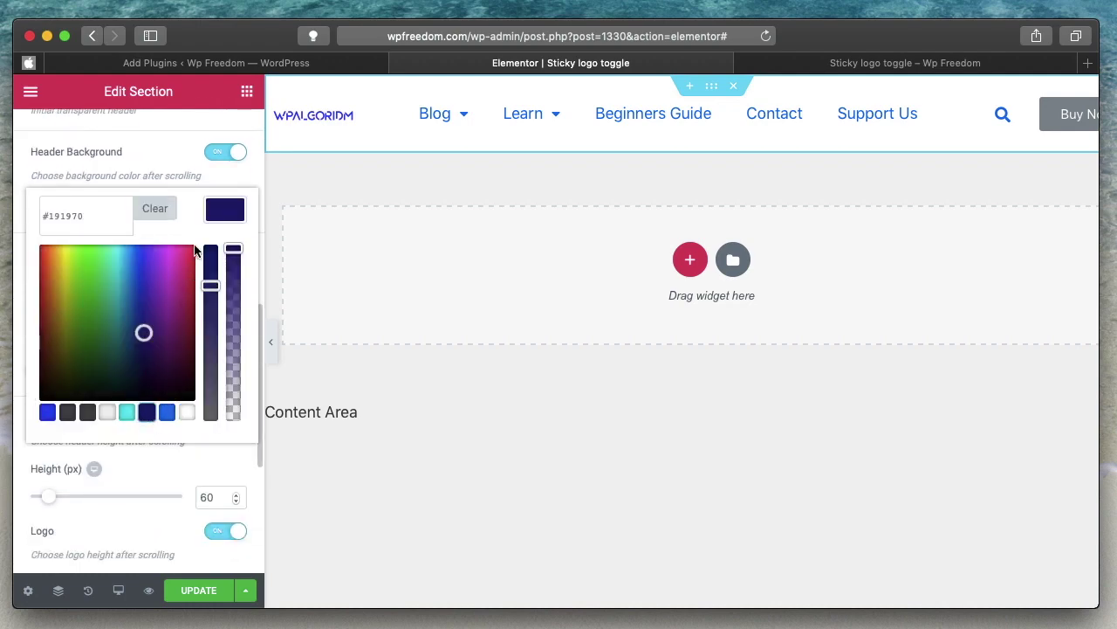
click(225, 211)
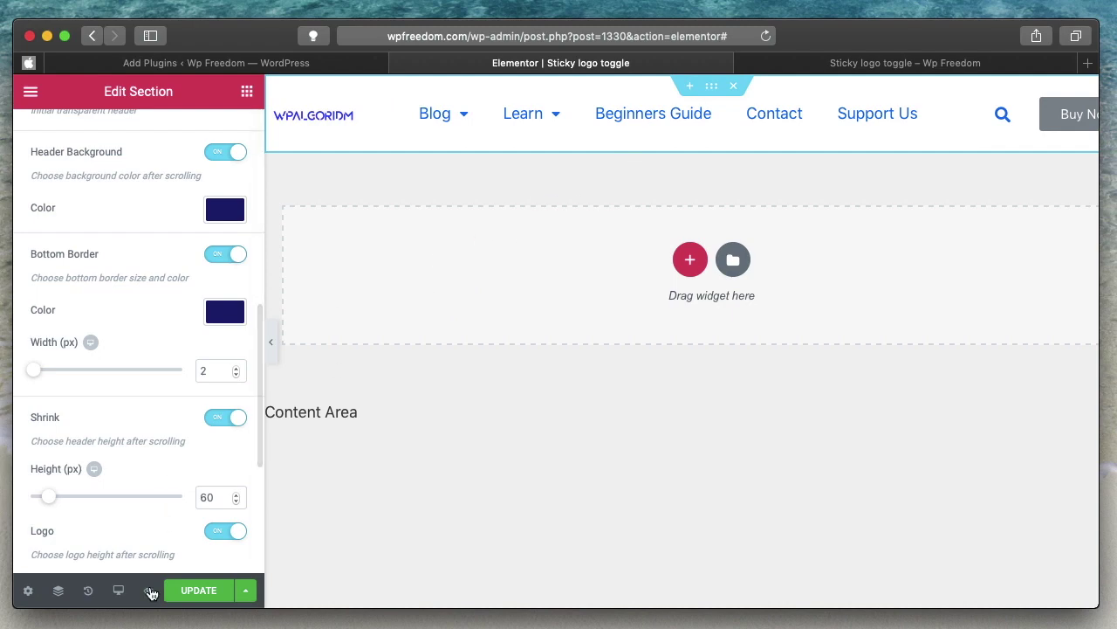
Check the Sticky logo toggle preview page and return to the Elementor editor.
mouse_move(148, 590)
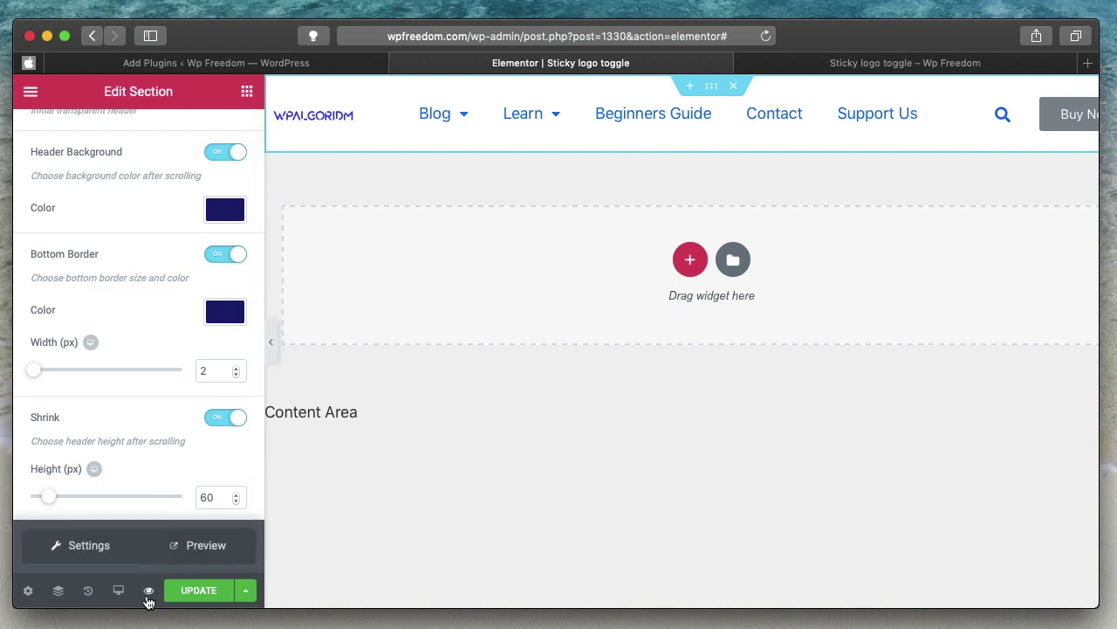
click(940, 66)
click(690, 67)
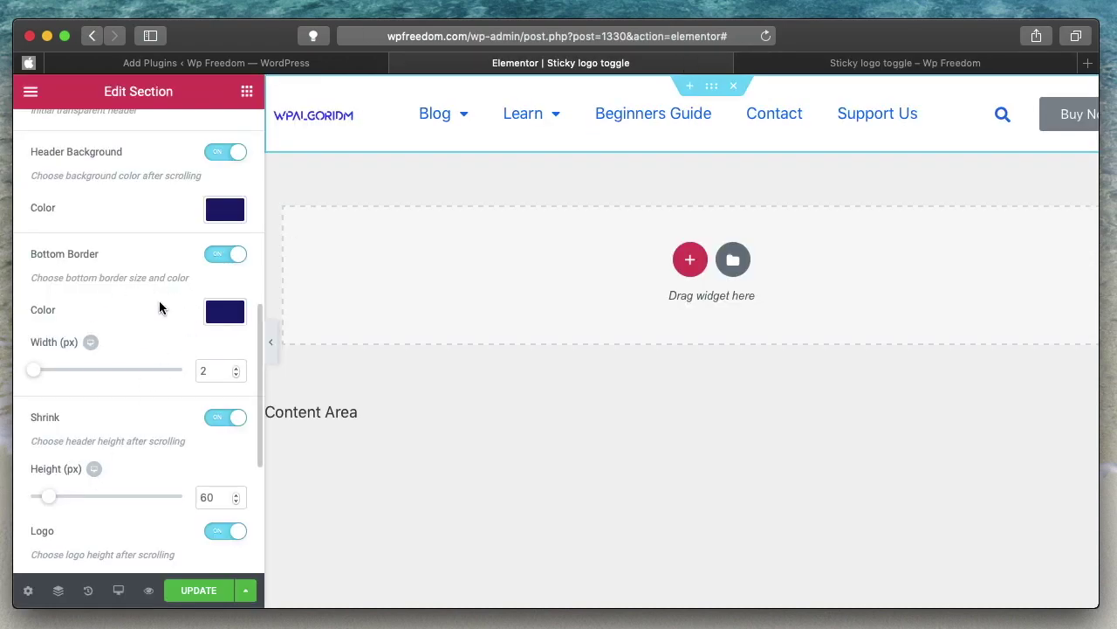
Turn off the Bottom Border and Shrink options in the header section's Sticky Header Effects.
click(238, 254)
click(238, 255)
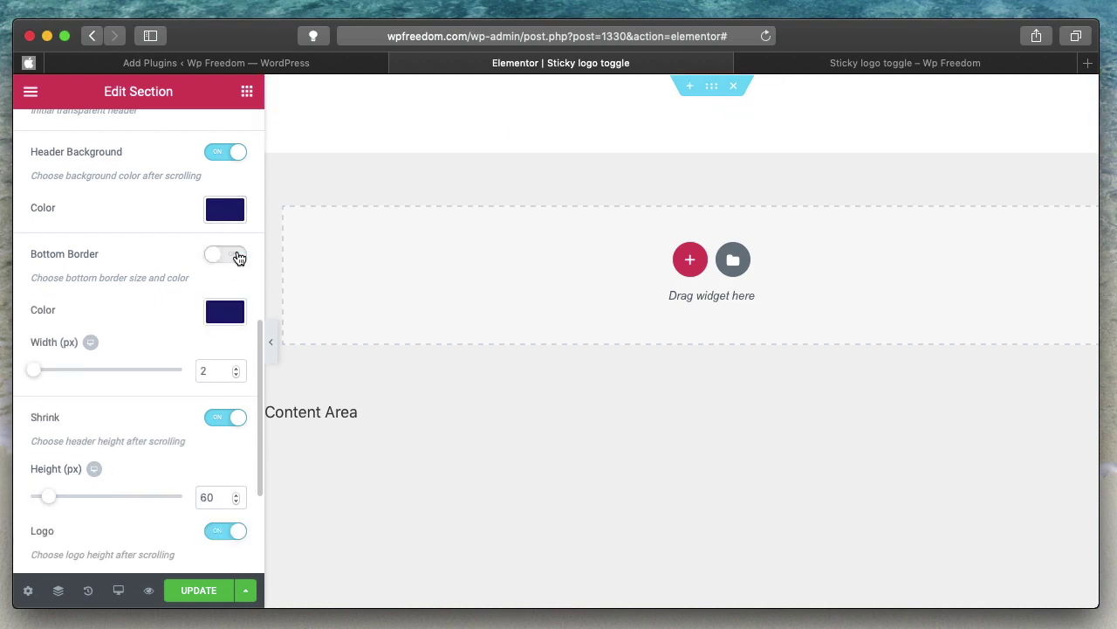
click(238, 255)
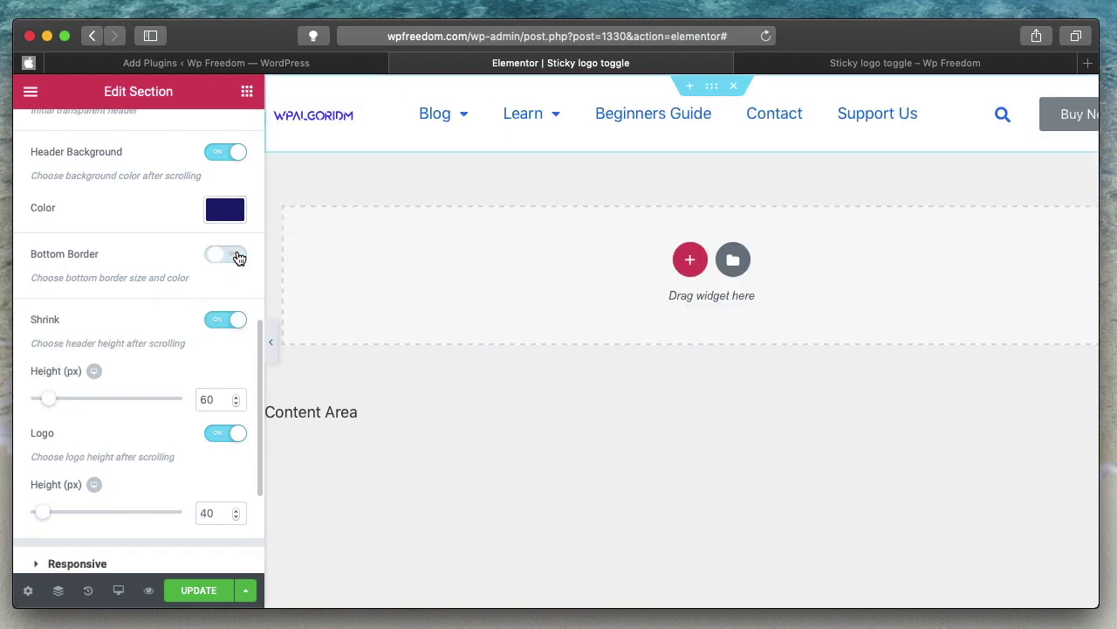
click(232, 324)
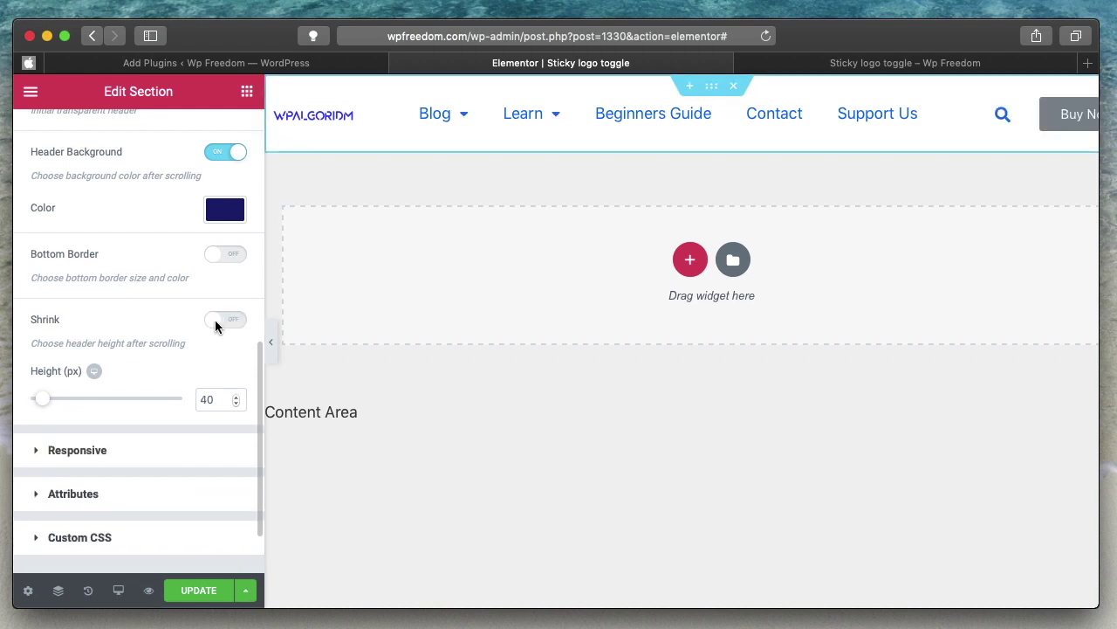
scroll(157, 305, up, 3)
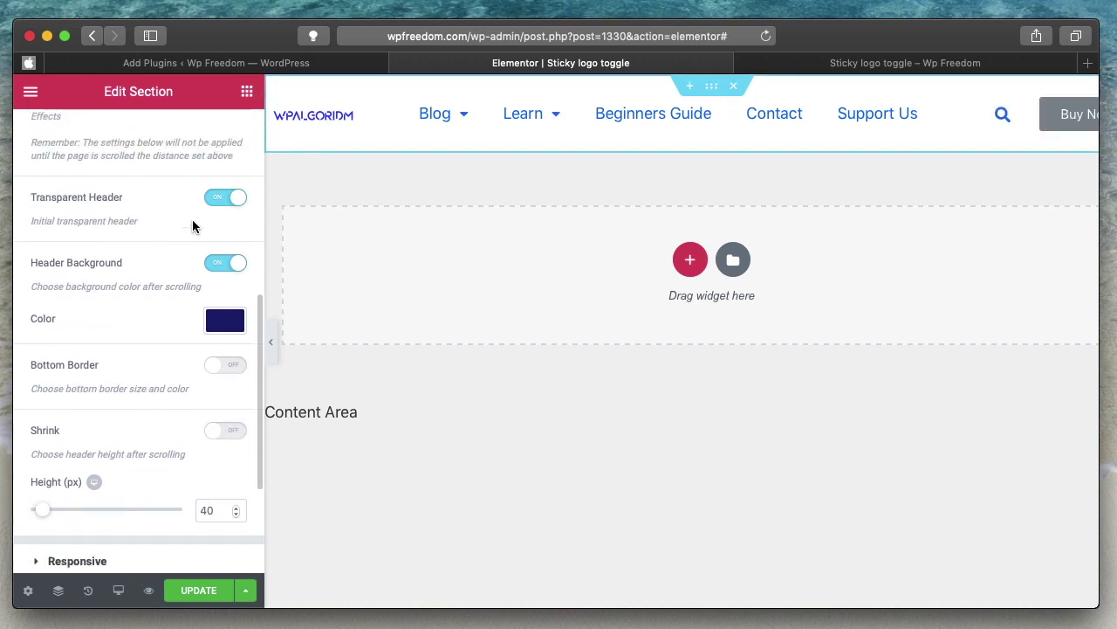
Review the header section's Sticky Header Effects settings and update the template.
scroll(213, 293, up, 2)
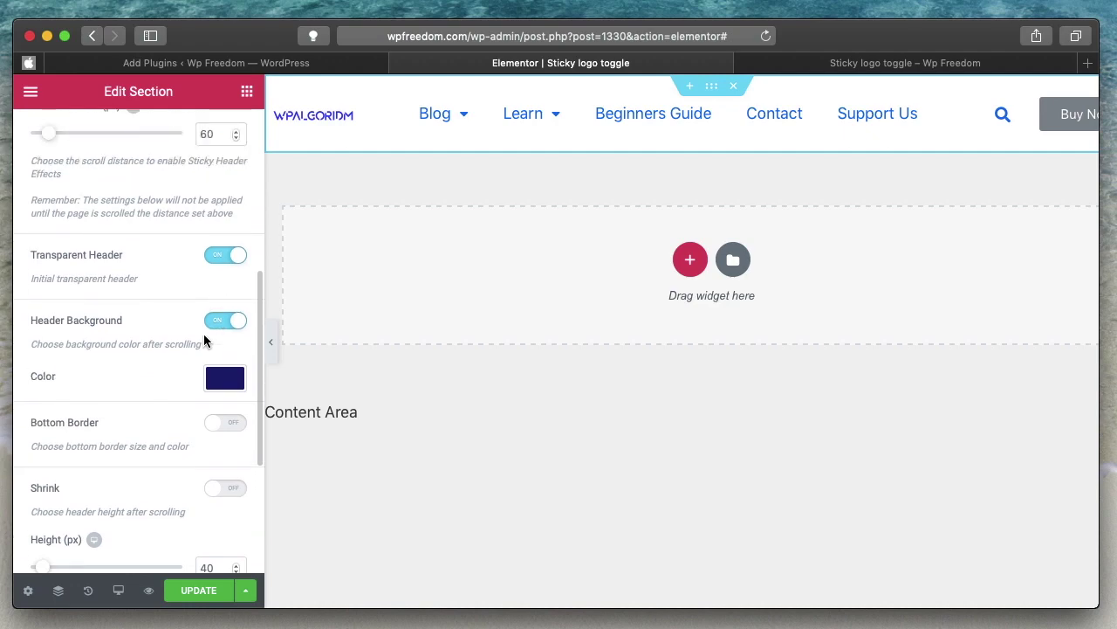
scroll(133, 224, up, 2)
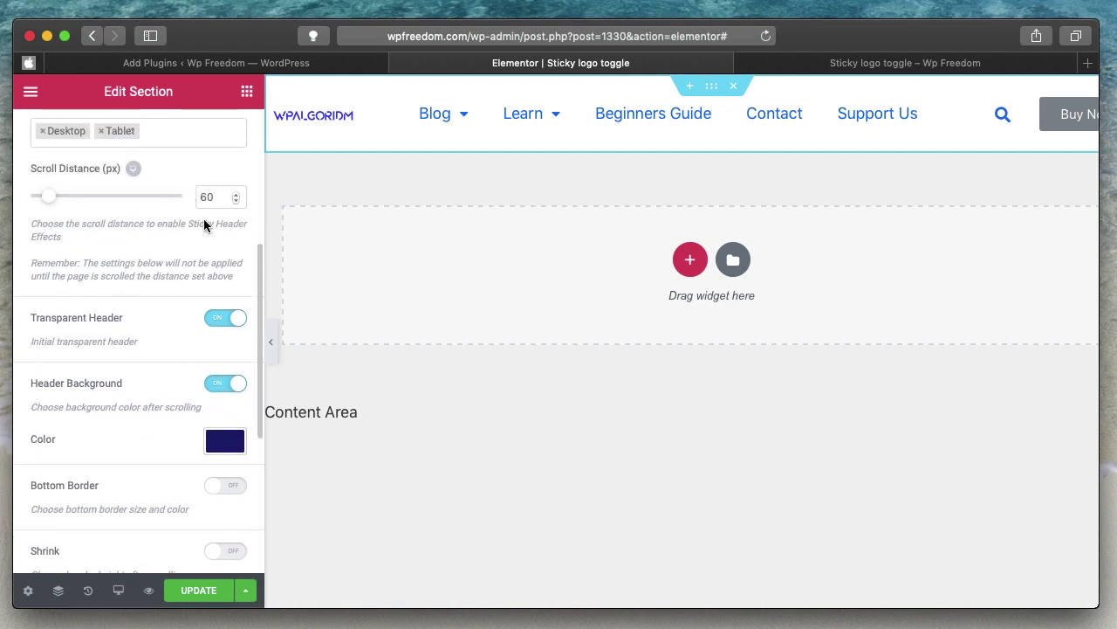
scroll(188, 384, down, 2)
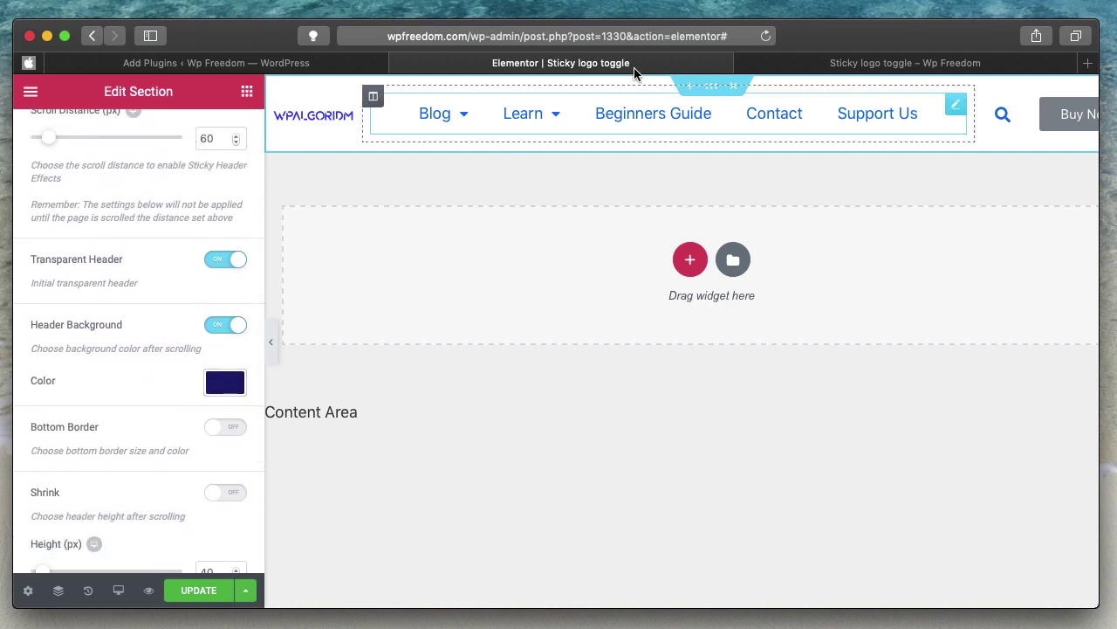
click(186, 594)
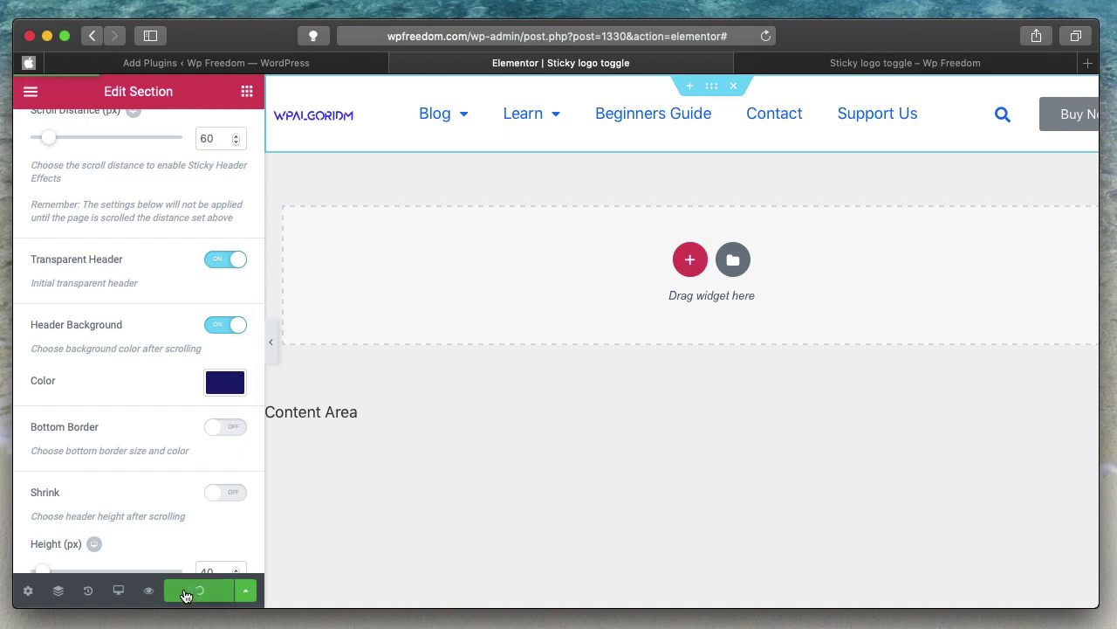
Check the header's background change while scrolling the Sticky logo toggle preview page, and return to the Elementor editor.
click(906, 64)
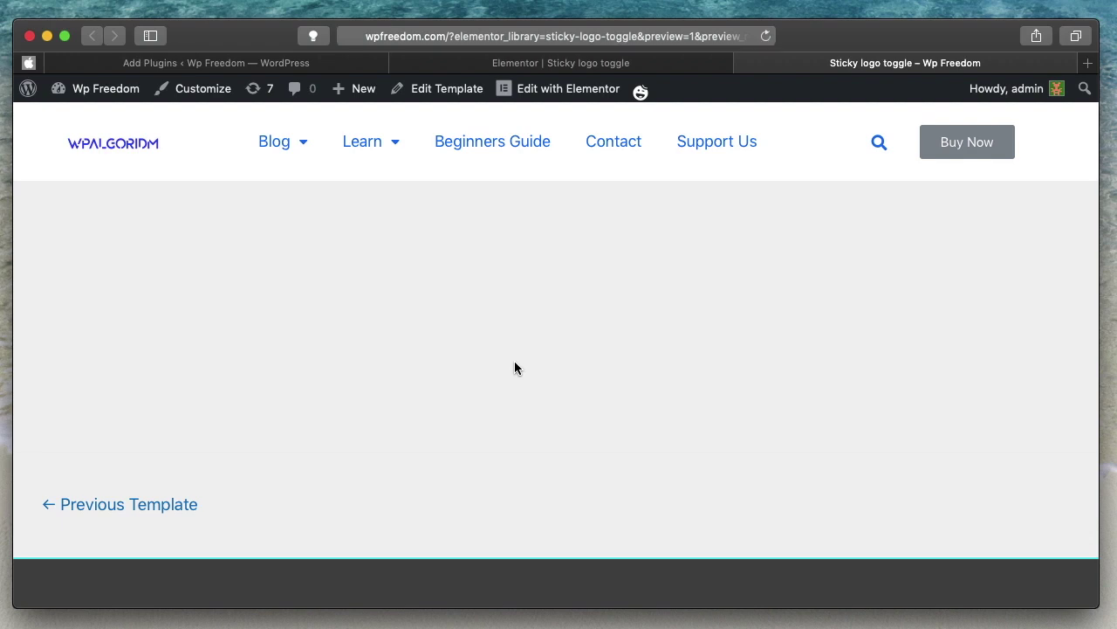
scroll(542, 398, down, 2)
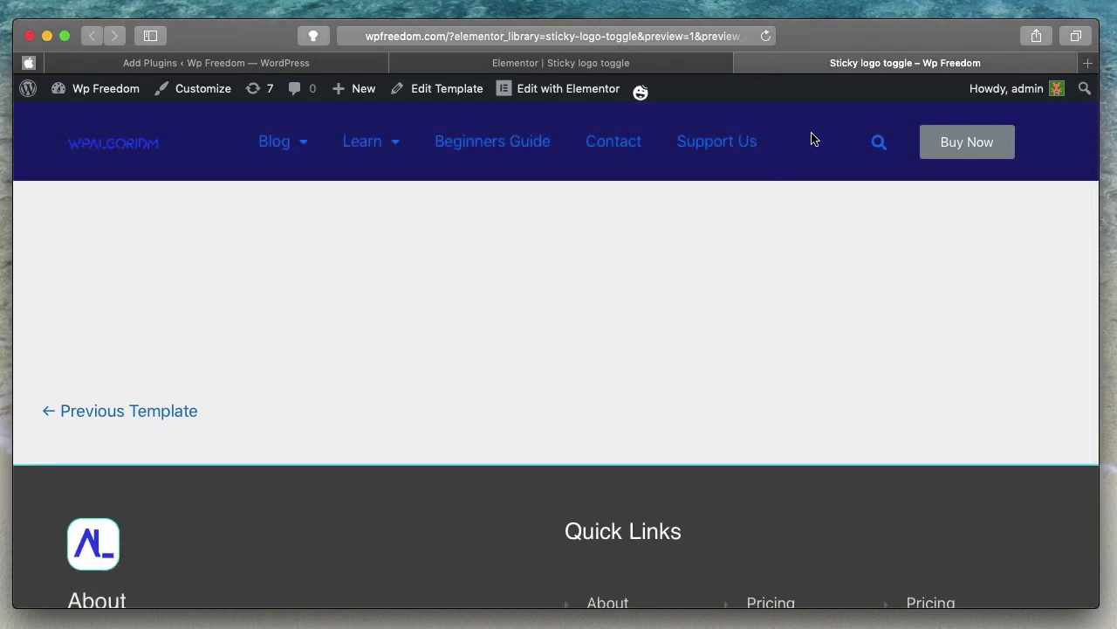
scroll(858, 340, up, 2)
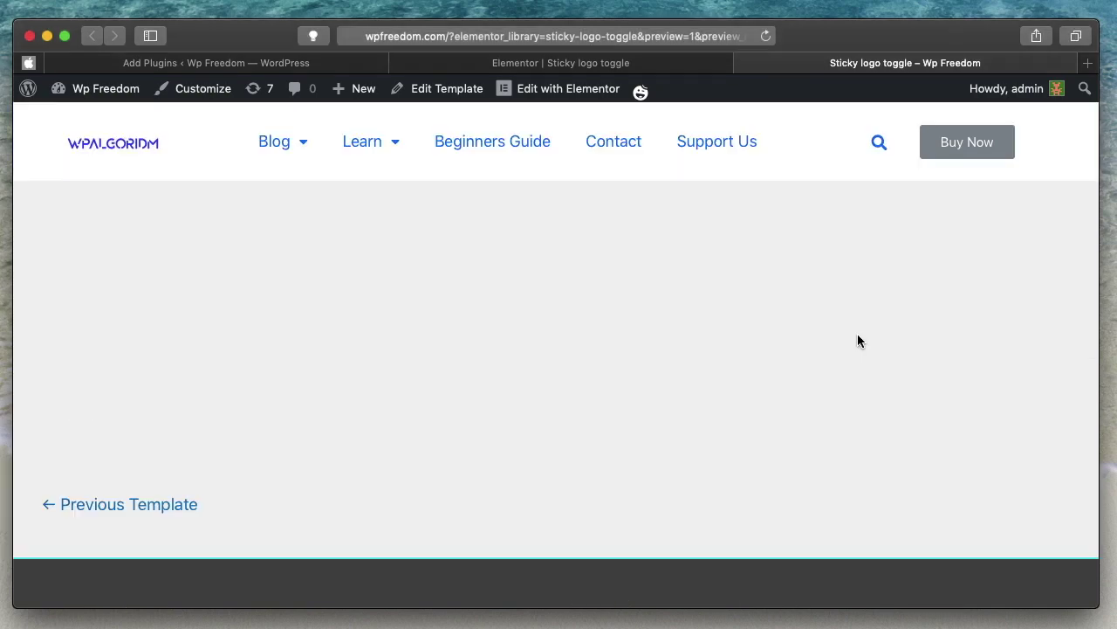
scroll(858, 340, down, 5)
scroll(858, 341, up, 5)
click(683, 68)
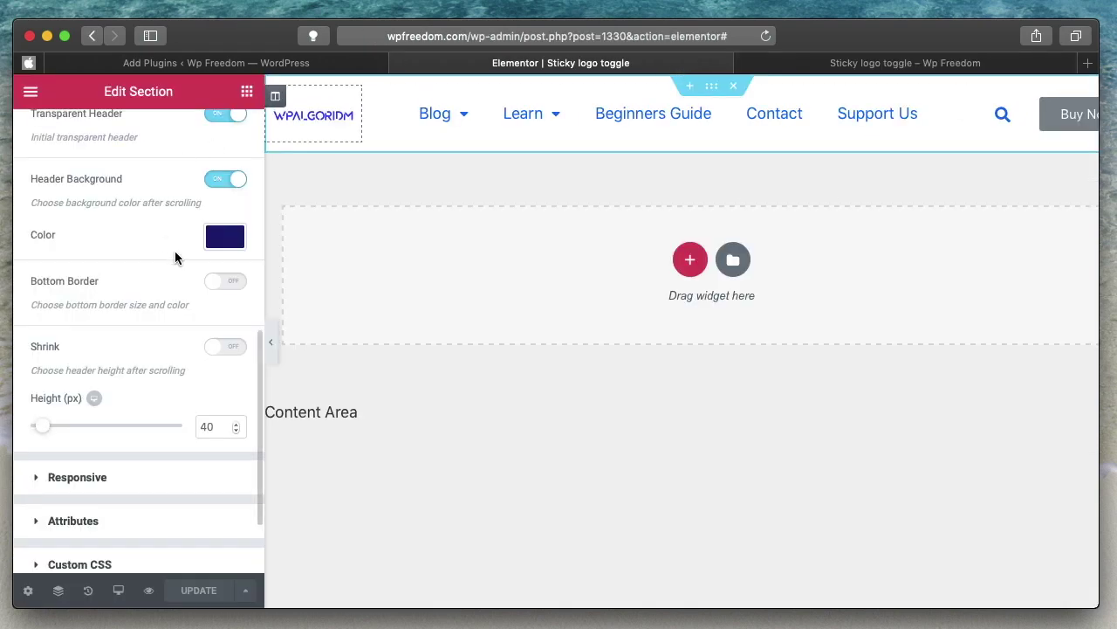
Clear the header section's normal background colour in its style settings.
scroll(175, 251, up, 5)
click(138, 140)
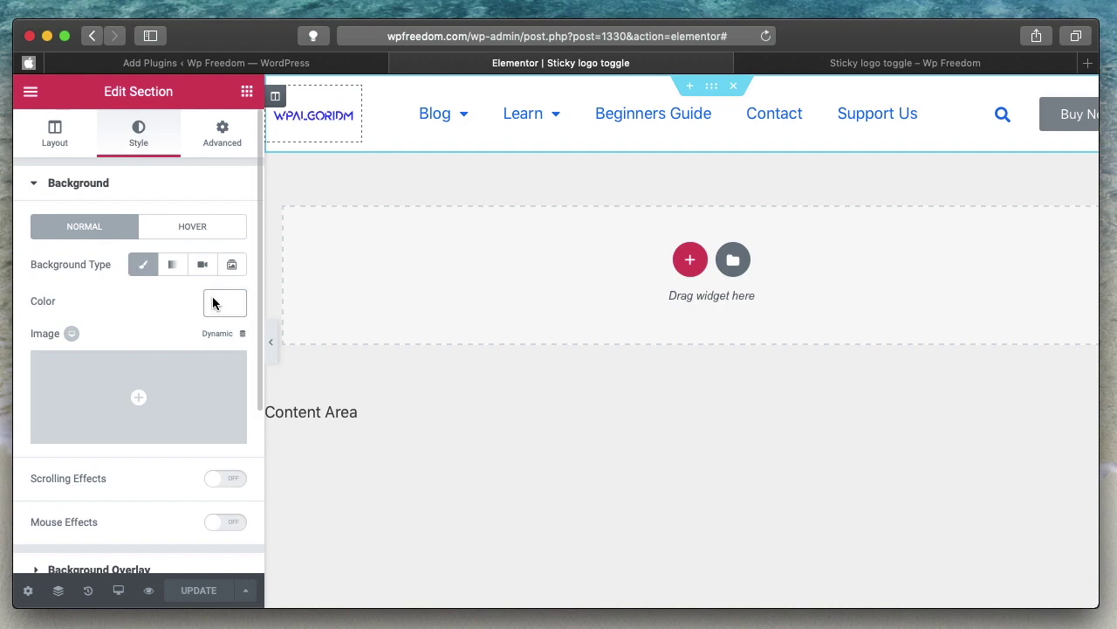
click(150, 179)
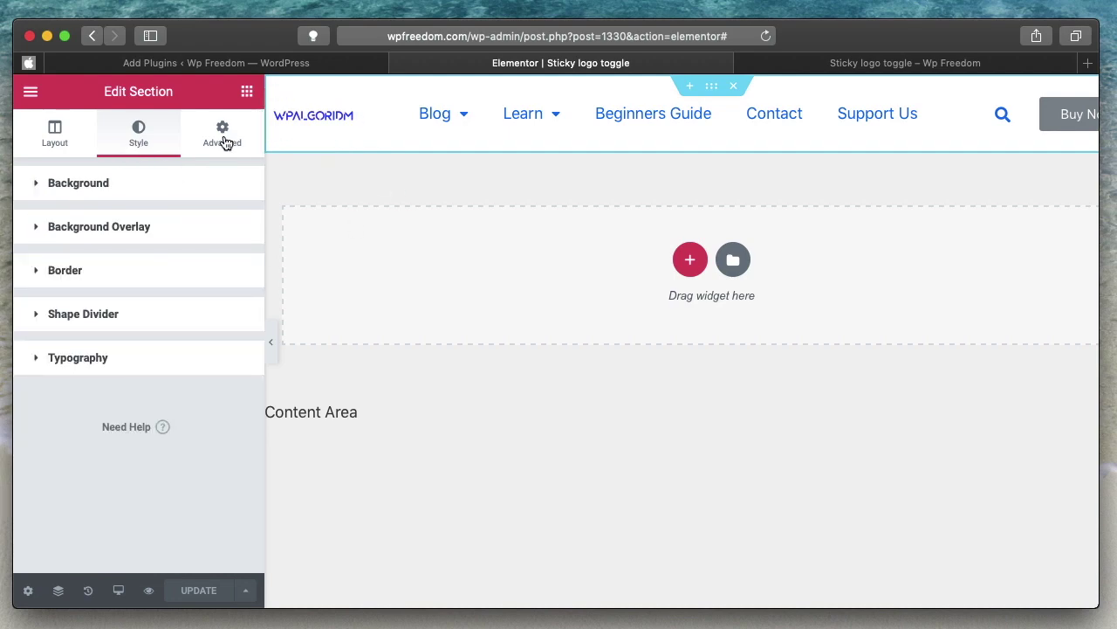
click(190, 181)
click(224, 304)
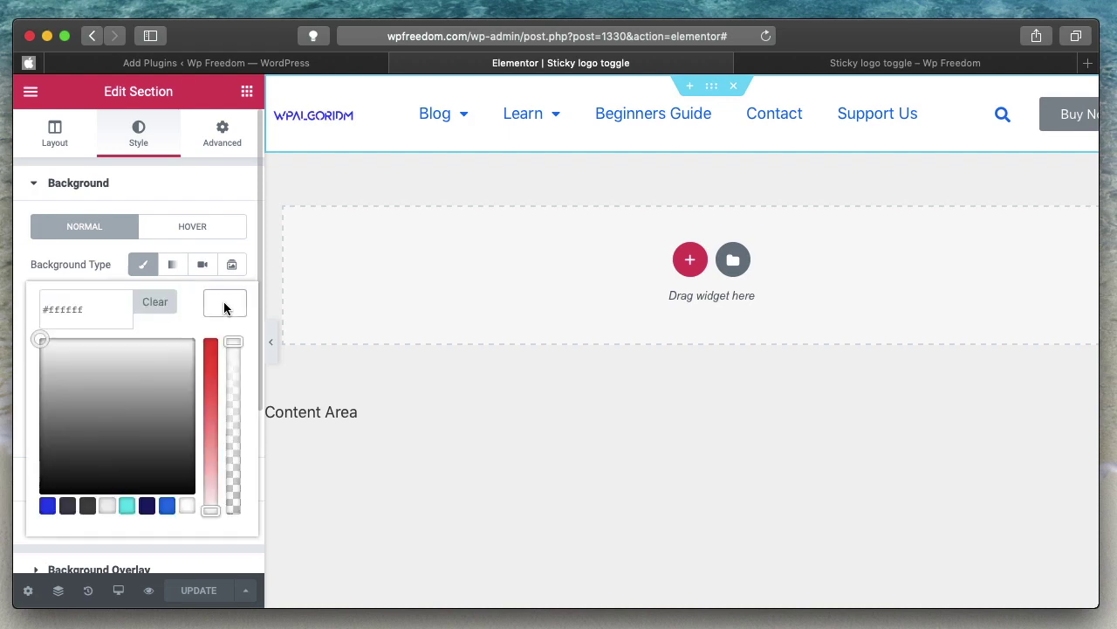
click(156, 301)
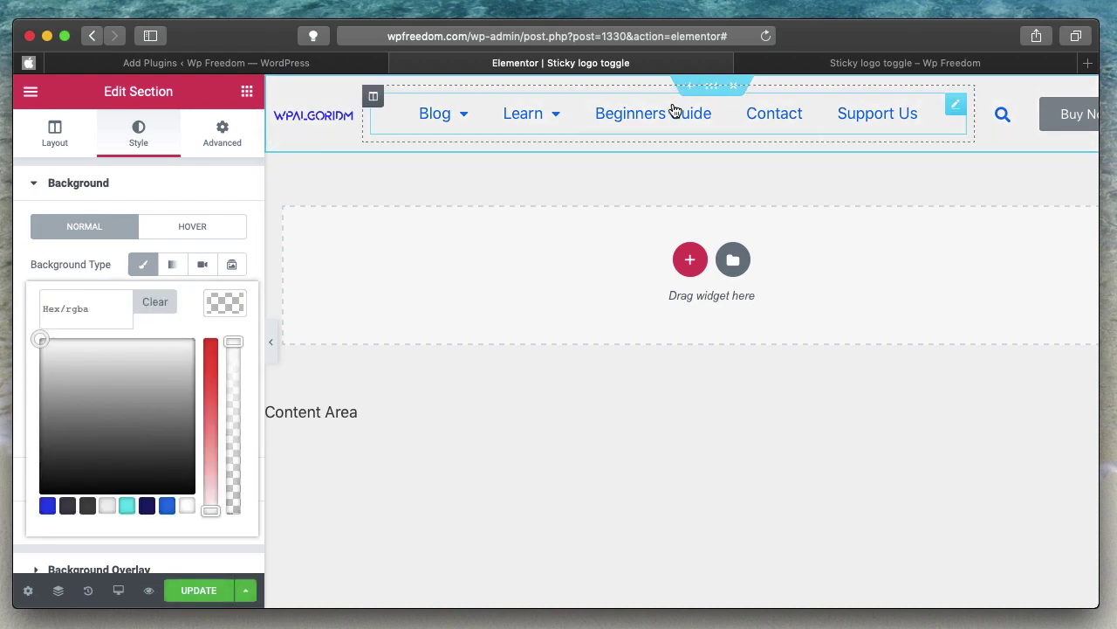
Update the template and check the header without its initial background on the scrolled preview page.
click(199, 590)
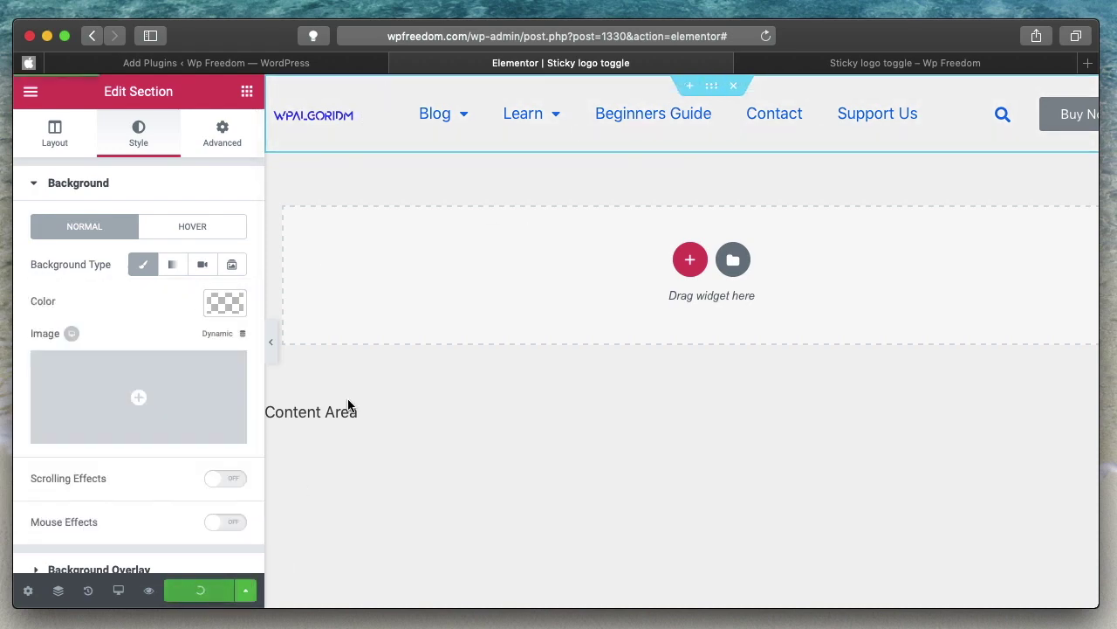
click(943, 63)
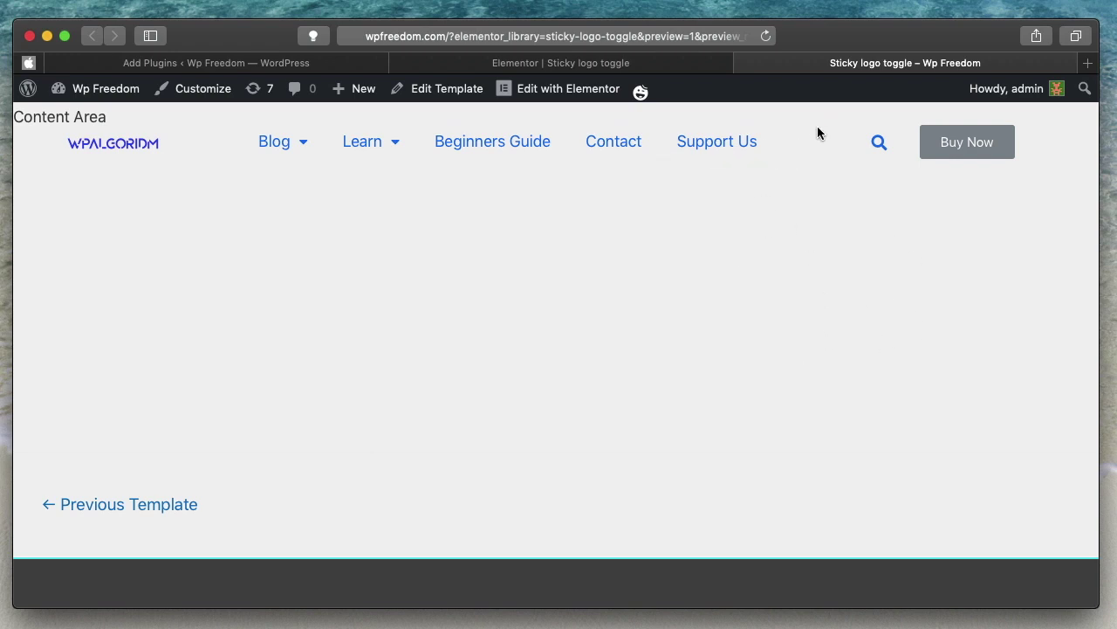
scroll(756, 372, down, 5)
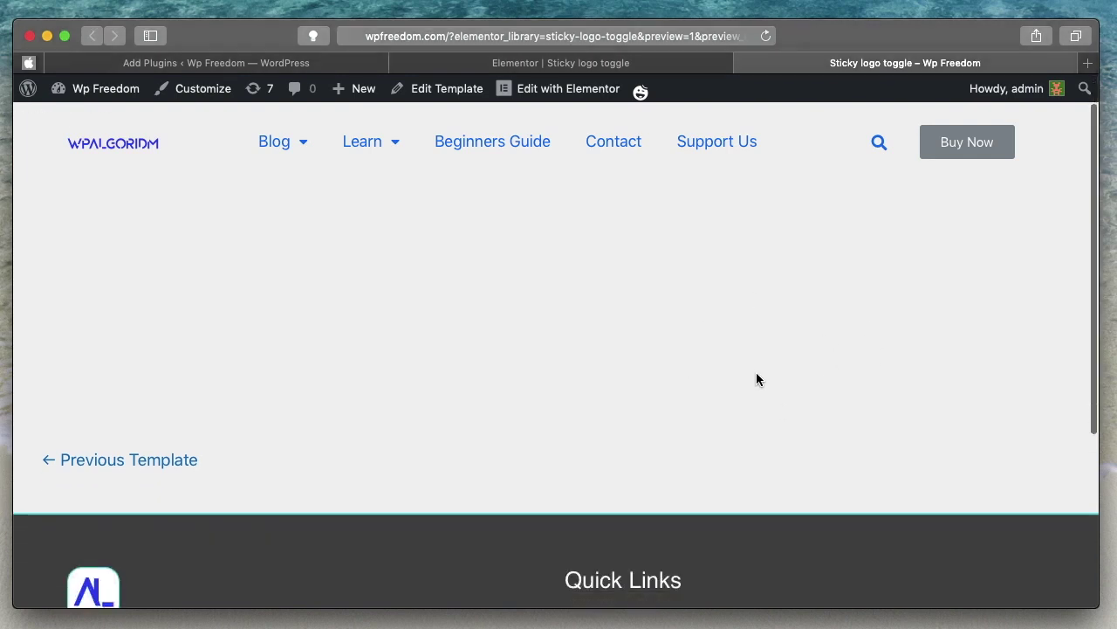
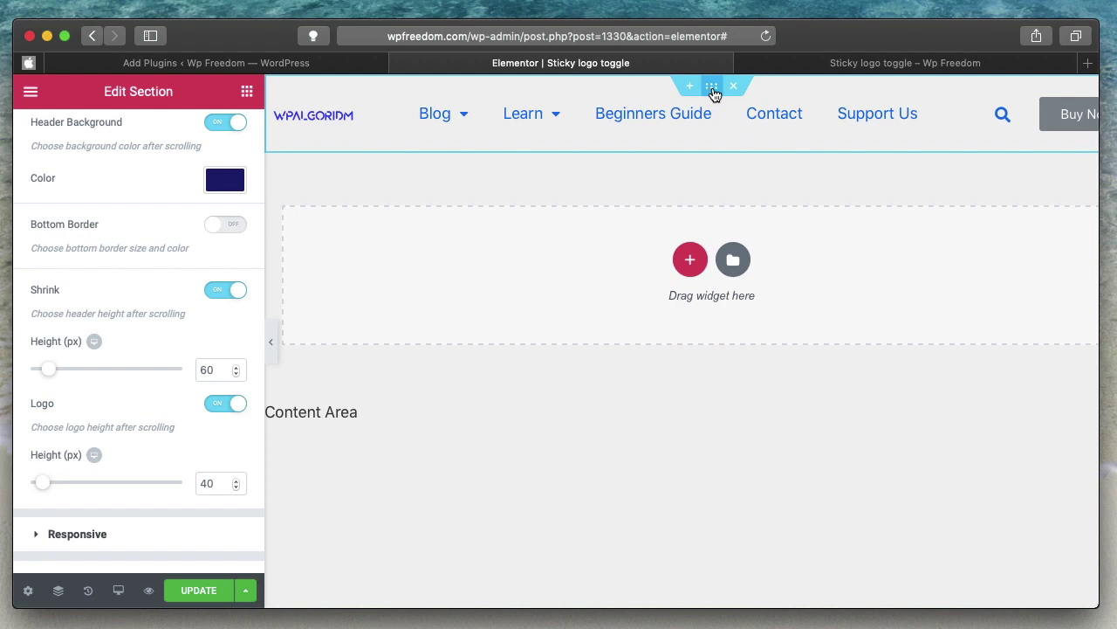
Examine the header section's layout settings, including its height type and minimum height.
scroll(83, 271, up, 5)
scroll(58, 157, up, 3)
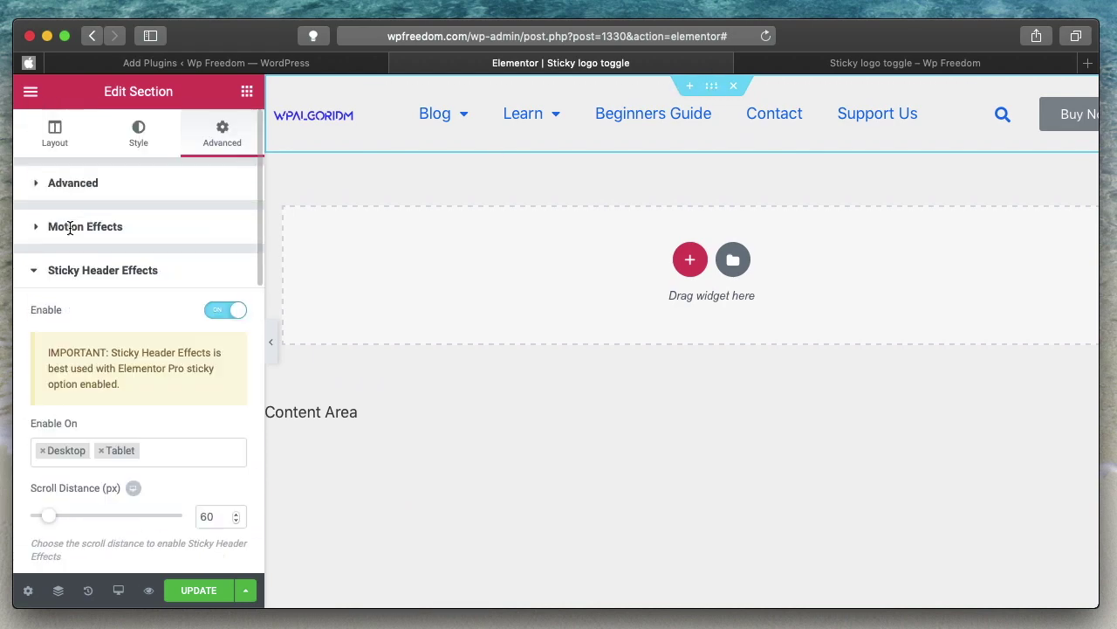
click(54, 135)
scroll(79, 422, down, 2)
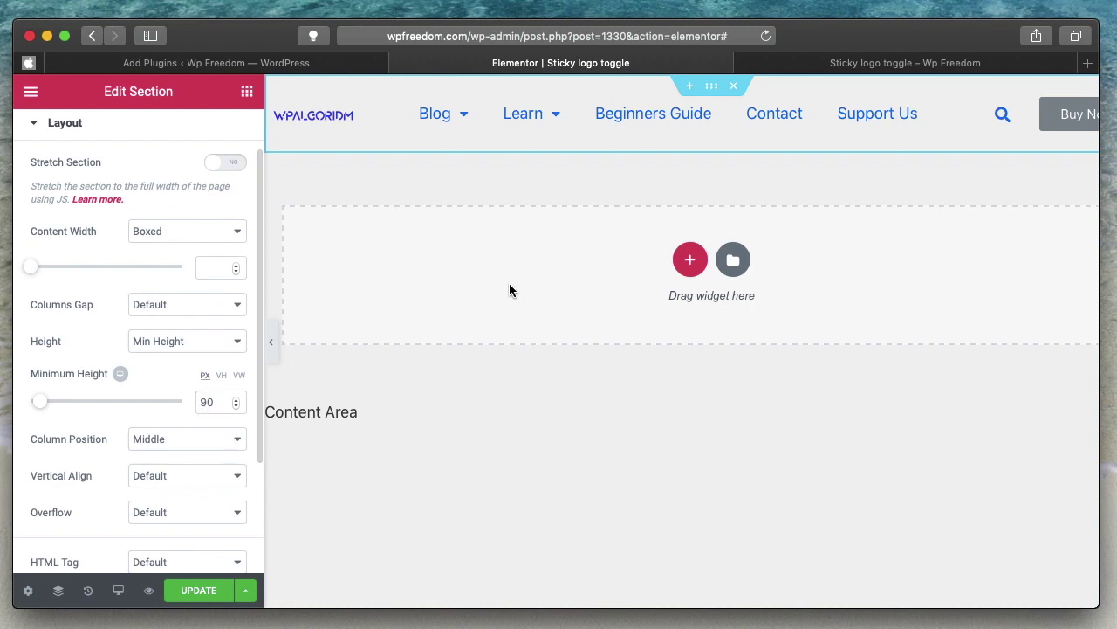
scroll(76, 256, up, 2)
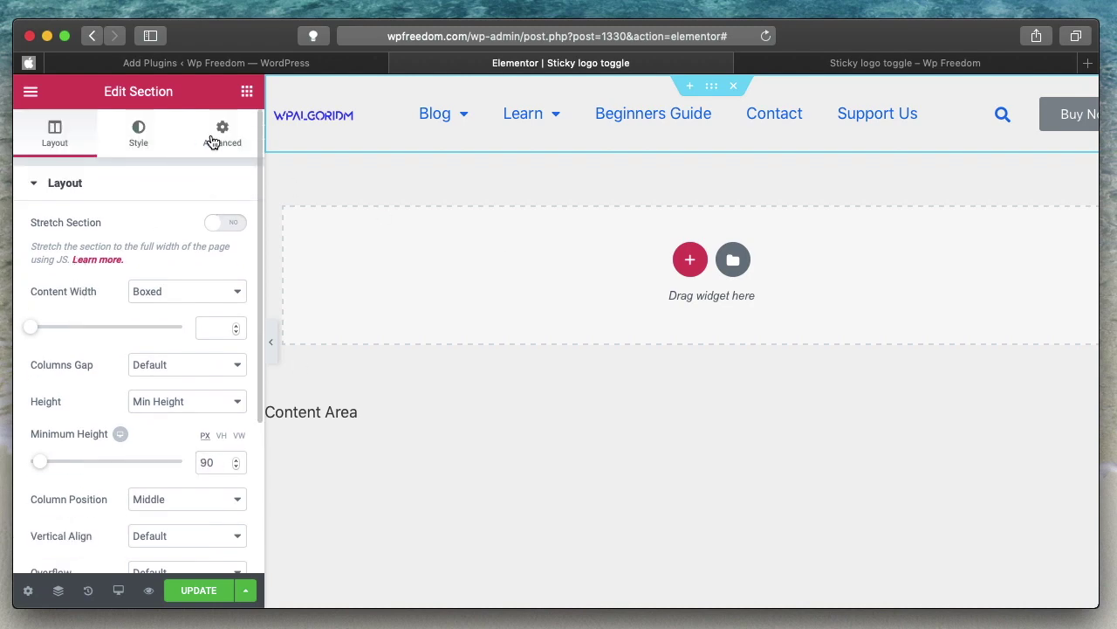
Inspect the Shrink and Logo height settings in the section's Sticky Header Effects and update the template.
click(214, 140)
scroll(114, 315, down, 5)
click(128, 321)
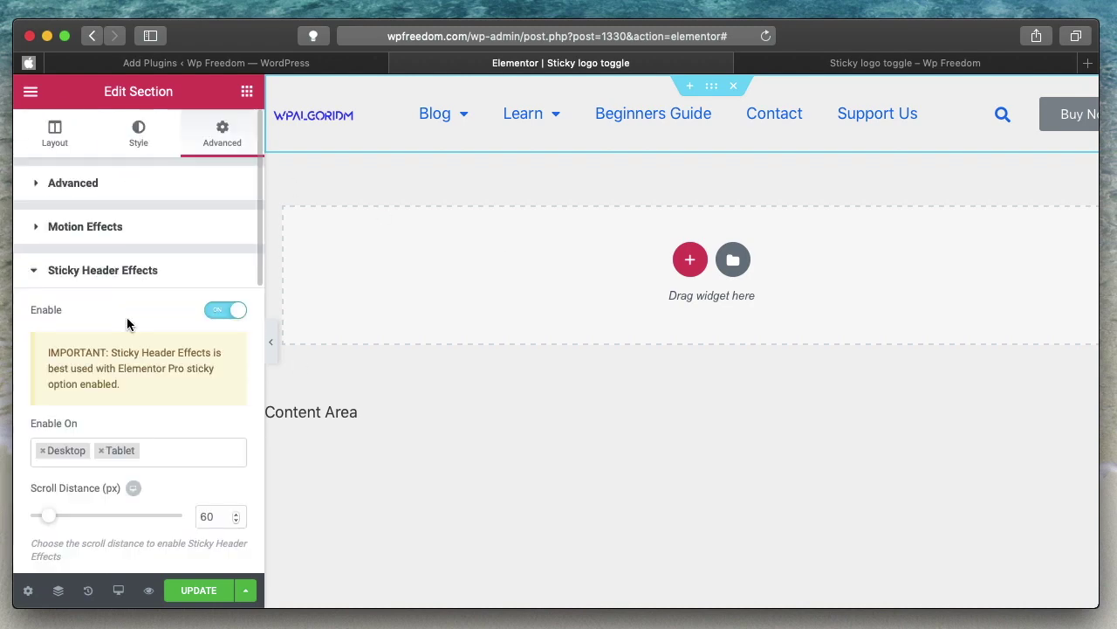
scroll(126, 317, down, 8)
scroll(139, 379, down, 2)
scroll(139, 386, down, 5)
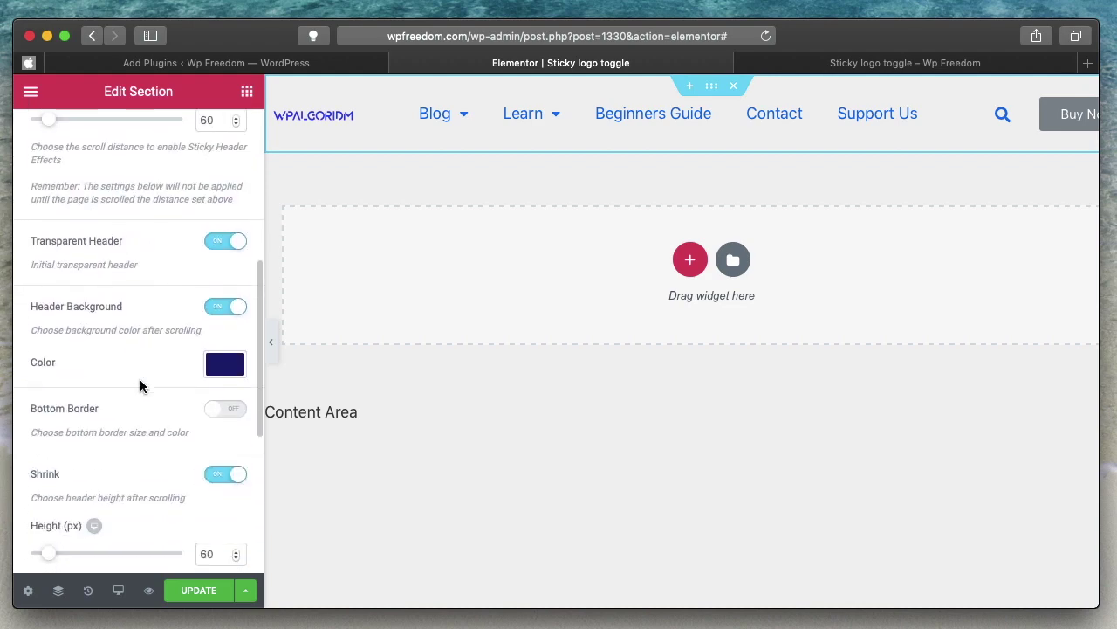
click(202, 411)
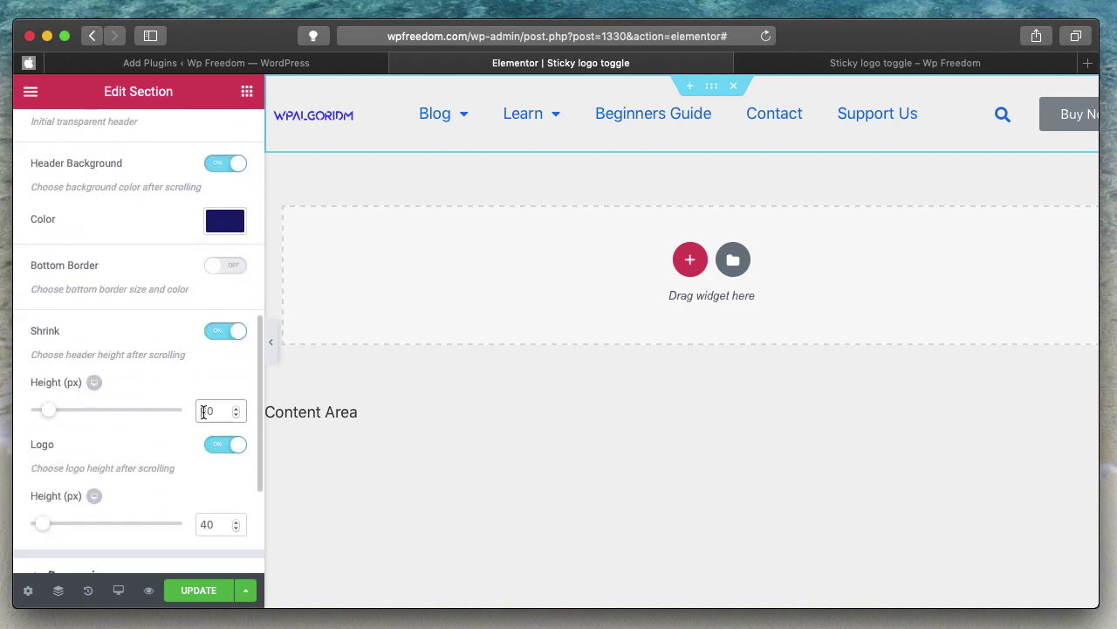
scroll(98, 479, down, 2)
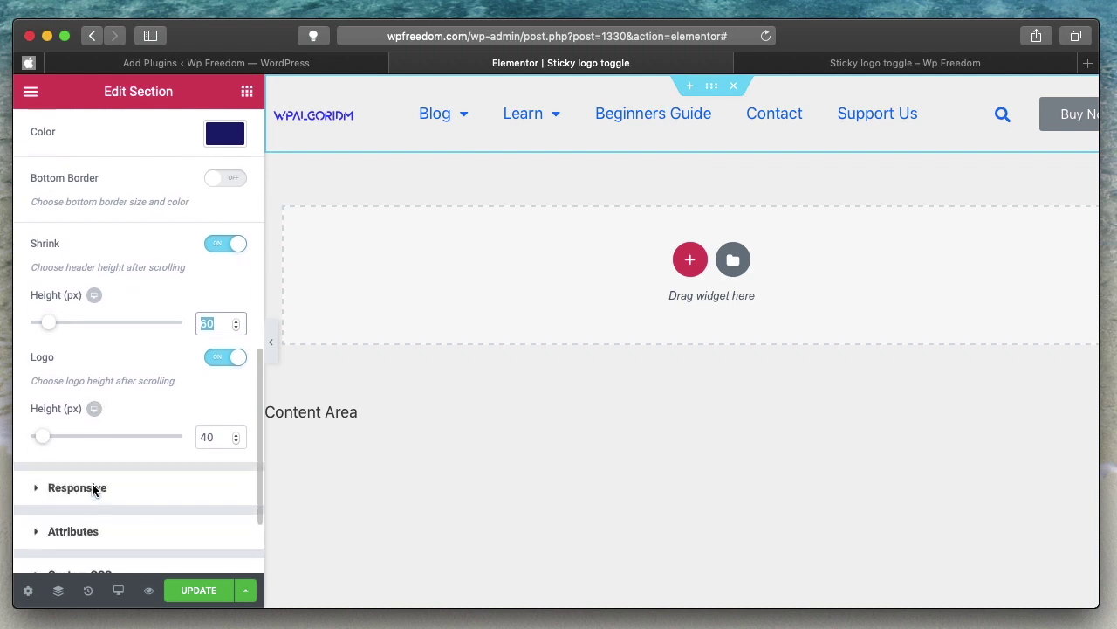
double_click(207, 429)
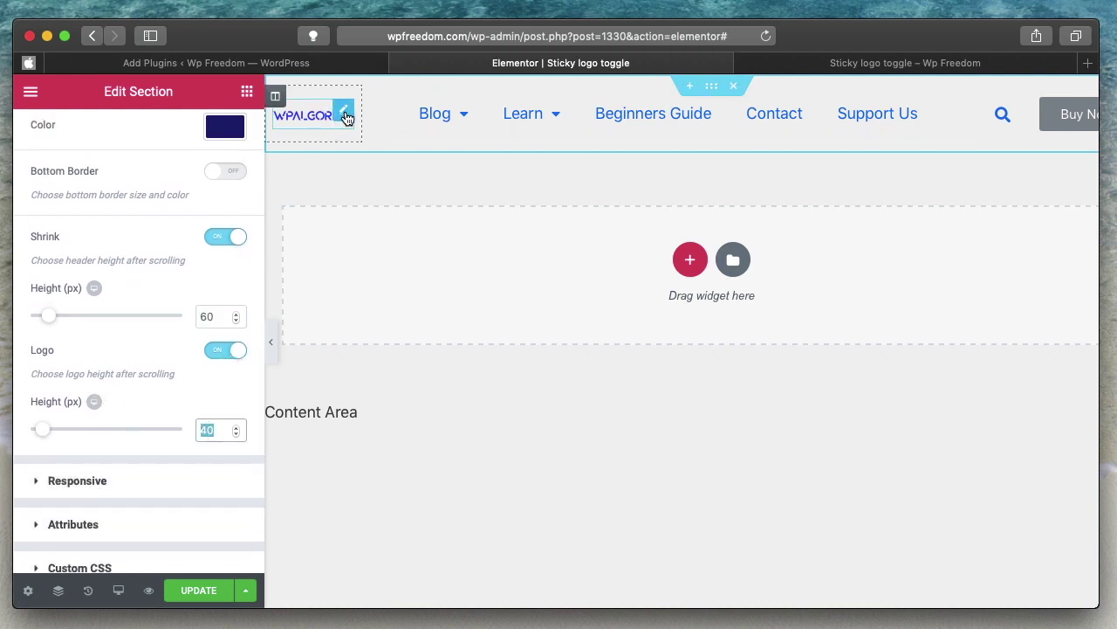
text(10)
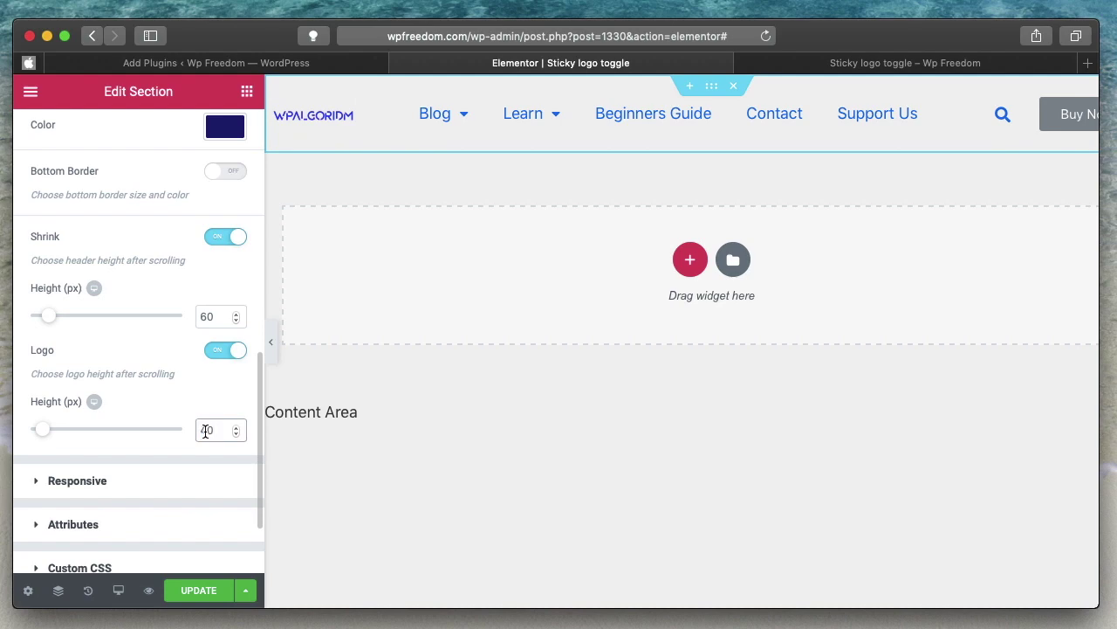
key(super+s)
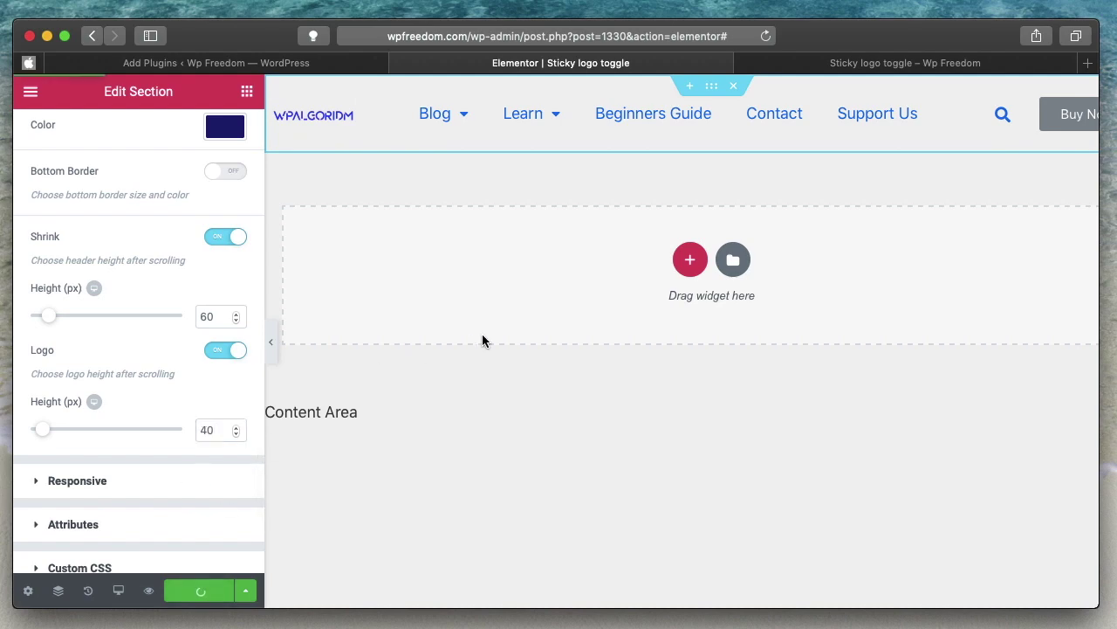
Check how the header and logo shrink while scrolling the preview page, and return to the Elementor editor.
click(869, 63)
scroll(618, 389, down, 2)
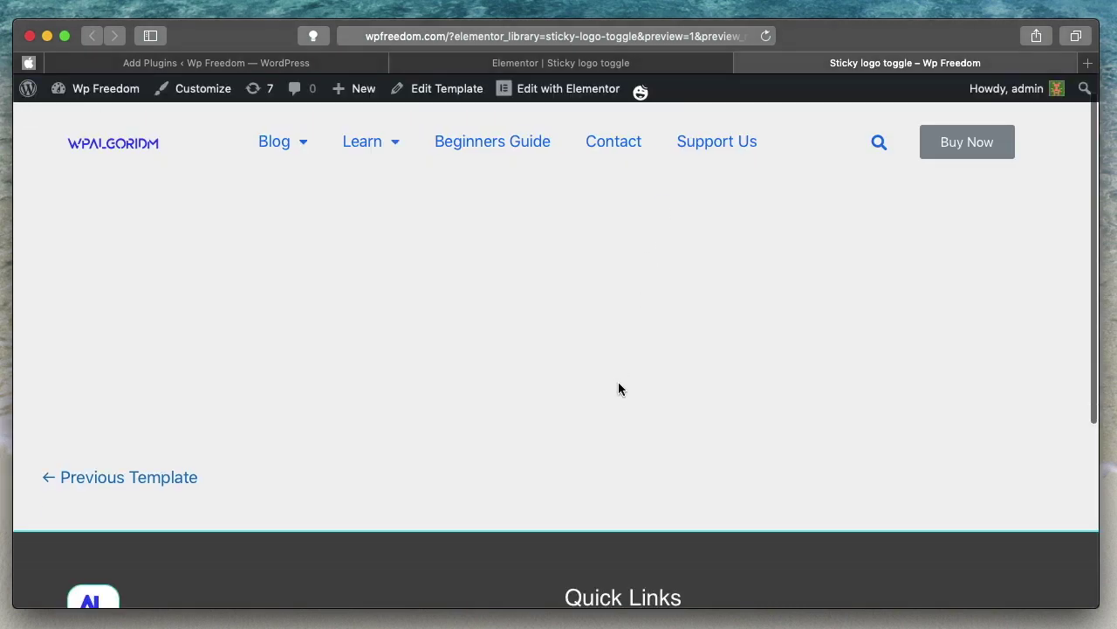
scroll(618, 389, up, 1)
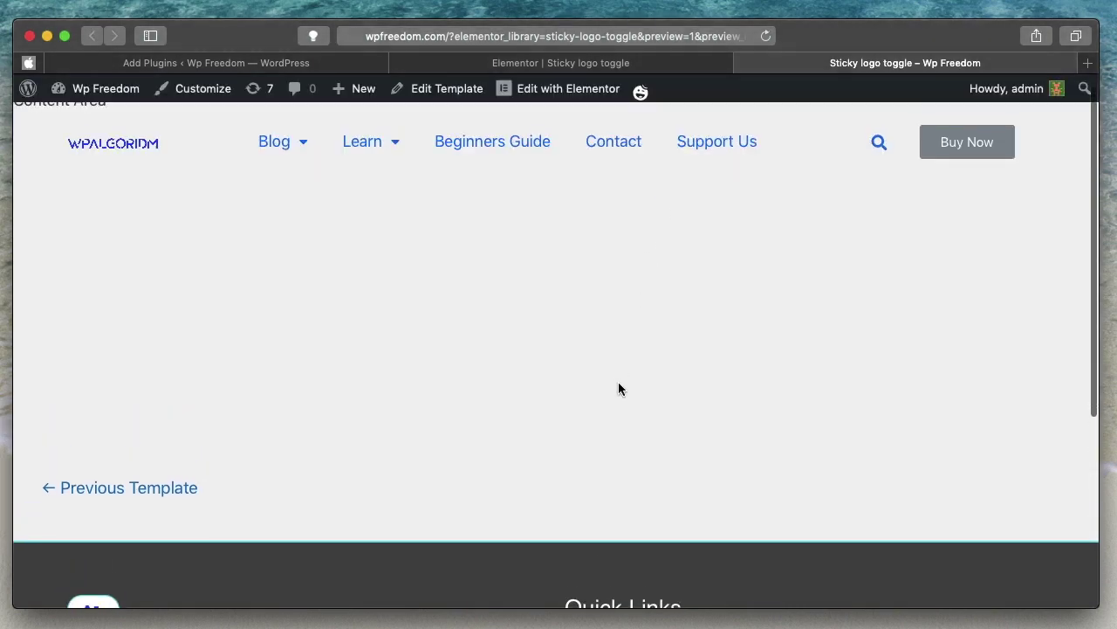
scroll(618, 388, down, 2)
scroll(618, 389, up, 3)
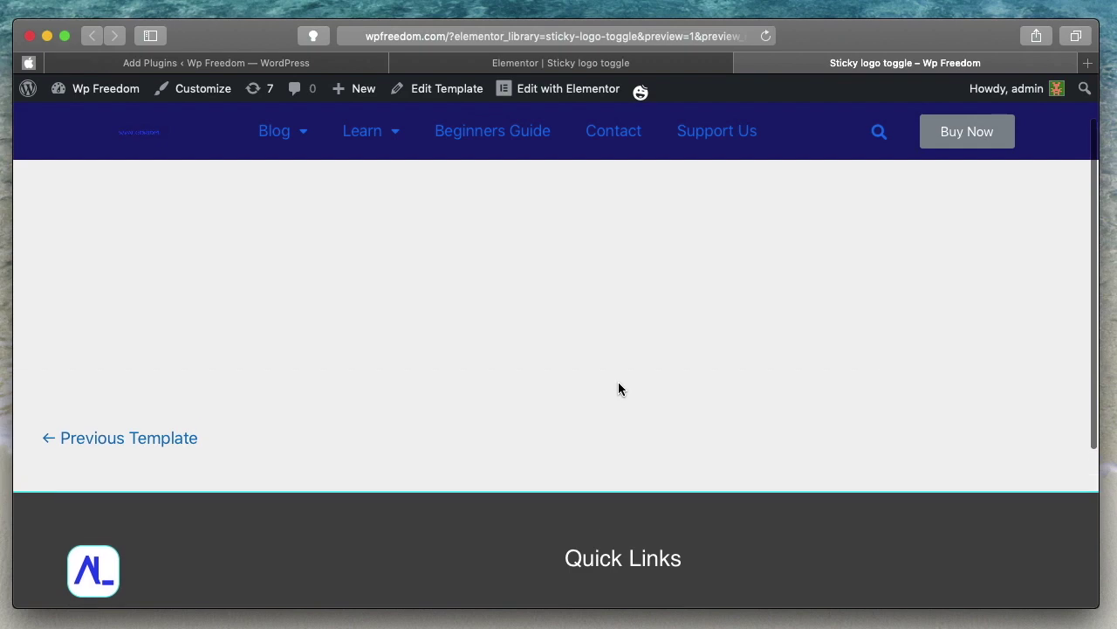
click(618, 63)
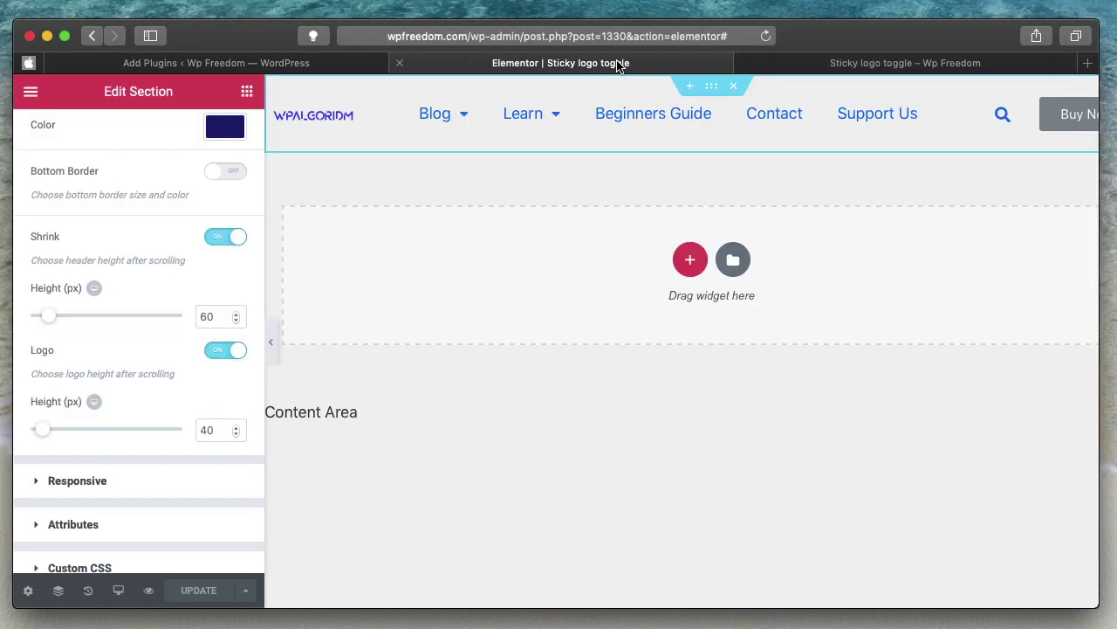
Set the header section's normal background colour to white.
scroll(140, 246, up, 5)
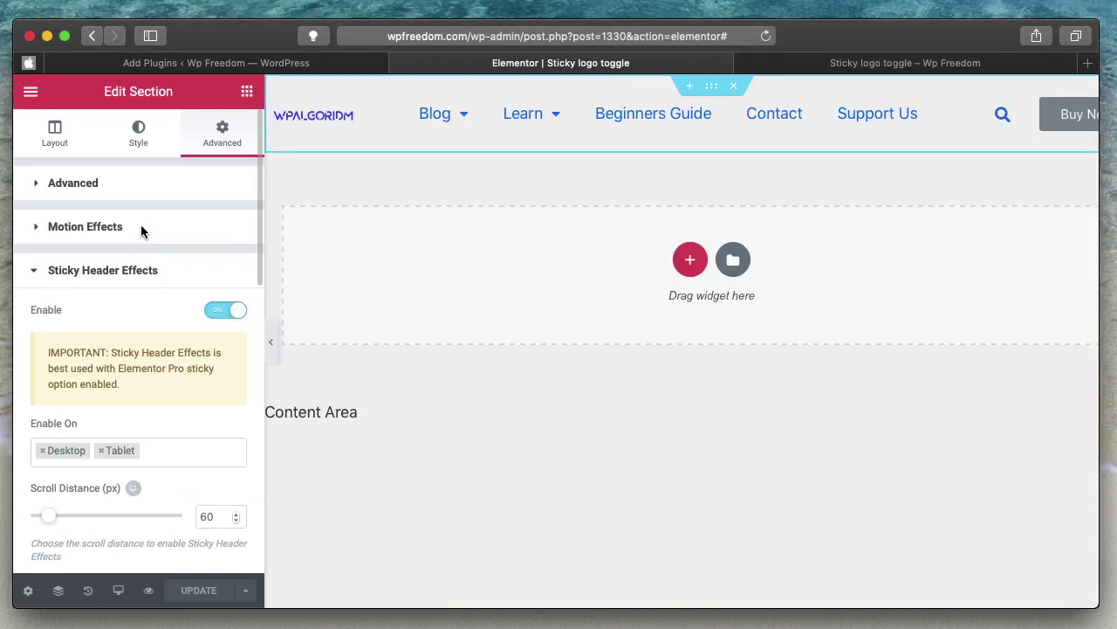
click(155, 132)
click(214, 304)
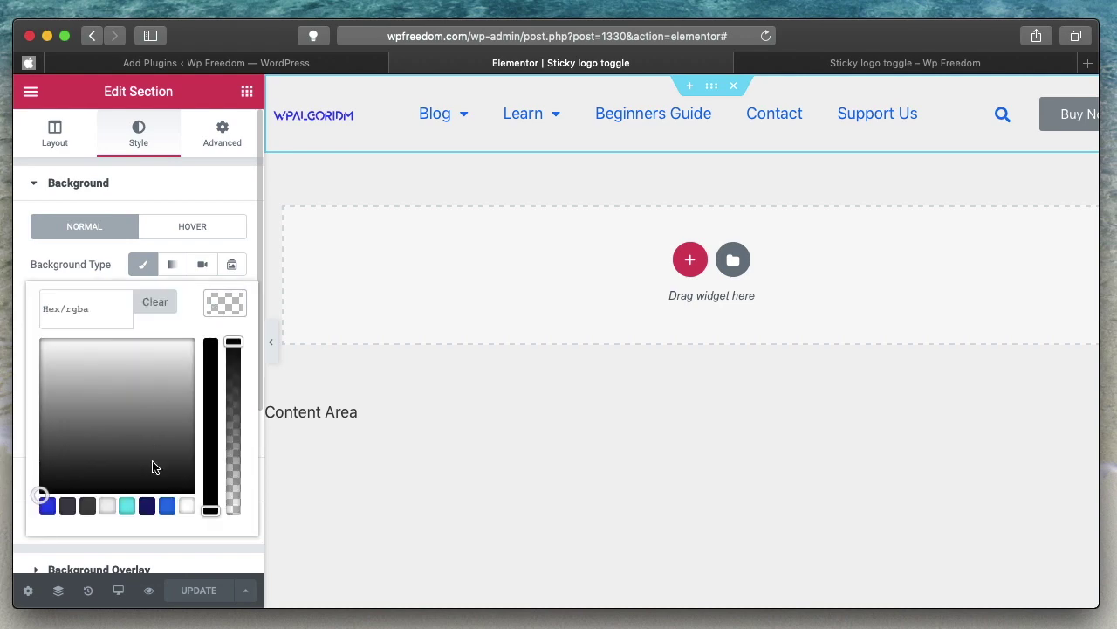
click(187, 506)
click(239, 303)
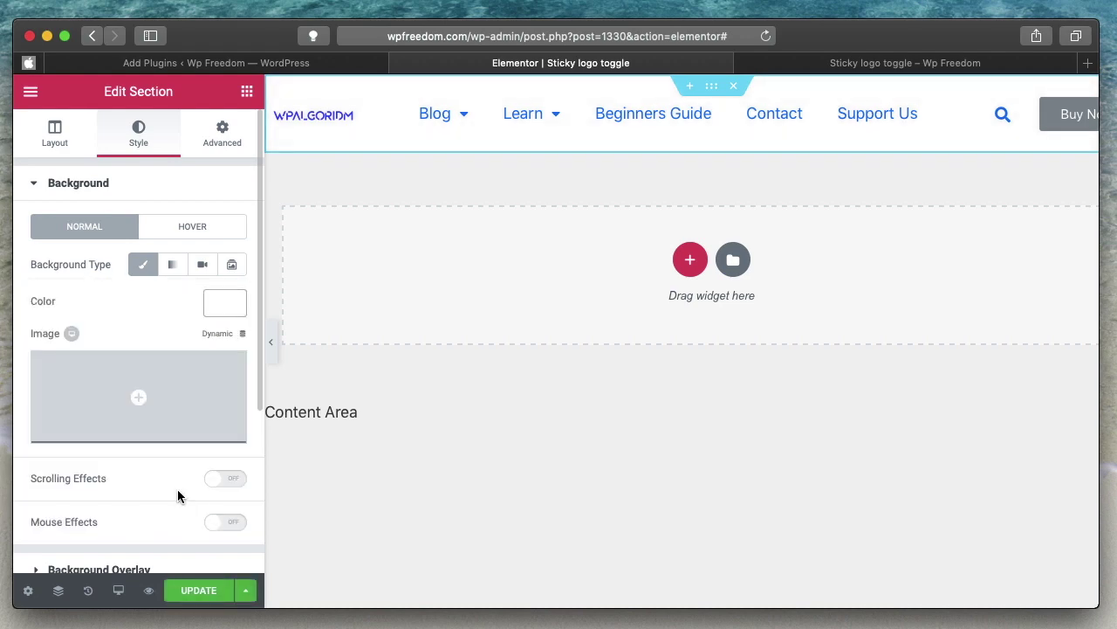
Update the template and check the white header's scroll effect on the preview page.
click(198, 594)
click(884, 63)
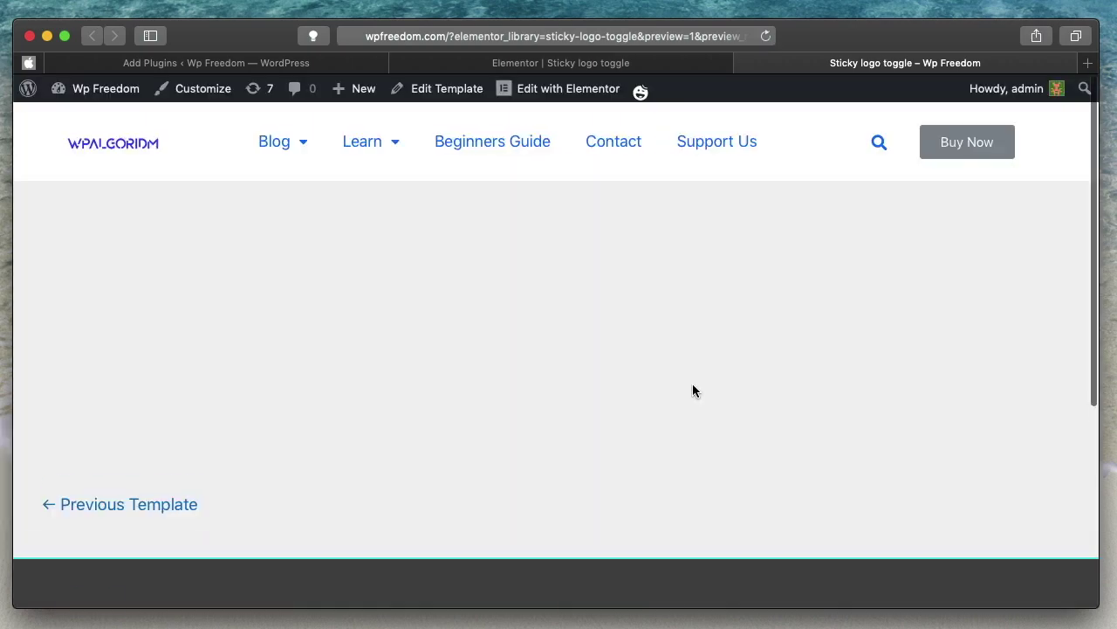
scroll(696, 390, down, 2)
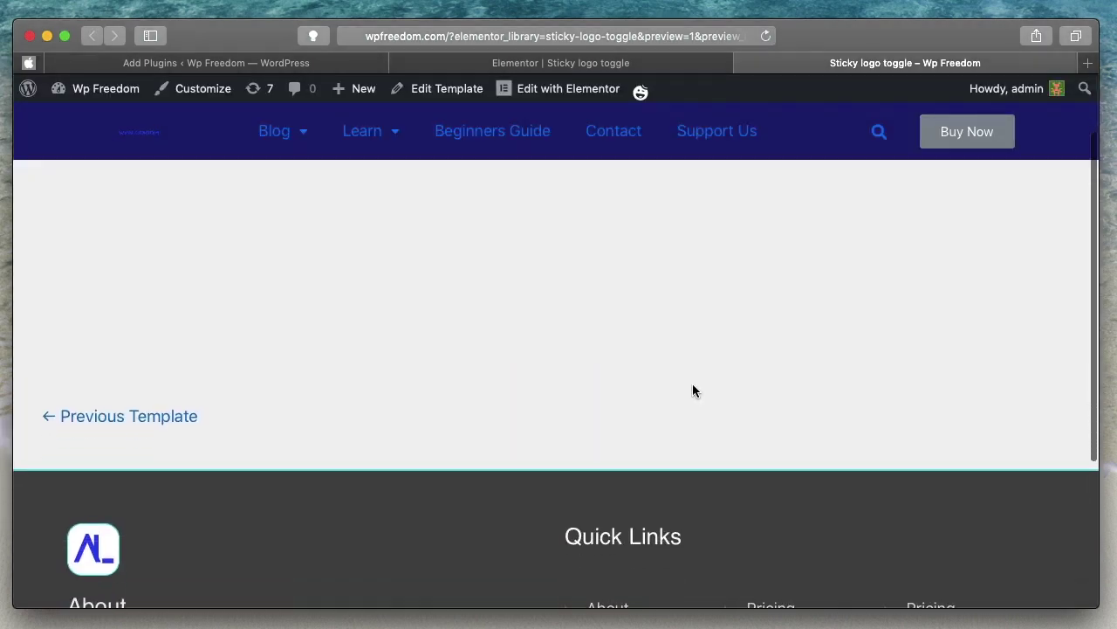
Compare the header's scrolled and unscrolled appearance on the preview page, focusing on the logo and background.
scroll(229, 254, up, 2)
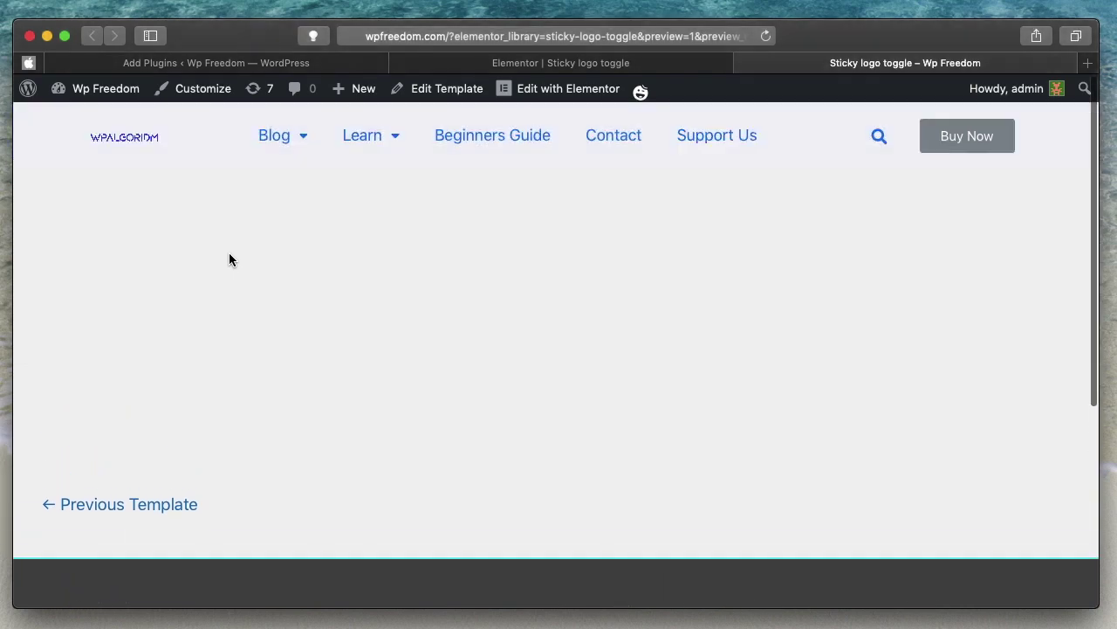
scroll(247, 310, down, 2)
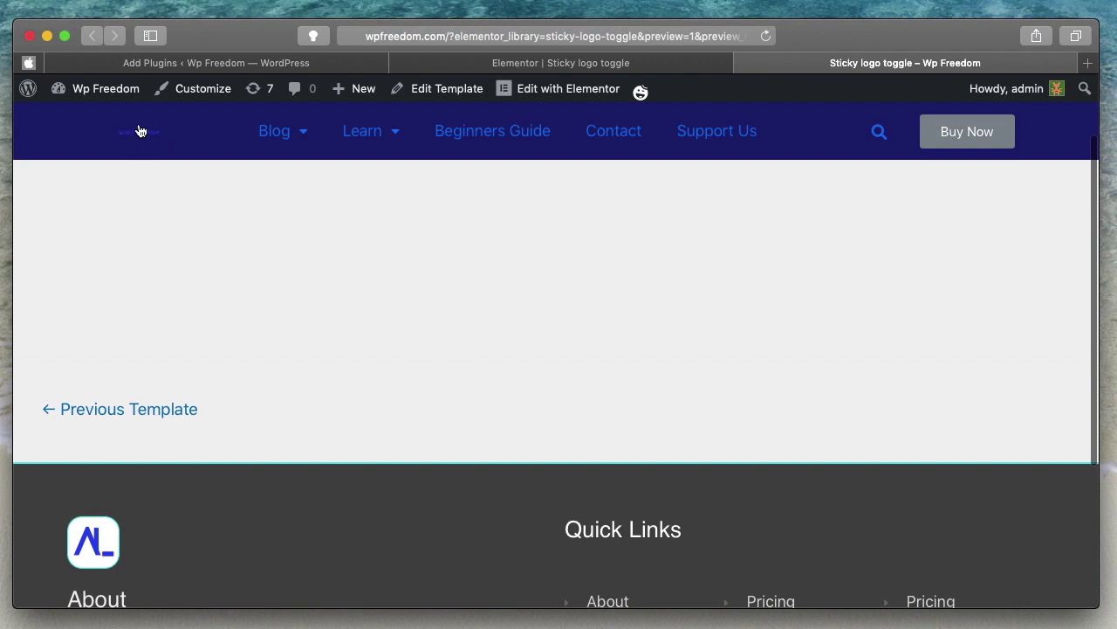
scroll(160, 191, up, 2)
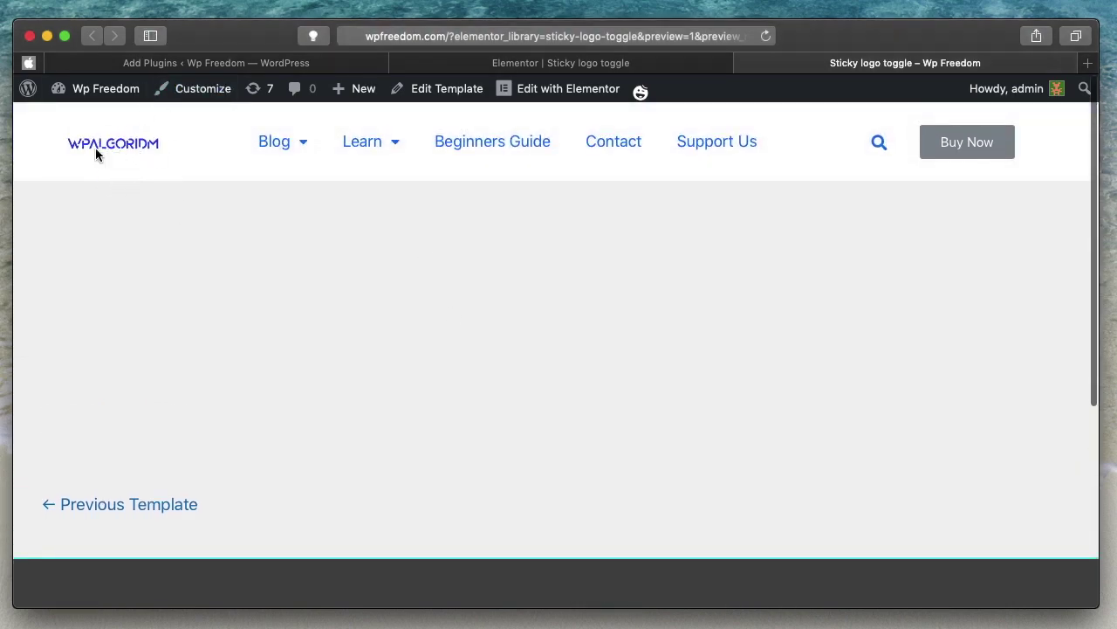
Return to the Elementor editor and review all Sticky Header Effects settings of the header section.
key(ctrl+shift+Tab)
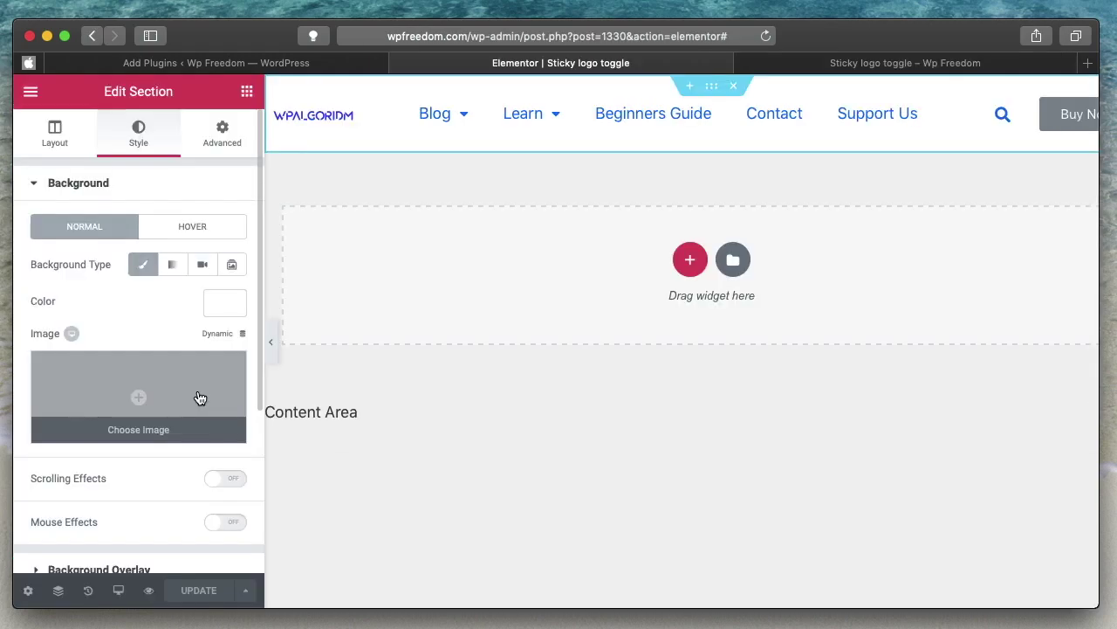
click(228, 143)
scroll(156, 334, down, 5)
click(128, 321)
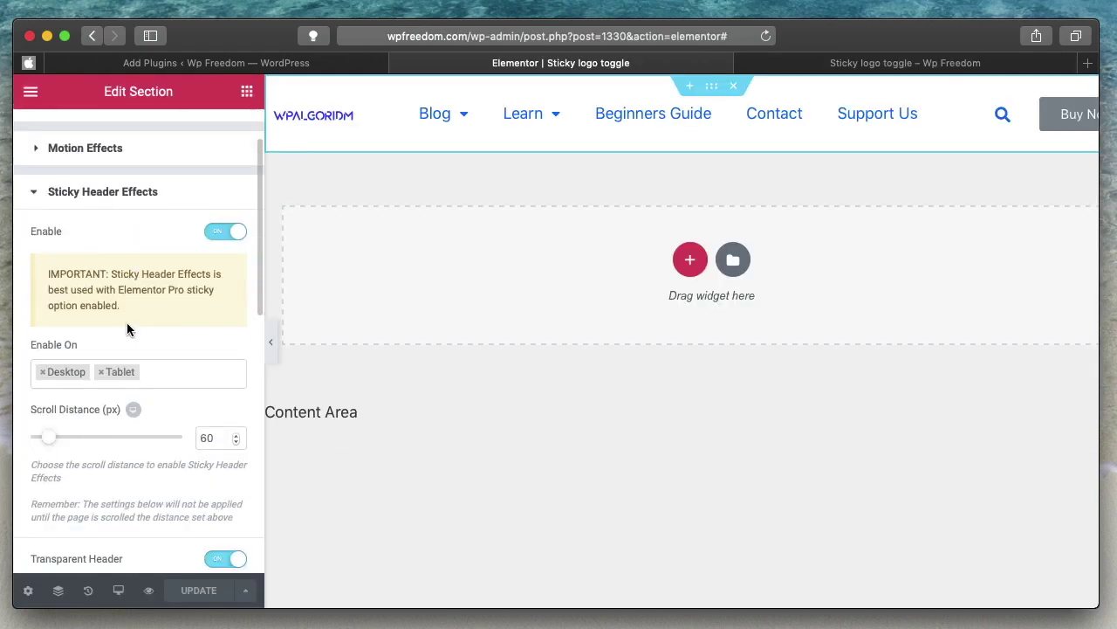
scroll(126, 328, down, 10)
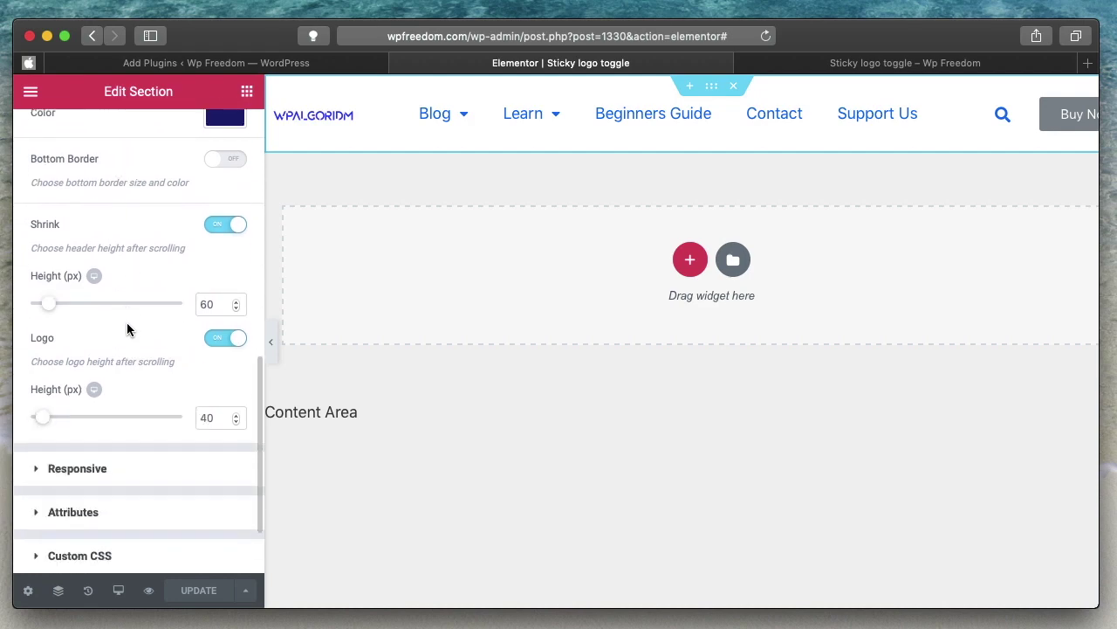
scroll(127, 322, up, 15)
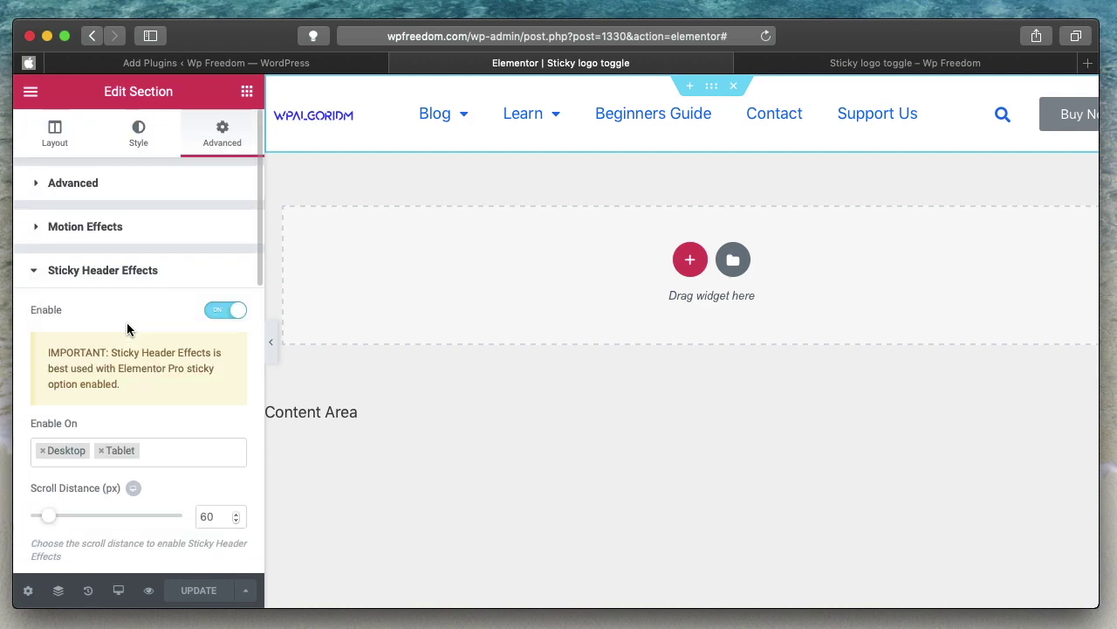
click(103, 260)
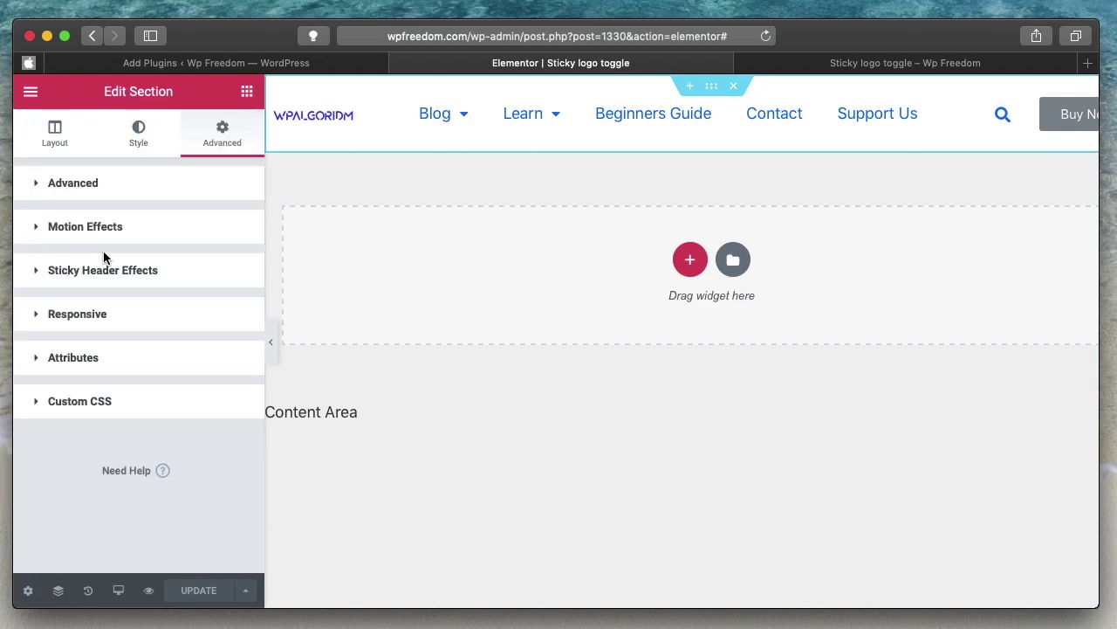
Look over the header's navigation menu items on the preview page.
click(828, 61)
scroll(471, 301, up, 3)
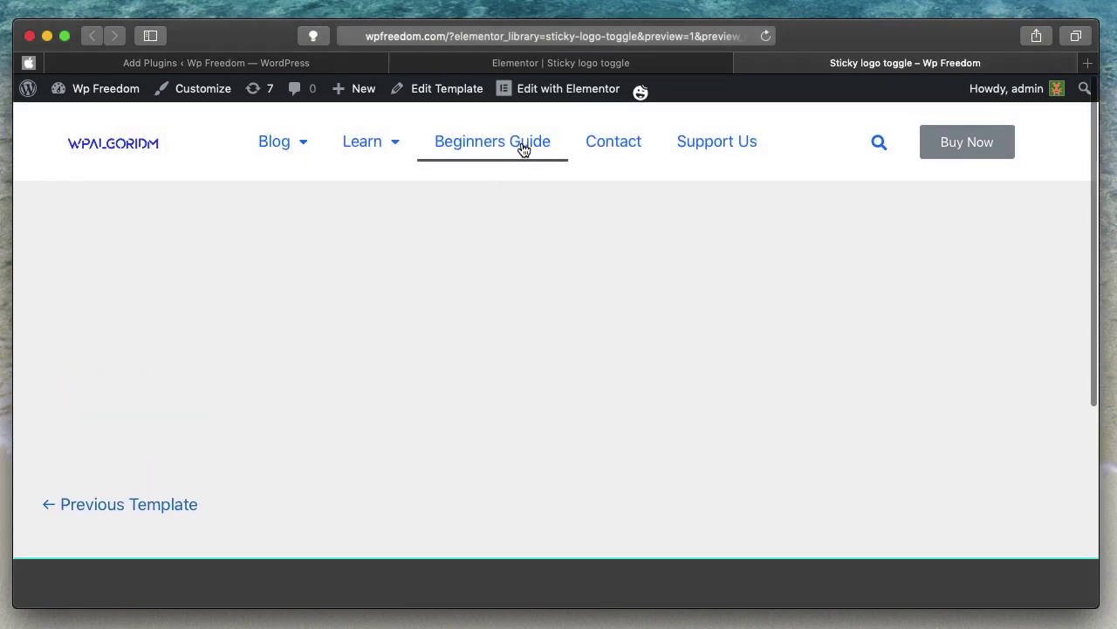
mouse_move(293, 142)
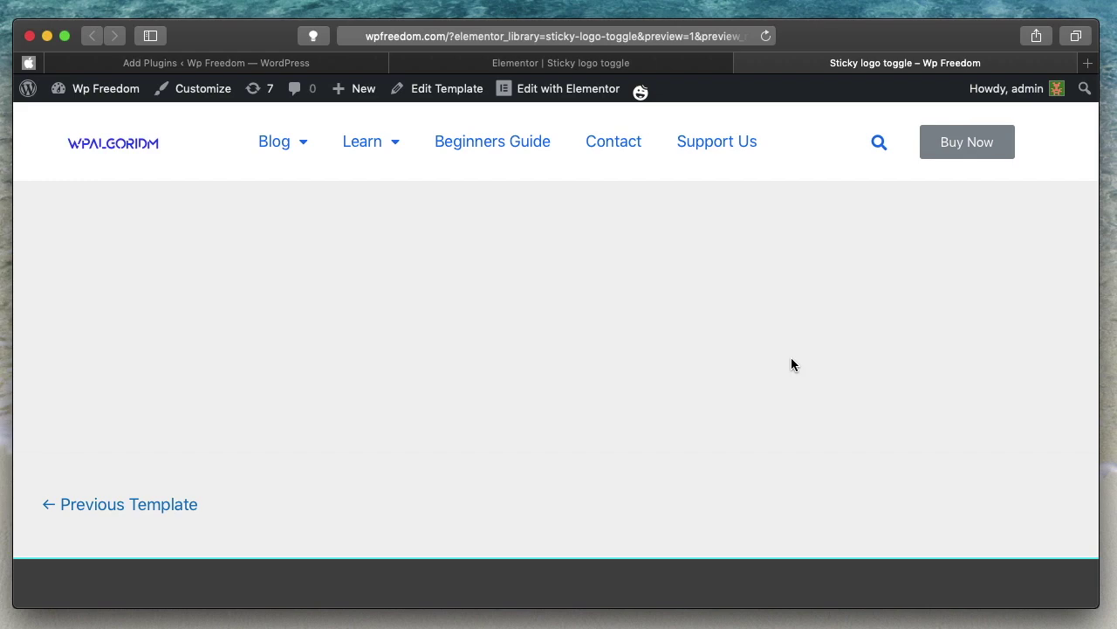
Back in the Elementor editor, check whether Sticky Header Effects is enabled for the header section.
key(ctrl+shift+Tab)
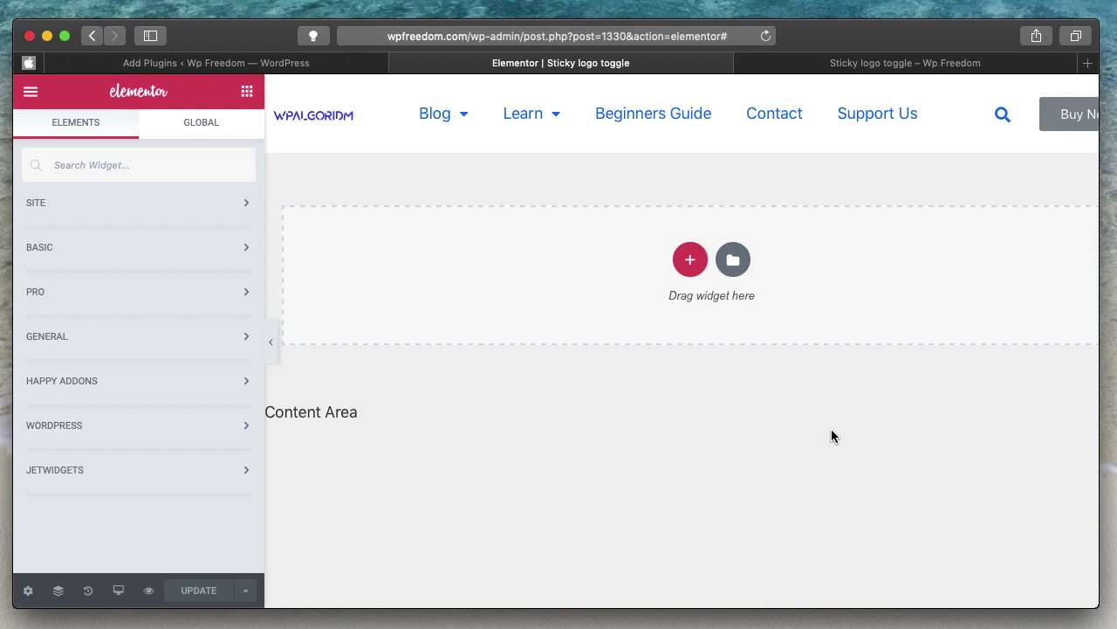
click(711, 85)
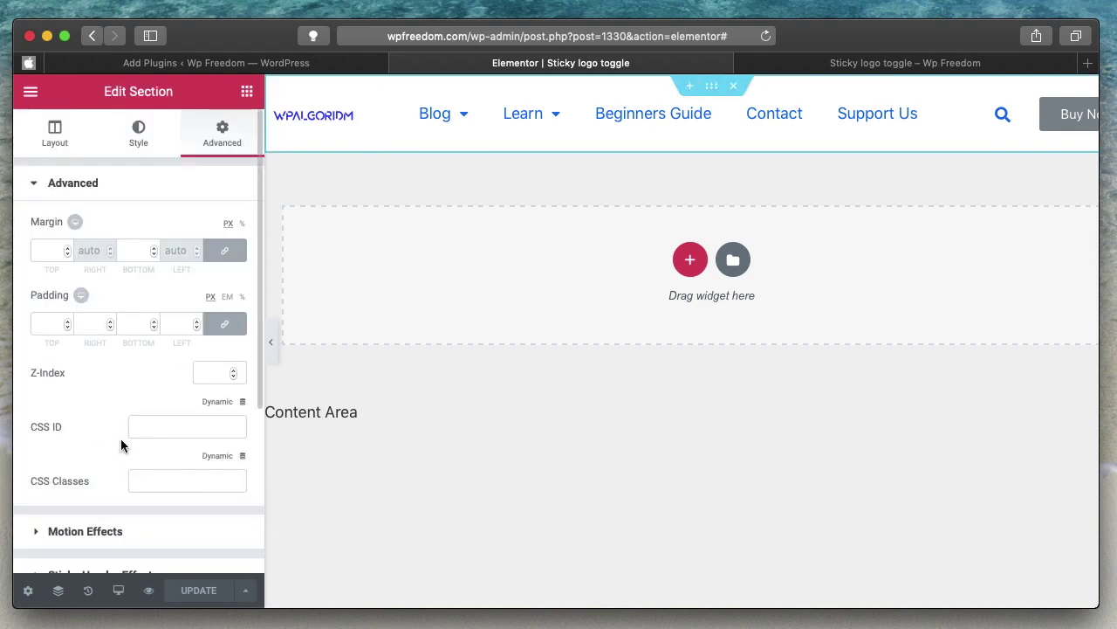
scroll(121, 441, down, 3)
click(122, 321)
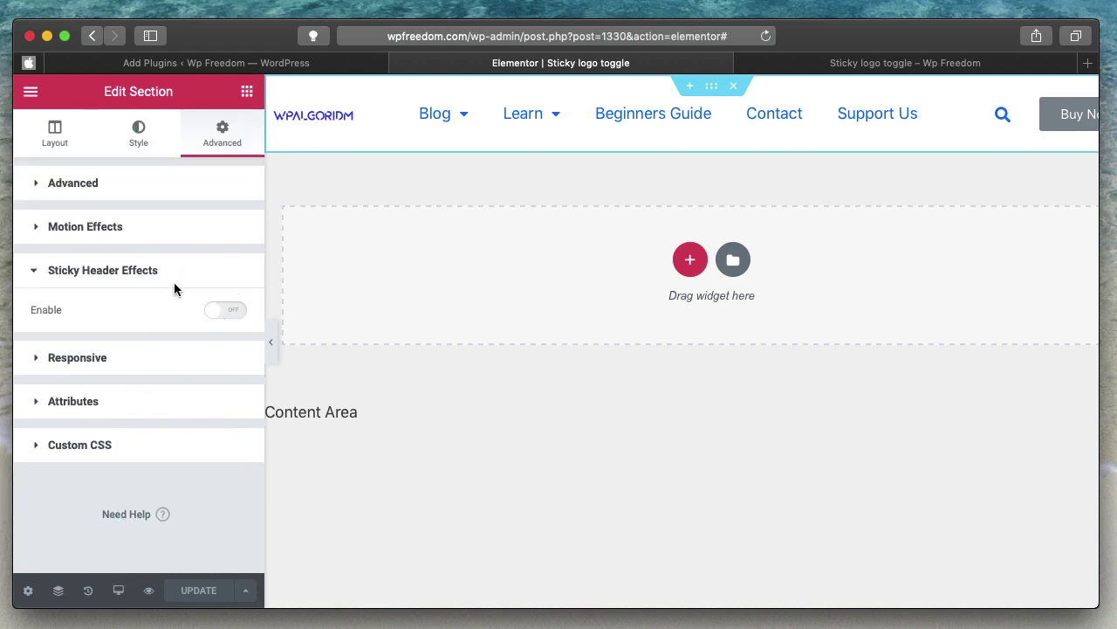
click(207, 269)
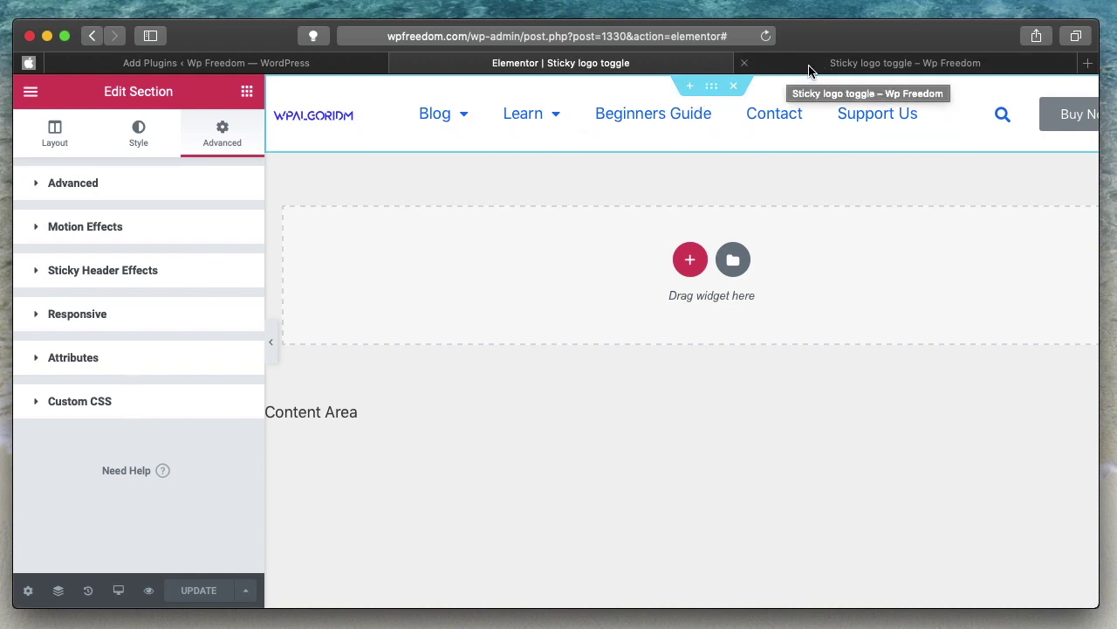
View the header without the editing panel, and reopen the header section's advanced settings.
key(super+p)
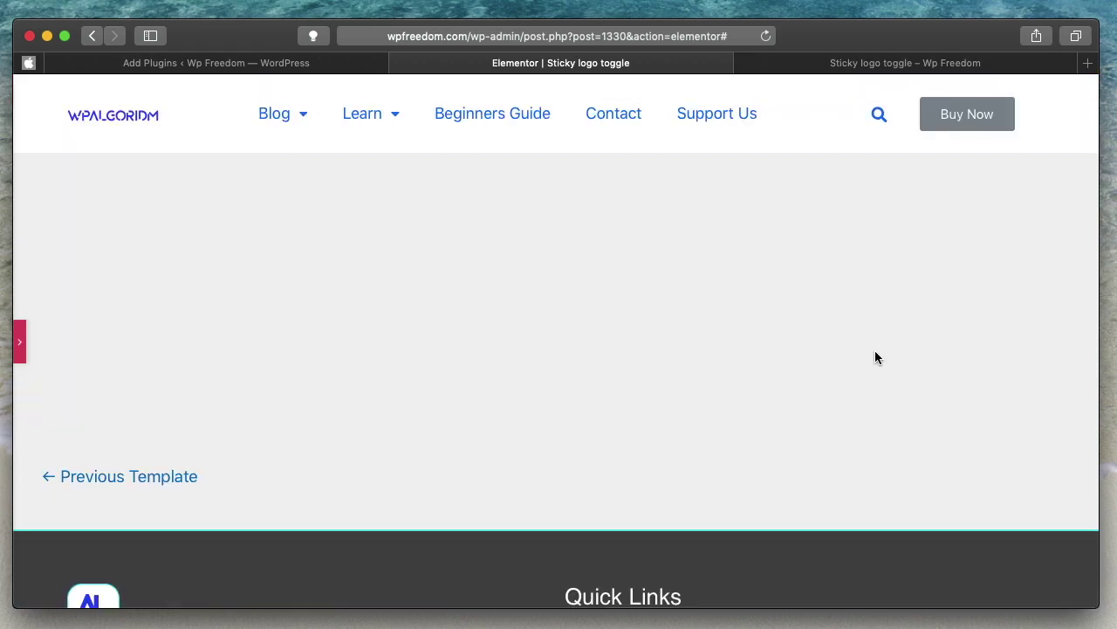
click(20, 346)
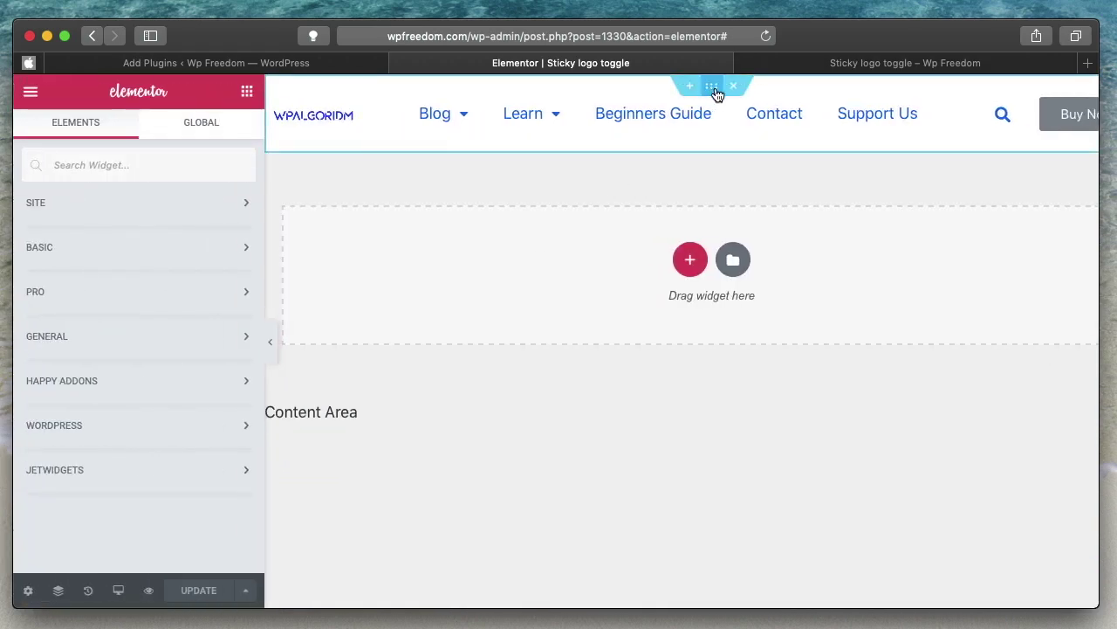
click(718, 93)
scroll(135, 397, down, 5)
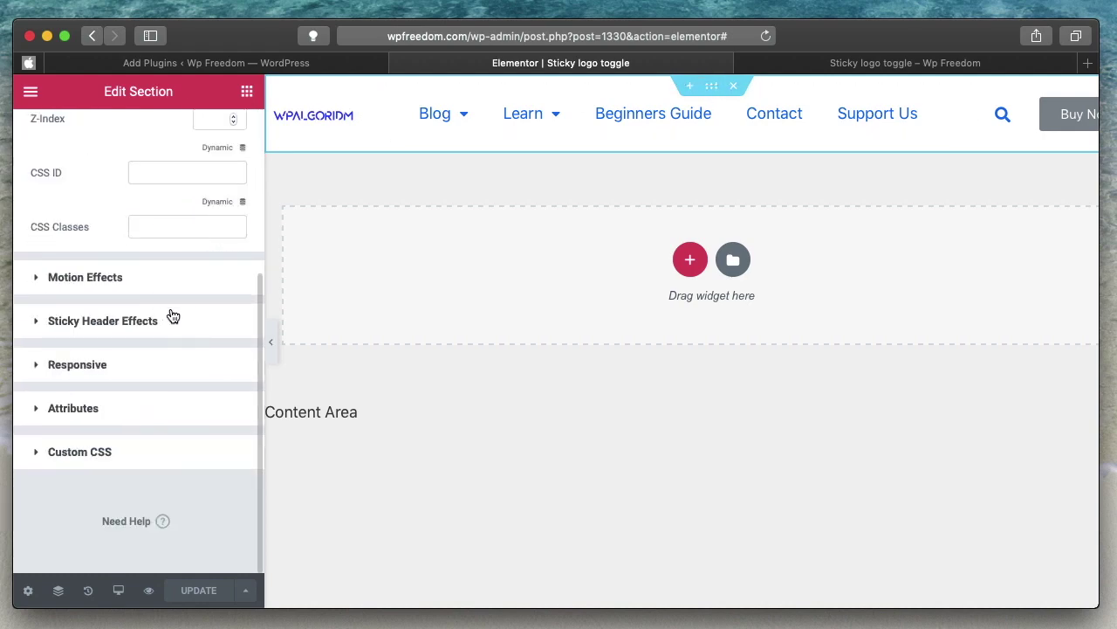
mouse_move(158, 592)
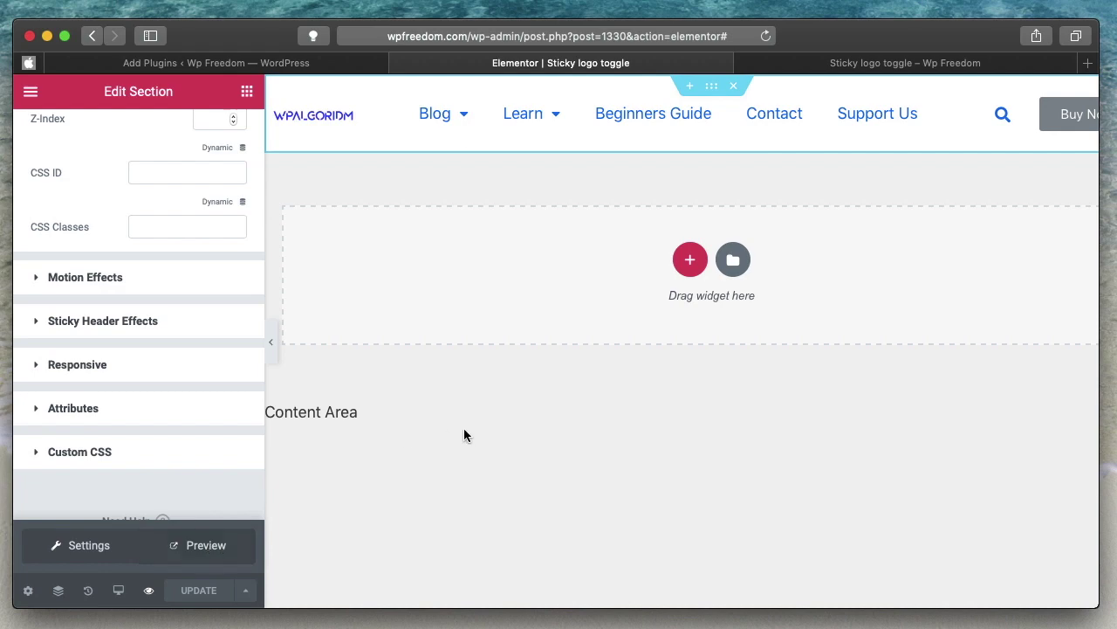
click(515, 477)
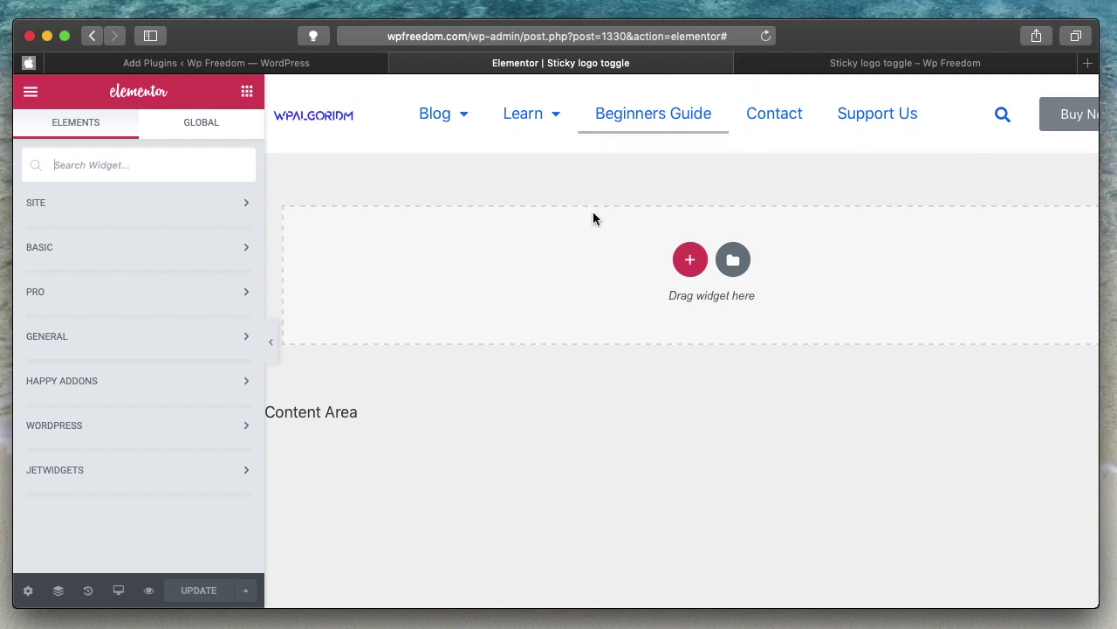
click(911, 68)
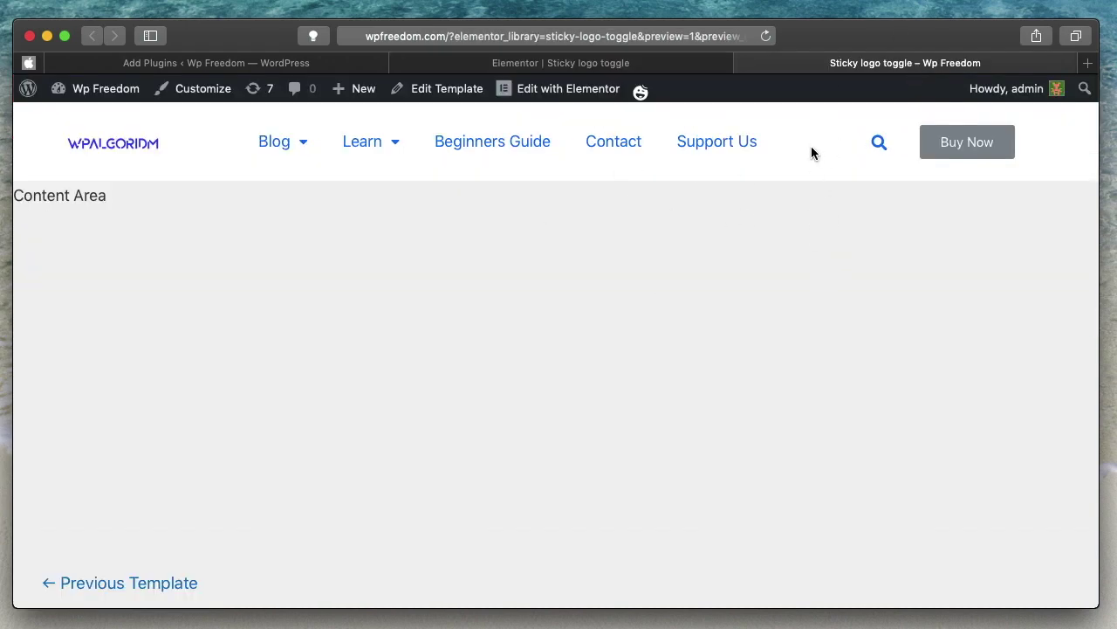
click(579, 65)
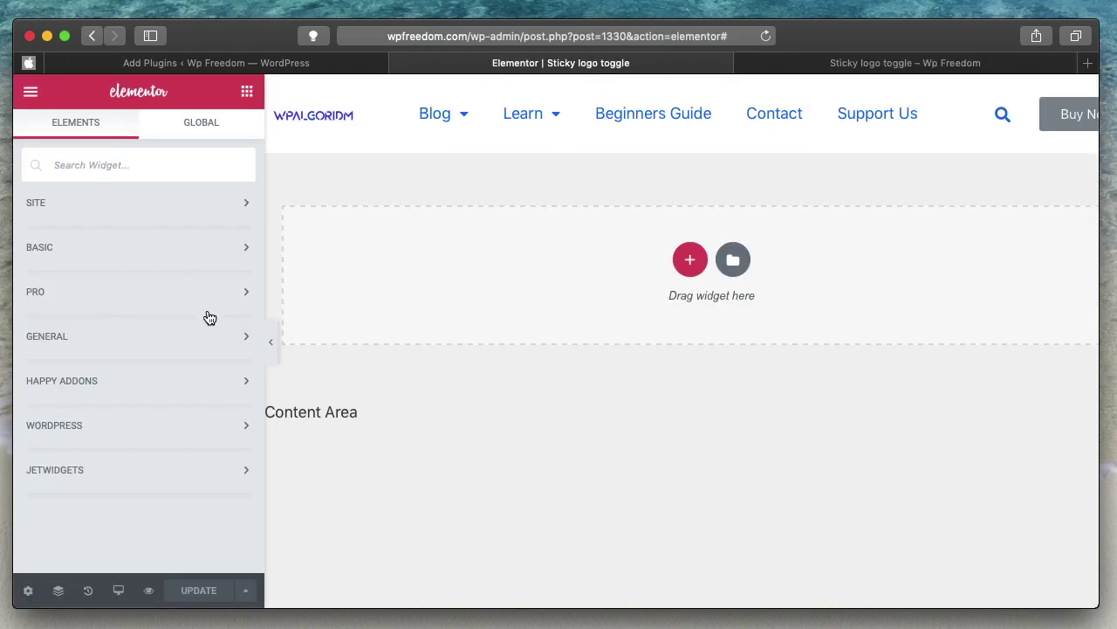
click(713, 85)
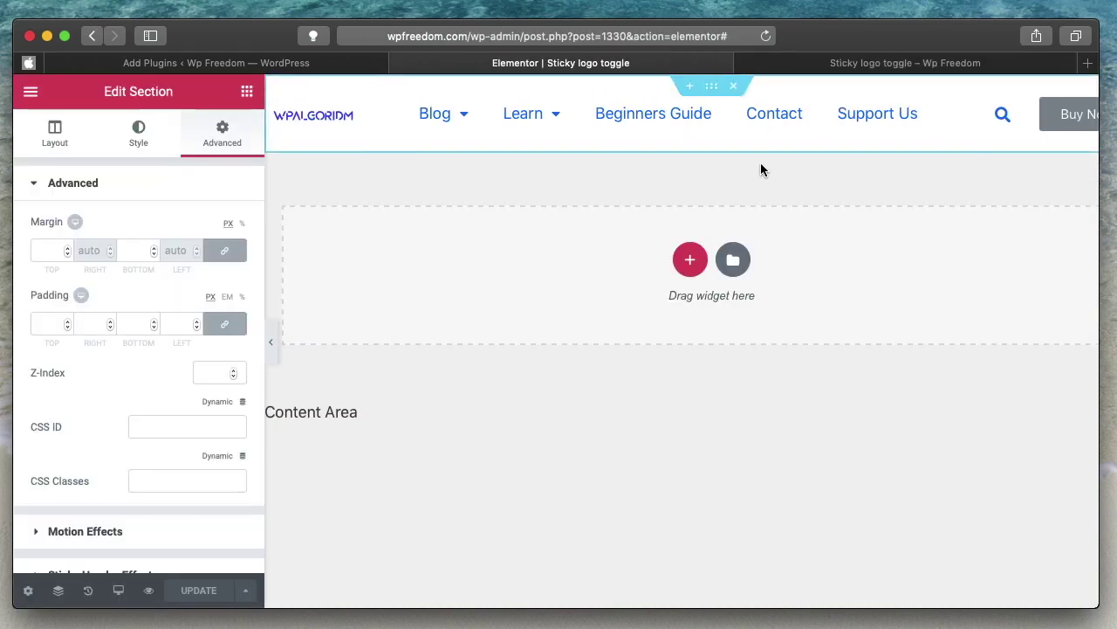
Inspect the header section element on the preview page and widen the page area beside the inspector.
click(900, 66)
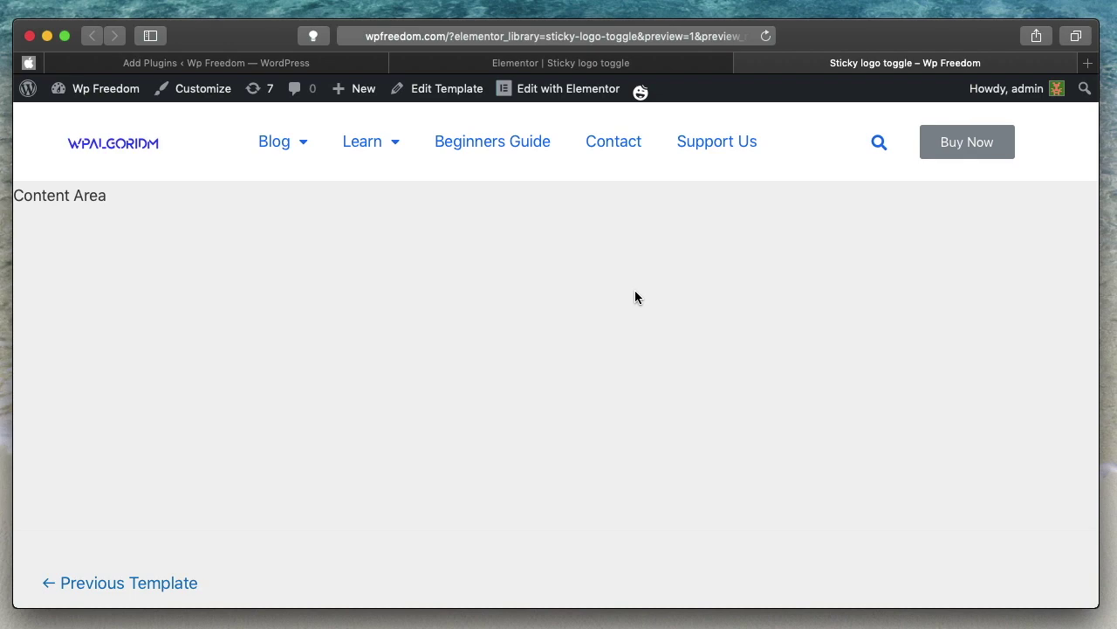
right_click(799, 142)
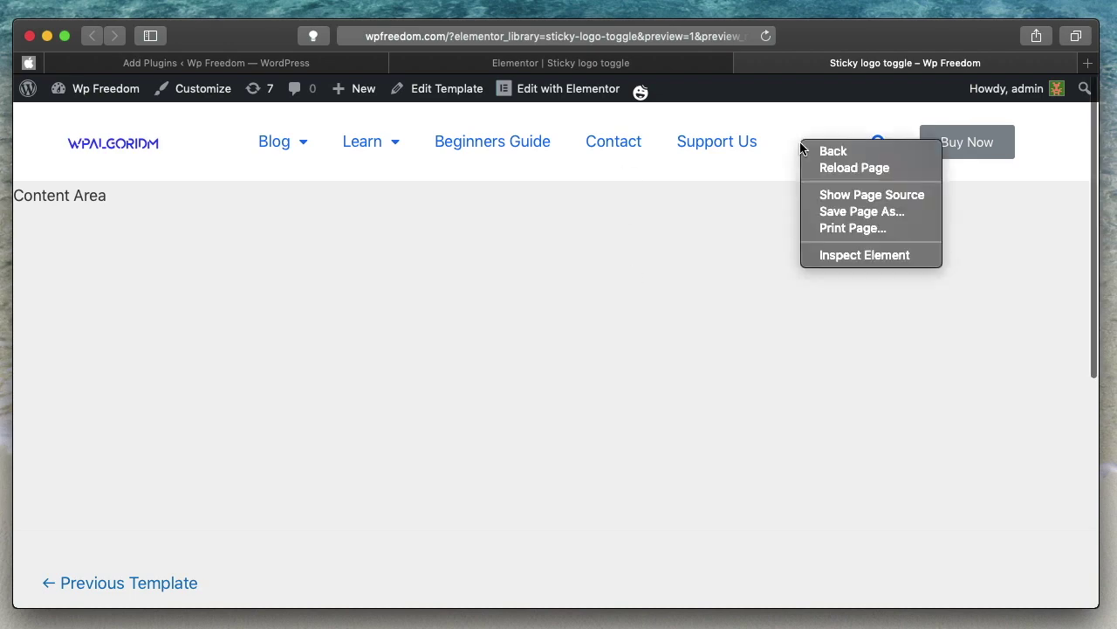
click(837, 255)
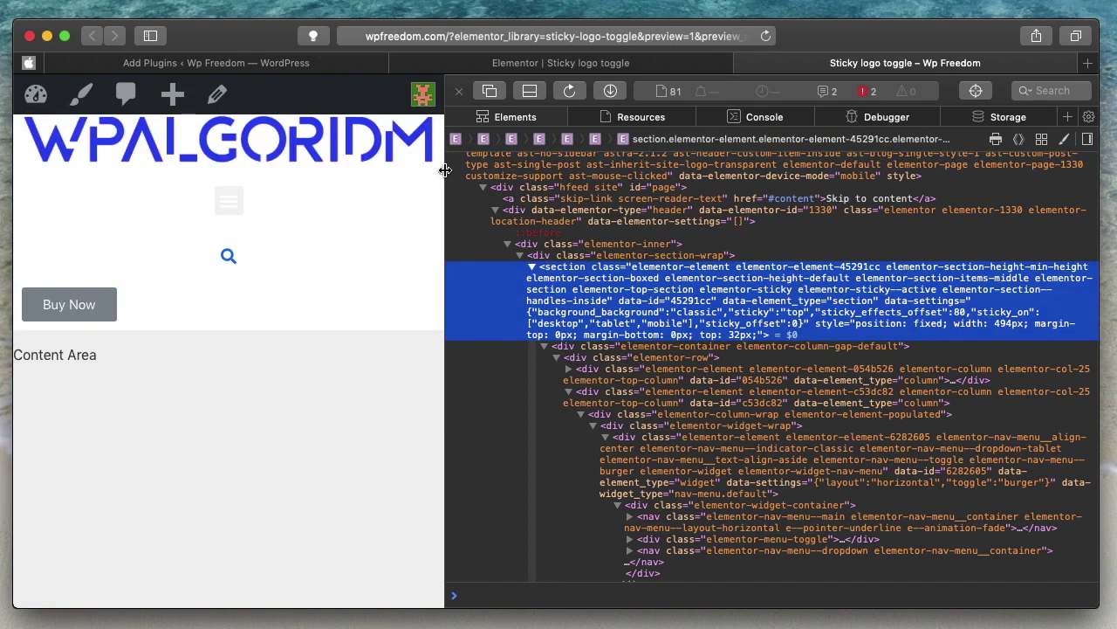
drag(445, 171, 664, 192)
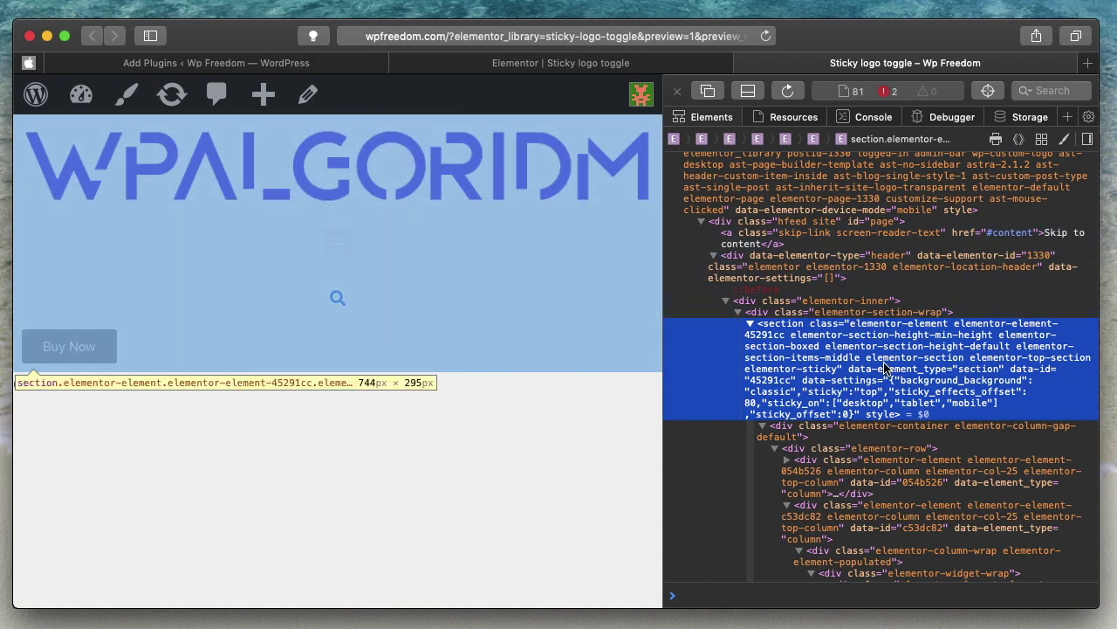
Examine how the header section's classes change in the markup while scrolling the page, and close the inspector.
scroll(544, 420, down, 1)
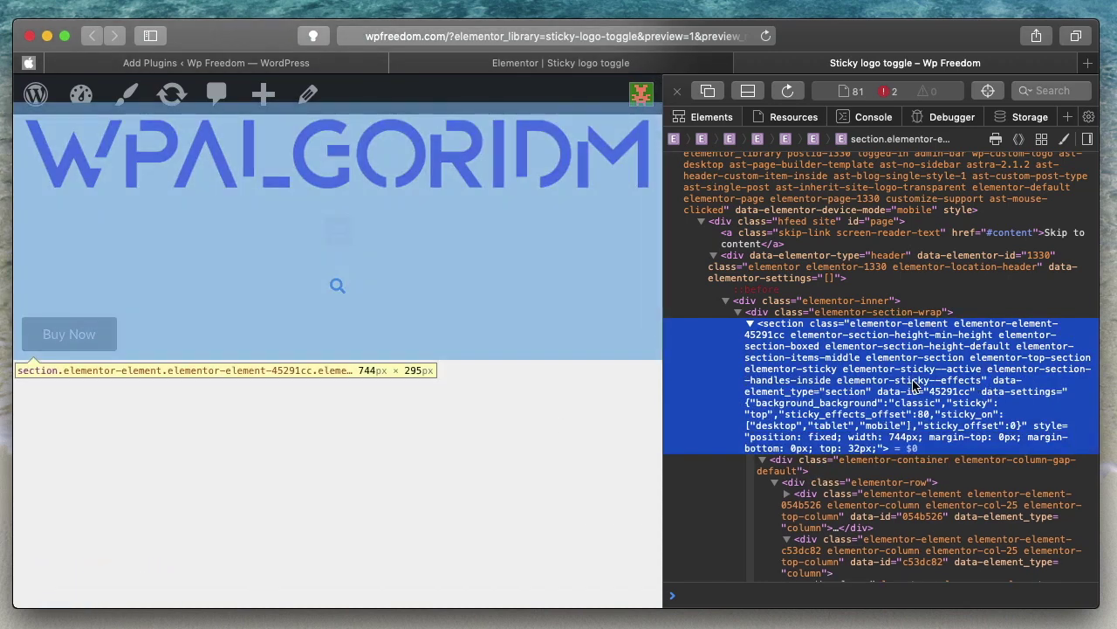
scroll(517, 464, up, 1)
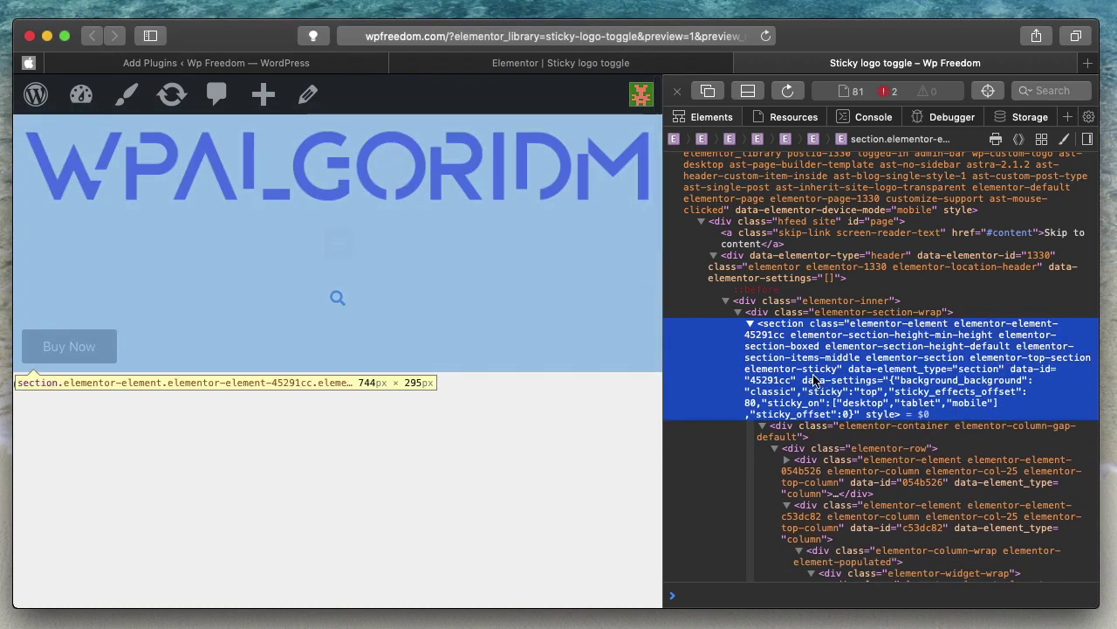
scroll(576, 469, down, 1)
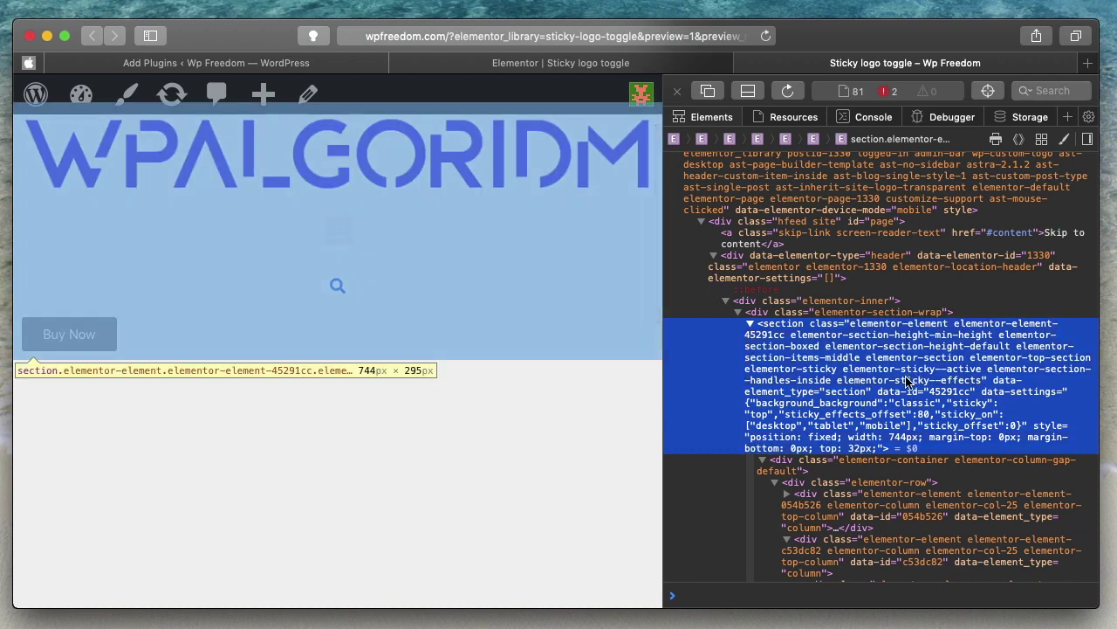
scroll(524, 427, down, 3)
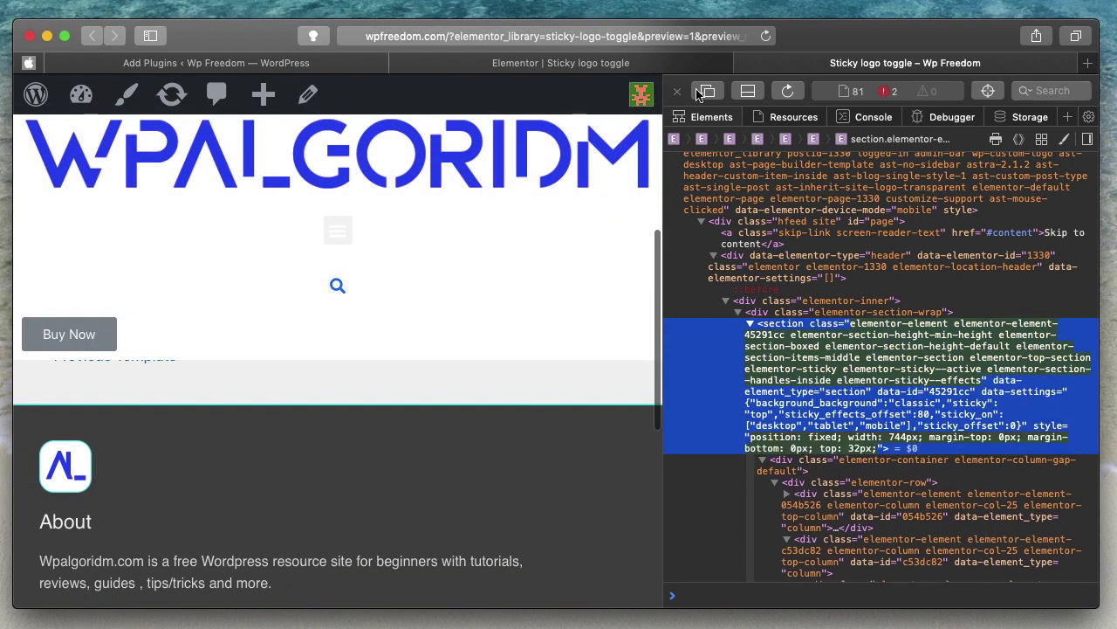
click(675, 93)
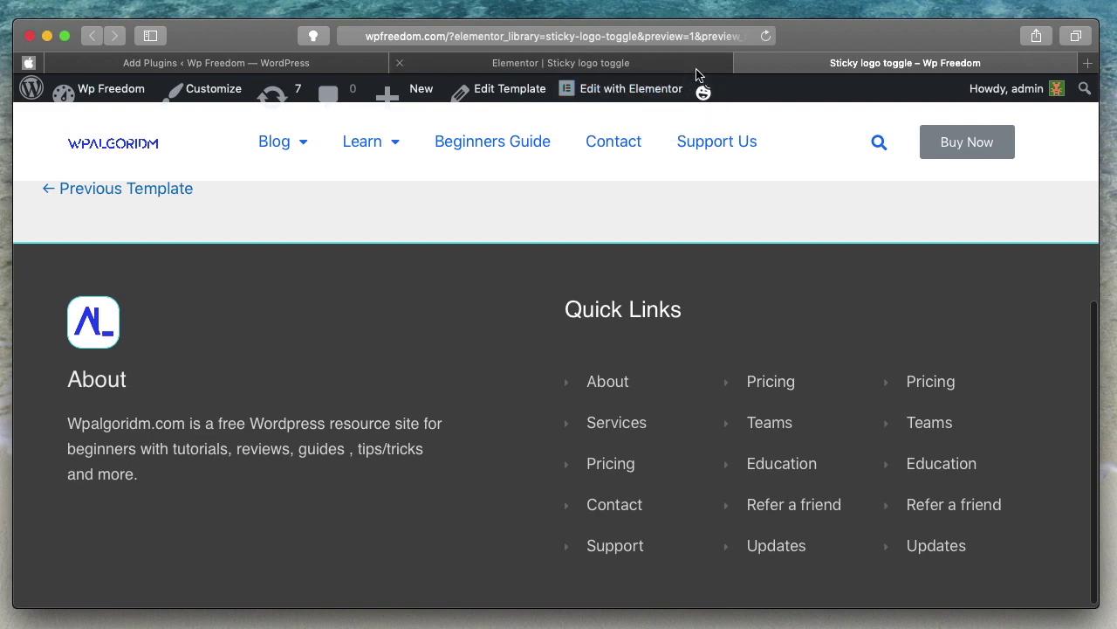
Open the header section's Custom CSS in the Elementor editor and highlight the selector keyword in the first rule.
click(696, 67)
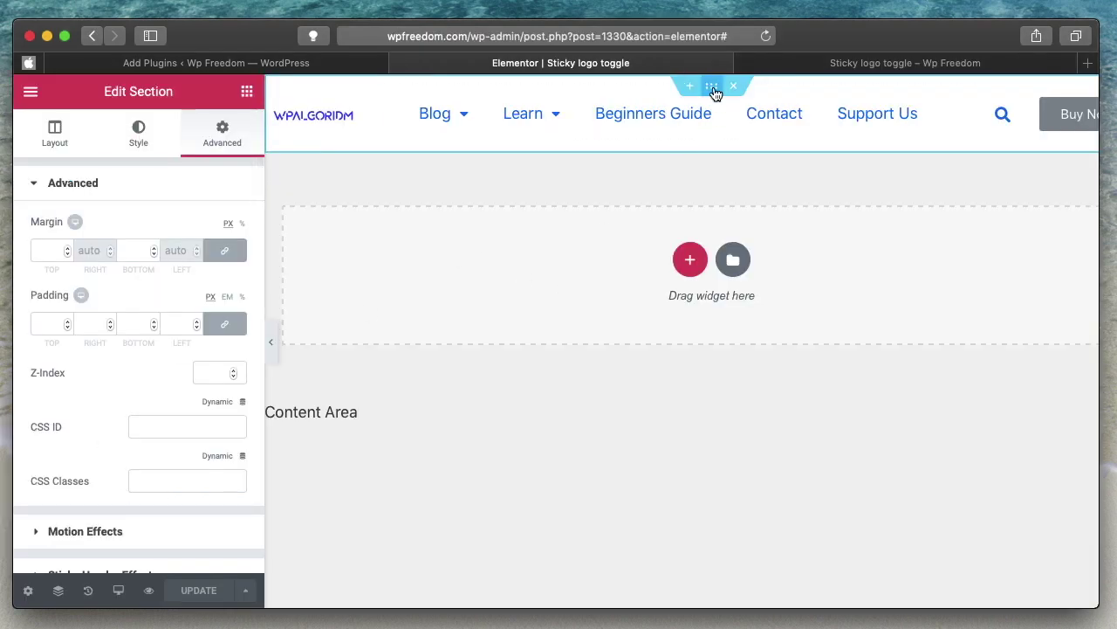
scroll(135, 377, down, 5)
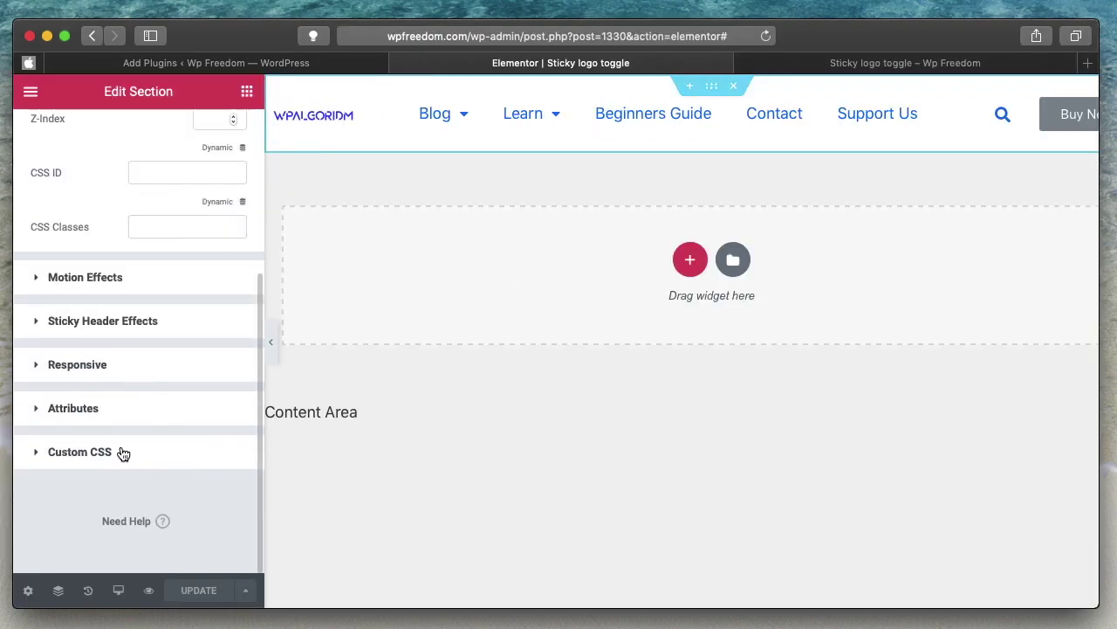
click(122, 451)
scroll(142, 447, down, 3)
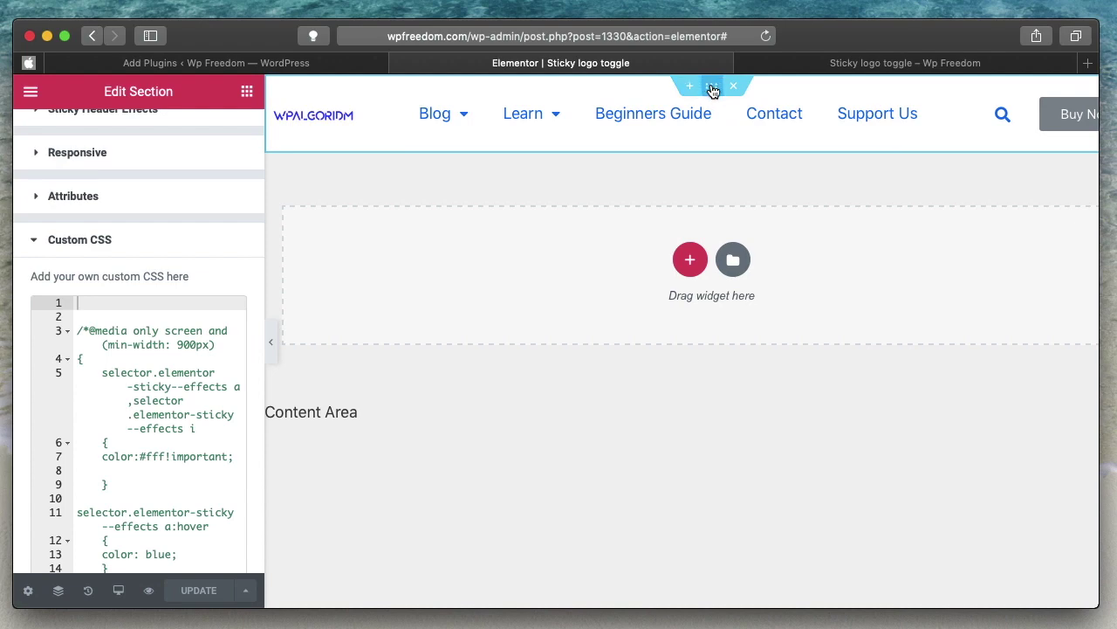
double_click(118, 373)
click(118, 373)
click(117, 373)
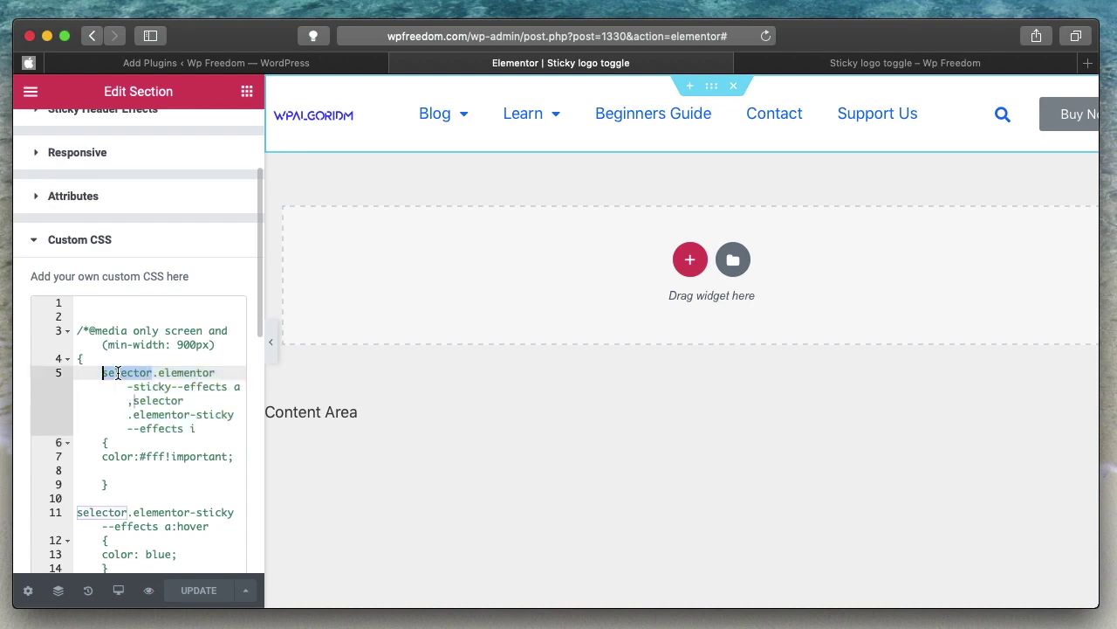
Delete the comment opener and the opening lines of the 900px minimum-width media query from the custom CSS.
click(185, 372)
triple_click(185, 372)
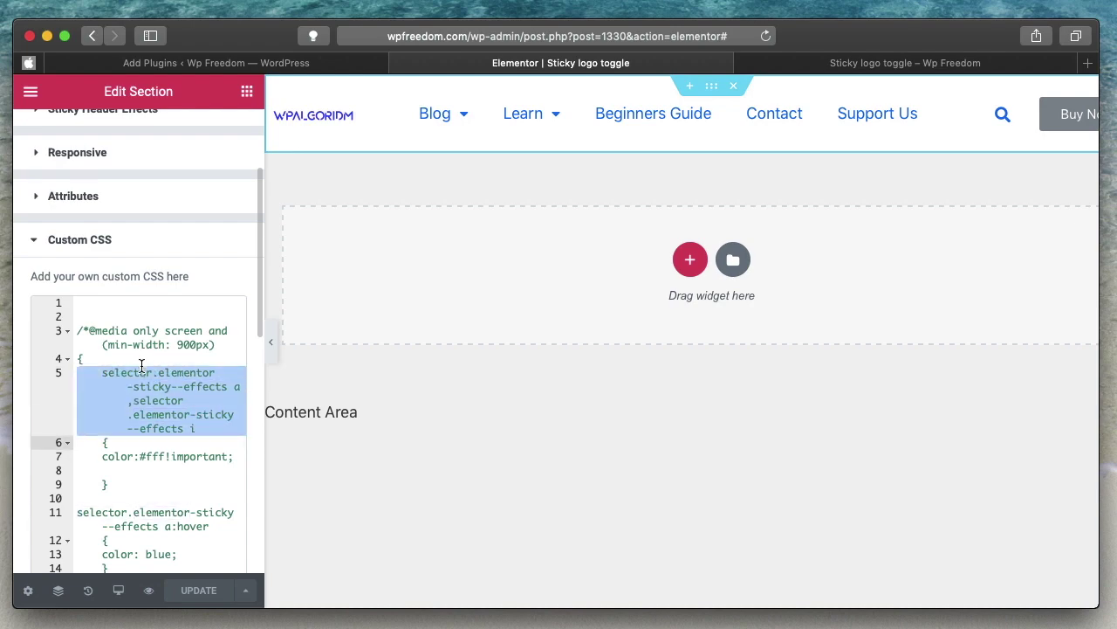
click(173, 383)
click(92, 360)
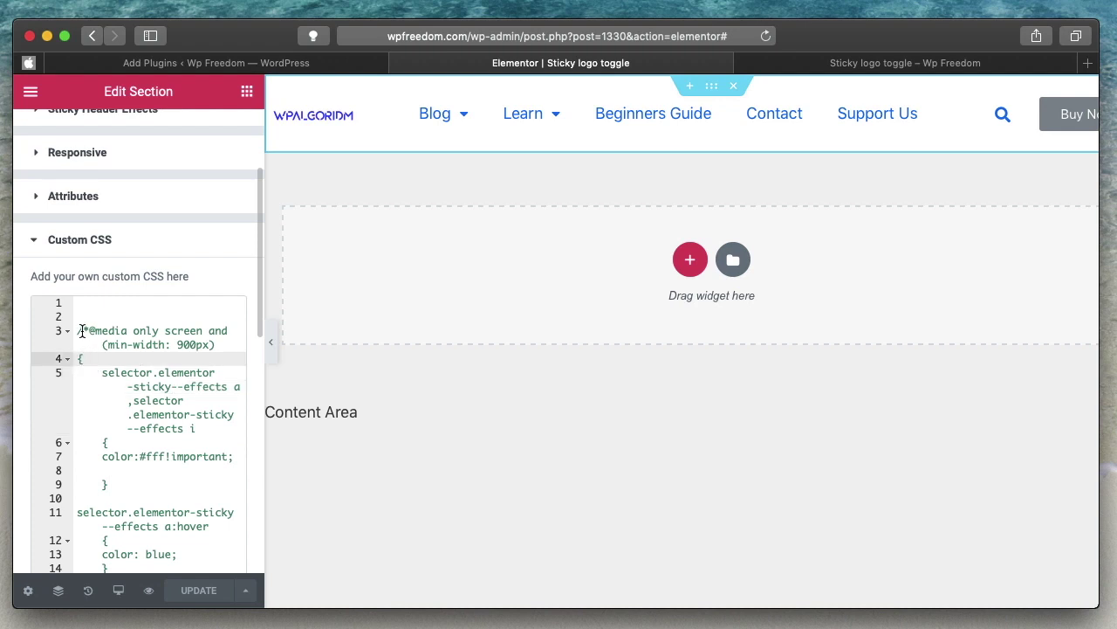
shift+click(78, 330)
key(BackSpace)
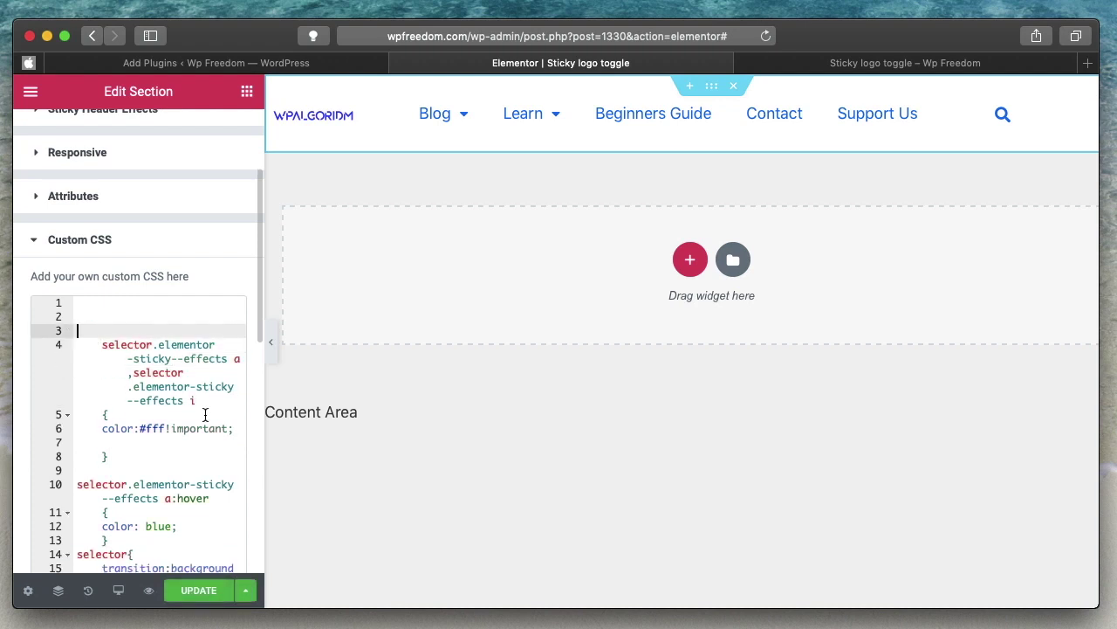
Remove the closing comment marker and the media query's closing brace at the end of the custom CSS.
scroll(247, 444, down, 10)
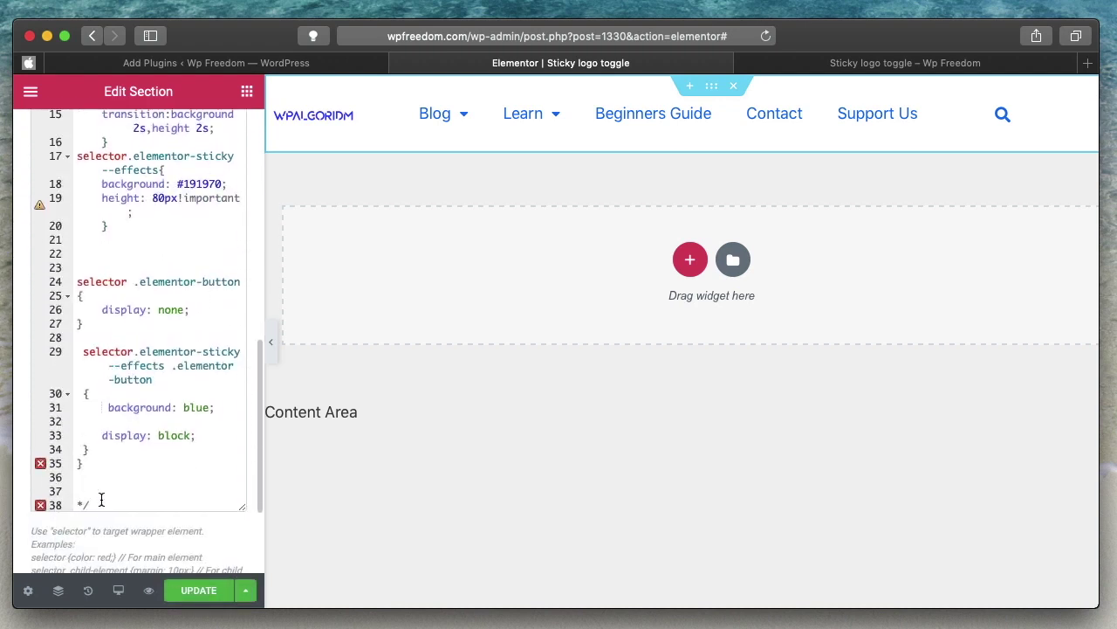
double_click(101, 500)
key(BackSpace)
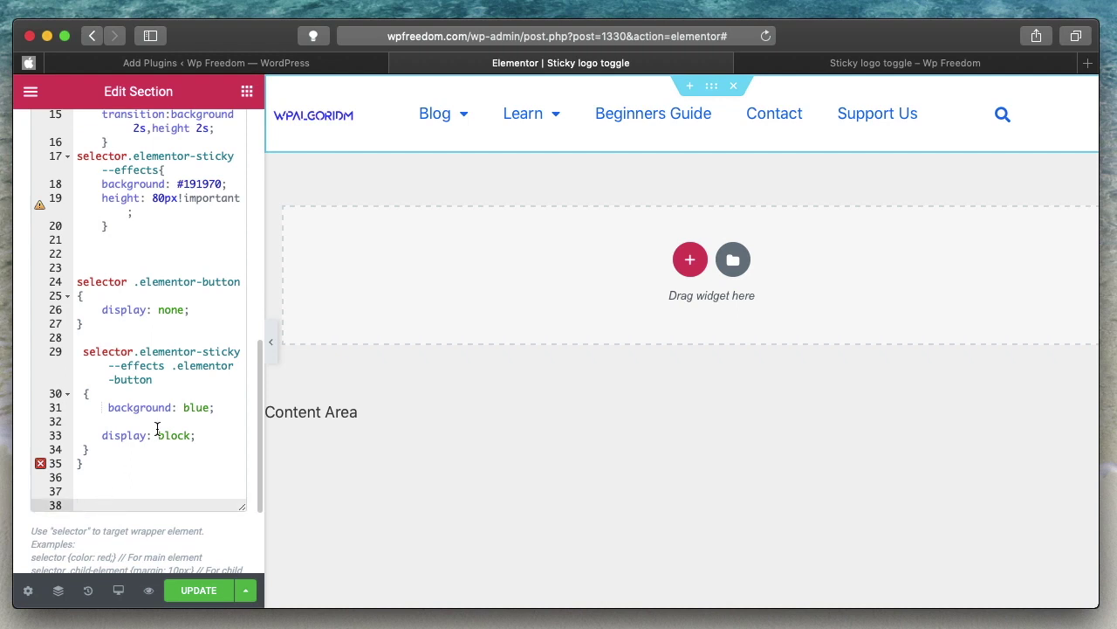
scroll(157, 427, up, 1)
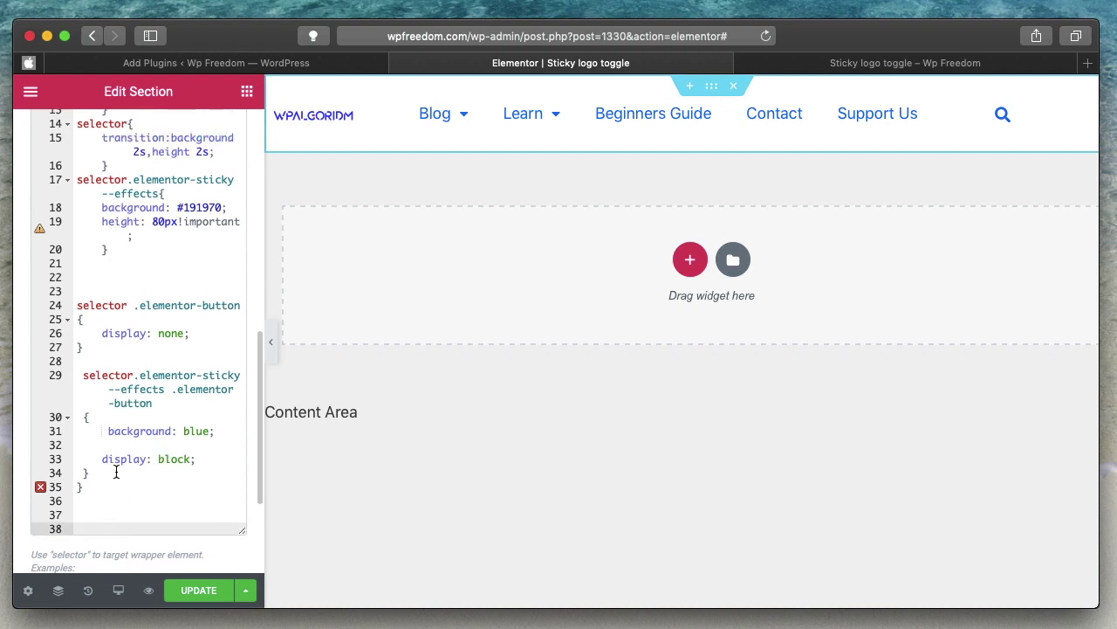
scroll(116, 471, up, 2)
scroll(105, 393, down, 5)
click(93, 304)
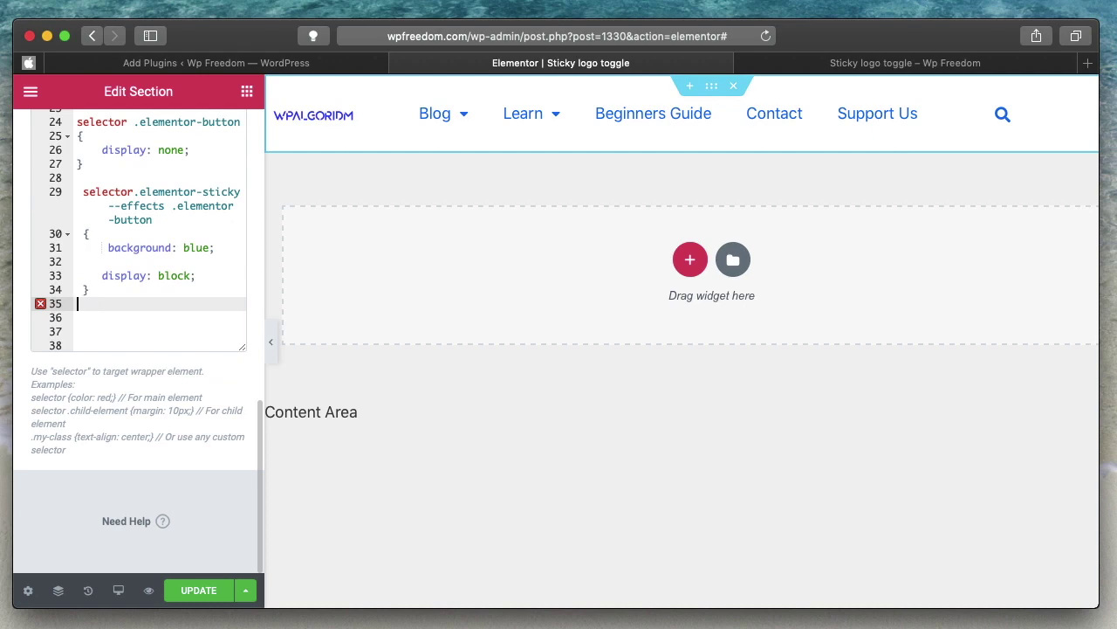
Remove two of the blank lines above the first rule in the custom CSS.
scroll(96, 280, up, 10)
click(95, 274)
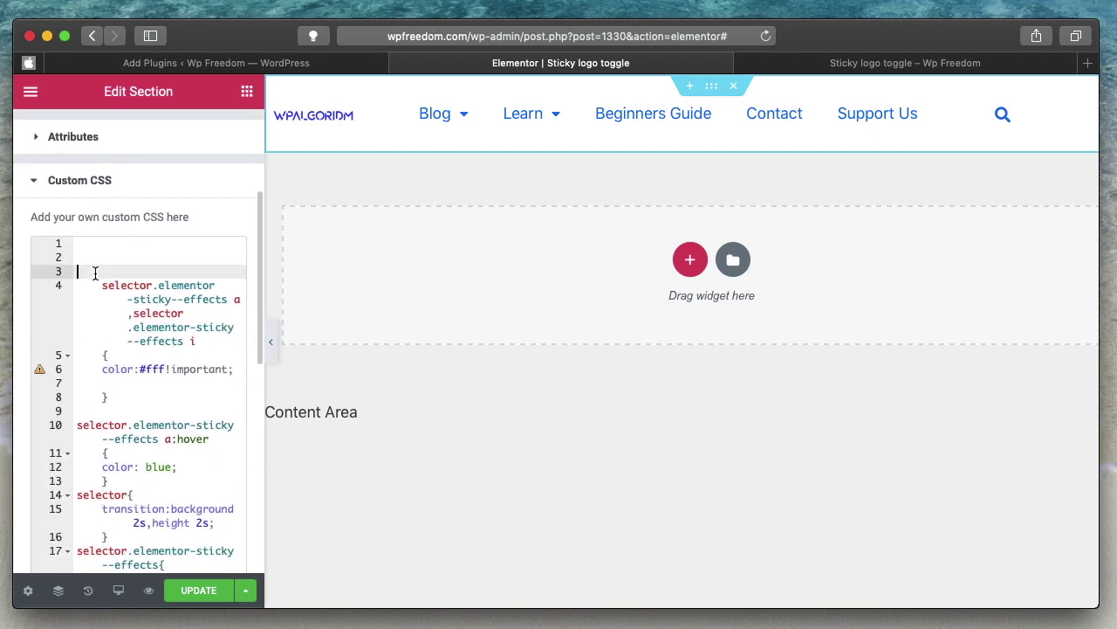
key(BackSpace)
key(BackSpace)
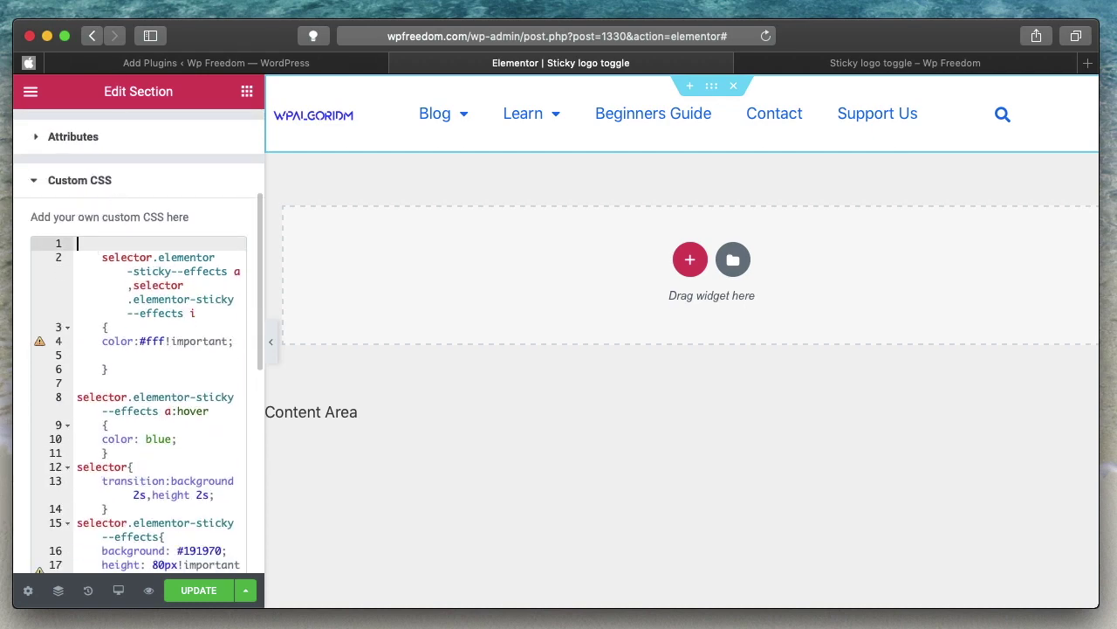
Examine the parts of the first rule's selector, from the selector keyword to the sticky effects class and link tag.
click(102, 259)
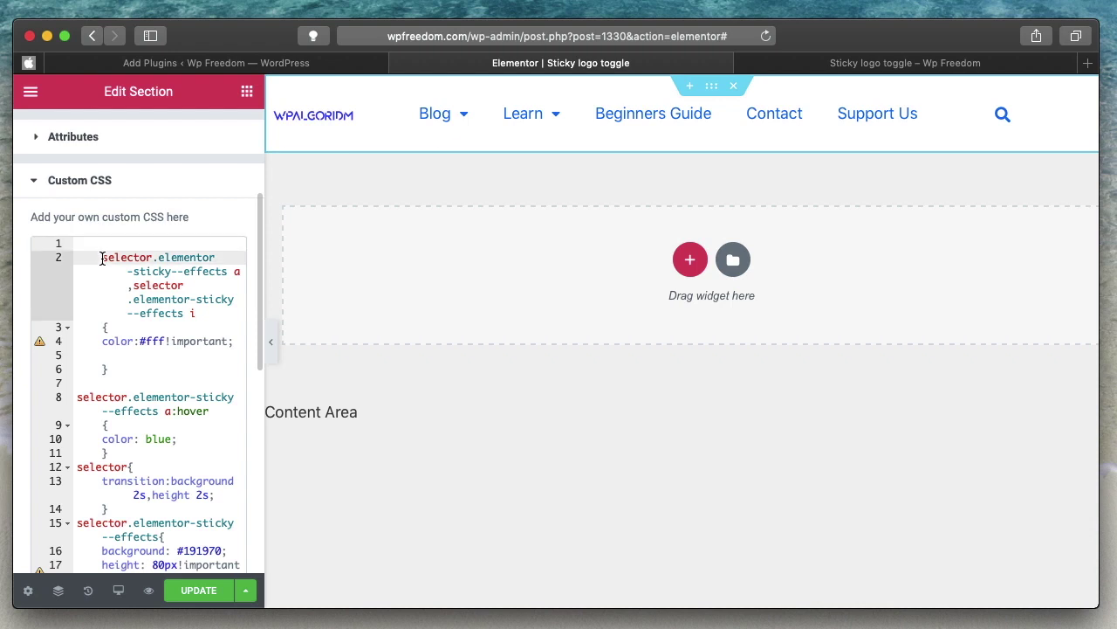
double_click(129, 257)
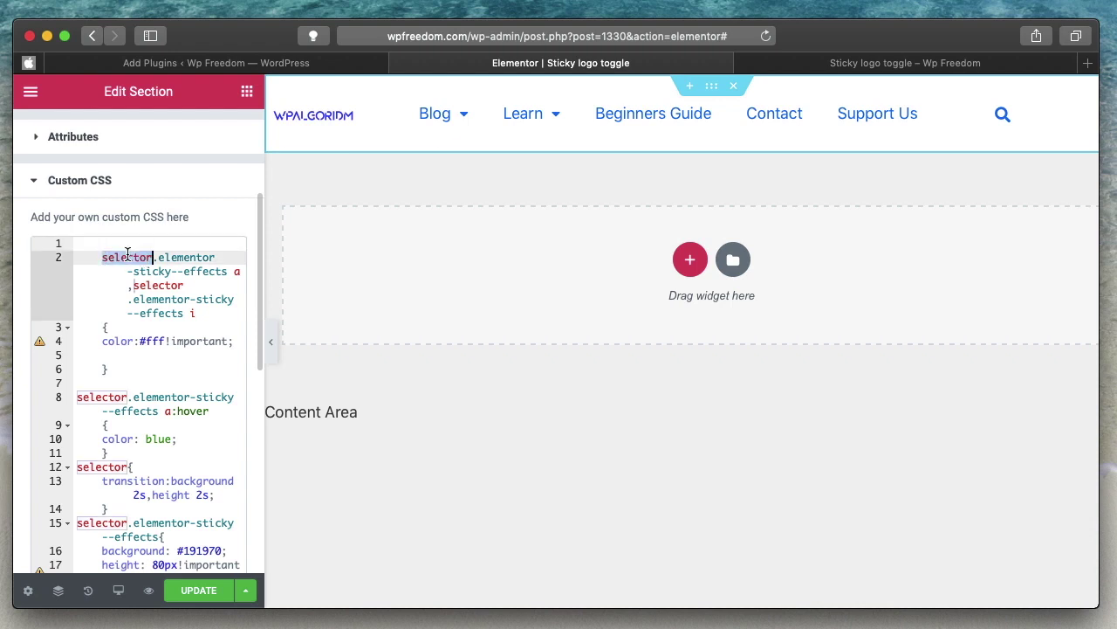
double_click(186, 256)
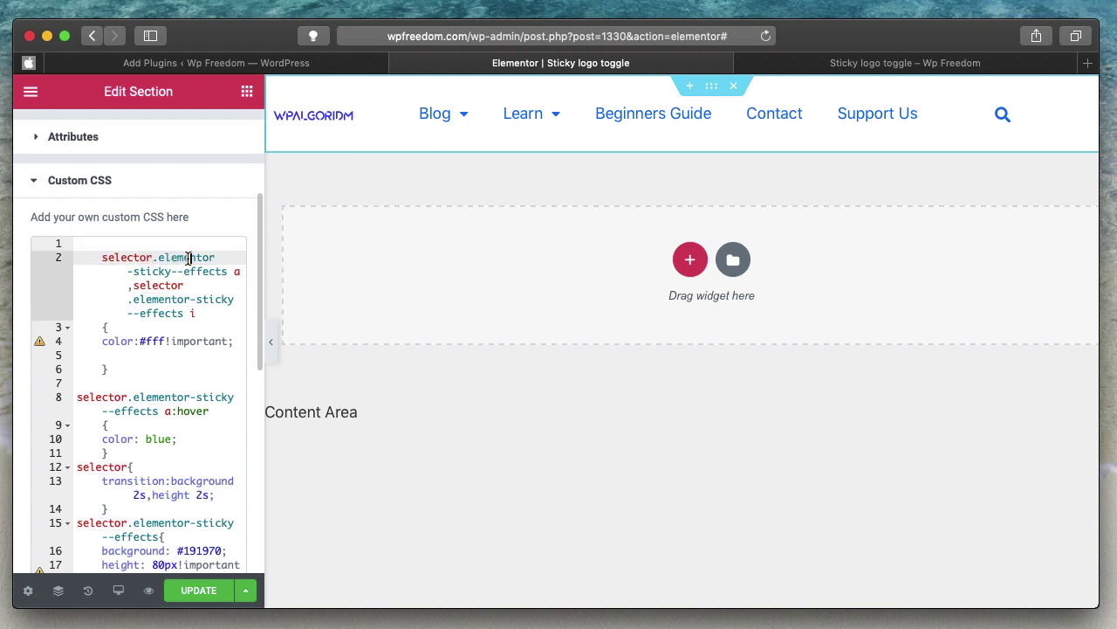
double_click(185, 257)
double_click(207, 271)
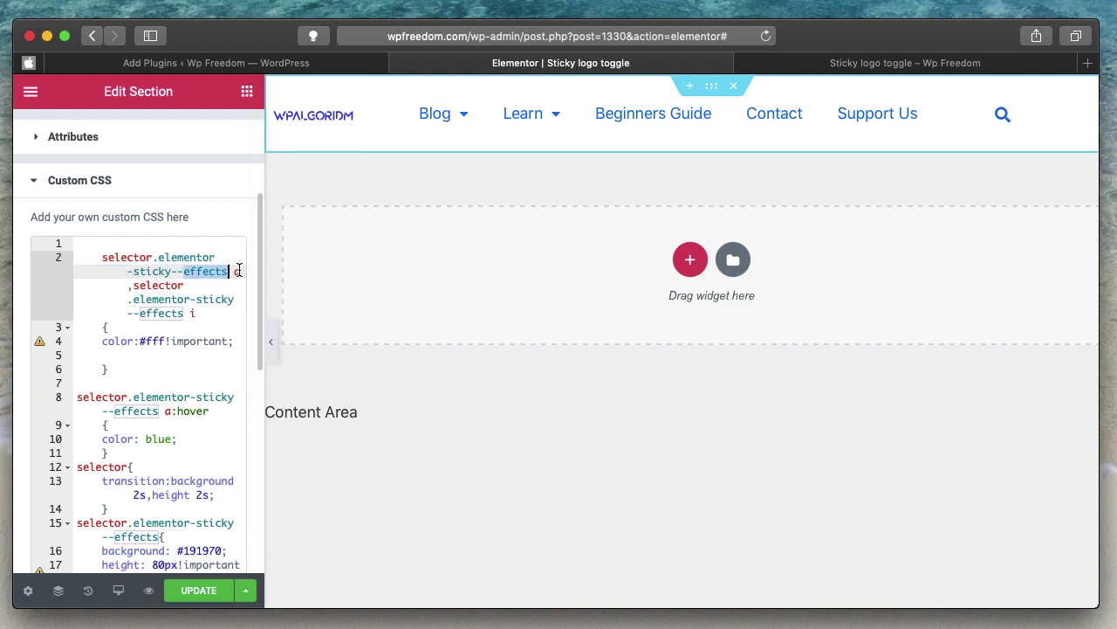
click(129, 272)
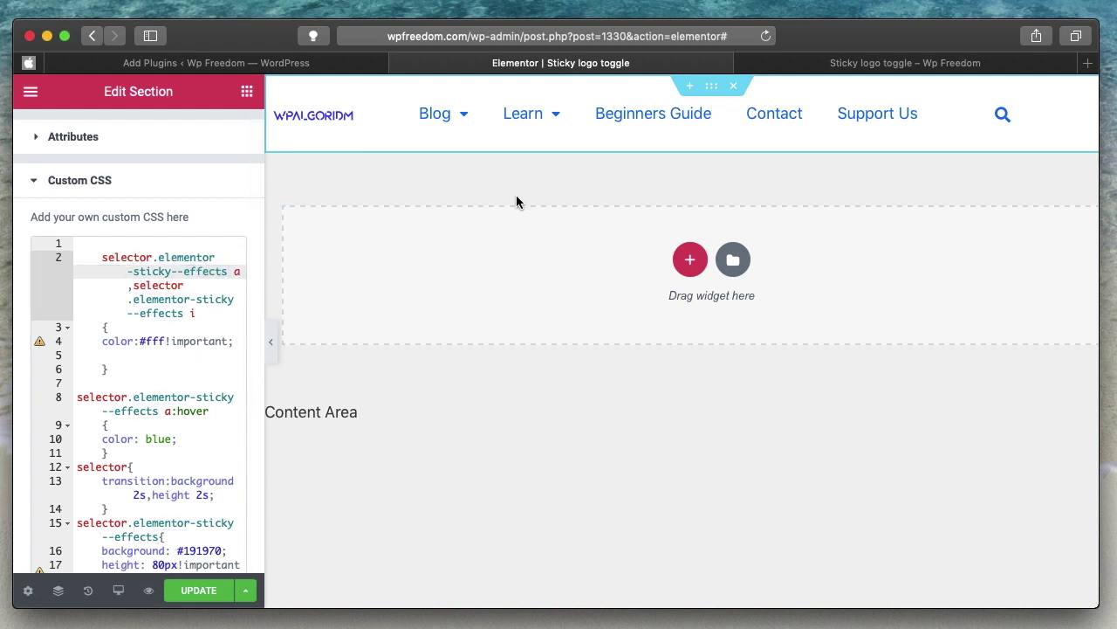
Review the transition rule and the sticky effects rule with its background and height declarations.
scroll(98, 266, down, 5)
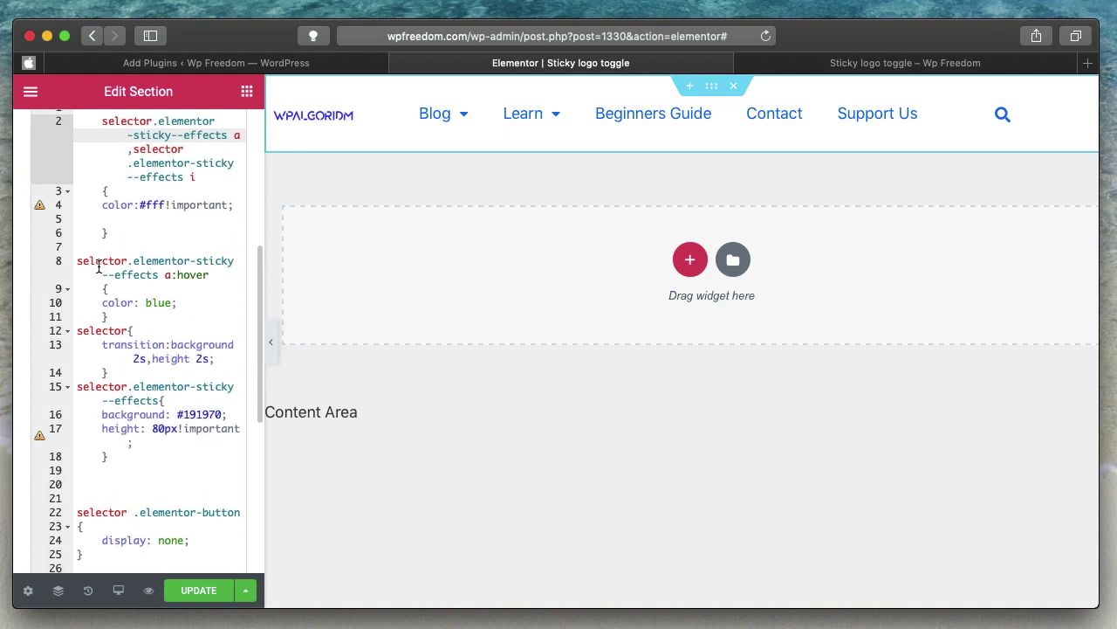
click(79, 256)
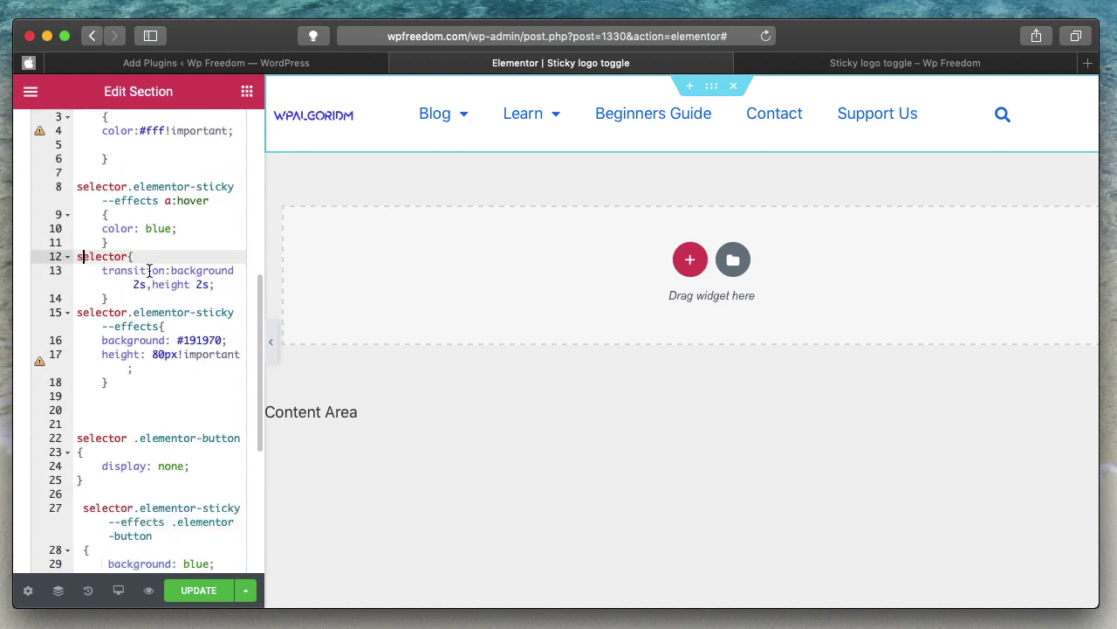
click(79, 313)
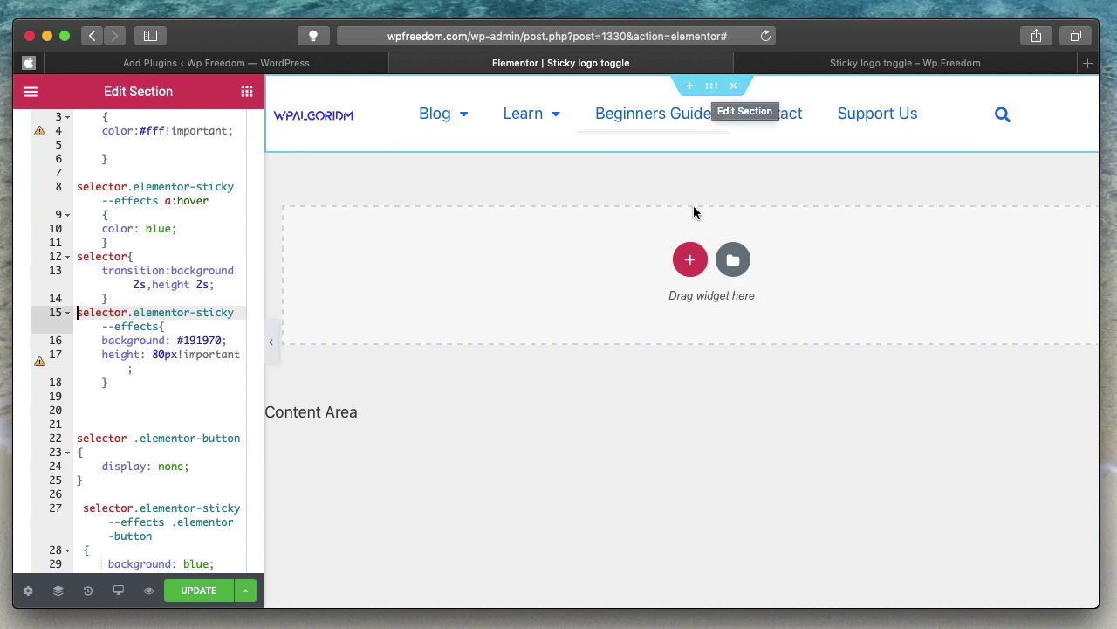
scroll(152, 170, up, 10)
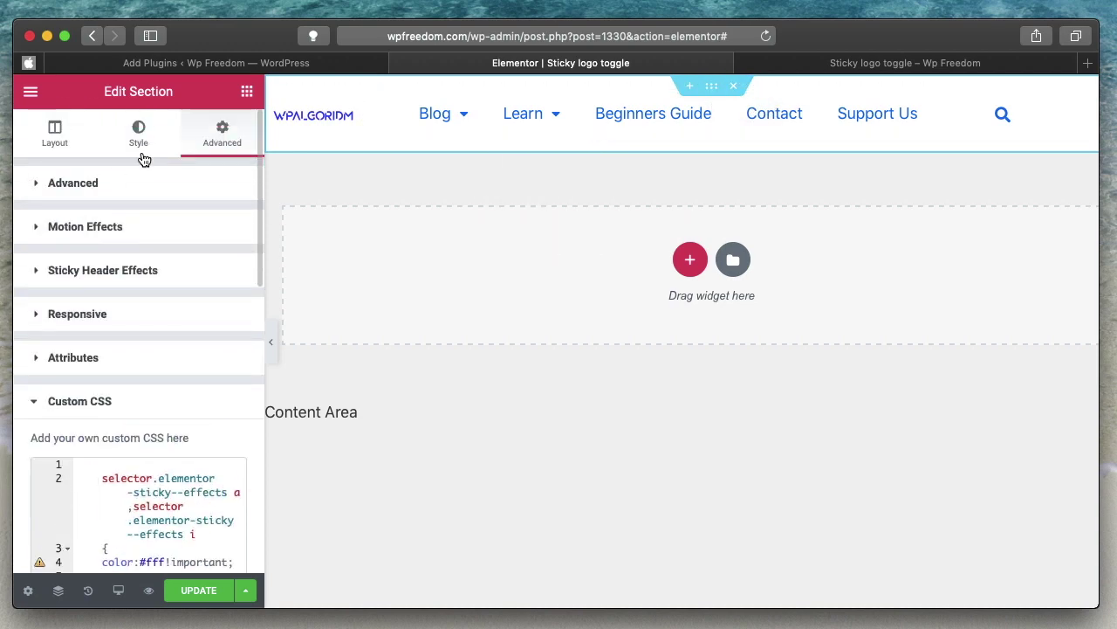
scroll(152, 419, down, 8)
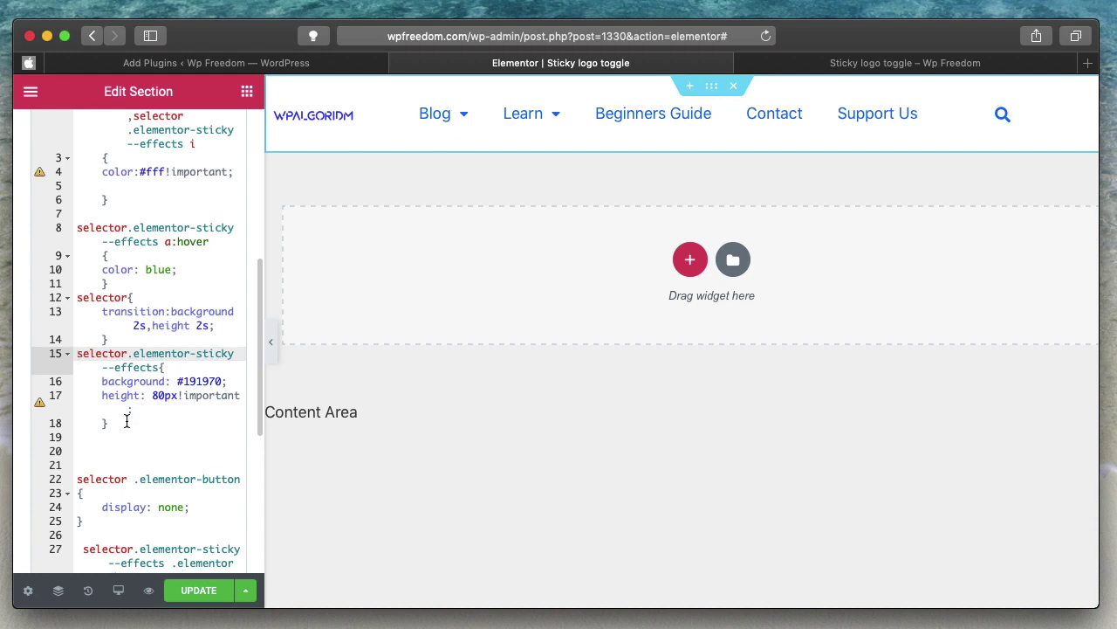
click(99, 384)
click(152, 409)
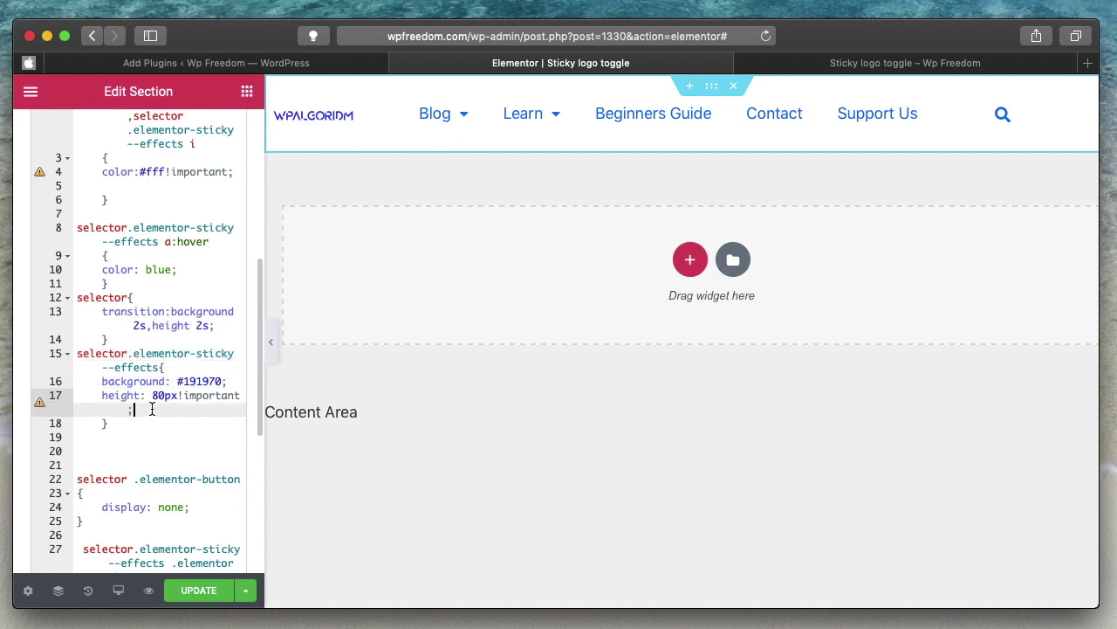
triple_click(99, 382)
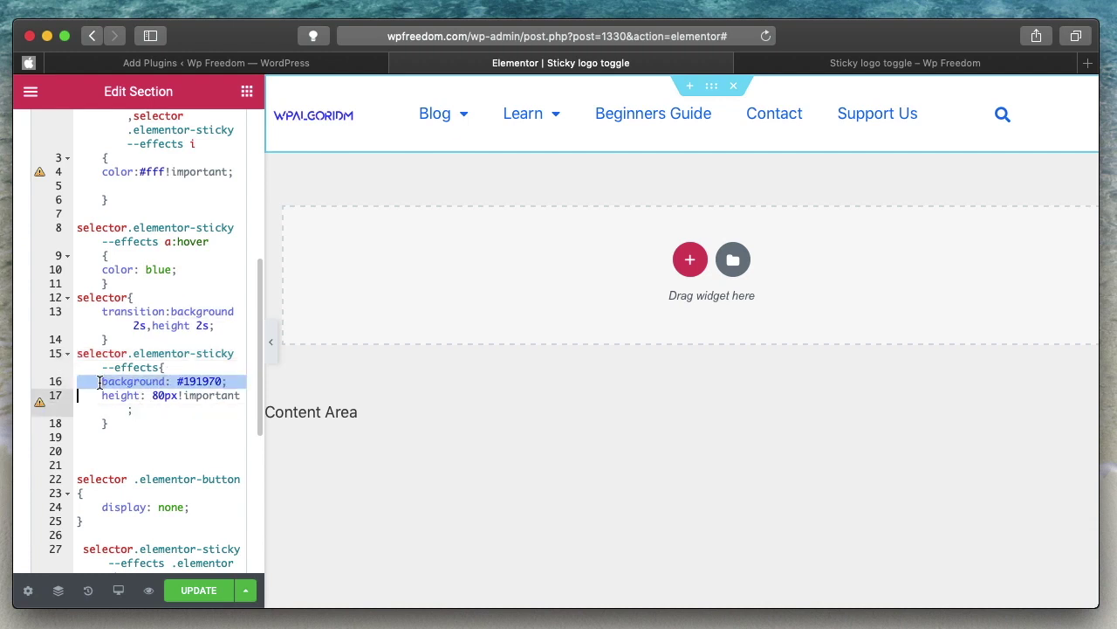
double_click(140, 381)
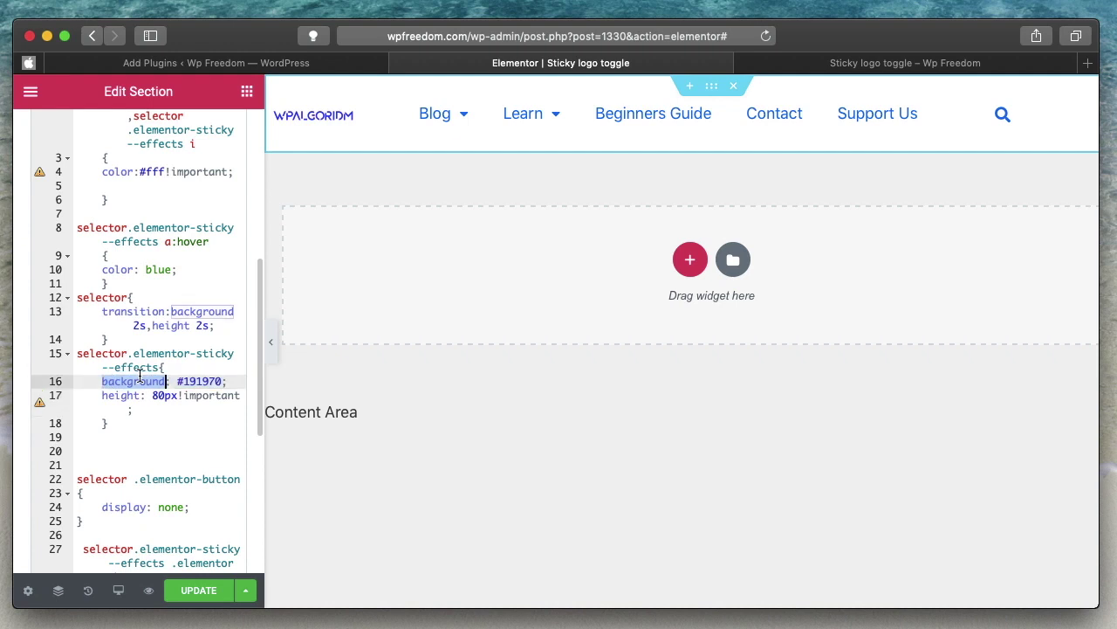
Delete the sticky link and icon colour rule and the link hover rule from the custom CSS.
click(135, 288)
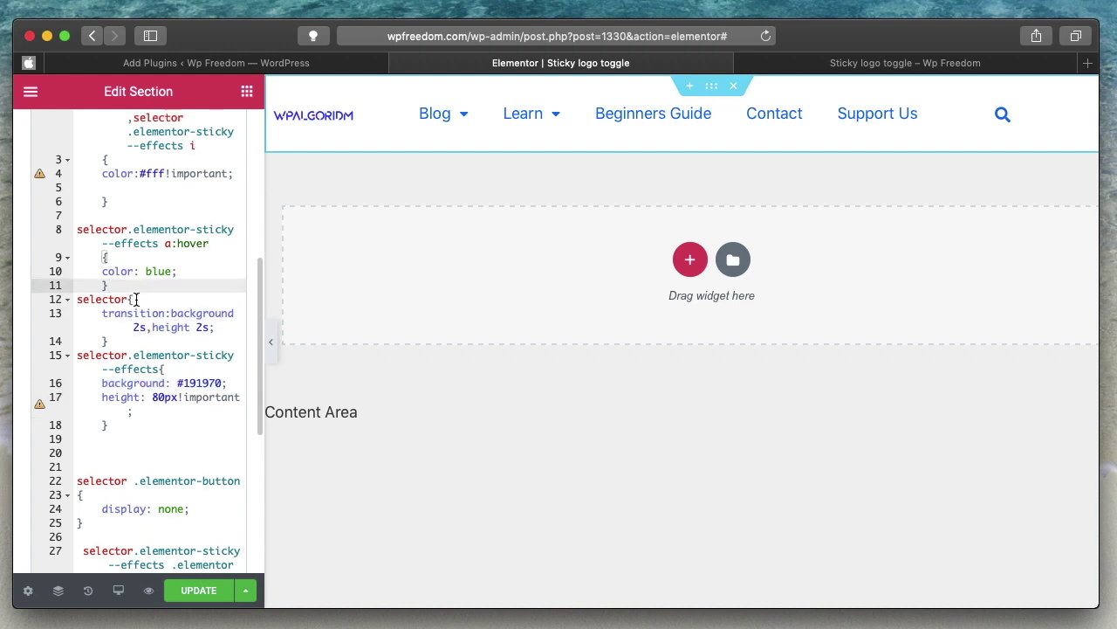
scroll(135, 299, up, 3)
shift+click(101, 213)
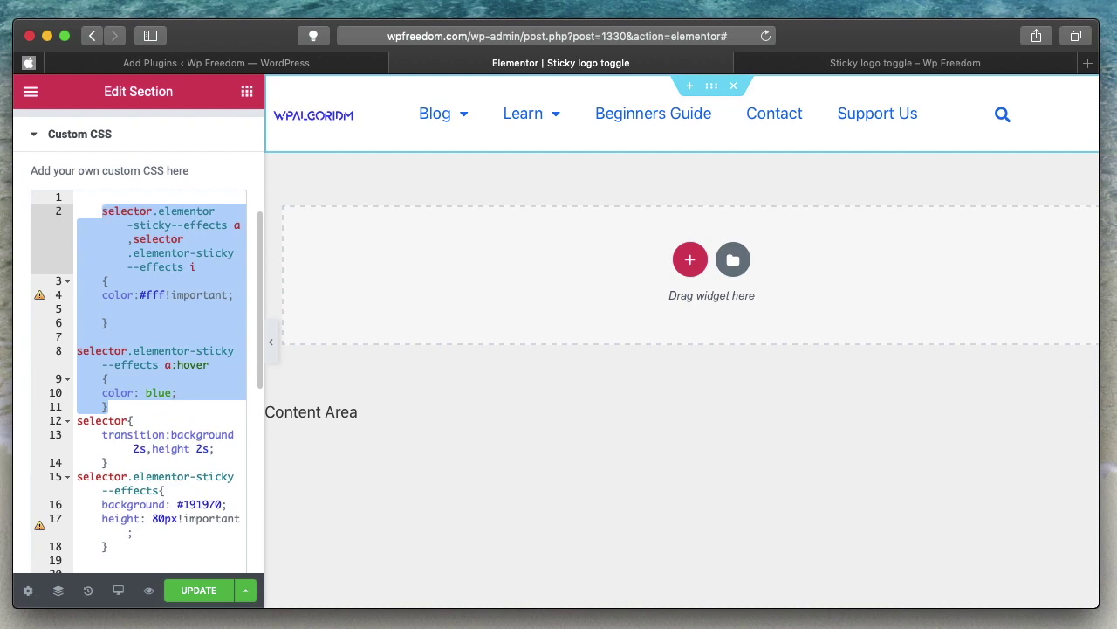
key(BackSpace)
Delete both elementor-button rules, the hidden default and the sticky-state one, from the custom CSS.
scroll(125, 369, down, 3)
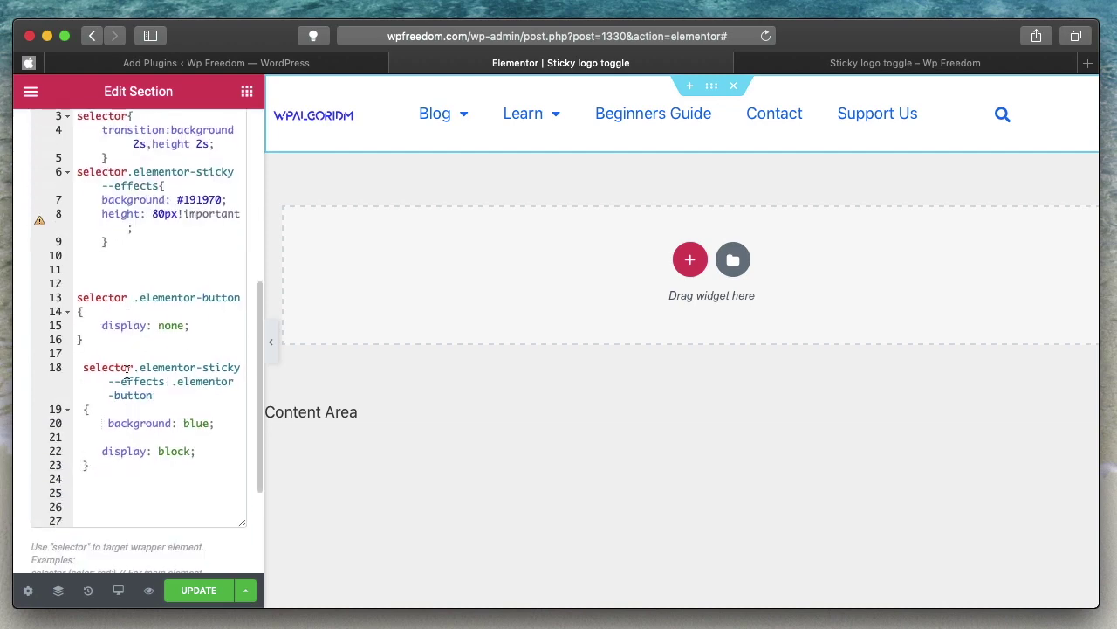
click(78, 297)
shift+click(92, 466)
key(BackSpace)
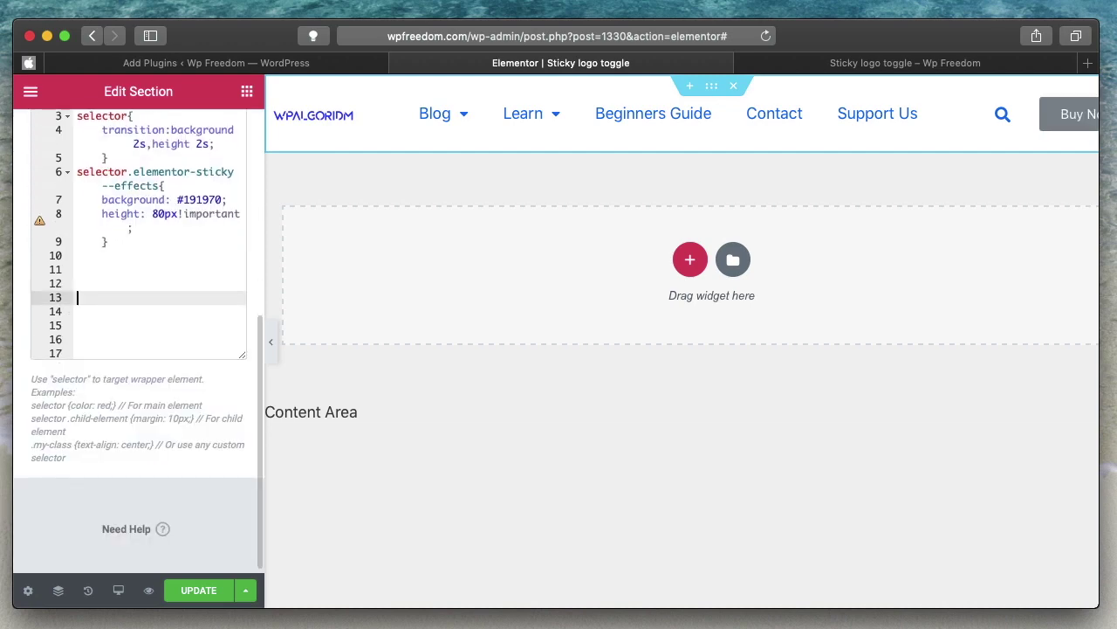
Examine the transition declaration for background and height against the background declaration and selector of the sticky effects rule.
scroll(193, 286, up, 2)
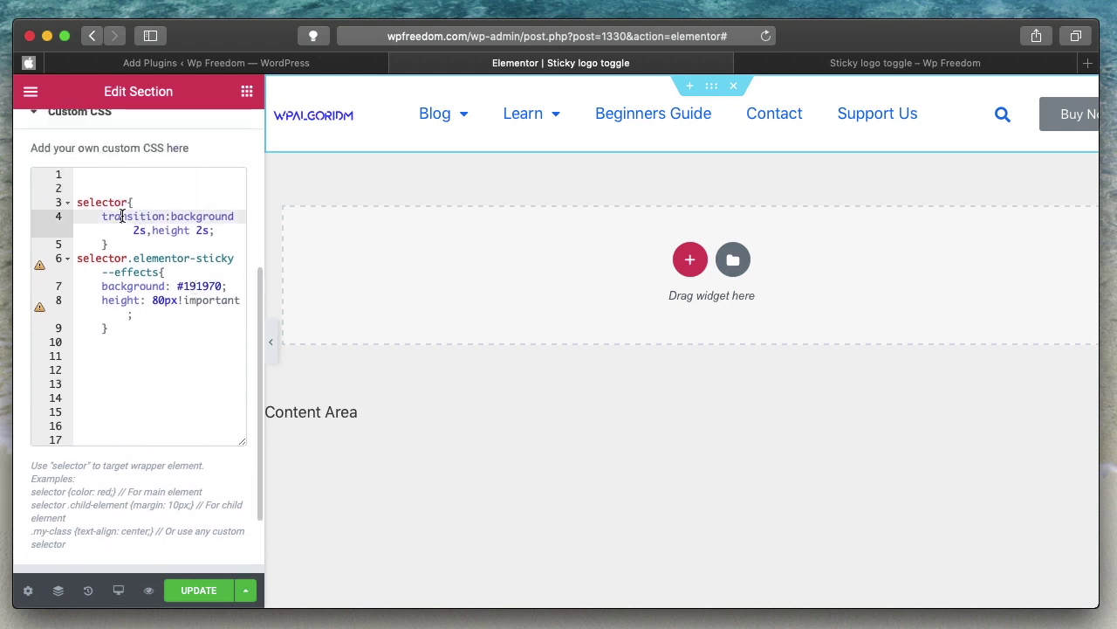
triple_click(122, 216)
click(122, 216)
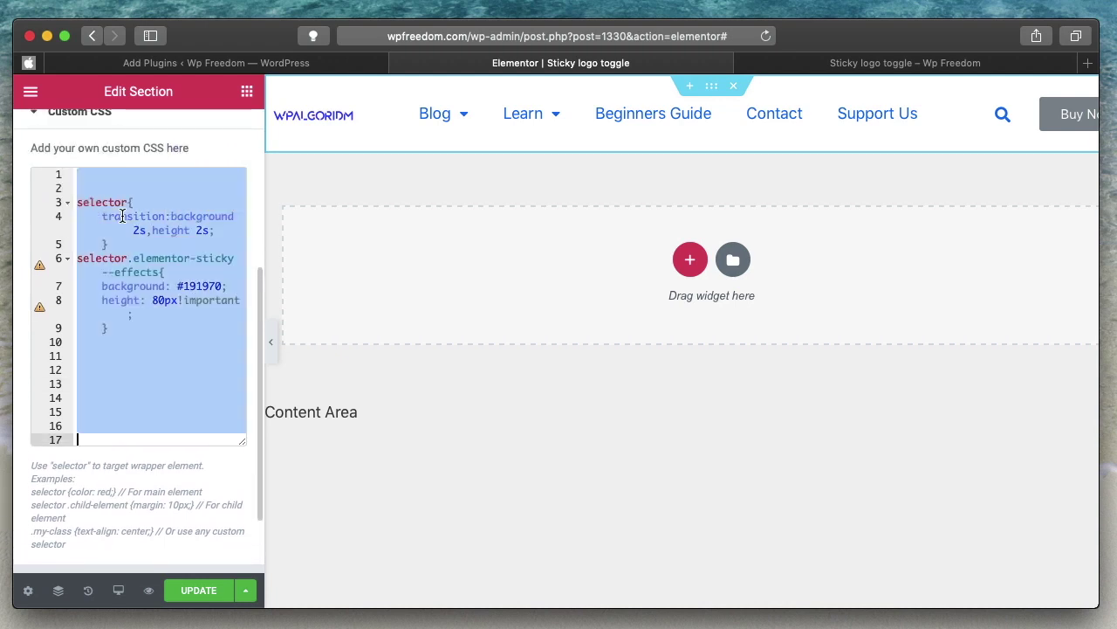
triple_click(123, 216)
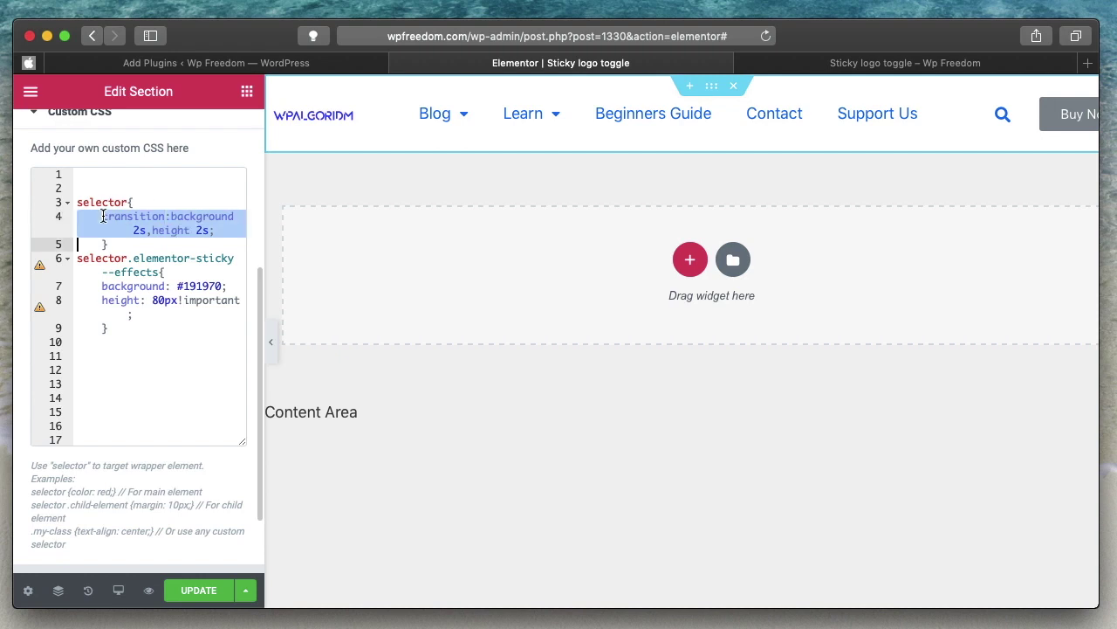
double_click(206, 216)
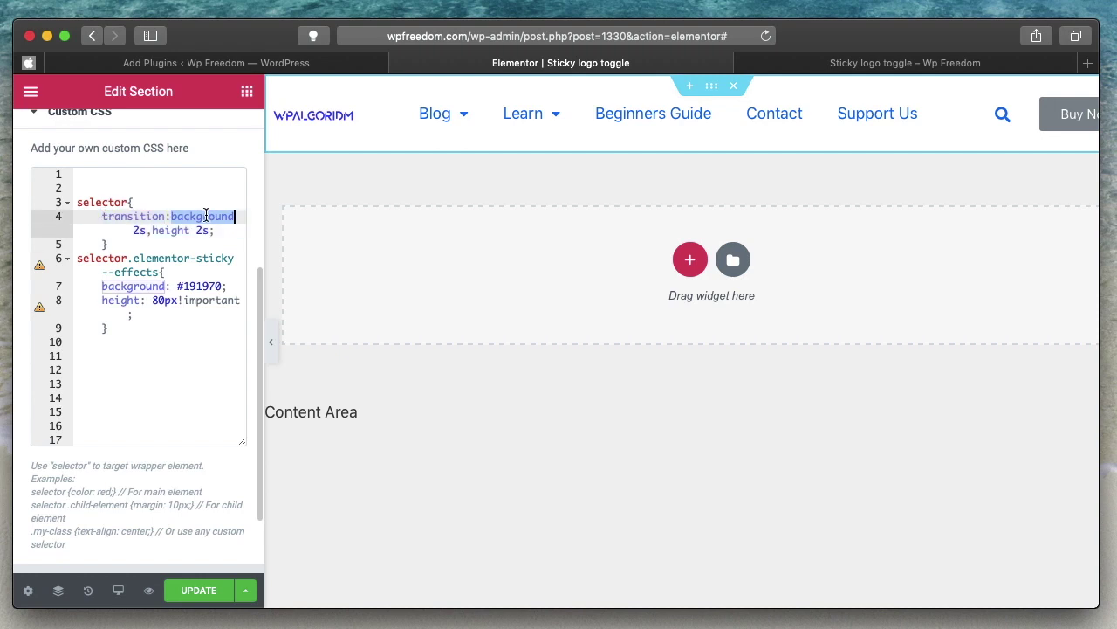
triple_click(135, 230)
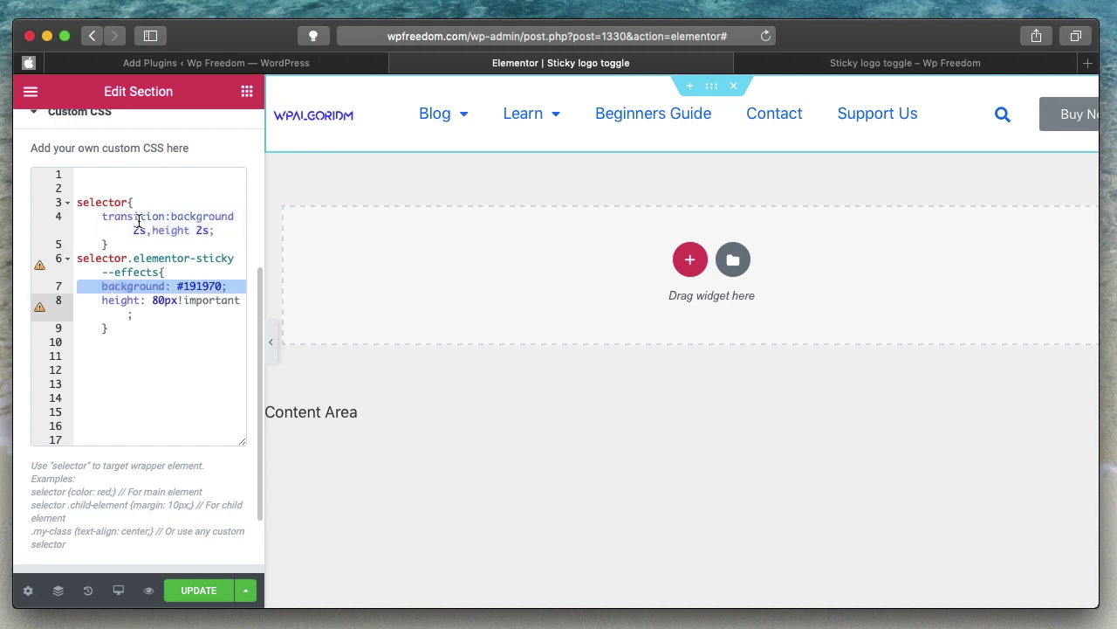
triple_click(111, 219)
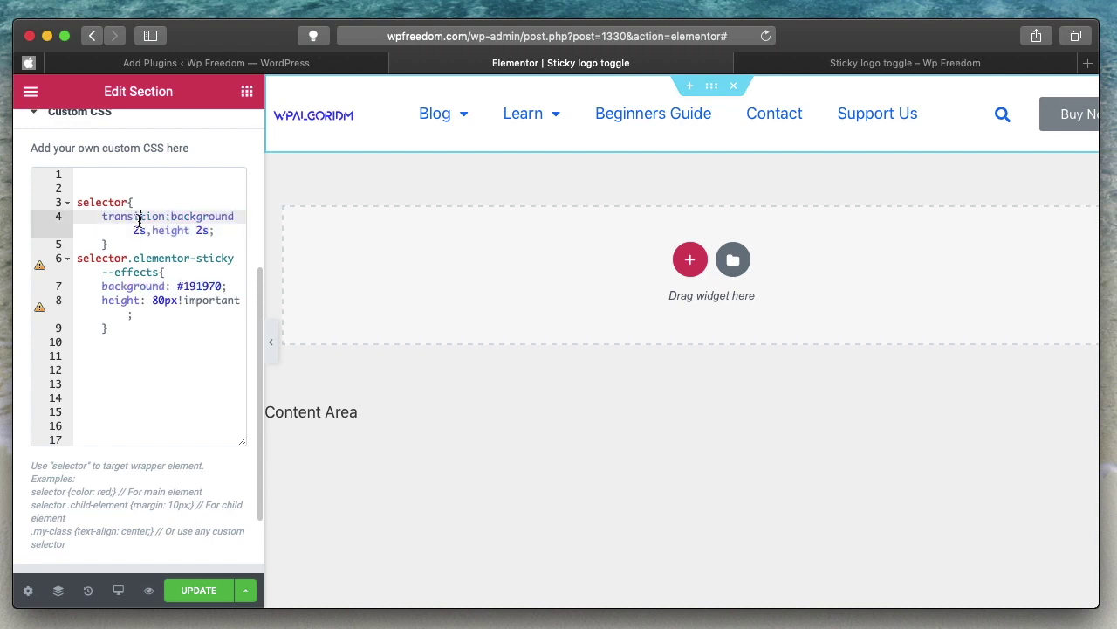
click(79, 259)
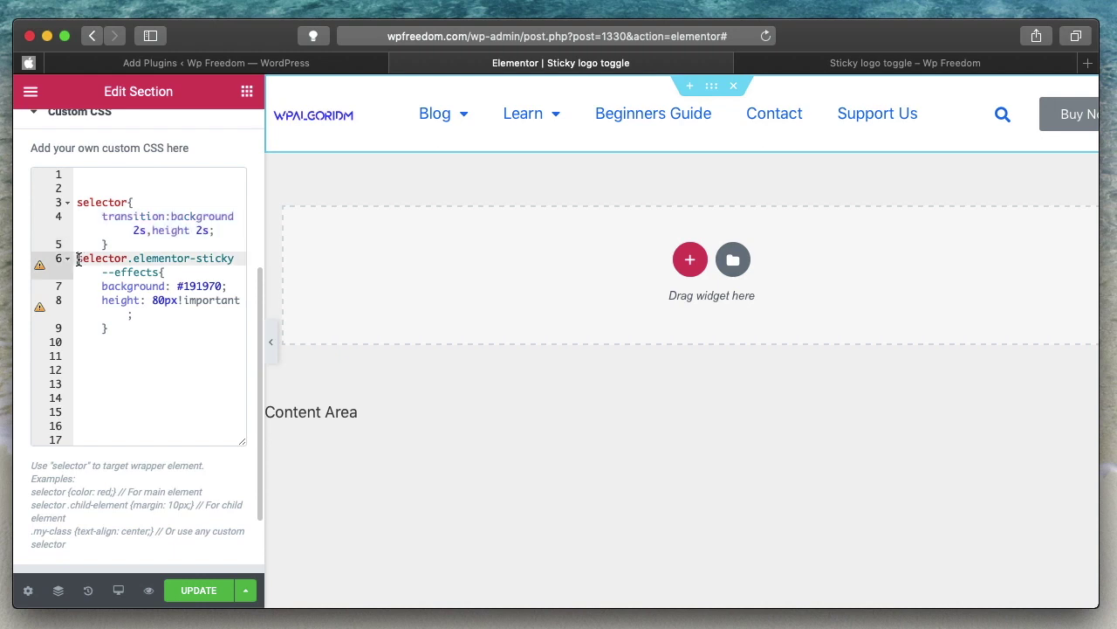
double_click(115, 259)
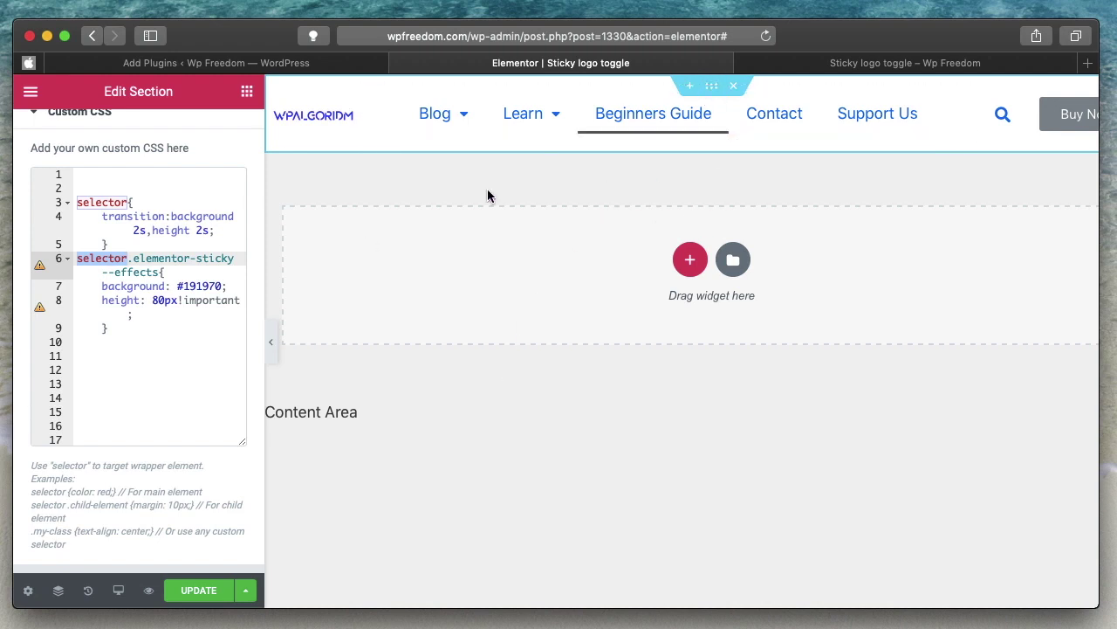
click(100, 215)
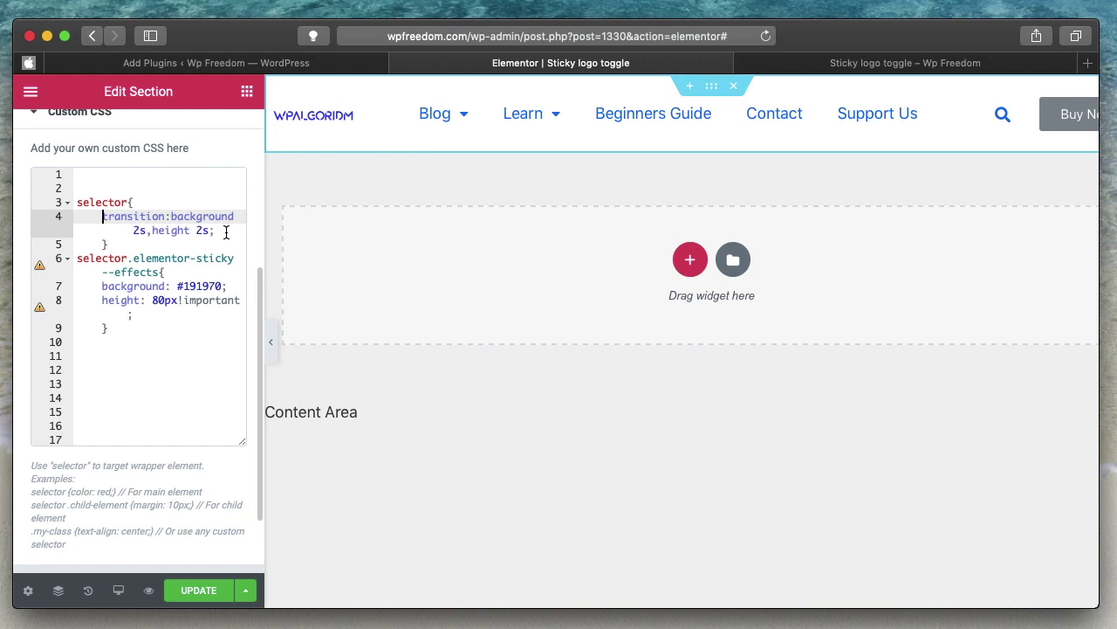
Examine the selector.elementor-sticky--effects selector and its background declaration in the custom CSS.
double_click(150, 258)
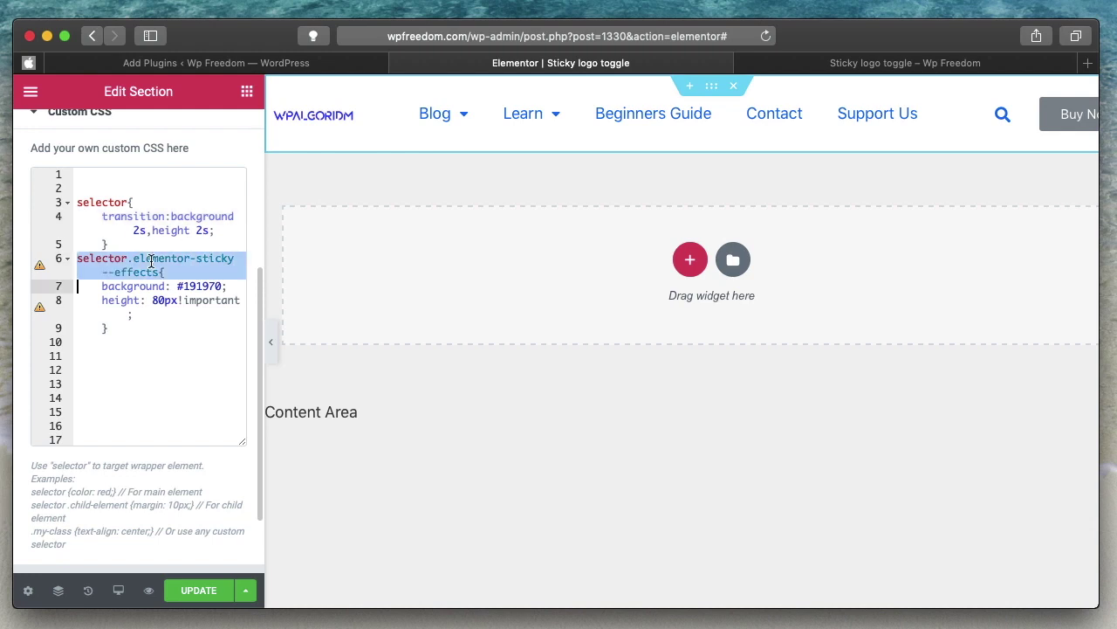
triple_click(151, 258)
triple_click(151, 259)
triple_click(151, 259)
double_click(151, 258)
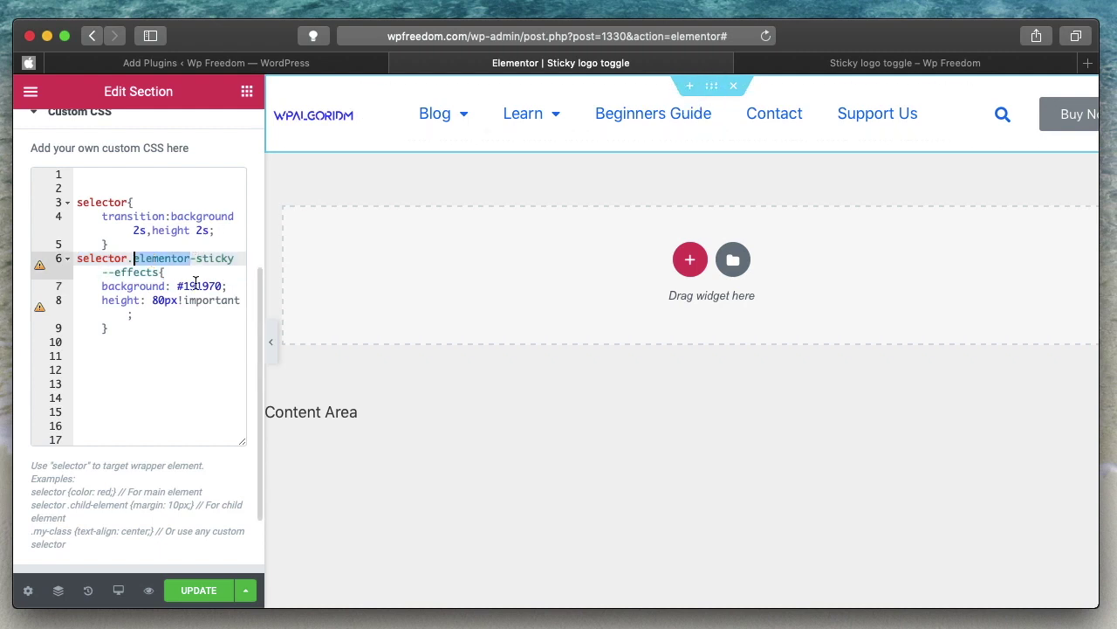
click(105, 328)
double_click(101, 287)
click(102, 287)
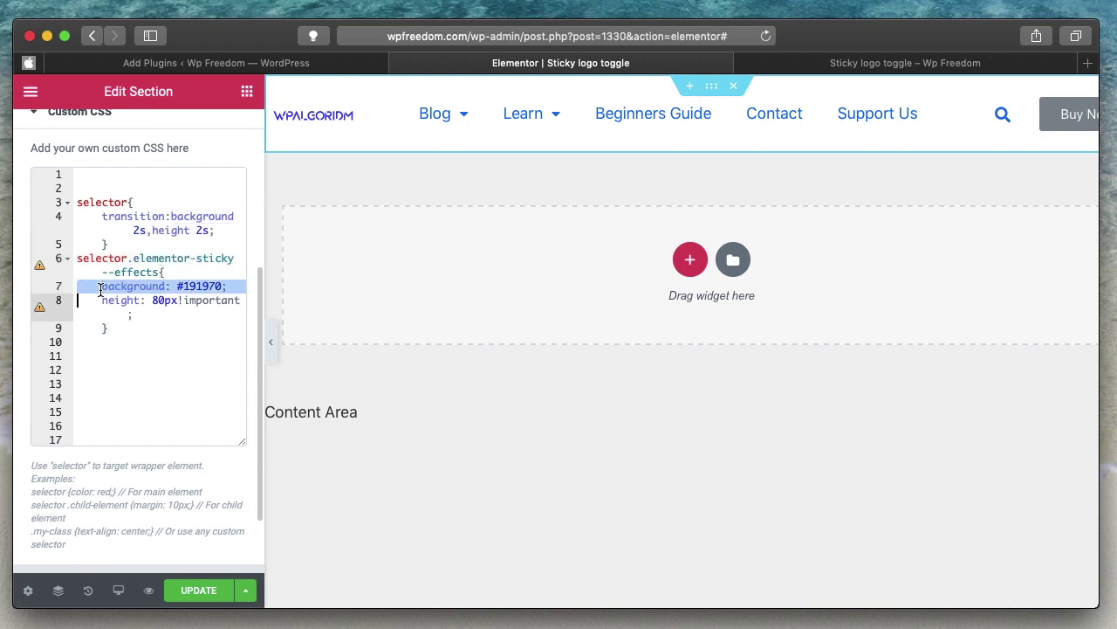
Examine the height declaration and its !important flag in the sticky effects rule.
triple_click(102, 295)
triple_click(116, 303)
double_click(120, 302)
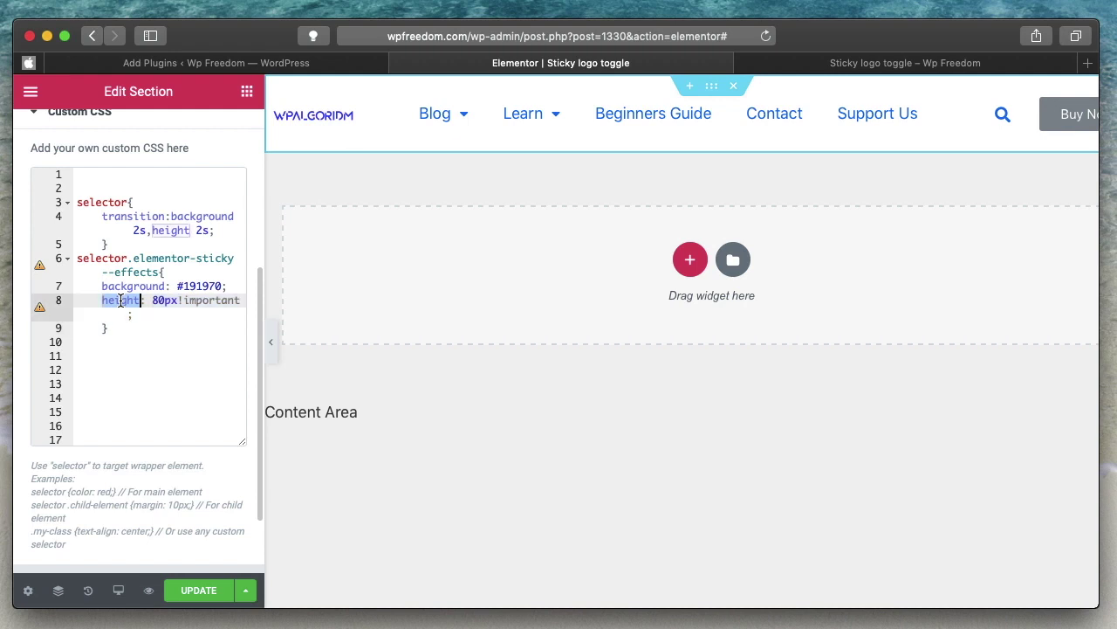
double_click(192, 301)
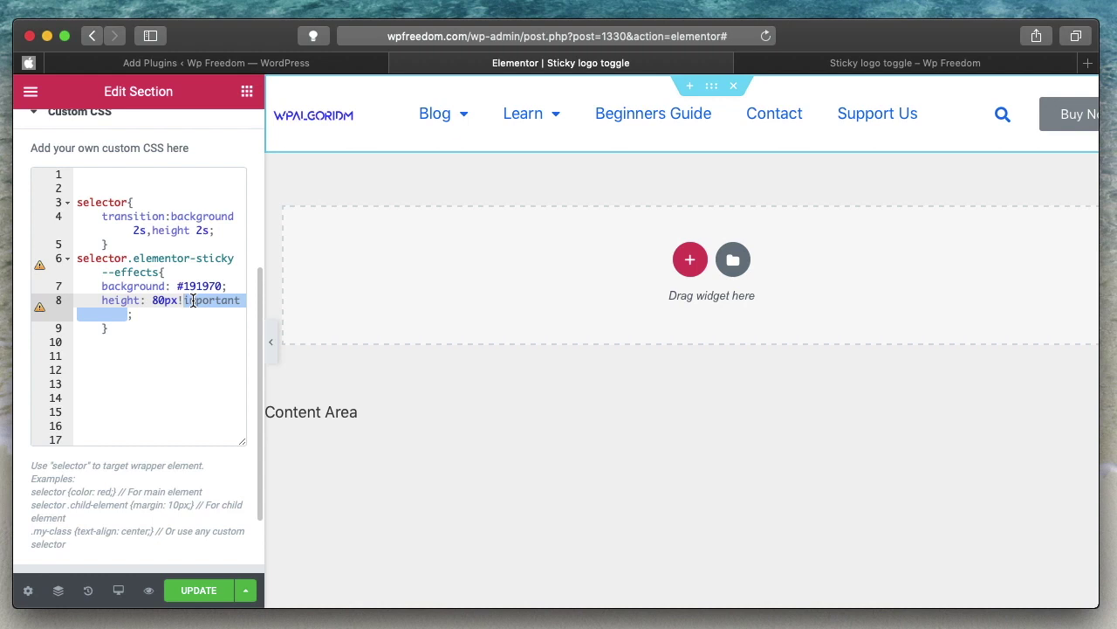
double_click(199, 301)
double_click(193, 303)
click(175, 327)
Review the section's Motion Effects, checking that Sticky is set to Top.
scroll(175, 327, up, 6)
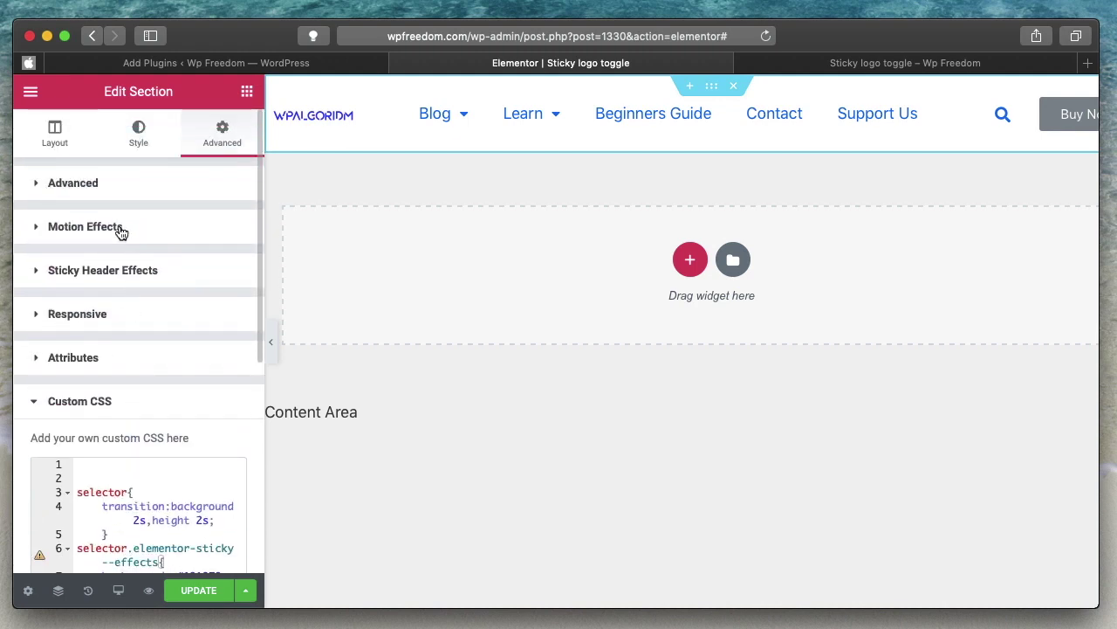
click(121, 229)
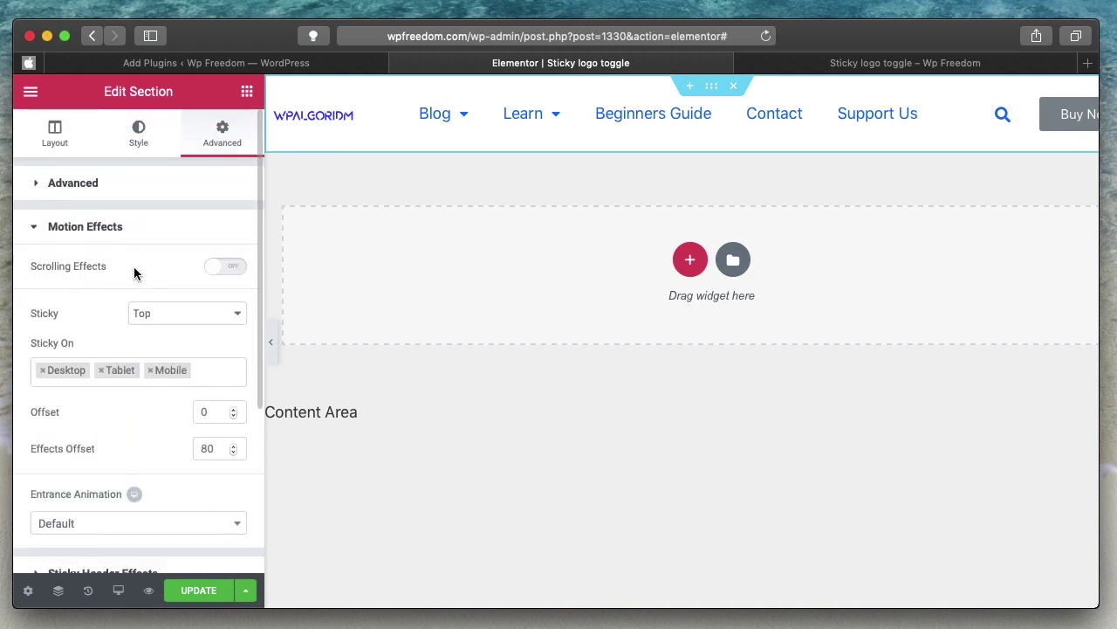
click(179, 322)
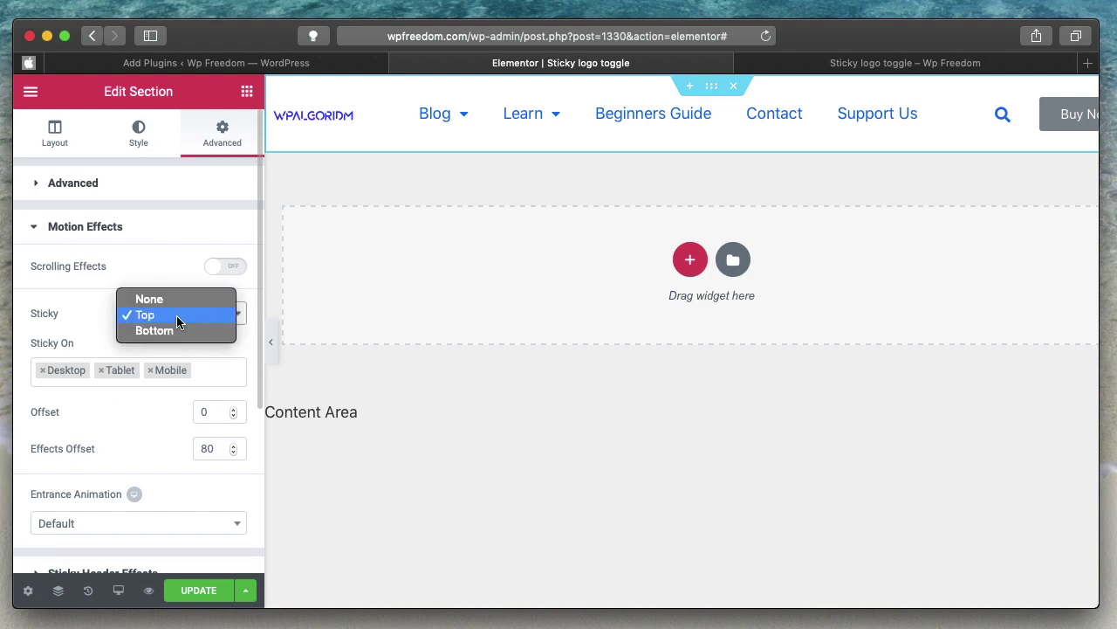
click(176, 315)
click(131, 239)
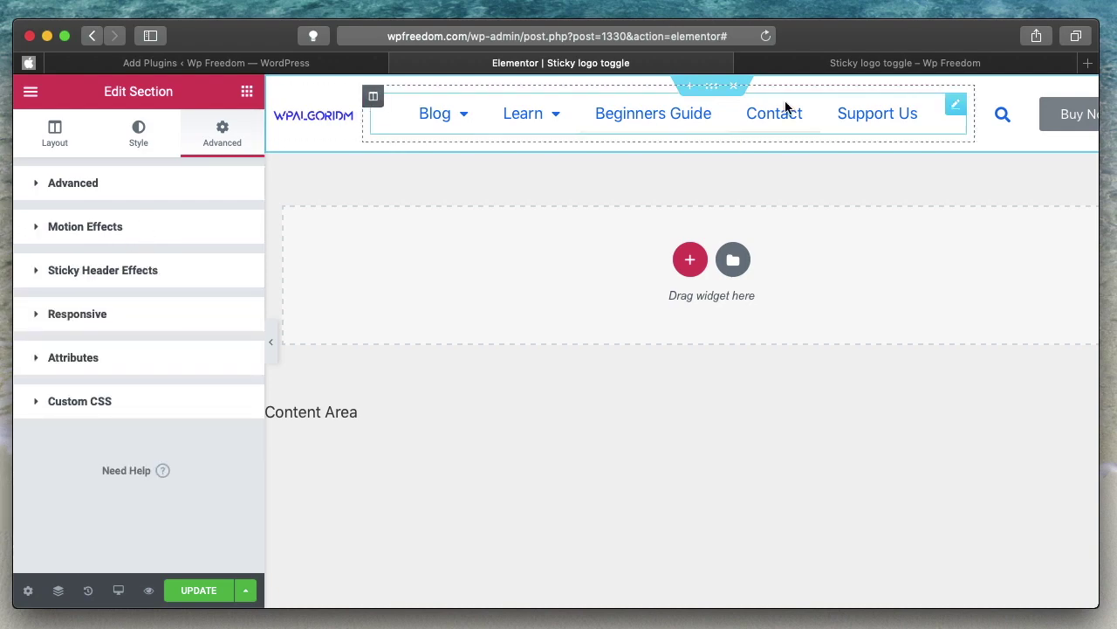
Update the template and reload its preview page to test the header's background and height transition while scrolling.
click(185, 591)
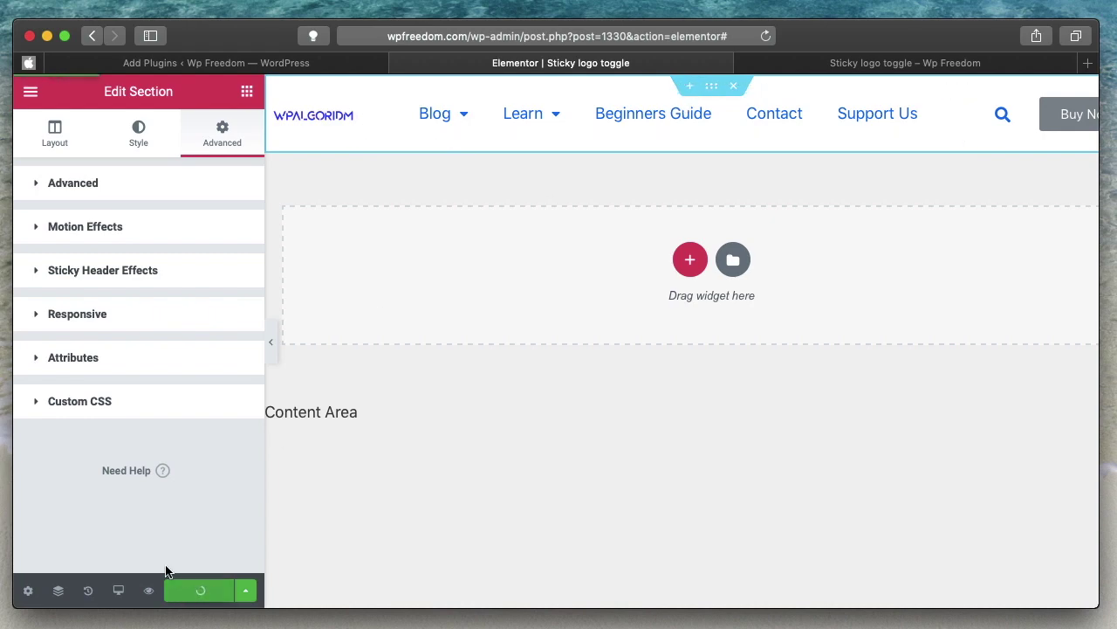
click(888, 62)
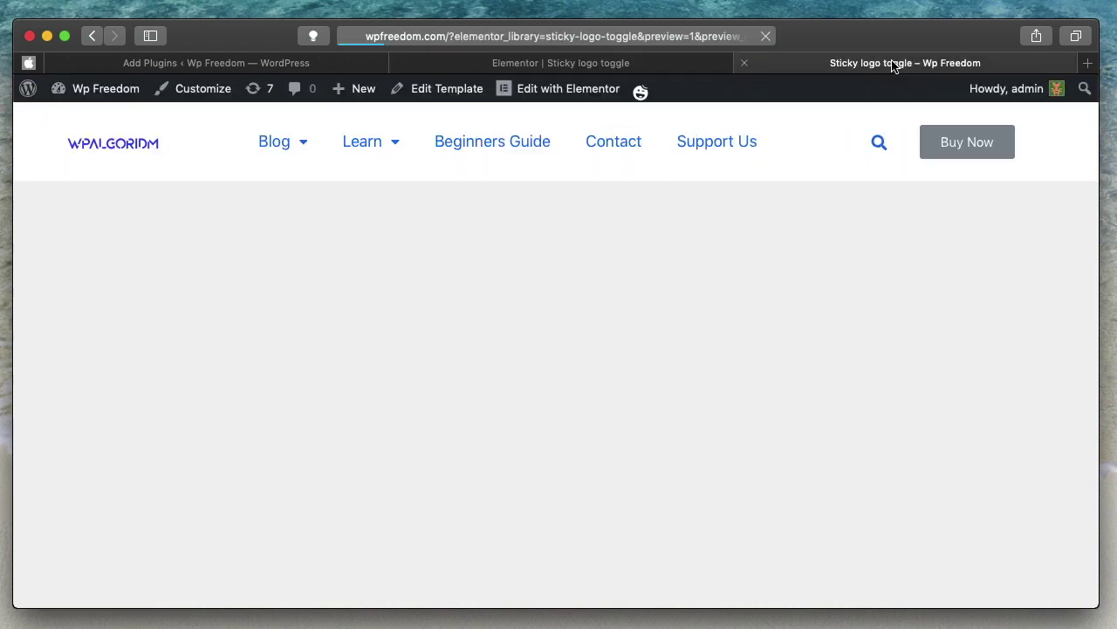
key(super+r)
scroll(564, 324, down, 5)
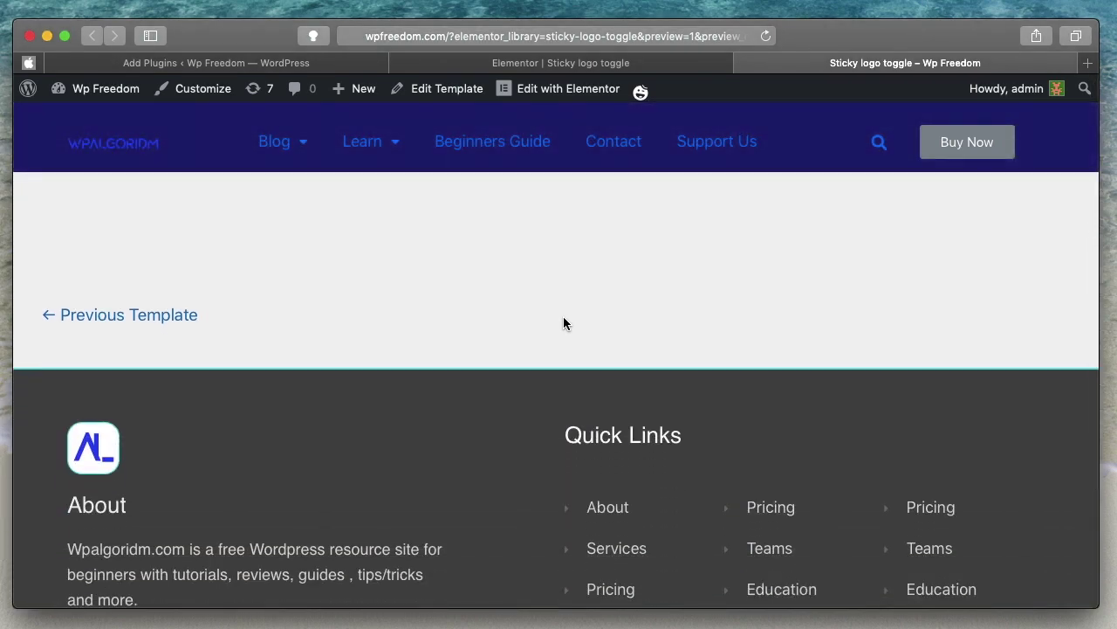
scroll(564, 323, up, 5)
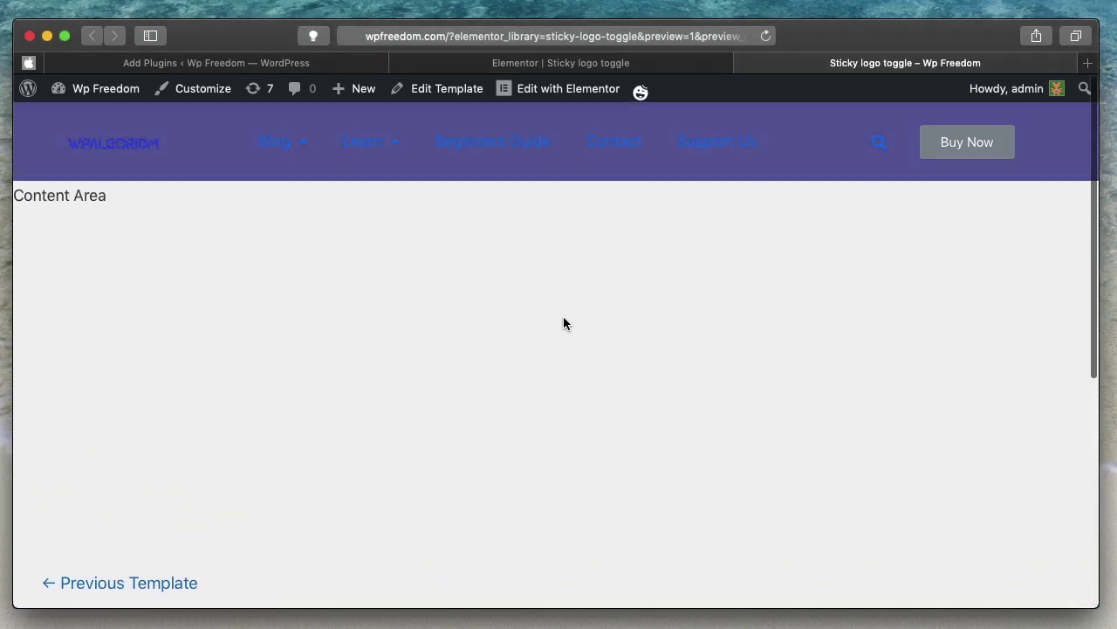
scroll(599, 327, down, 5)
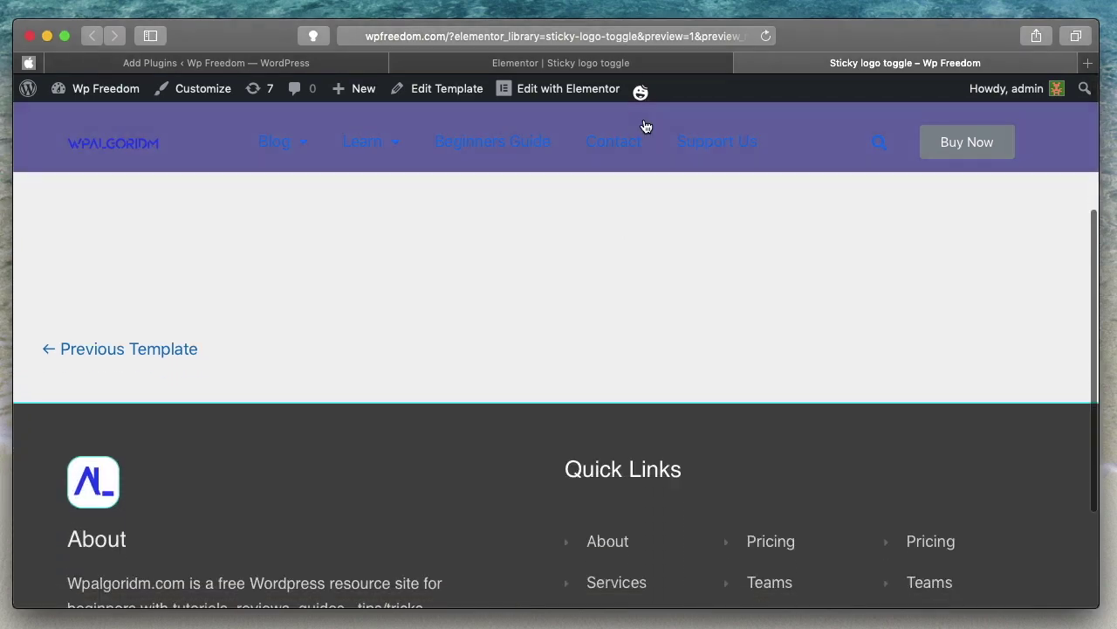
Return to the Elementor editor and reopen the section's custom CSS at the end of the sticky effects rule.
click(623, 65)
click(137, 403)
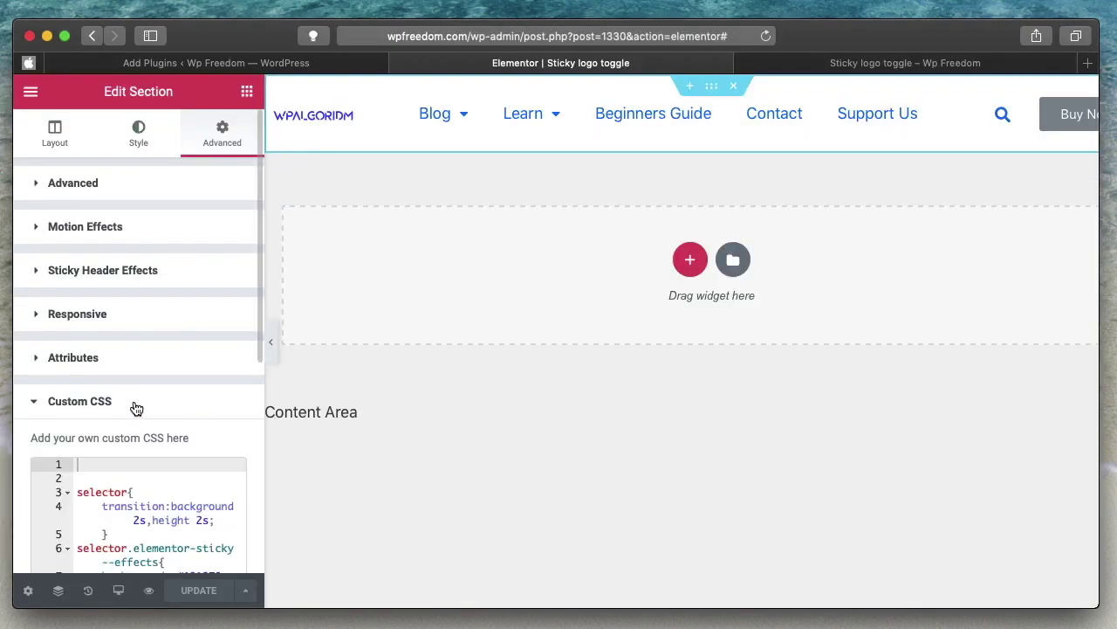
click(134, 344)
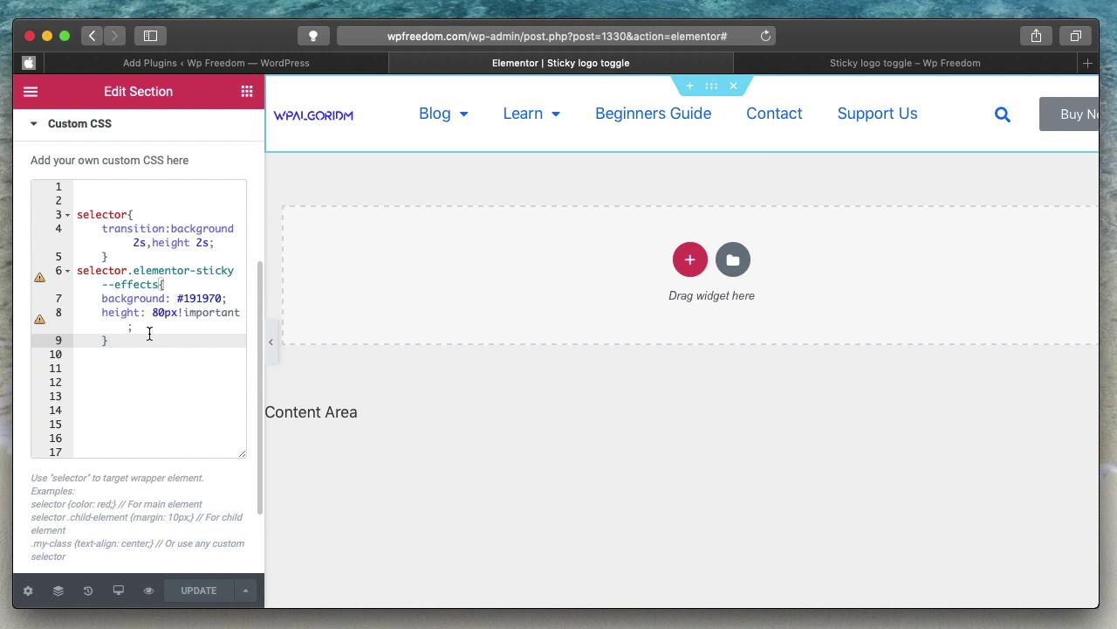
Inspect the Beginners Guide link's markup on the preview page, and check the header menu links in the sticky state.
click(899, 62)
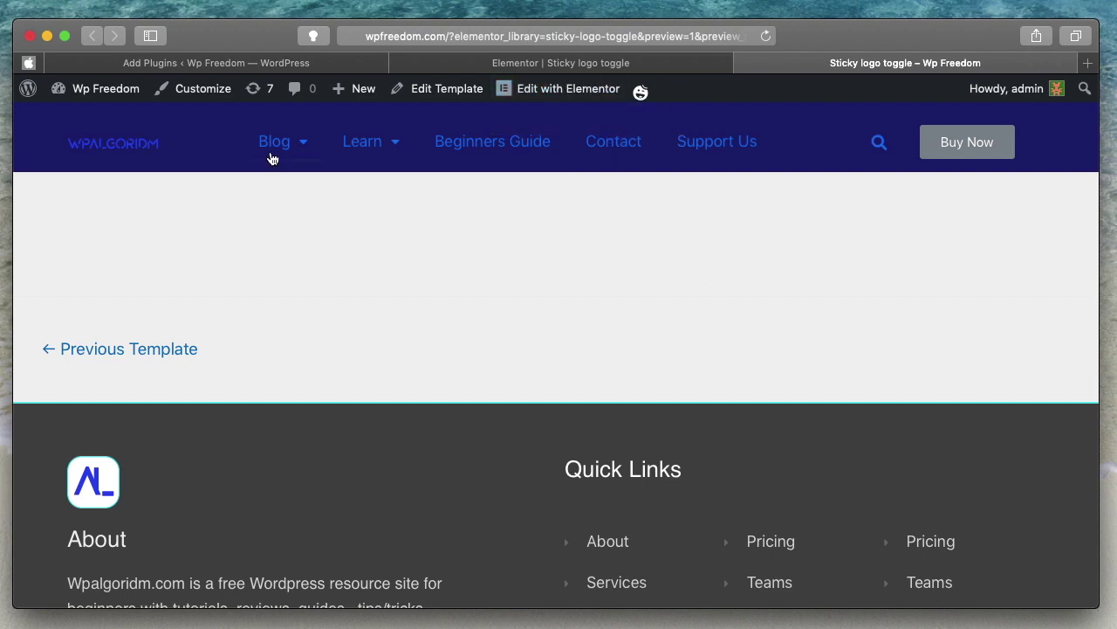
right_click(502, 153)
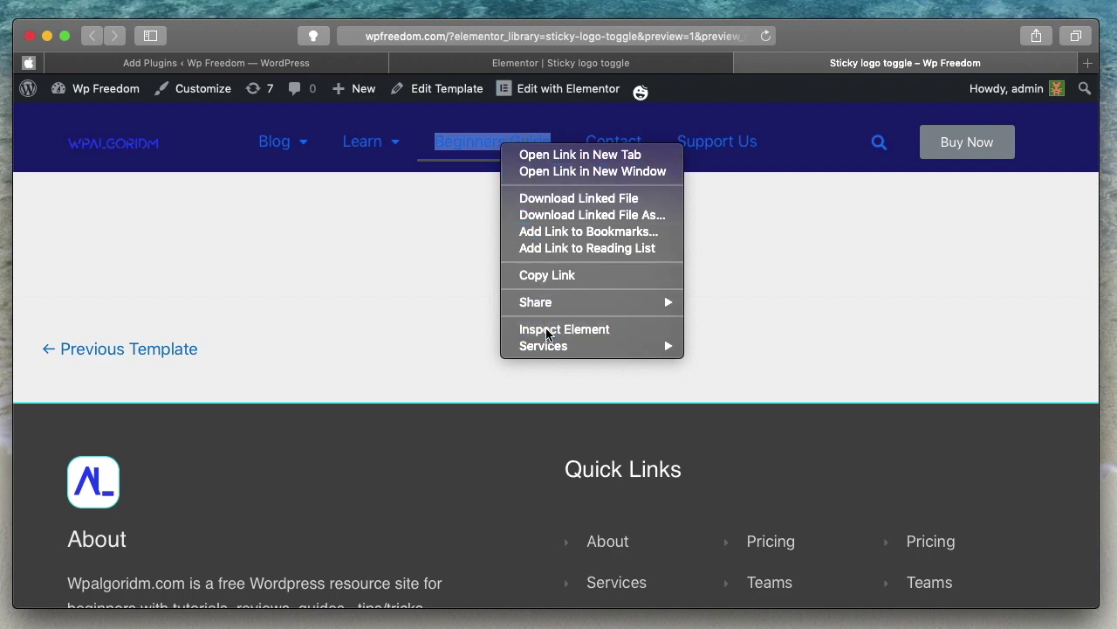
click(547, 330)
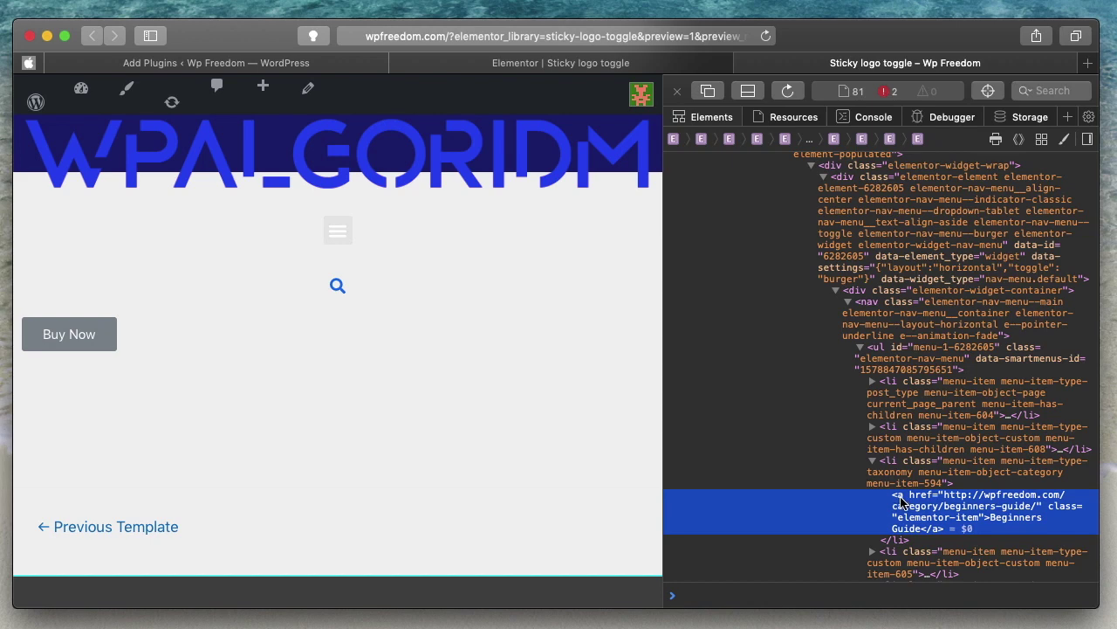
click(677, 91)
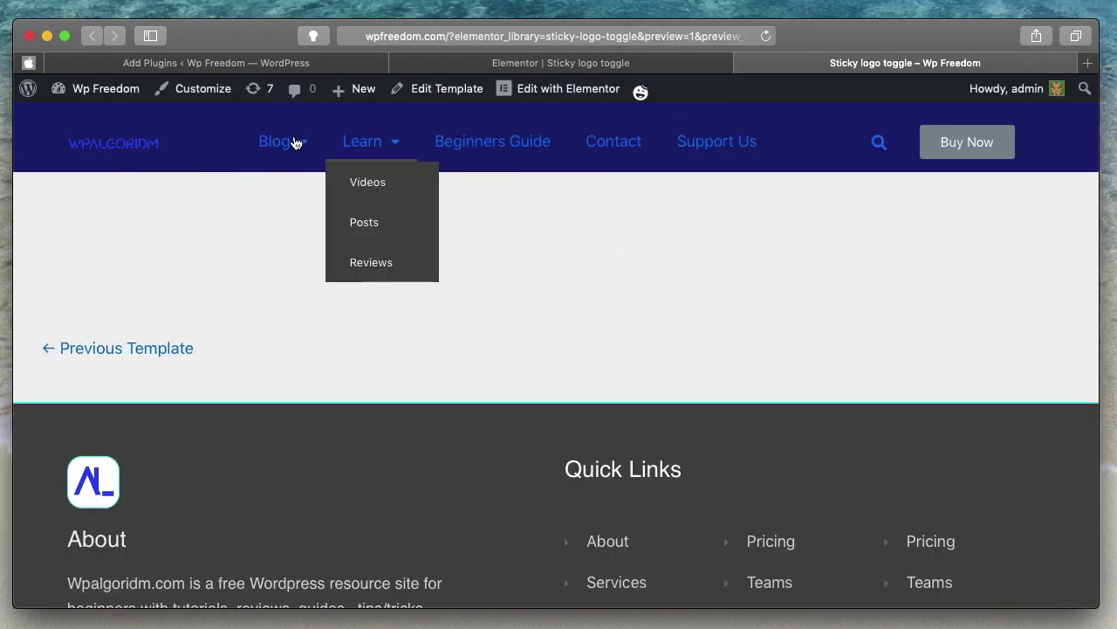
mouse_move(403, 148)
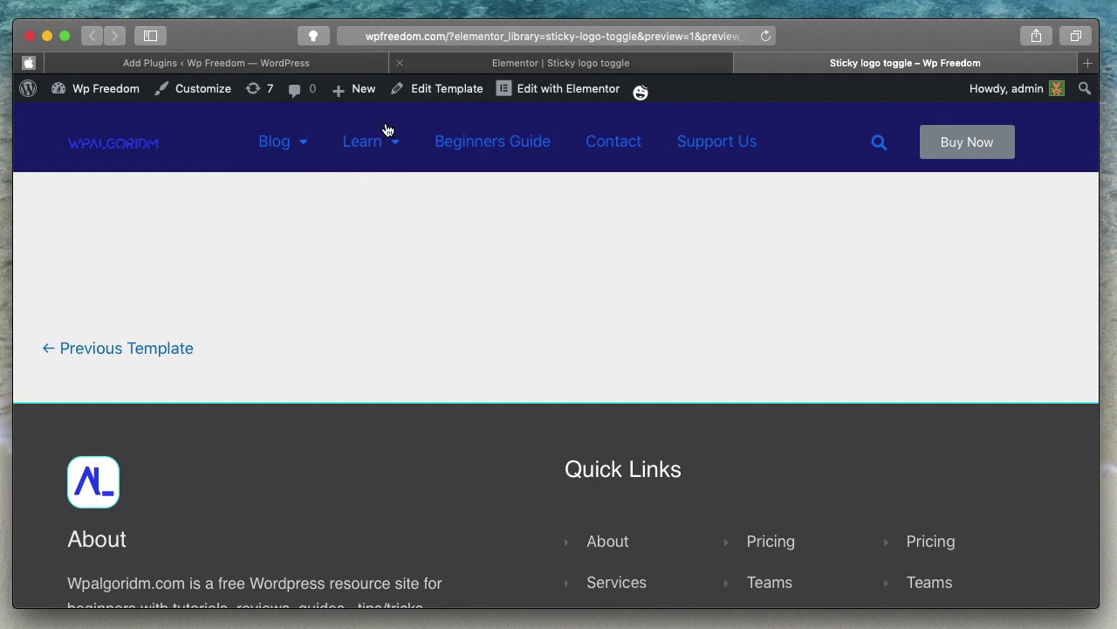
mouse_move(297, 154)
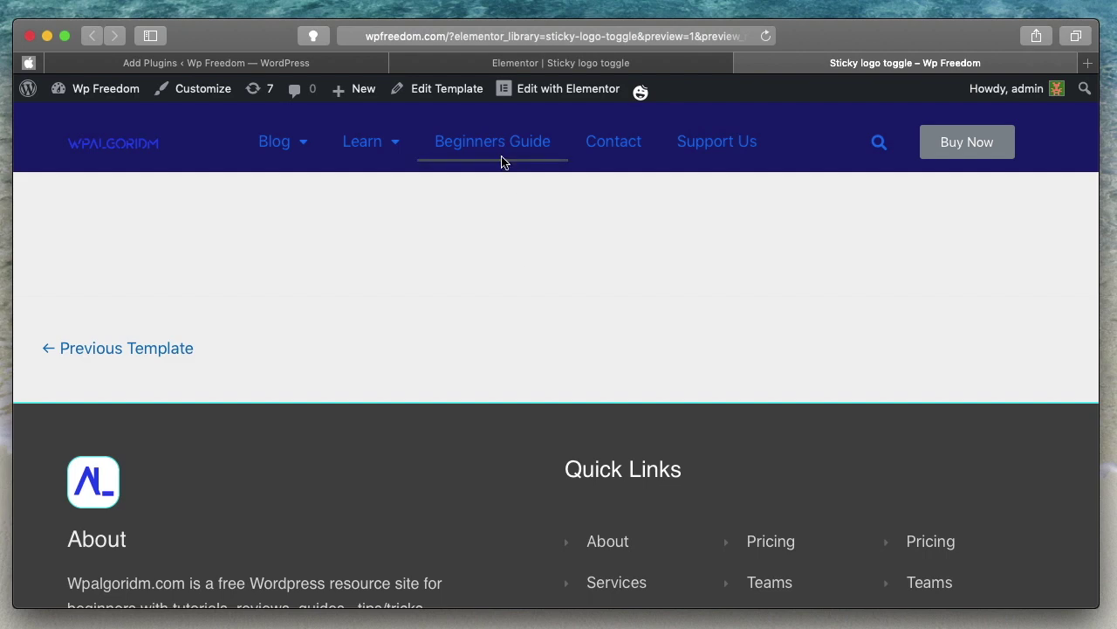
Back in the Elementor editor, add the comment /*For links and icons*/ below the sticky effects rule in the custom CSS.
click(572, 65)
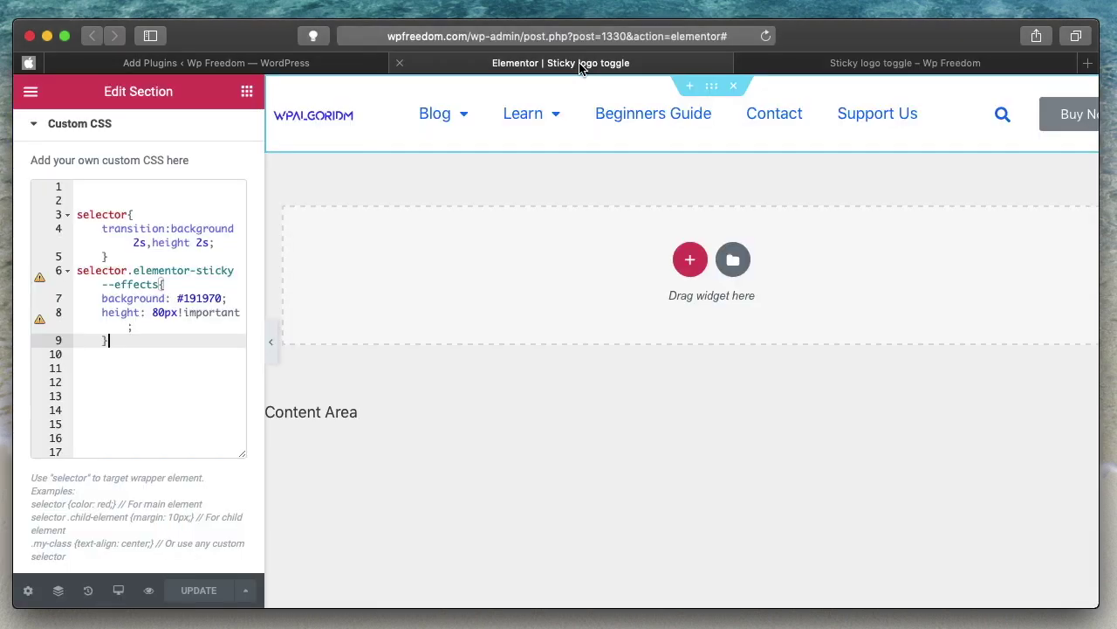
click(77, 274)
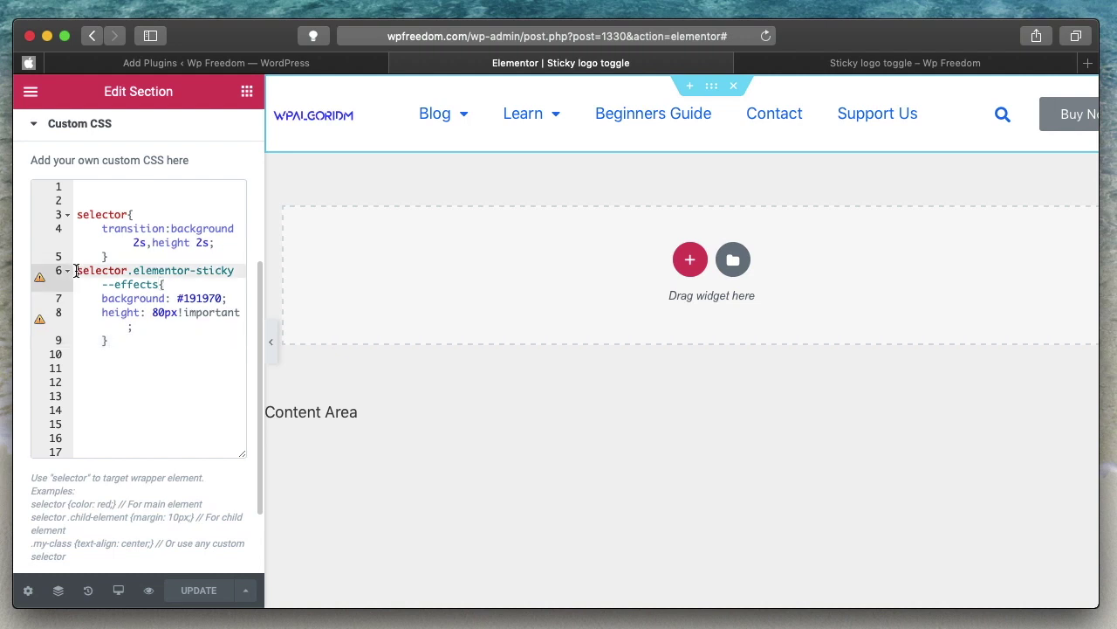
shift+click(160, 284)
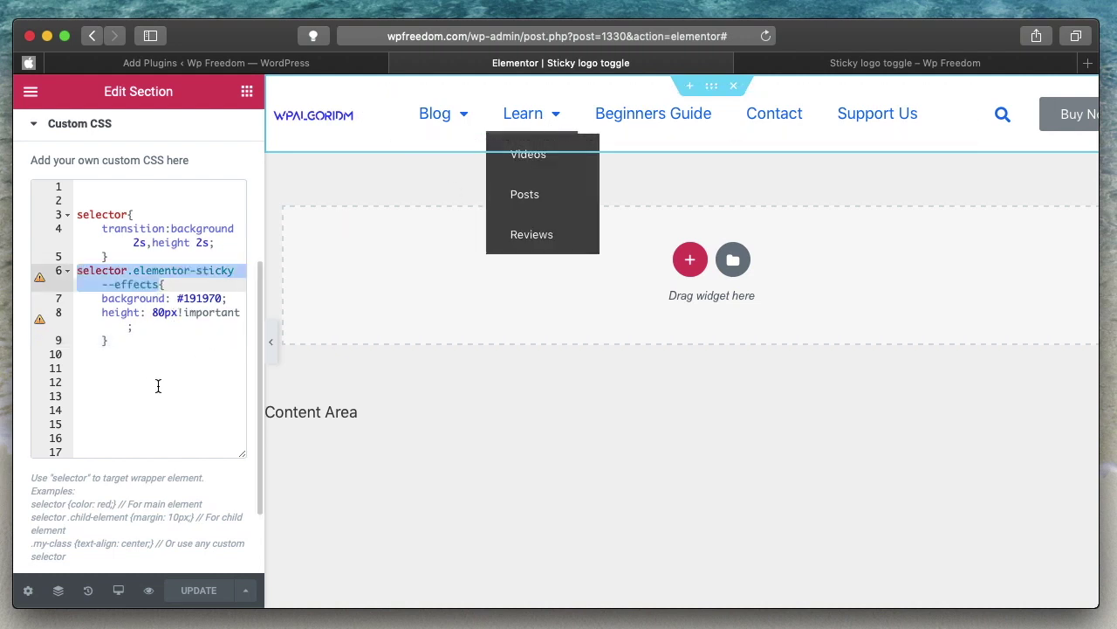
click(116, 383)
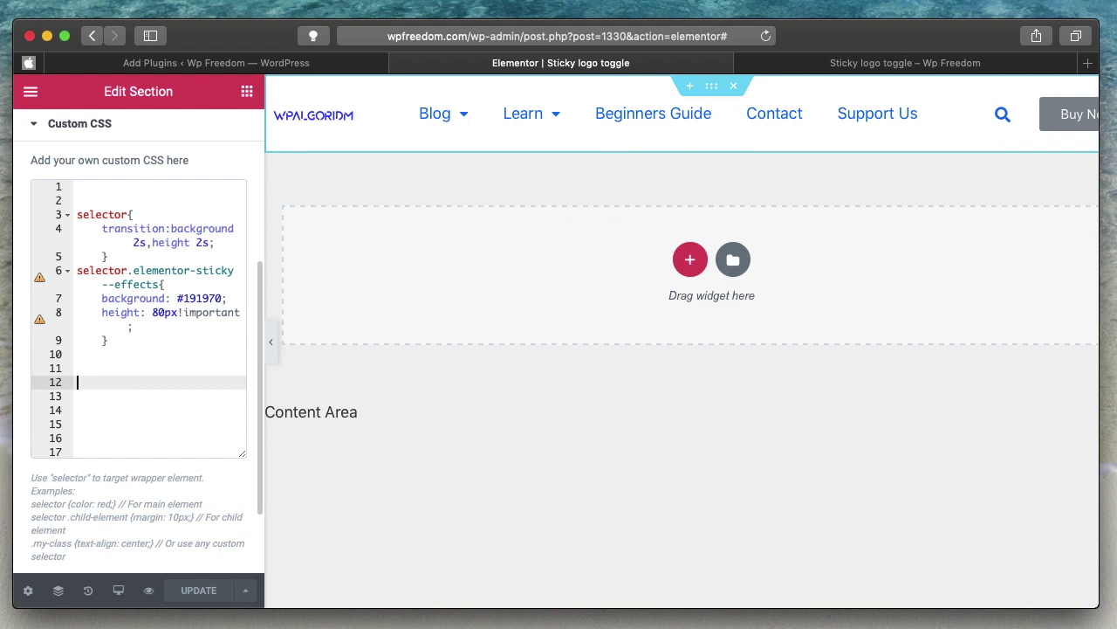
text(/)
text(*For links and icon)
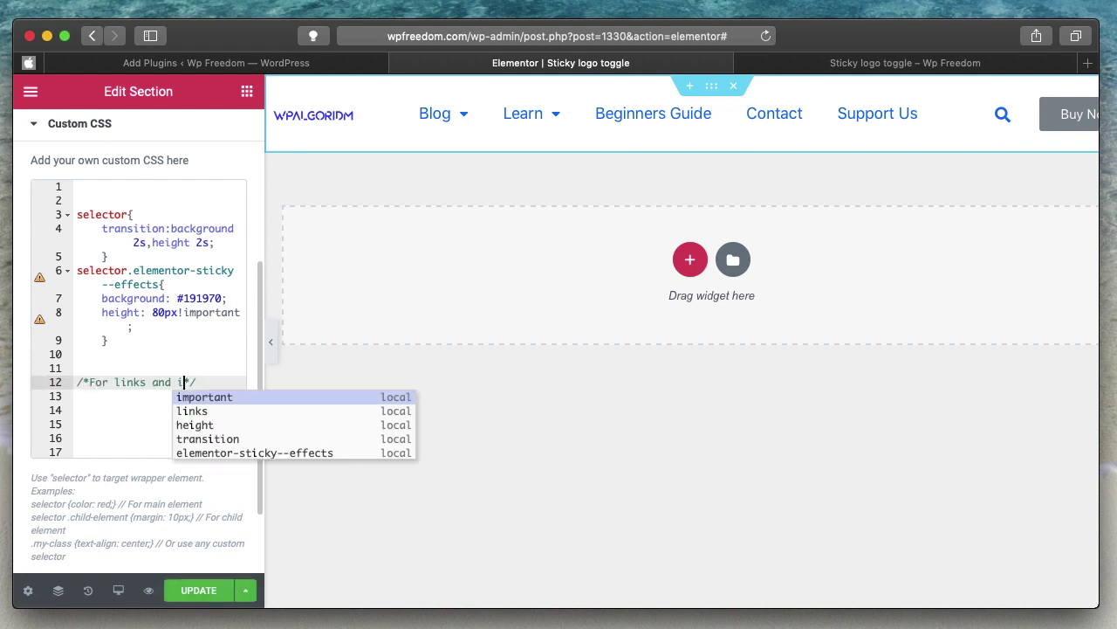
text(s)
double_click(192, 381)
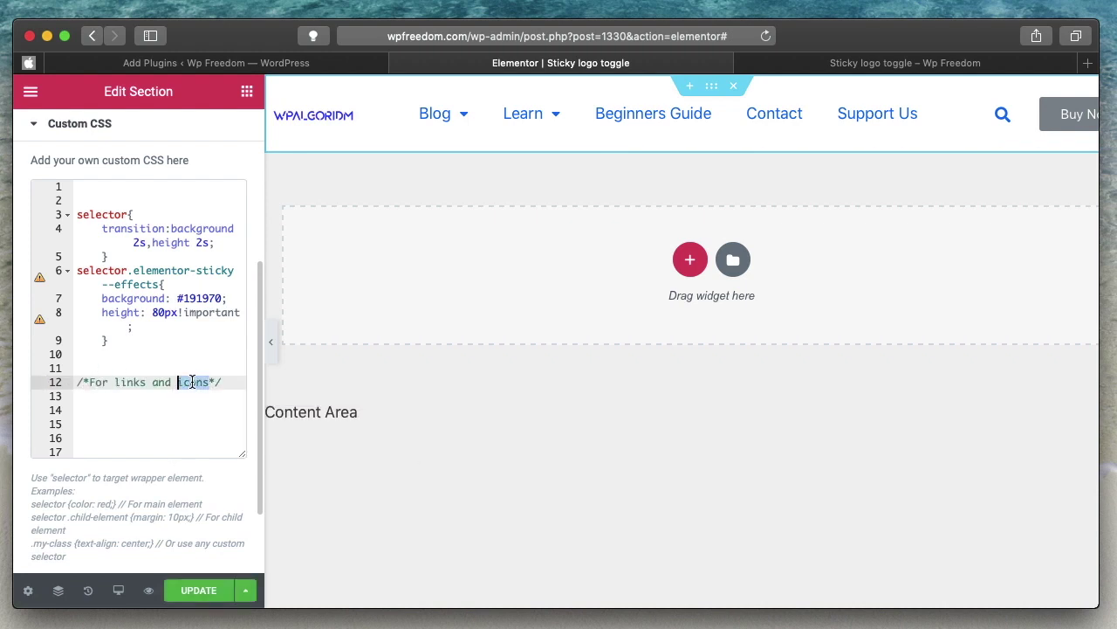
Copy the selector.elementor-sticky--effects selector onto line 14, below the links and icons comment.
click(162, 284)
shift+click(79, 270)
key(super+c)
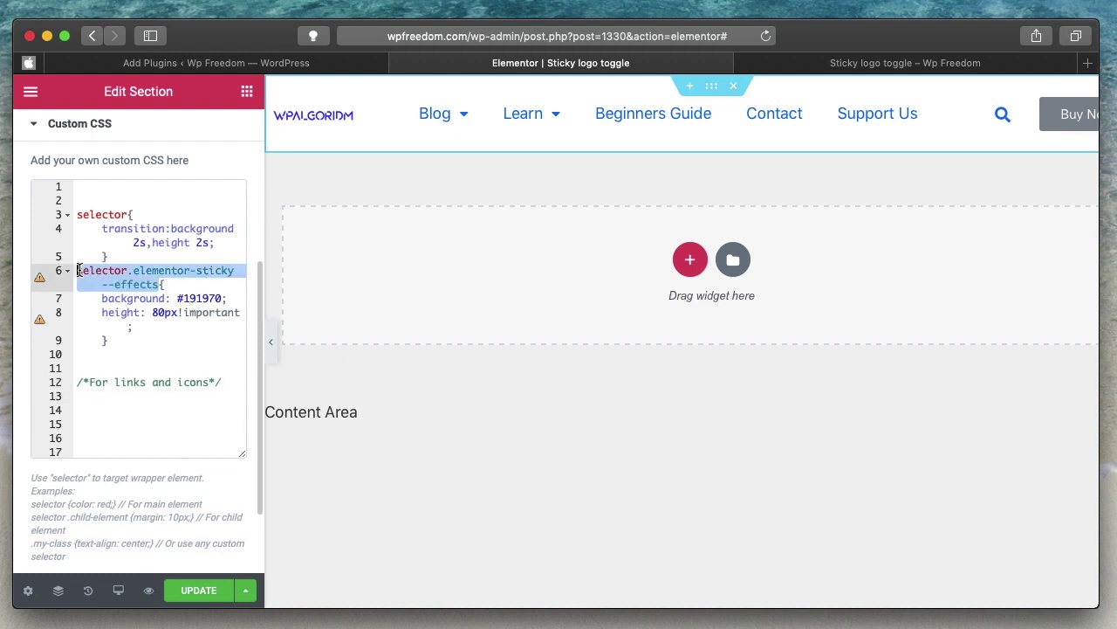
click(84, 408)
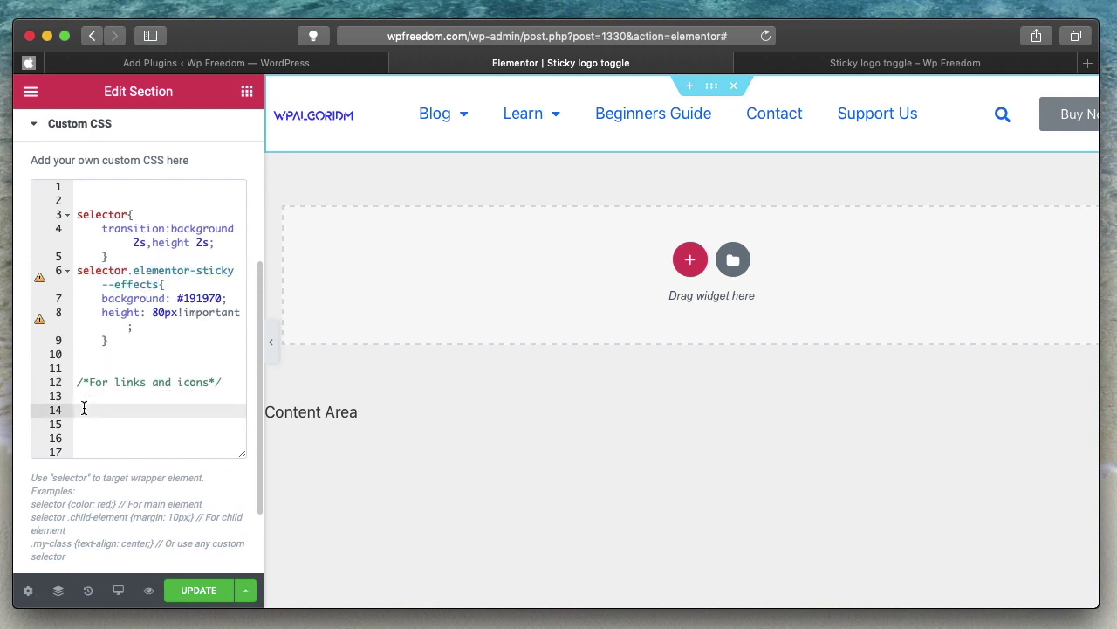
key(super+v)
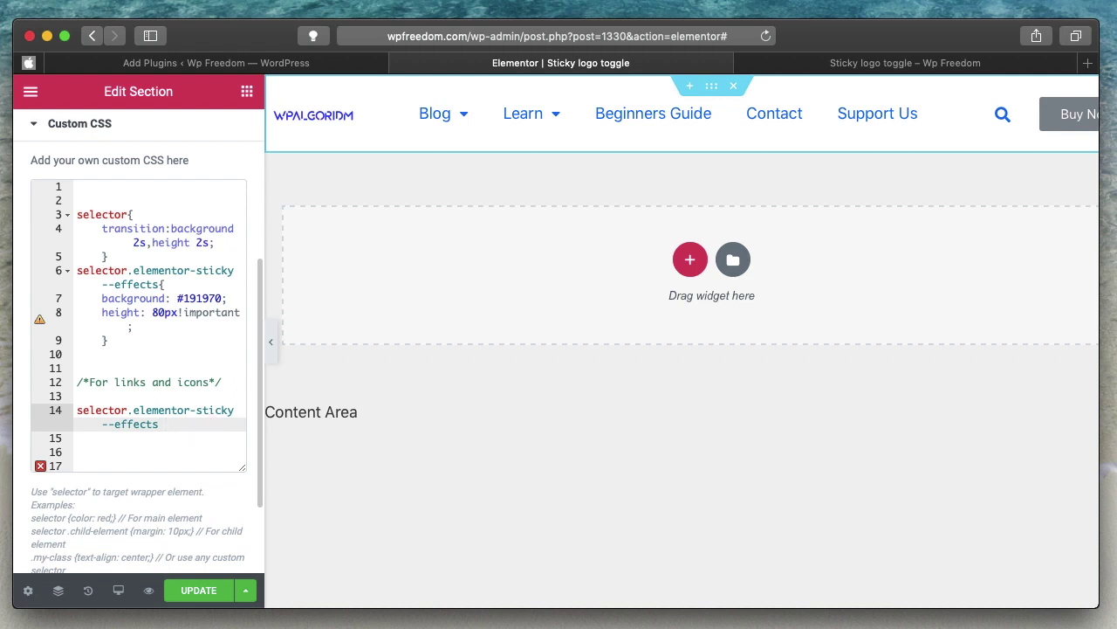
Extend the copied selector to target a elements and open its rule block with a brace.
text(a)
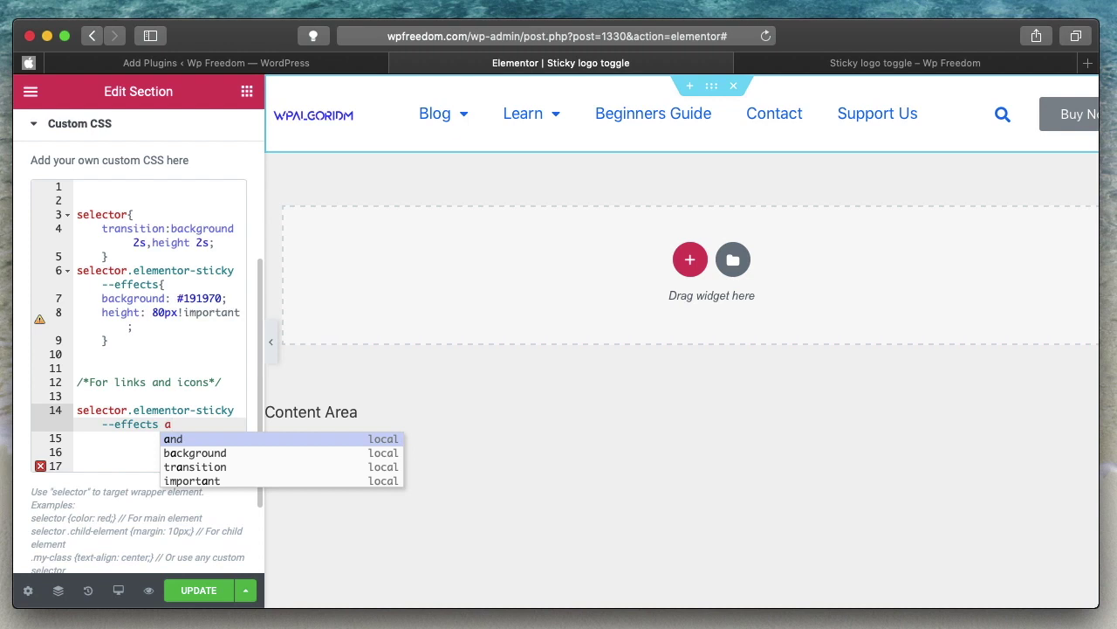
key(Return)
text({)
key(Return)
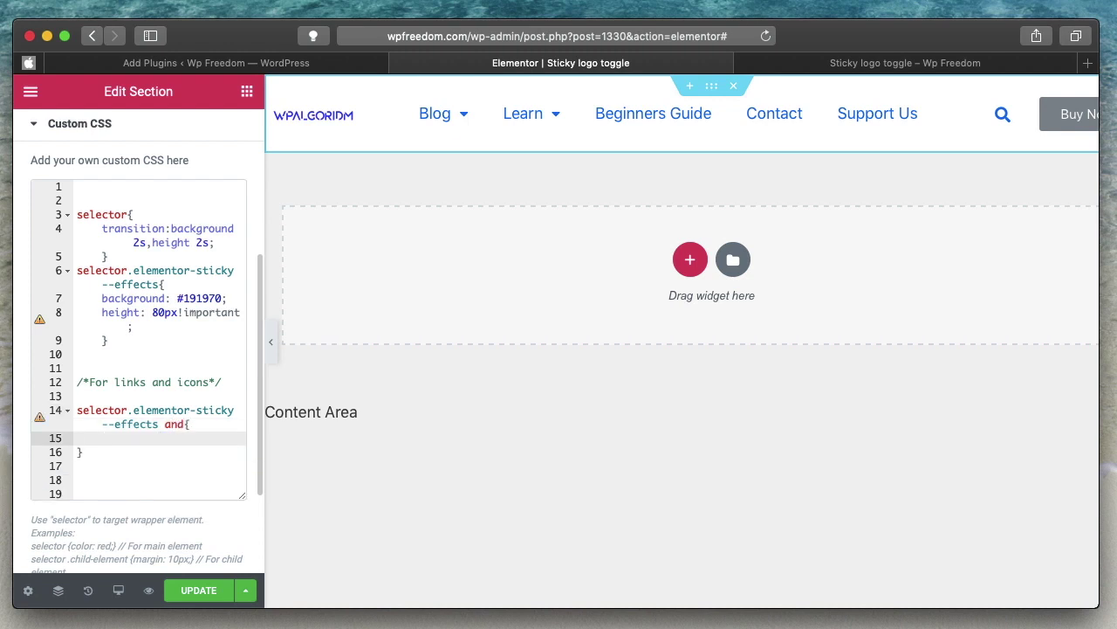
key(BackSpace)
key(BackSpace)
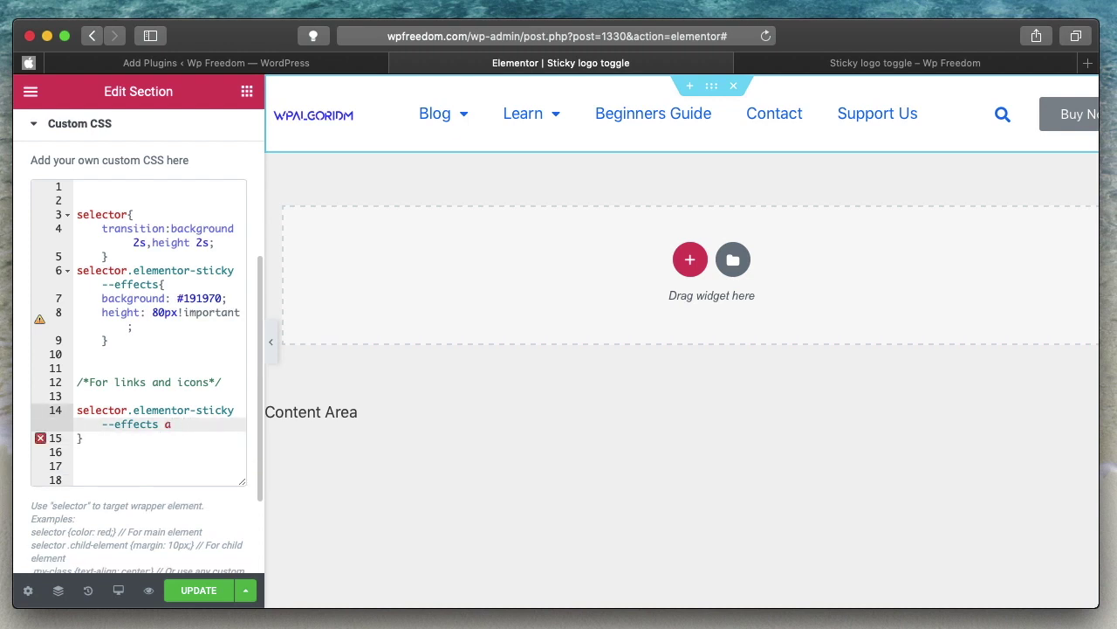
text({)
click(170, 426)
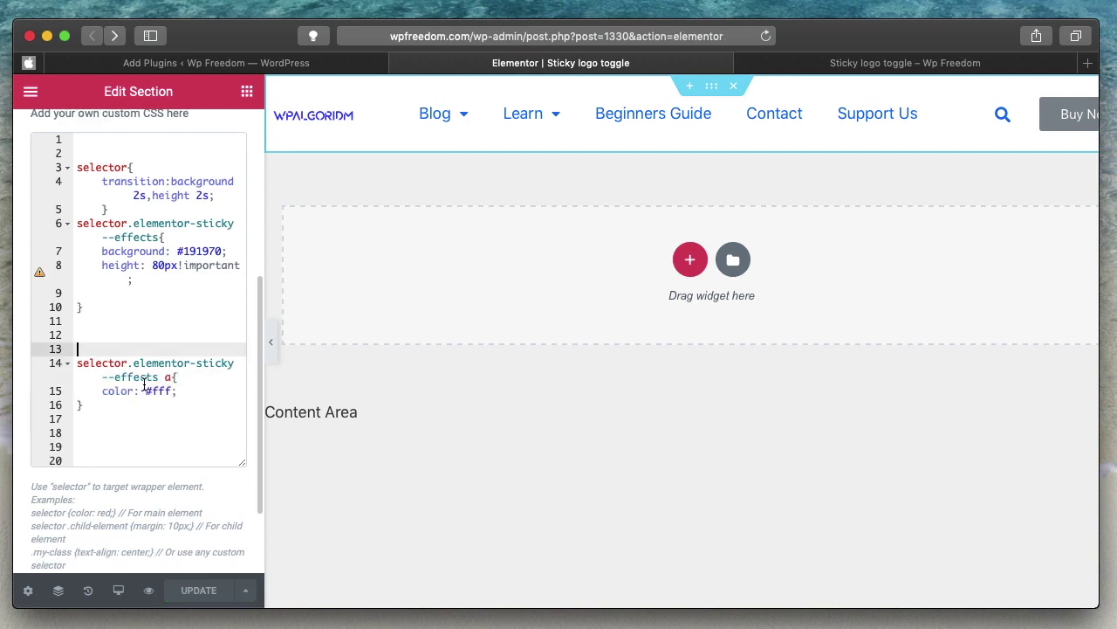
Review the #fff colour value in the link rule and check the menu links in the sticky header on the preview page.
drag(134, 391, 150, 389)
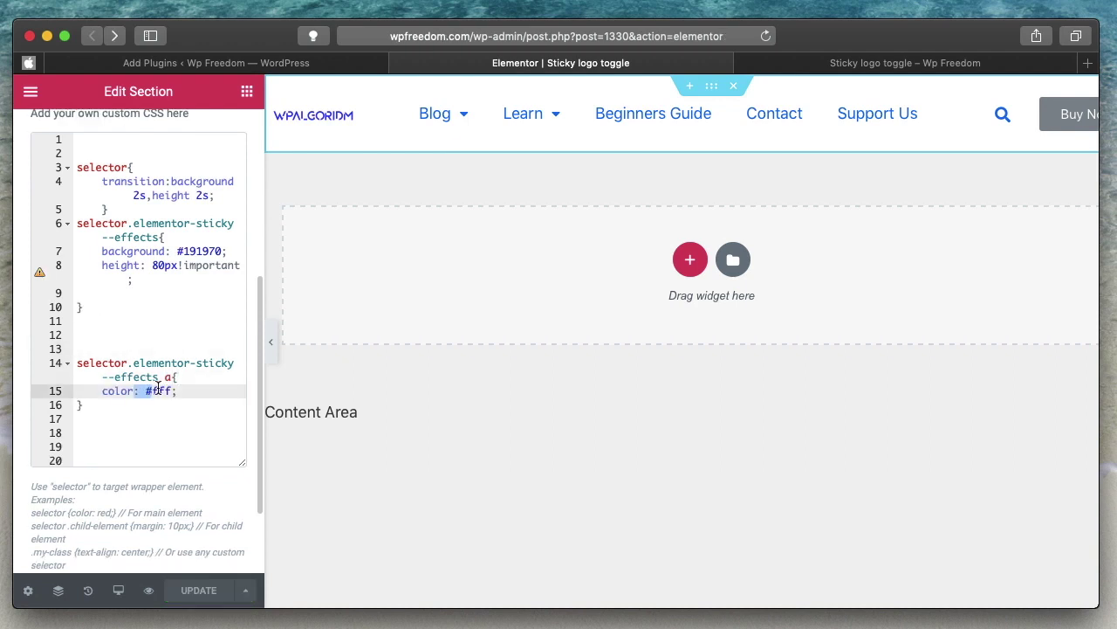
double_click(162, 390)
click(831, 62)
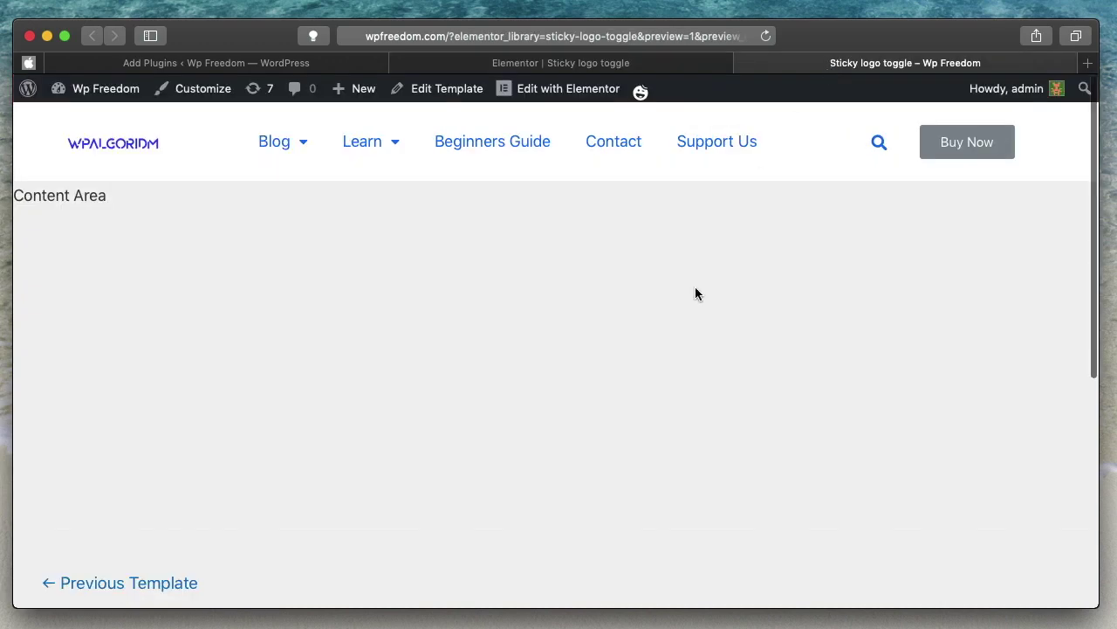
scroll(695, 294, down, 5)
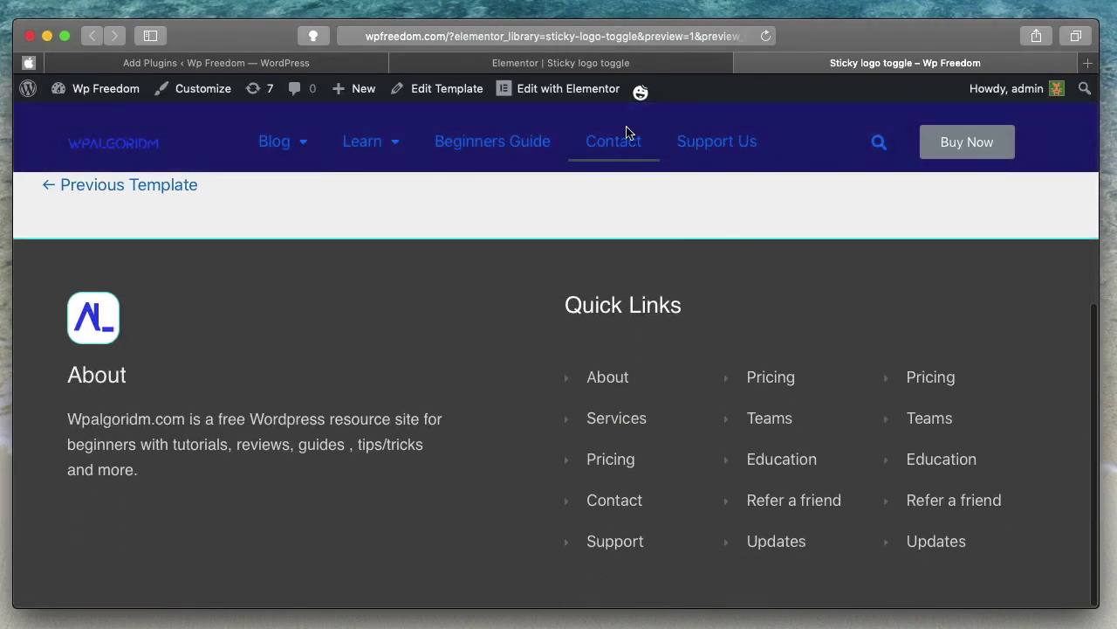
Back in the Elementor editor, add !important to the link rule's #fff colour and update the template.
click(653, 63)
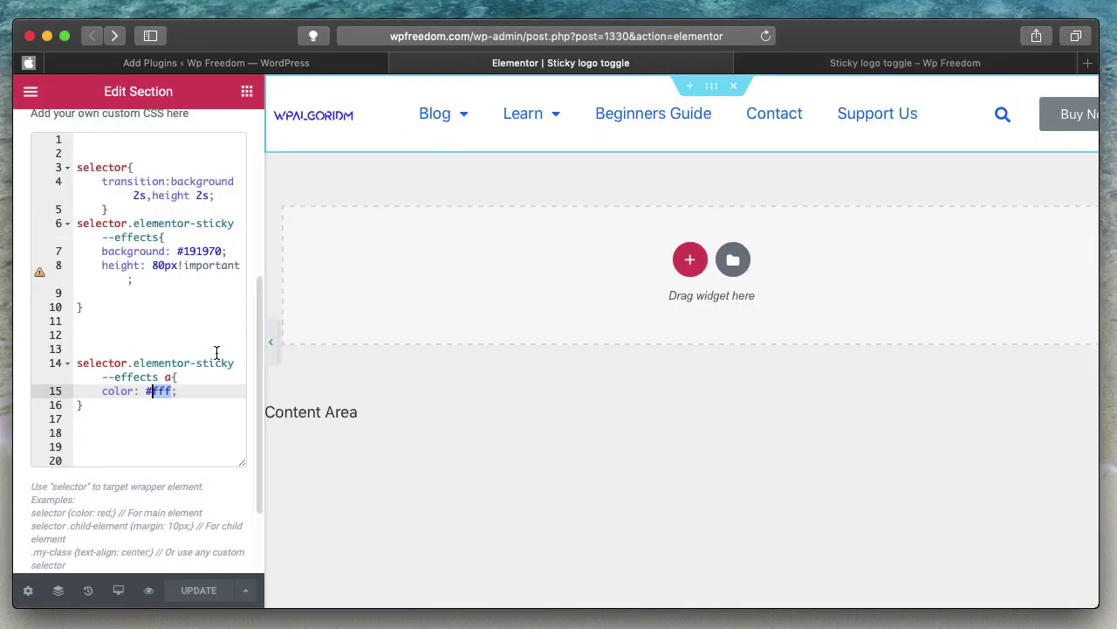
click(172, 393)
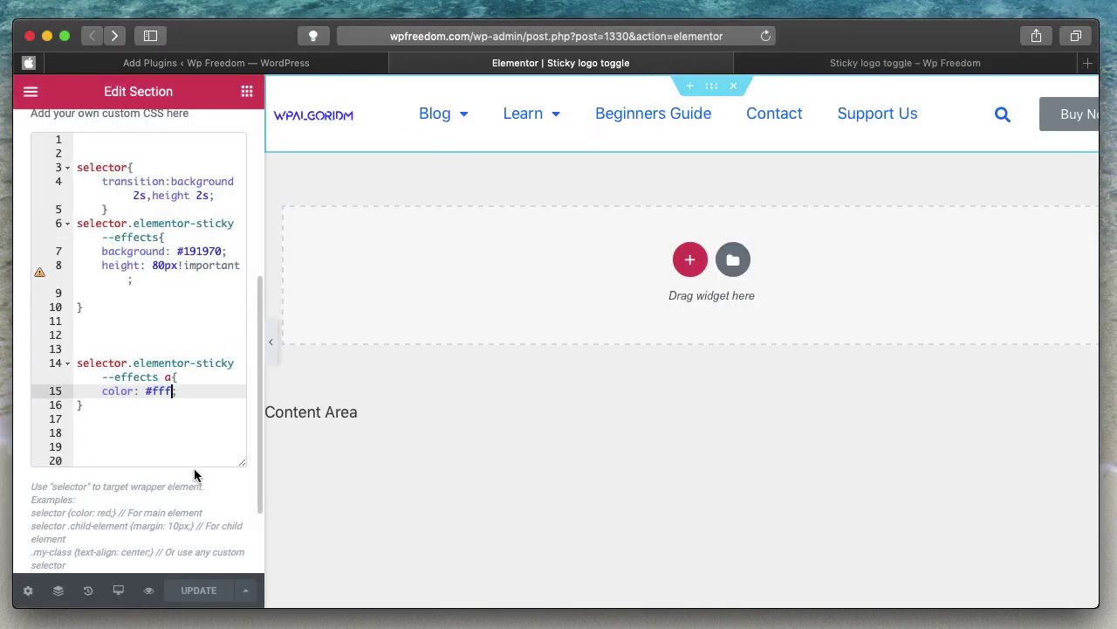
text(!)
text(impor)
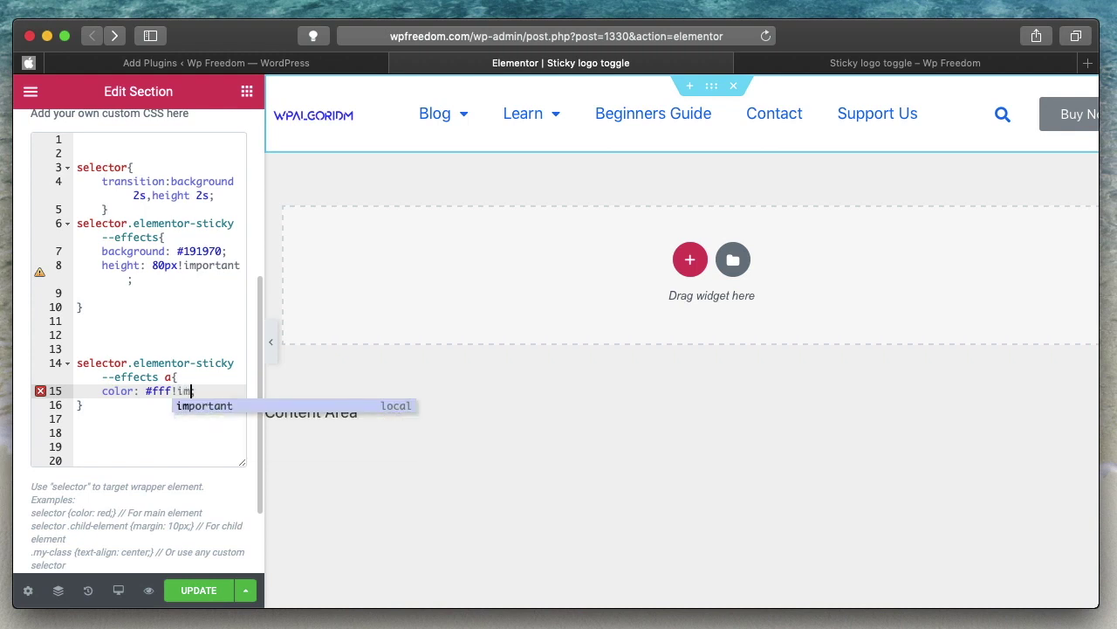
text(t)
key(Return)
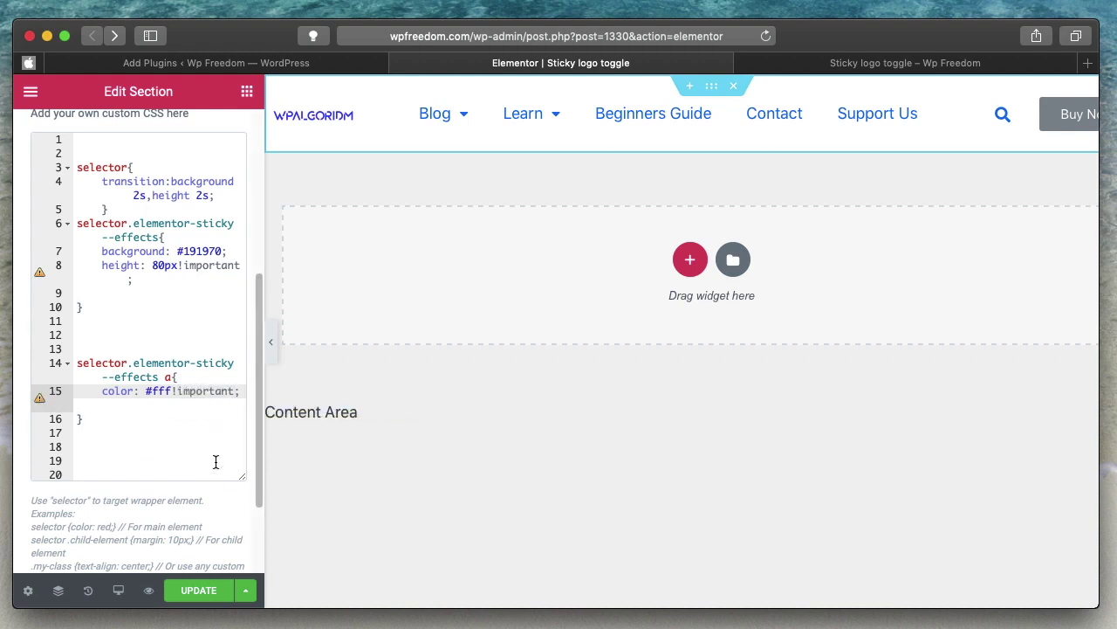
click(206, 591)
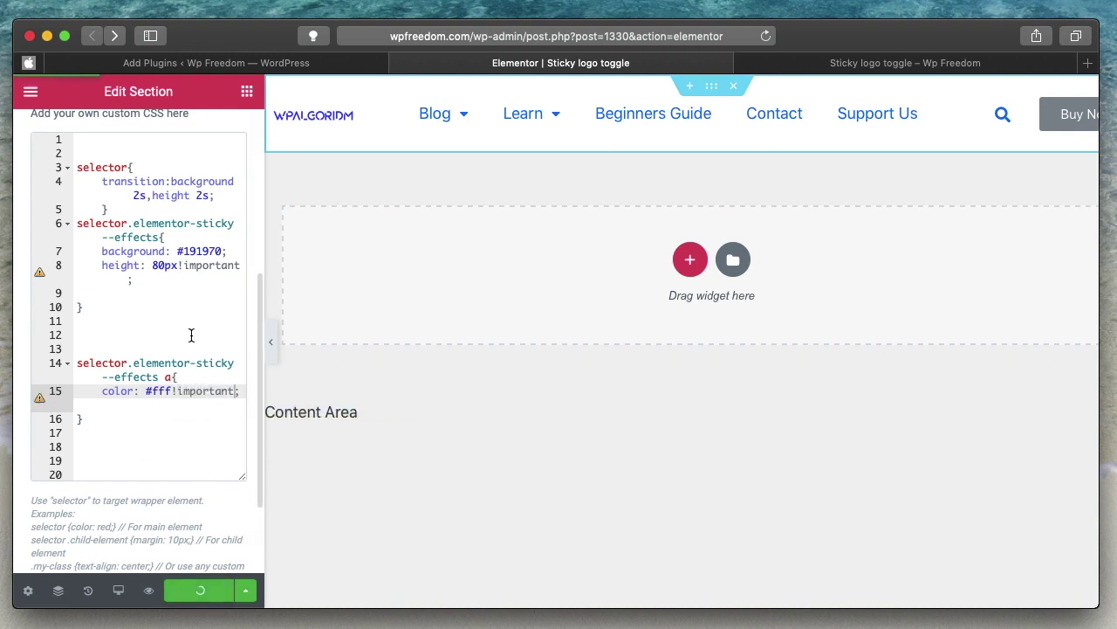
Review the a selector on line 14, and check the menu links and Learn submenu in the sticky header on the preview page.
click(169, 377)
triple_click(78, 365)
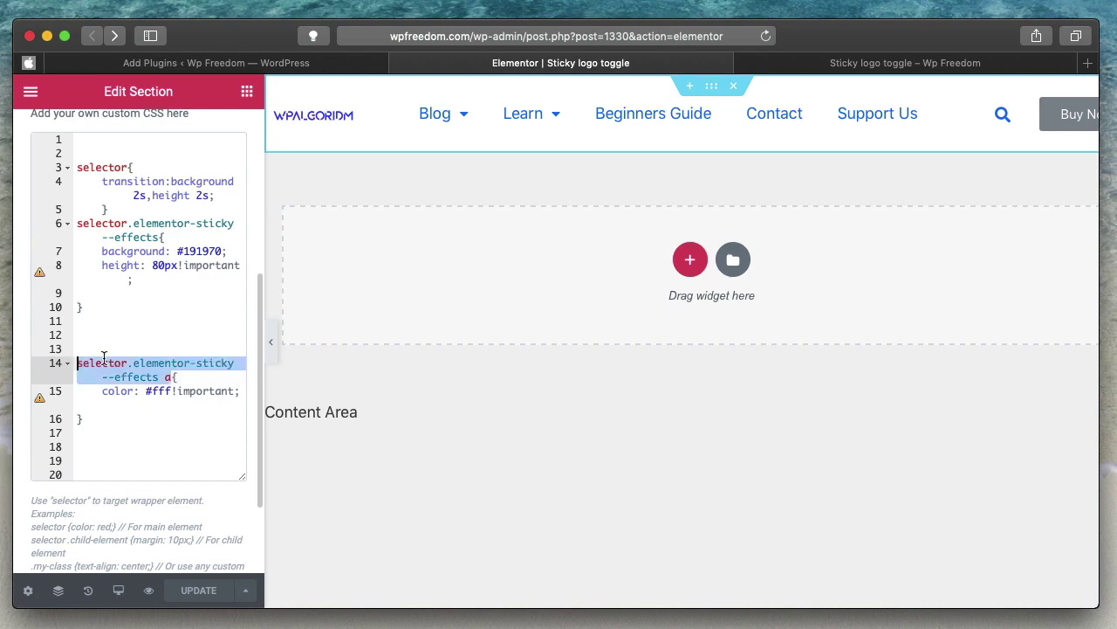
click(903, 63)
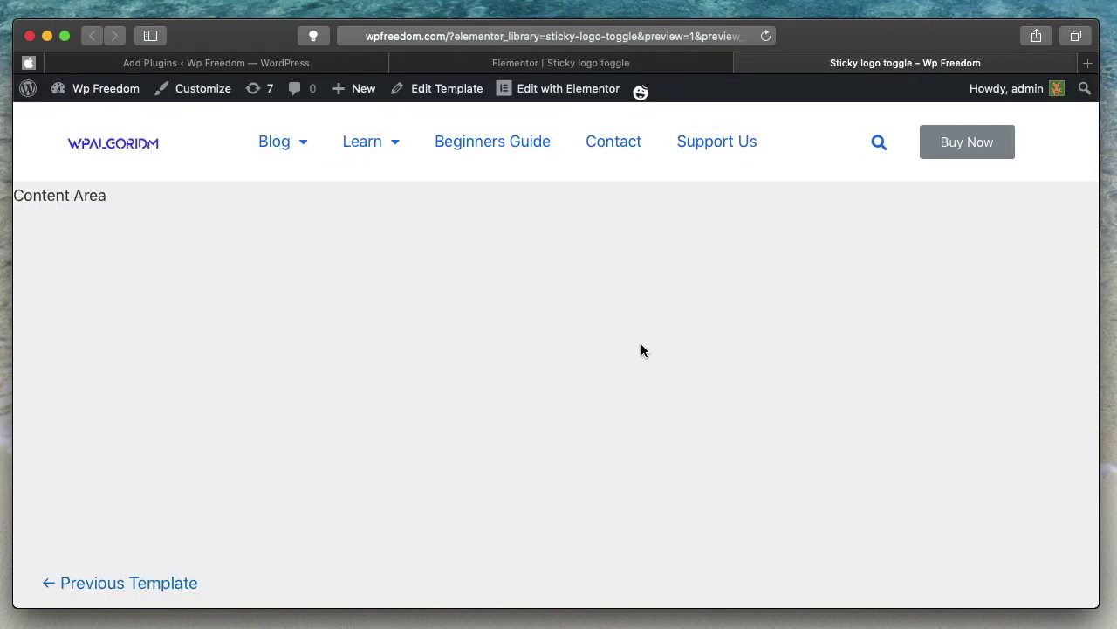
scroll(641, 343, down, 5)
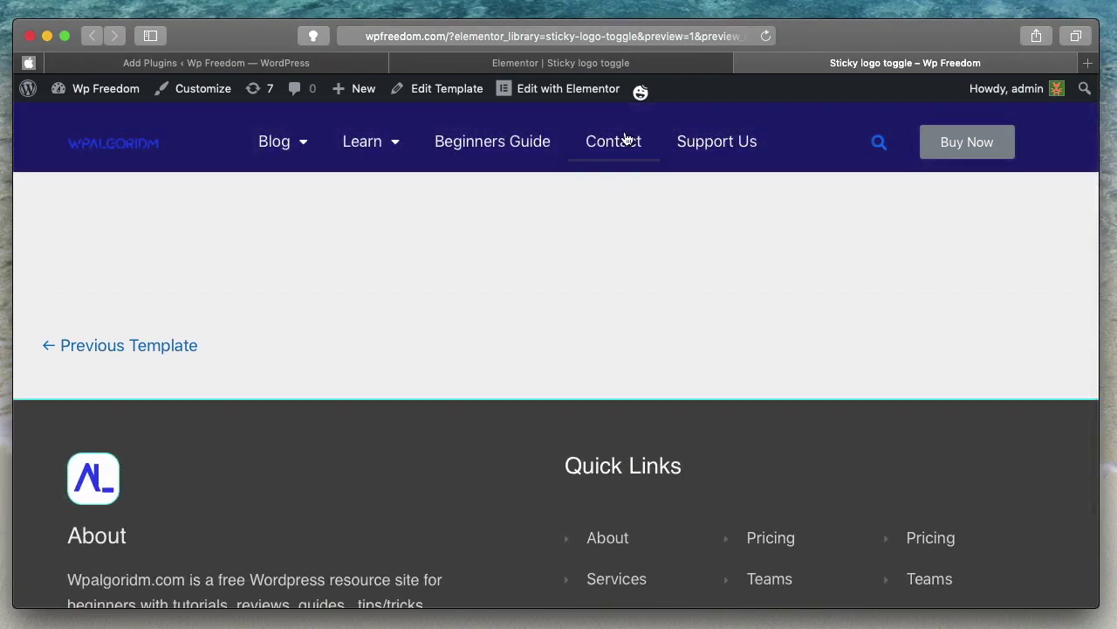
mouse_move(368, 144)
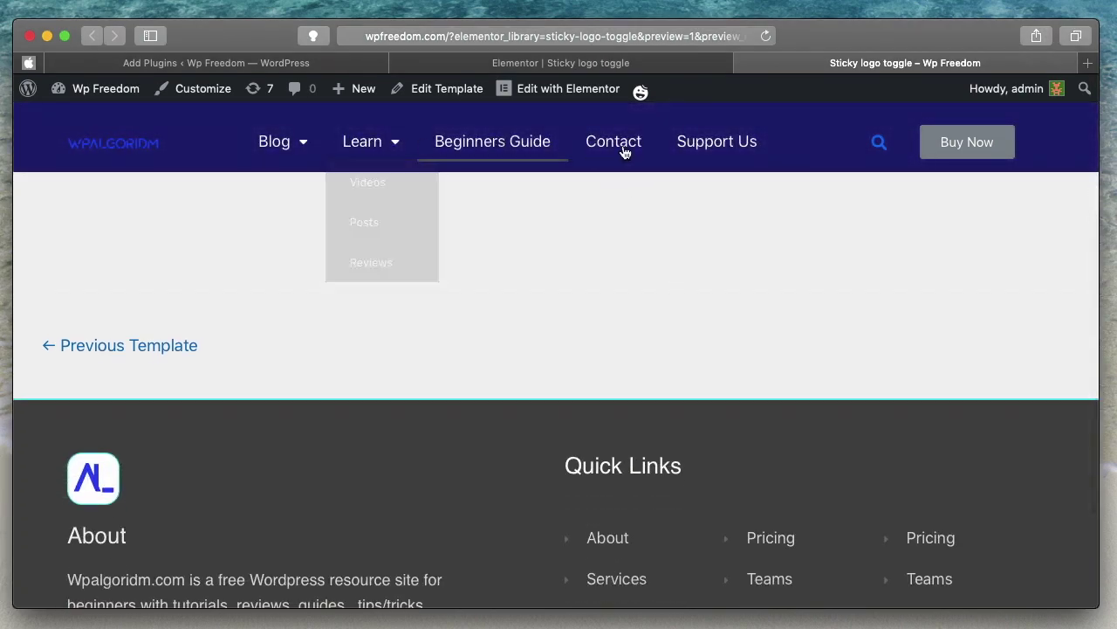
Back in the Elementor editor, add the comment /*FOR links and icons*/ on line 13 above the link rule and update the template.
click(640, 63)
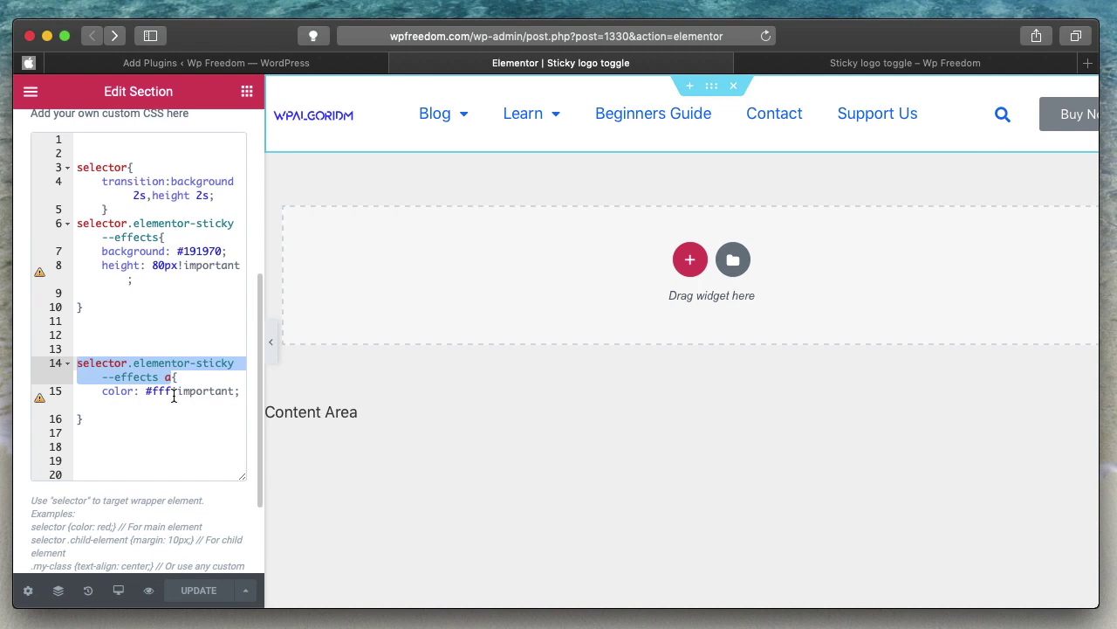
click(174, 393)
click(104, 350)
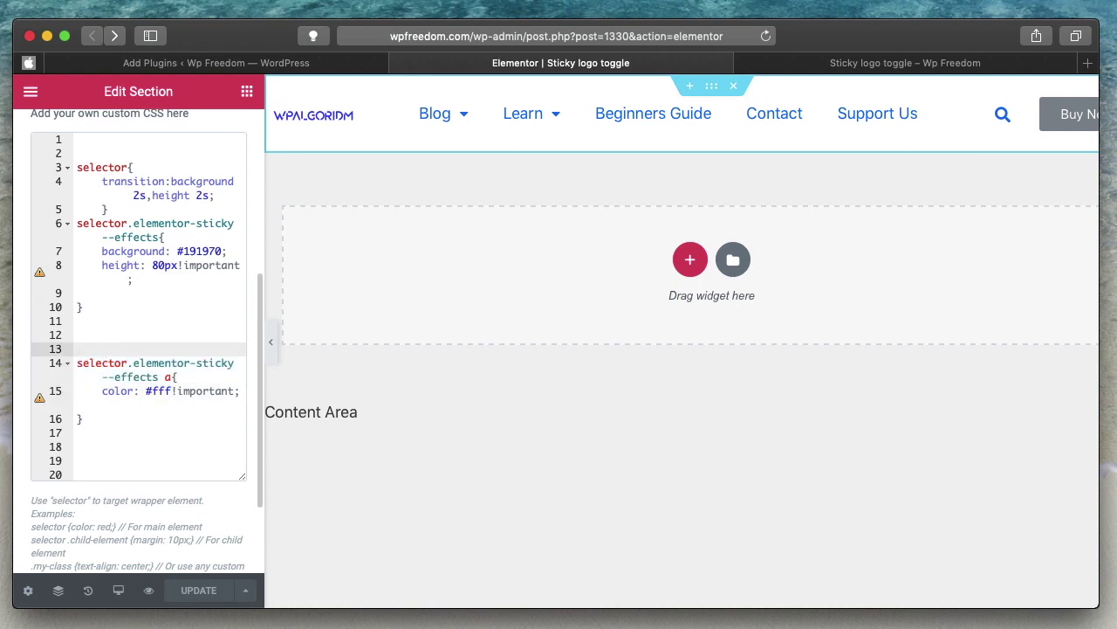
text(/*)
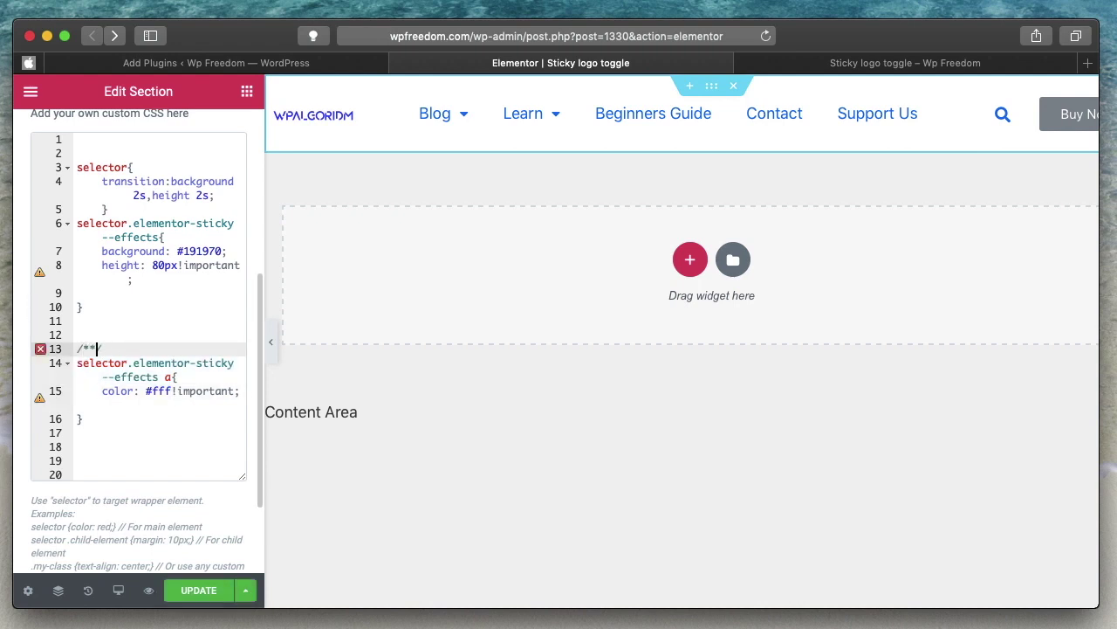
text(FOR links and icons)
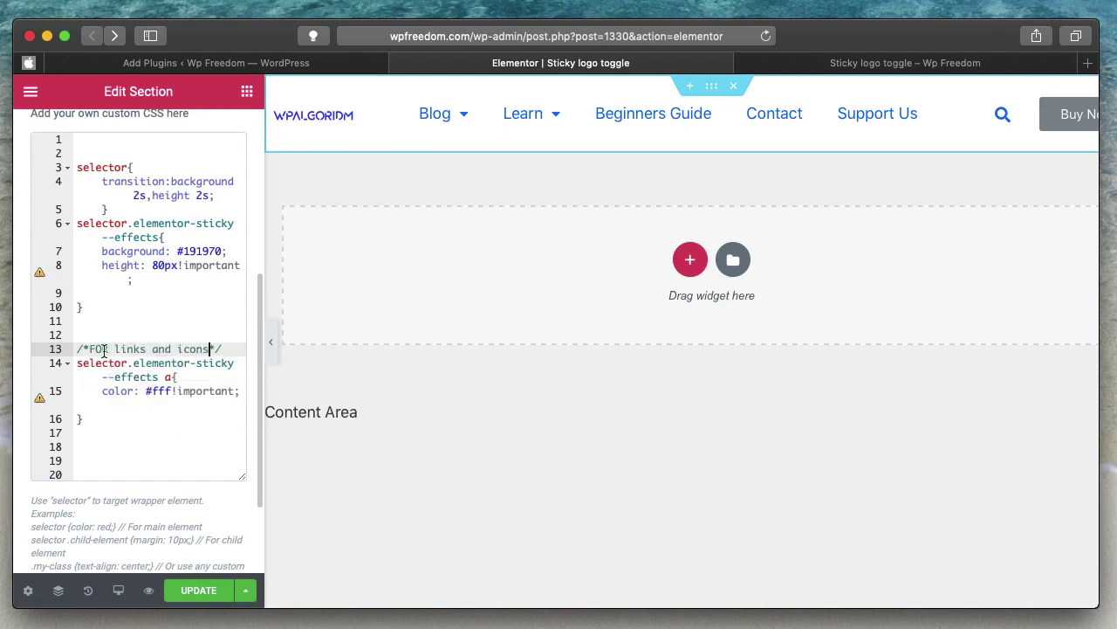
click(207, 597)
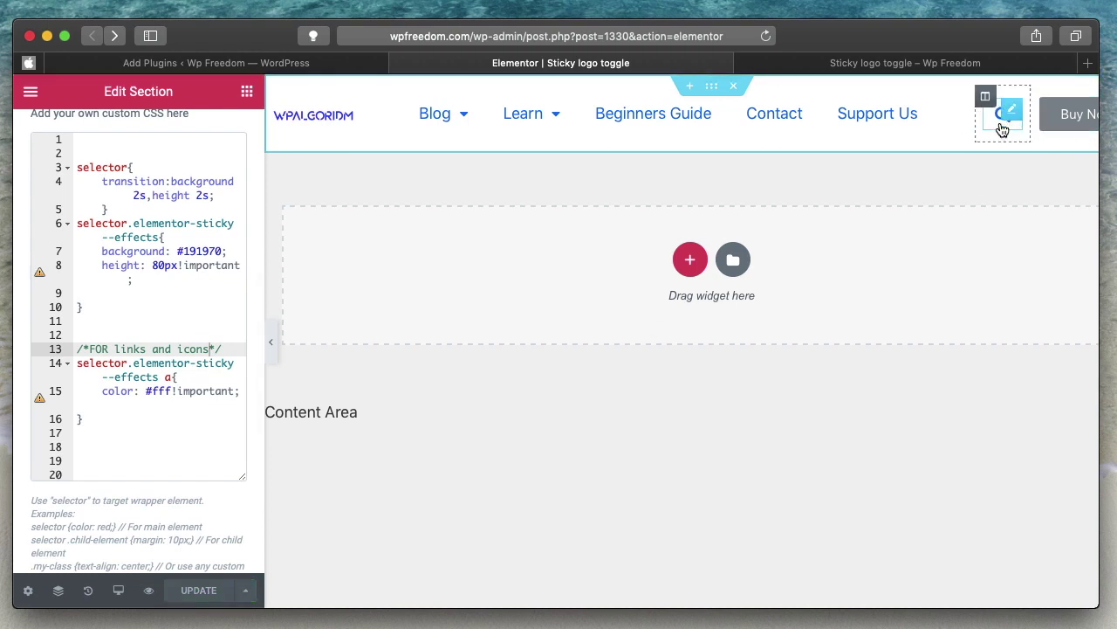
Inspect the header search icon's markup on the preview page and close the inspector.
click(272, 359)
click(860, 67)
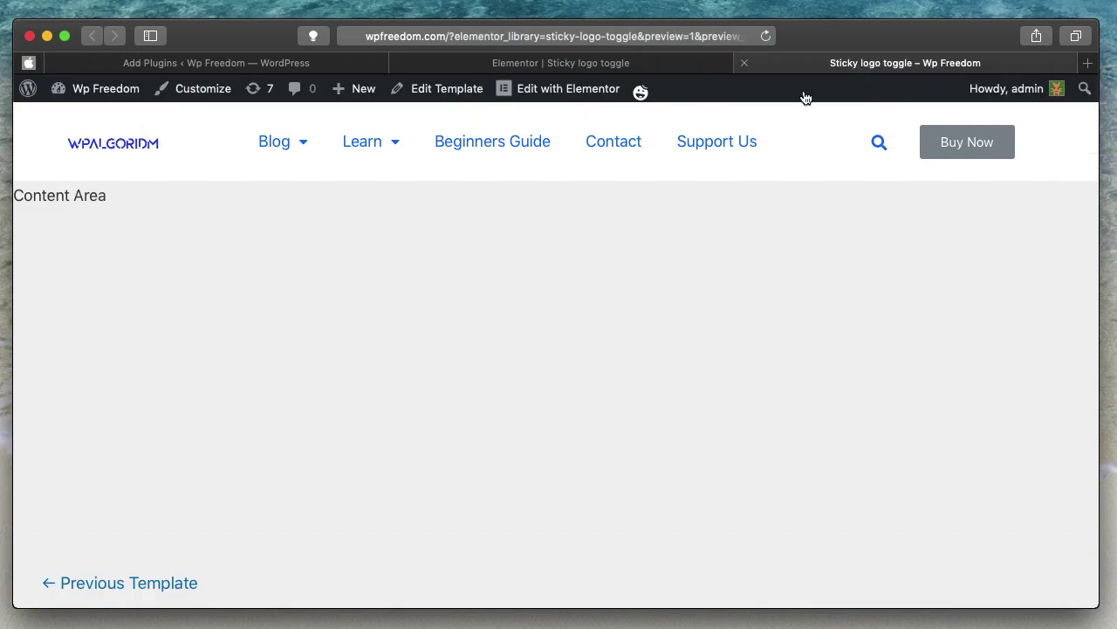
right_click(880, 145)
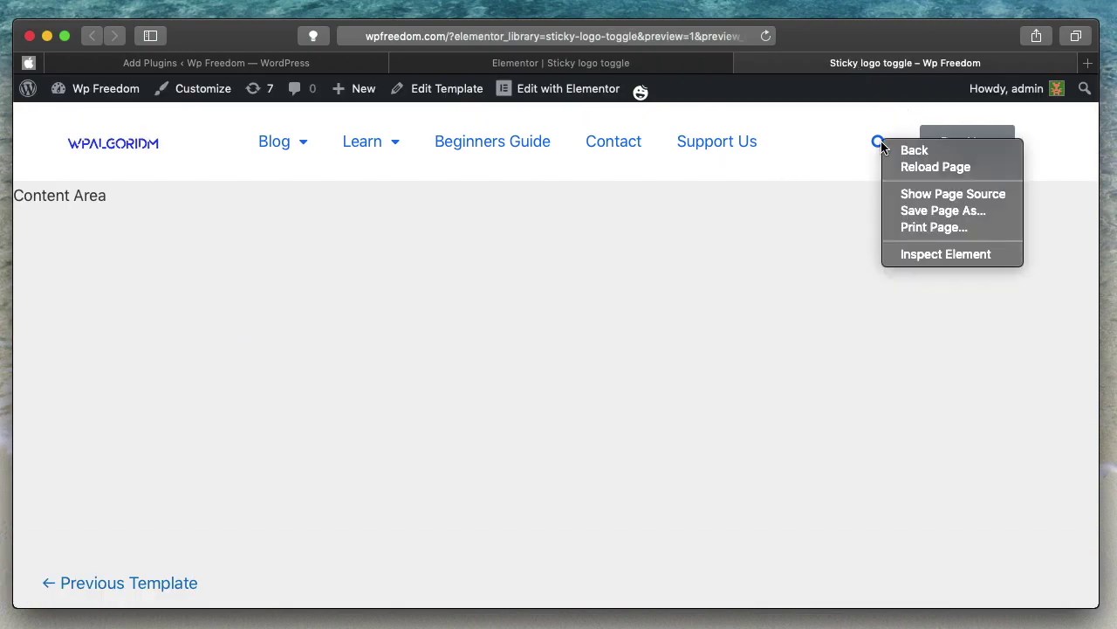
click(913, 257)
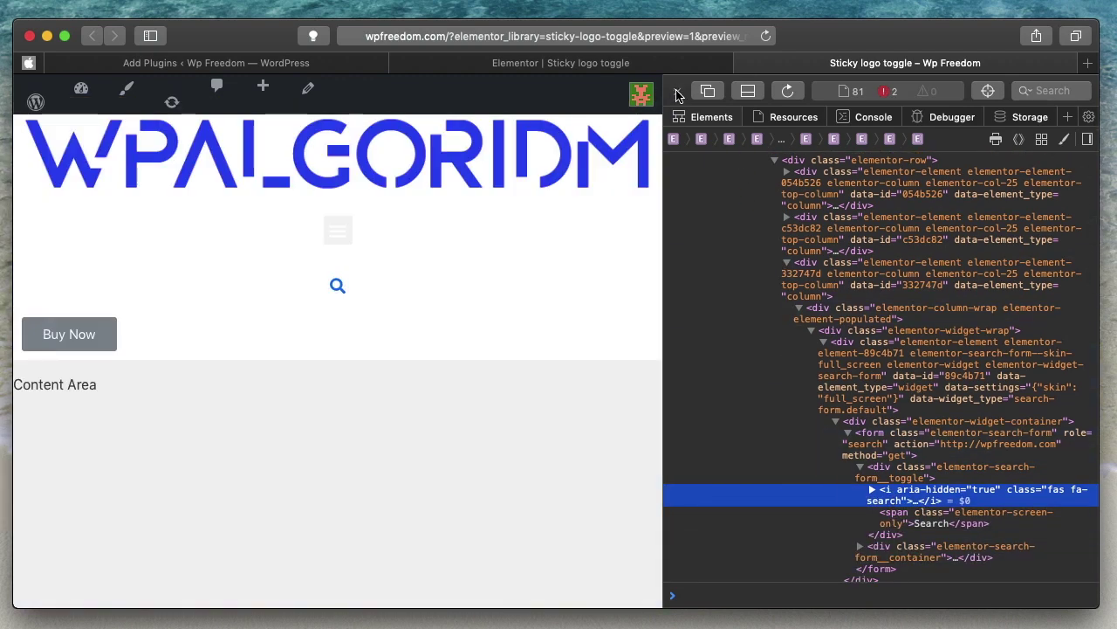
click(678, 93)
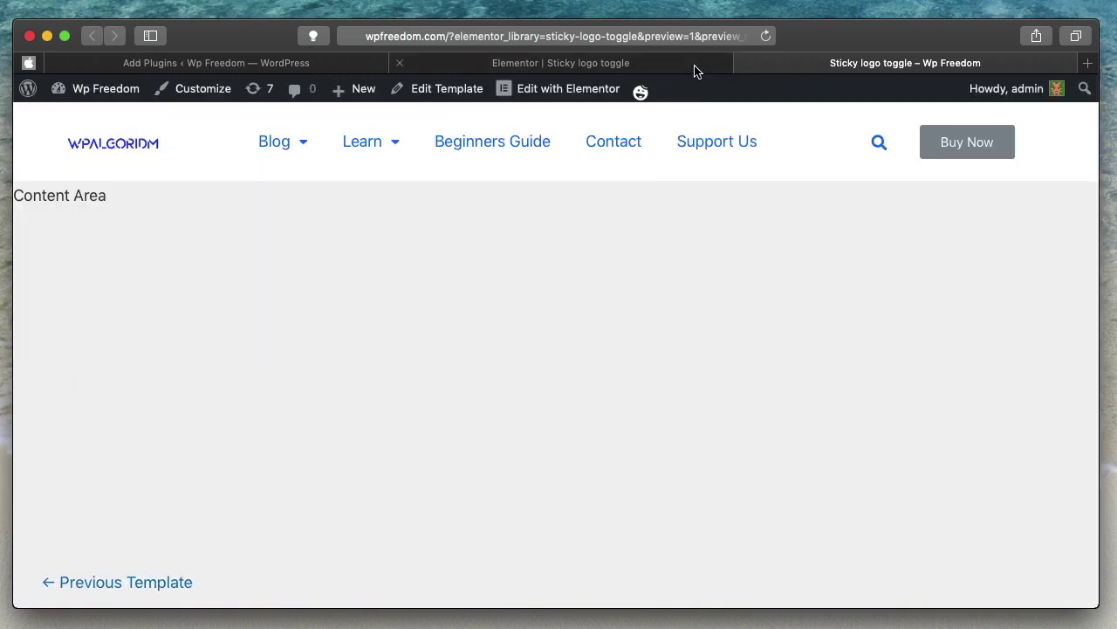
Return to the Elementor editor, show the collapsed settings panel again and review the sticky link rule in the custom CSS.
click(696, 66)
click(21, 349)
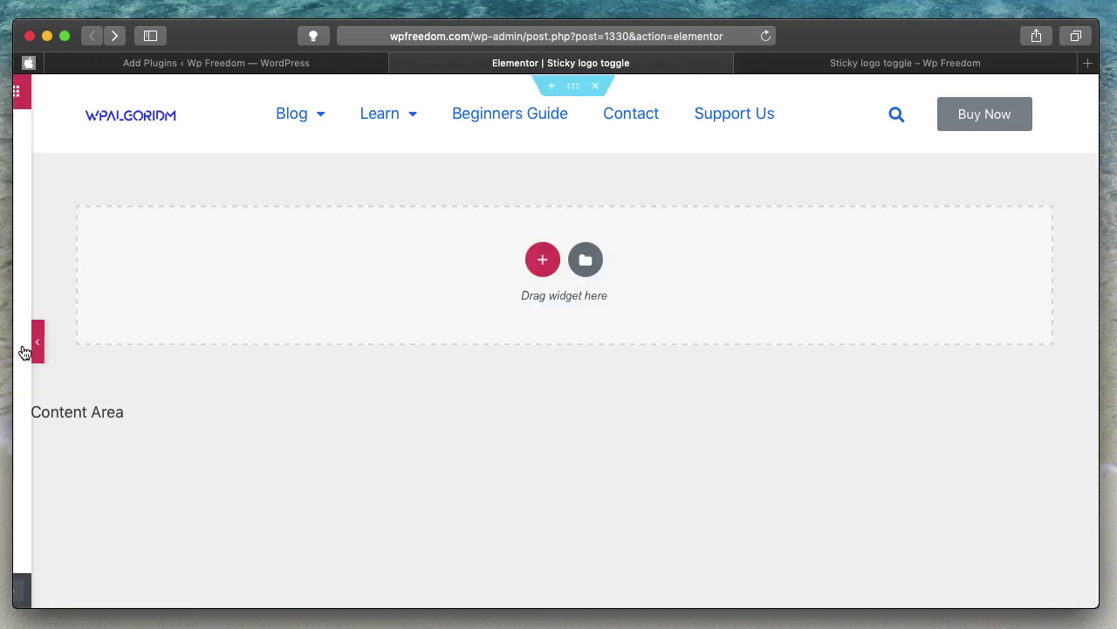
click(173, 376)
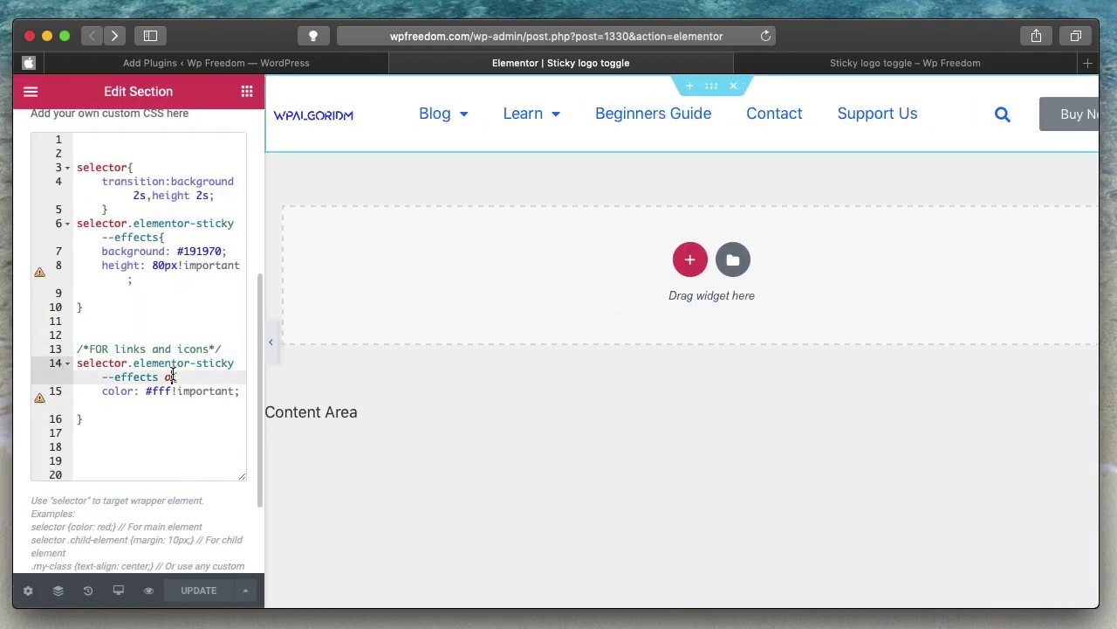
text({)
shift+click(78, 365)
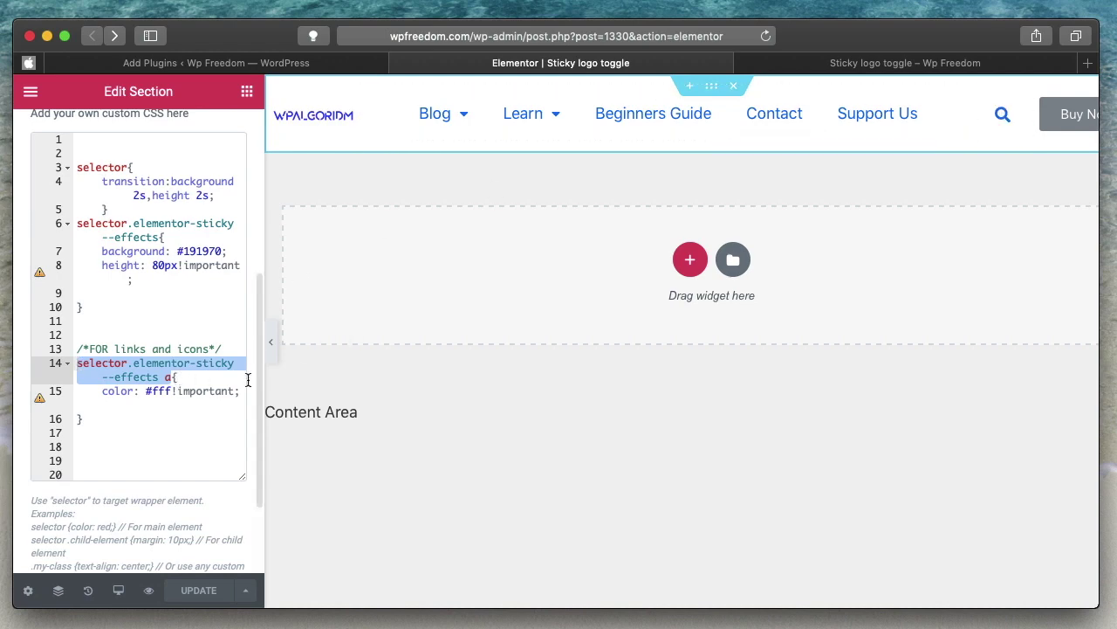
double_click(190, 391)
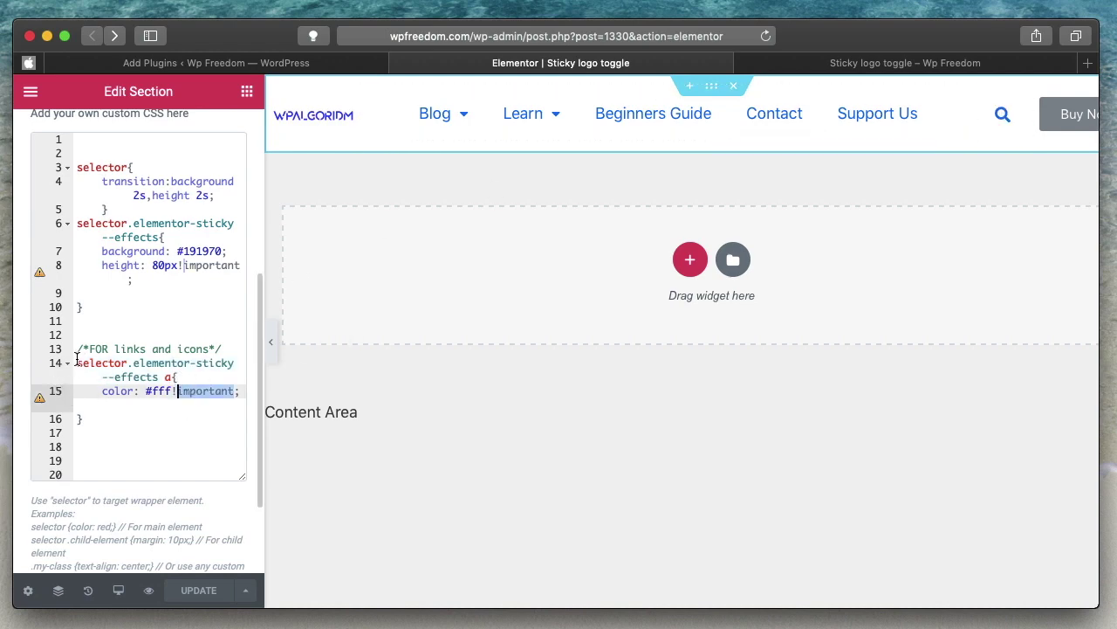
drag(77, 360, 92, 402)
click(95, 422)
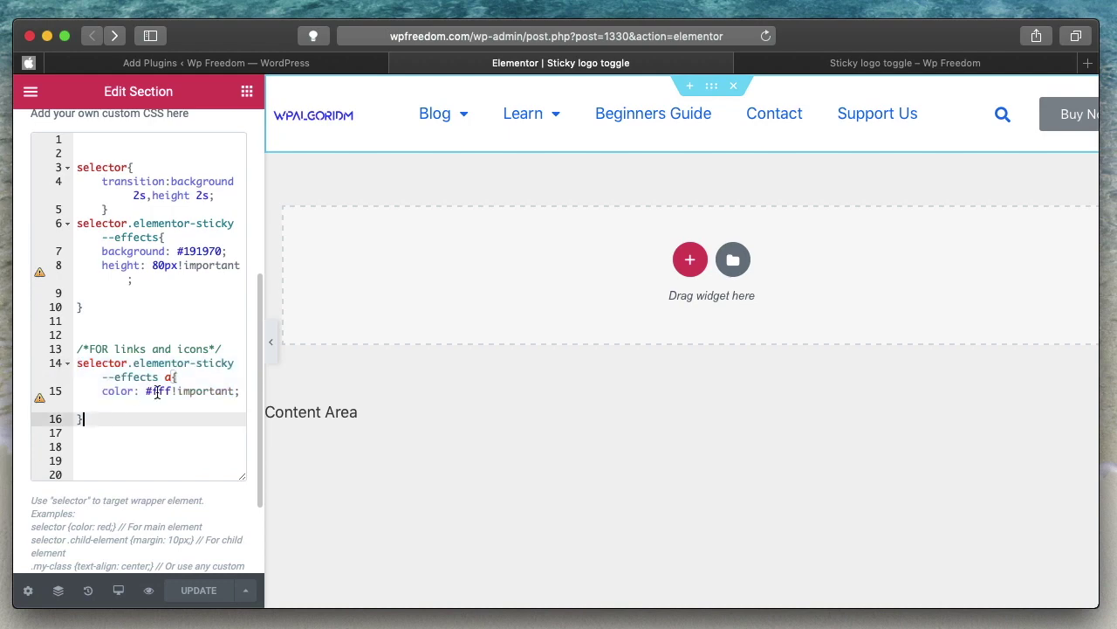
Extend the link rule with a comma and a second selector, selector.elementor-sticky--effects i, so it also targets icons.
click(172, 377)
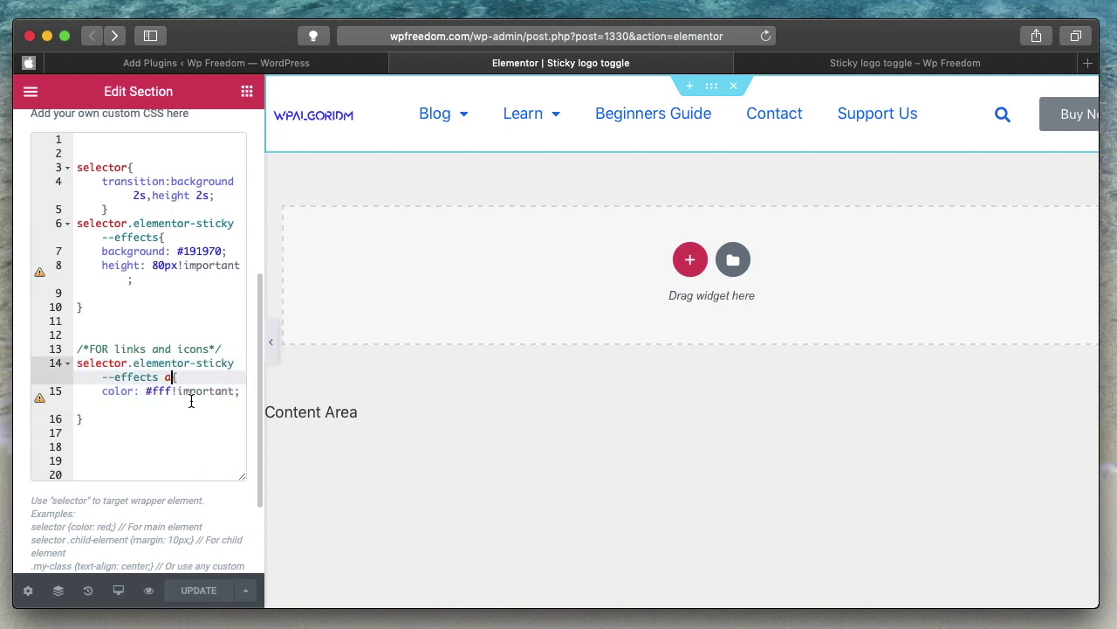
text(,)
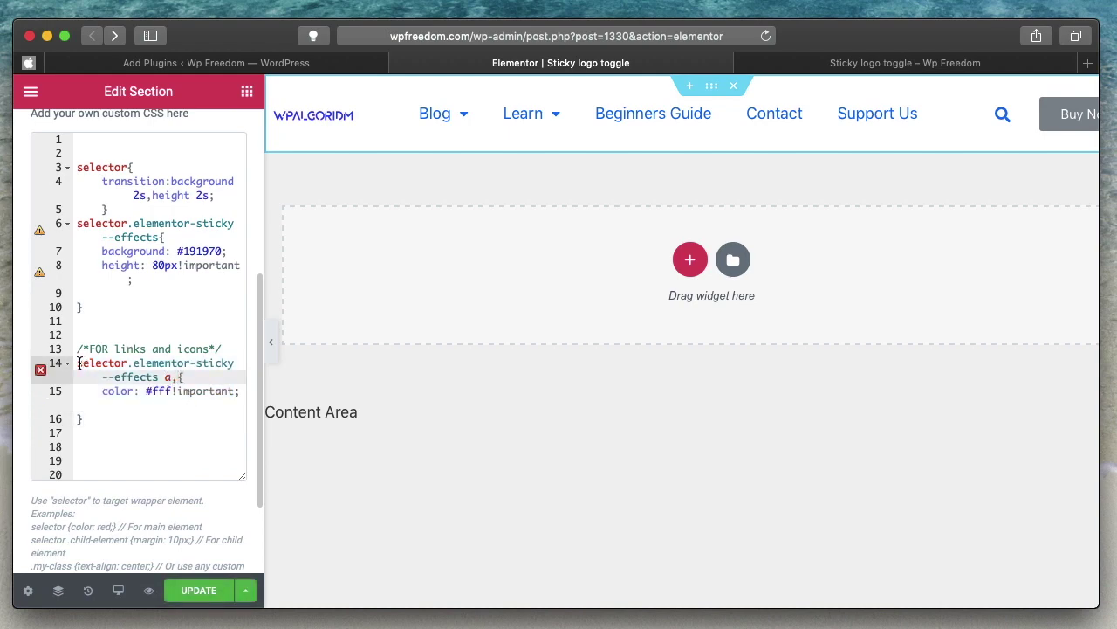
click(78, 363)
shift+click(172, 378)
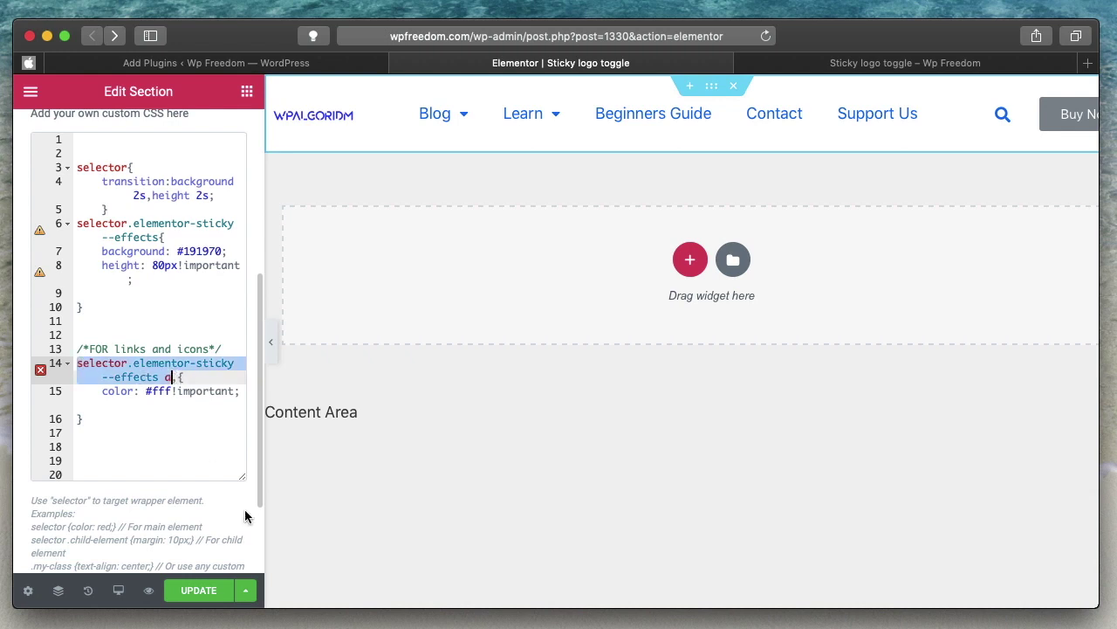
key(ctrl+c)
key(Right)
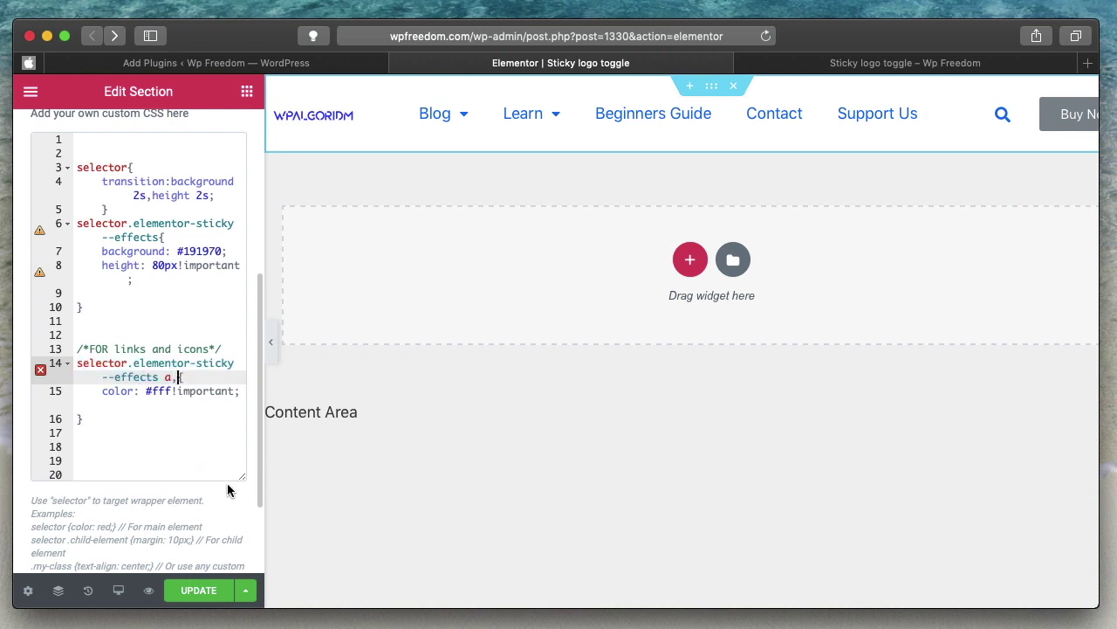
text(,)
key(ctrl+v)
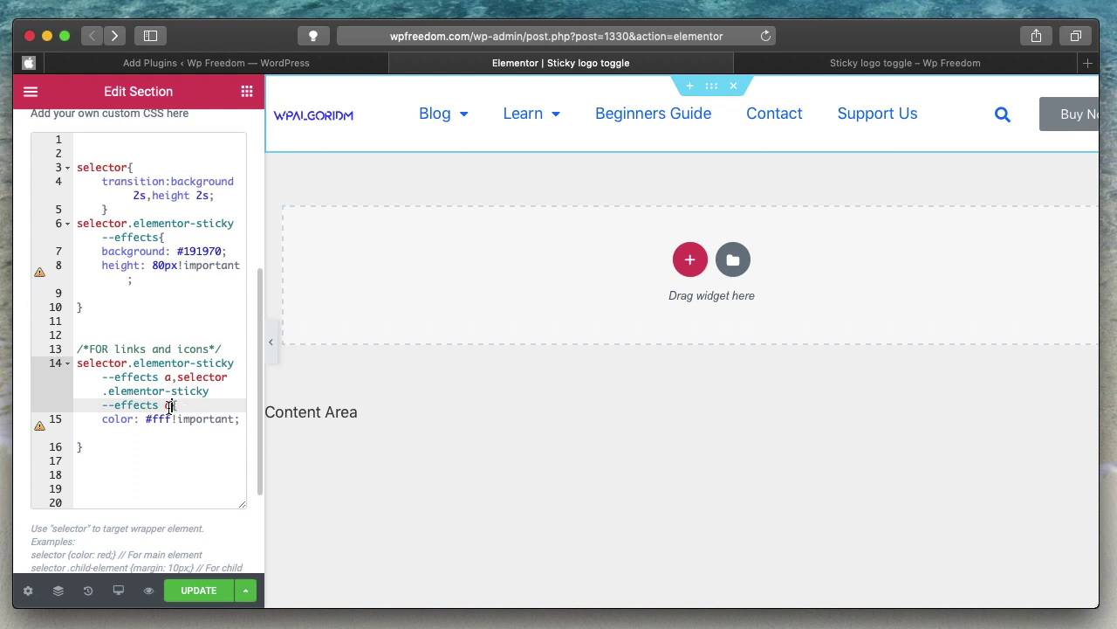
key(BackSpace)
text(i)
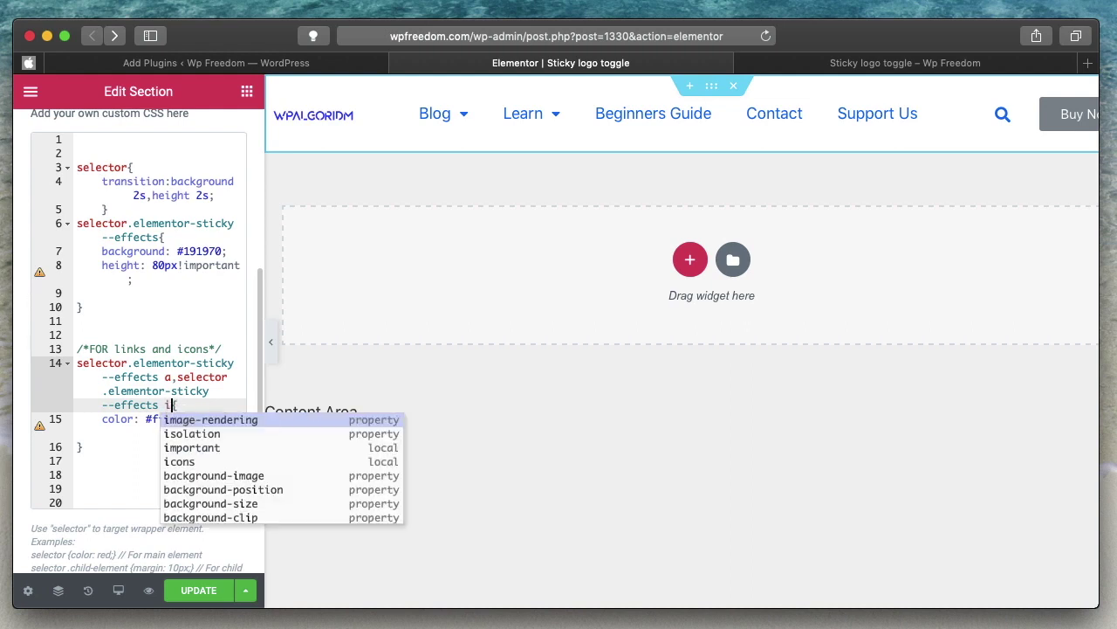
Review the a and i selectors in the combined rule and update the template.
click(176, 377)
drag(197, 376, 172, 392)
click(172, 387)
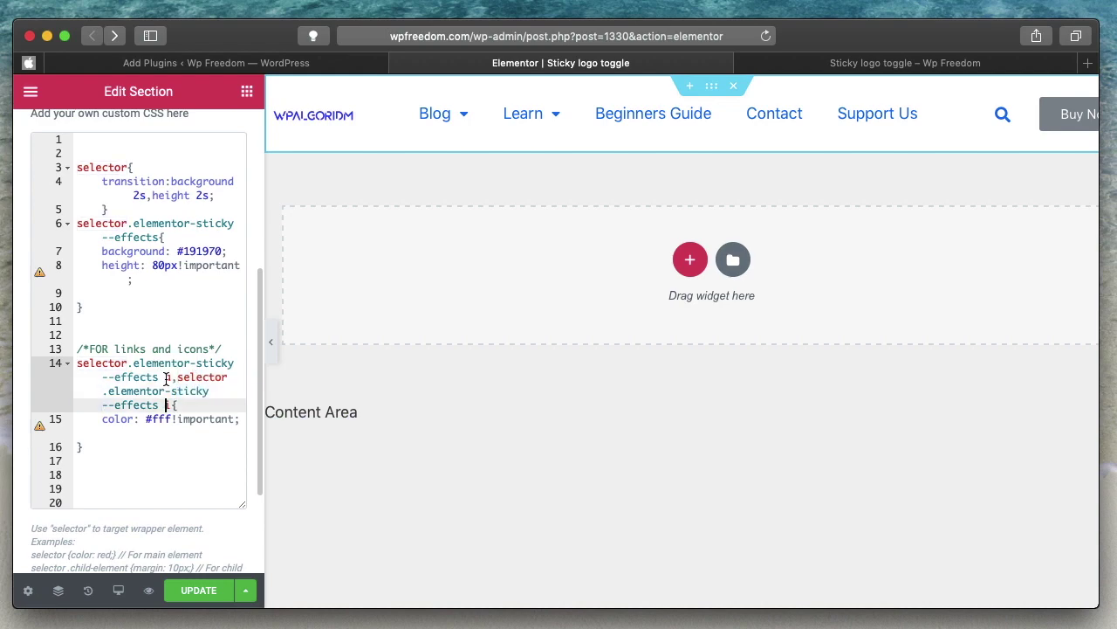
click(166, 377)
click(169, 406)
click(198, 592)
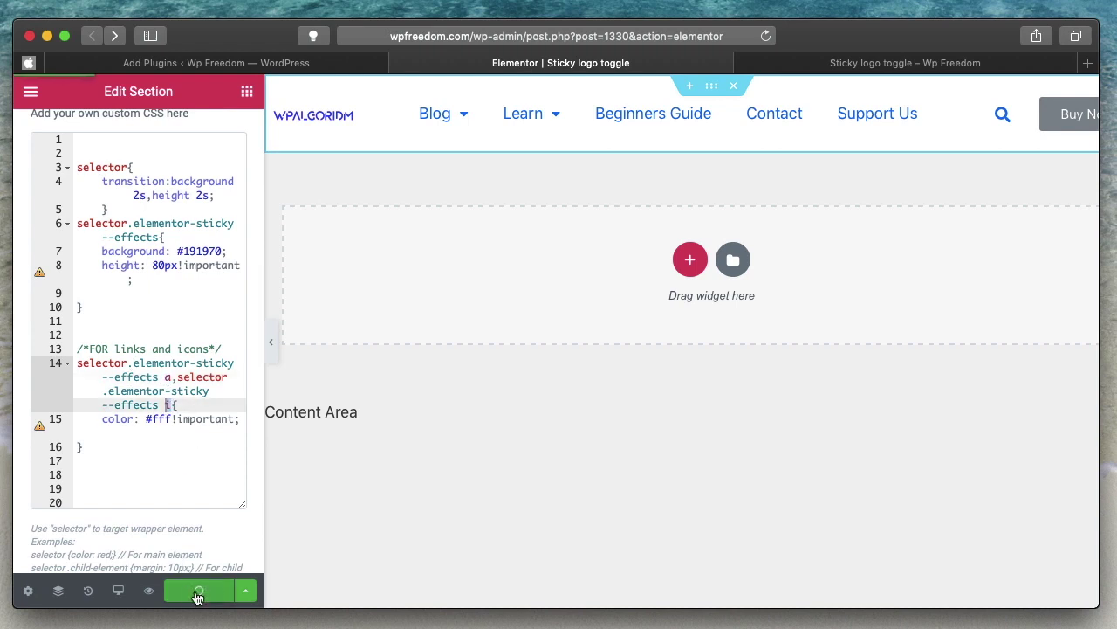
Scroll the preview page down and up to check the search icon's colour in the sticky header, and reload the preview.
click(876, 65)
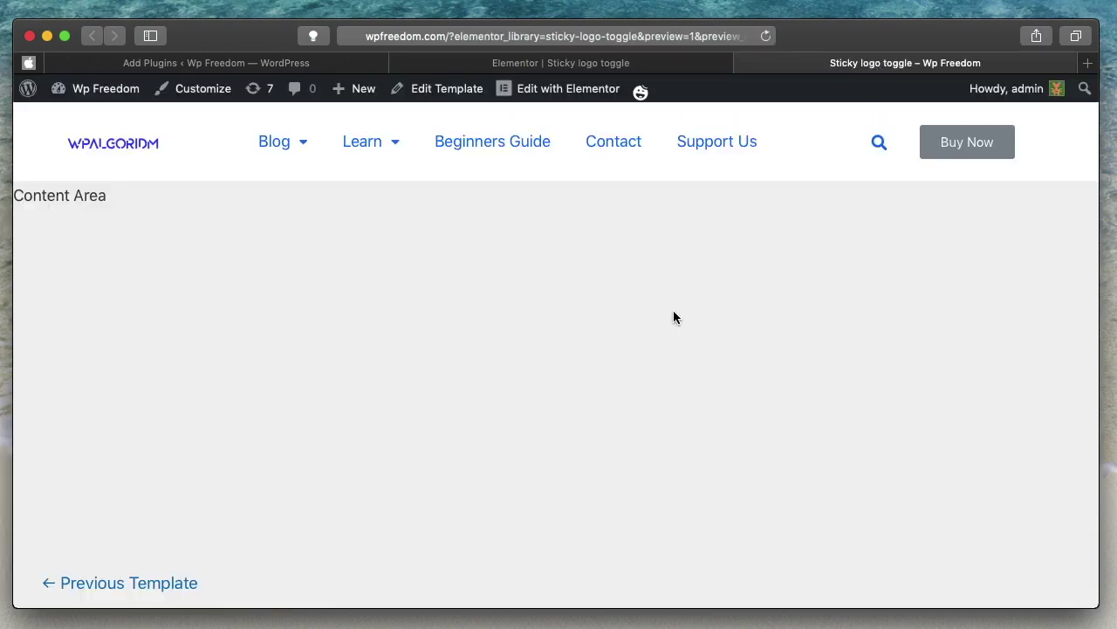
scroll(673, 317, down, 3)
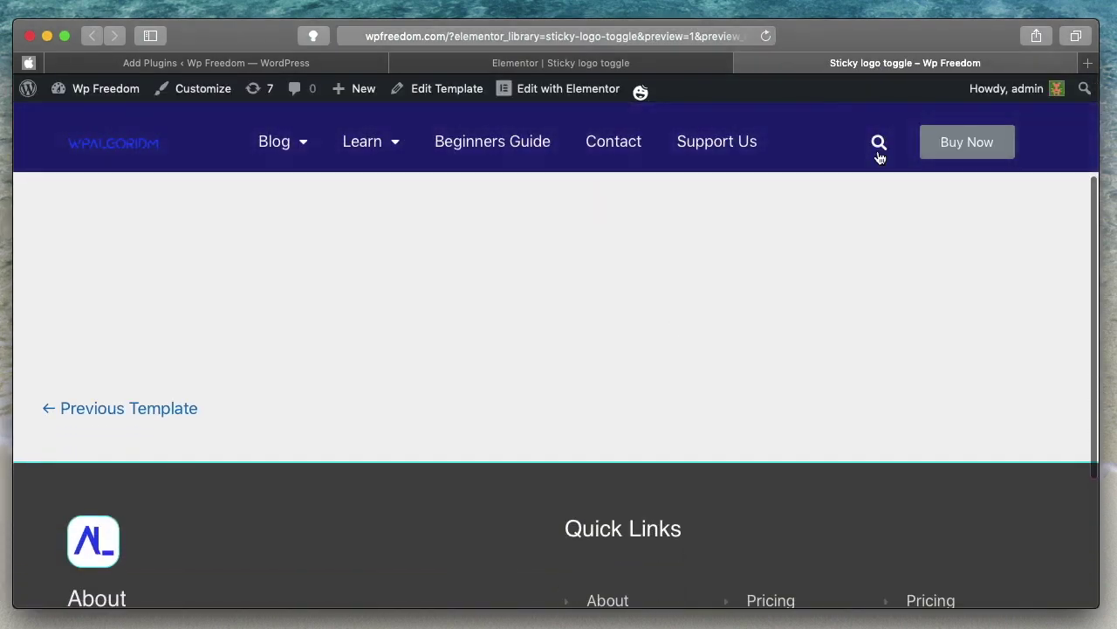
scroll(801, 286, up, 1)
scroll(802, 286, up, 2)
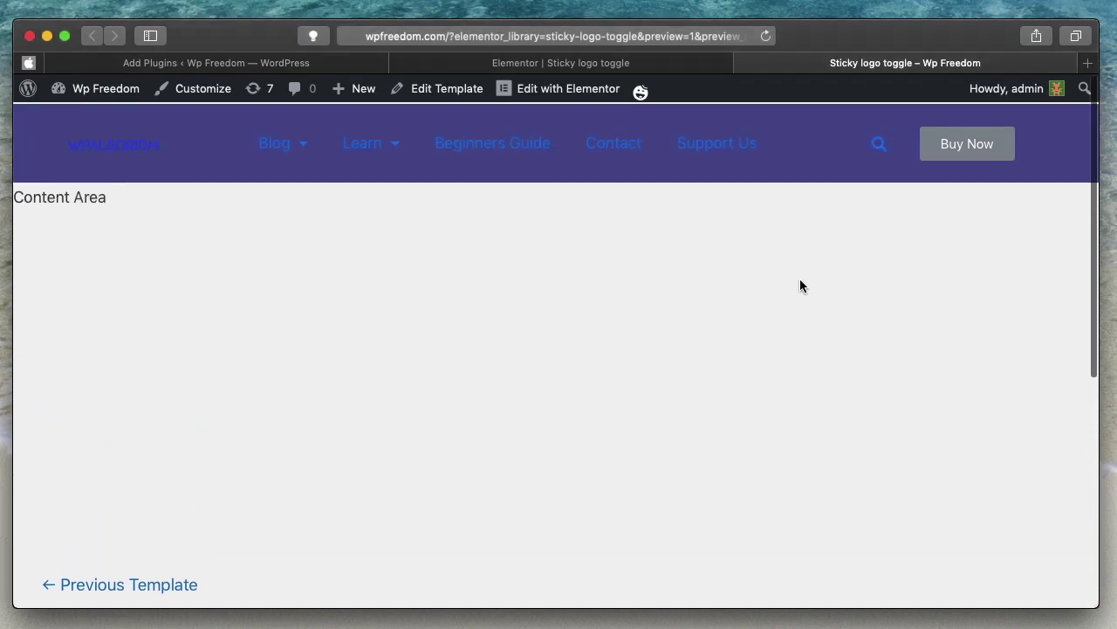
scroll(843, 312, down, 3)
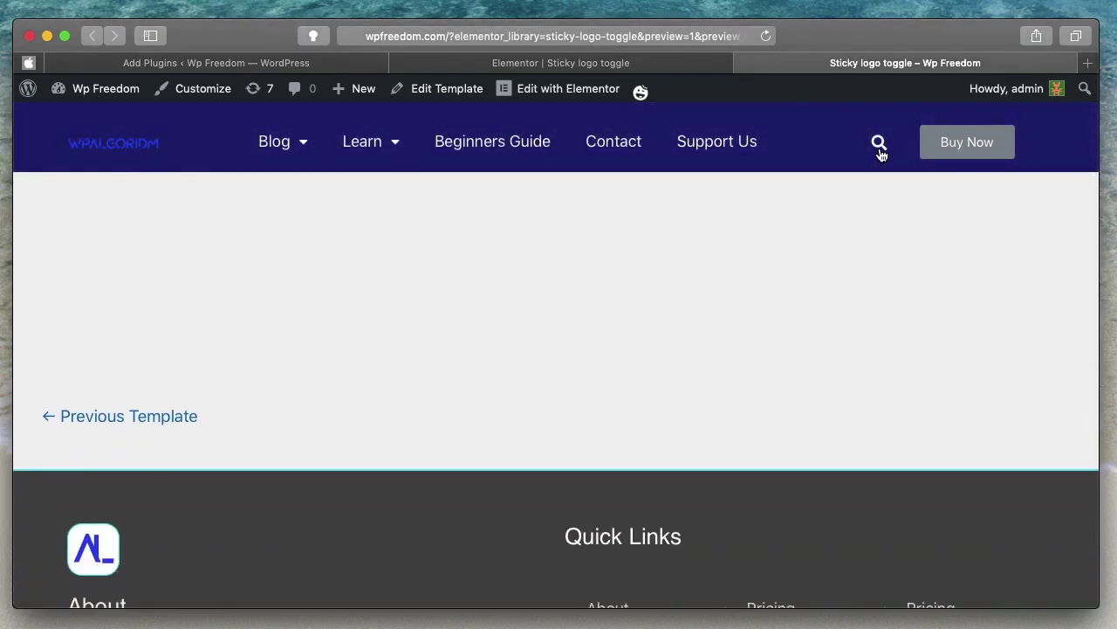
click(674, 67)
click(902, 67)
key(super+r)
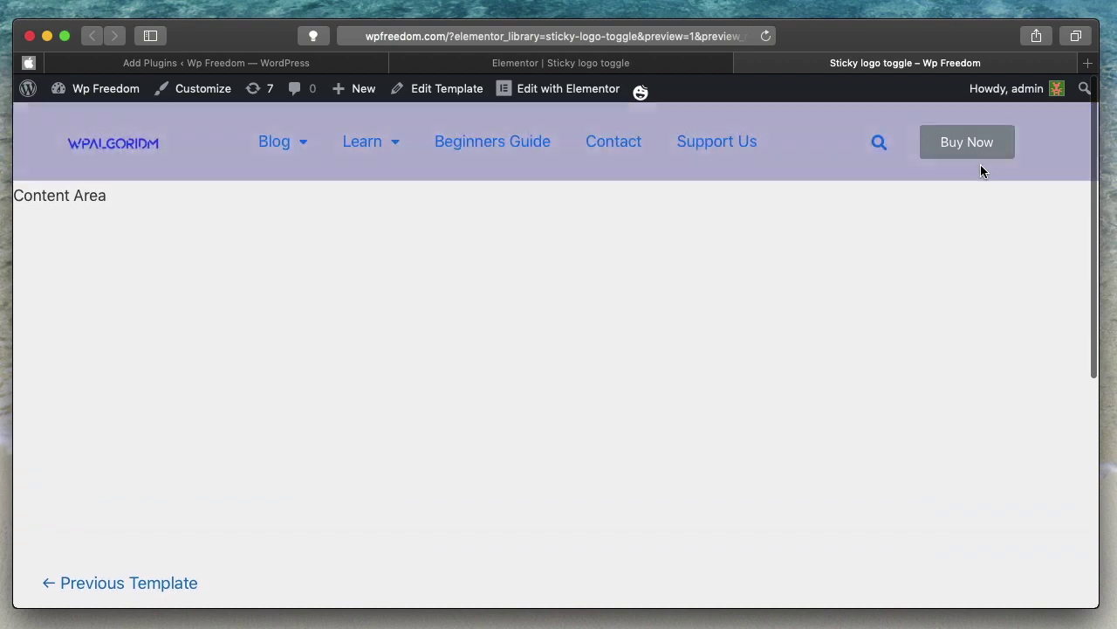
In the editor's custom CSS, duplicate the sticky link selector below the last rule and retarget it as selector.elementor-sticky--effects .elementor-button.
click(636, 68)
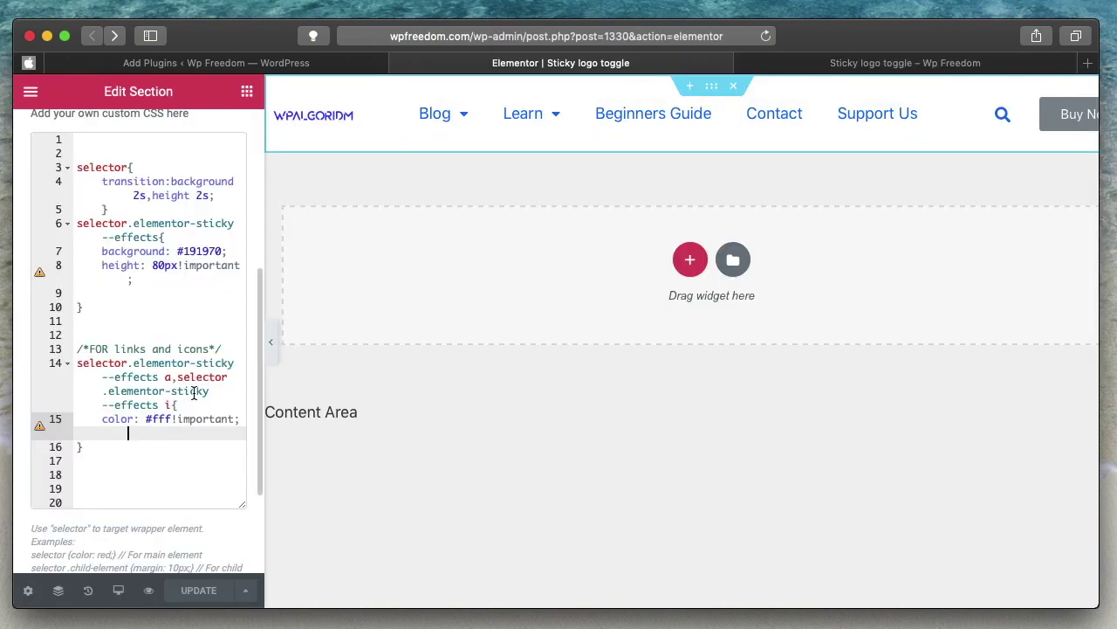
click(171, 379)
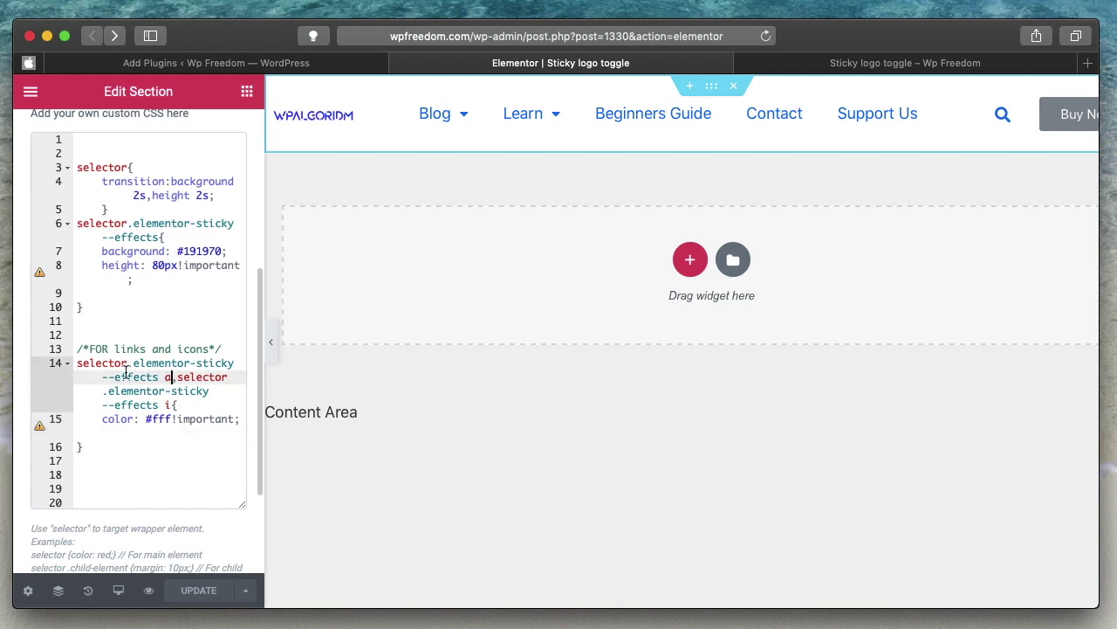
shift+click(79, 366)
key(super+c)
click(117, 461)
key(Return)
key(super+v)
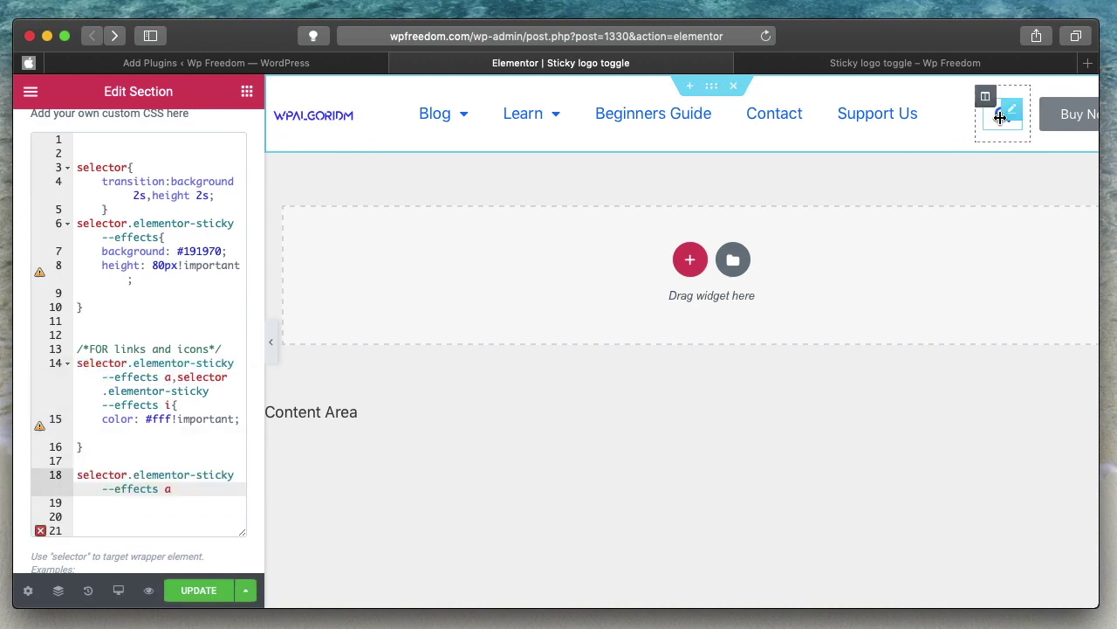
key(BackSpace)
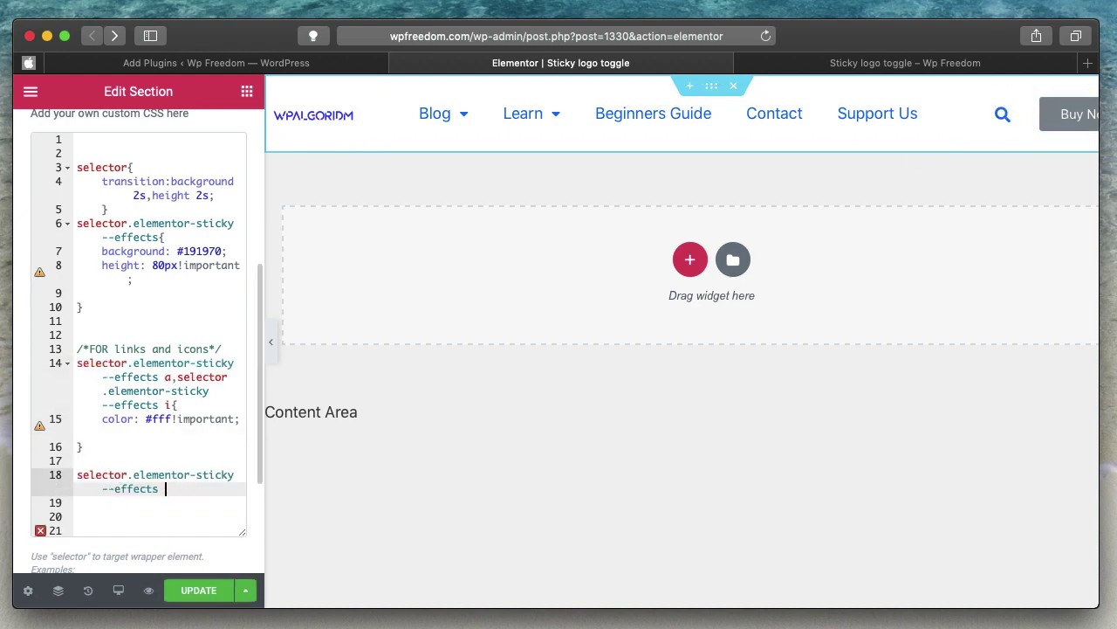
text(.elemento)
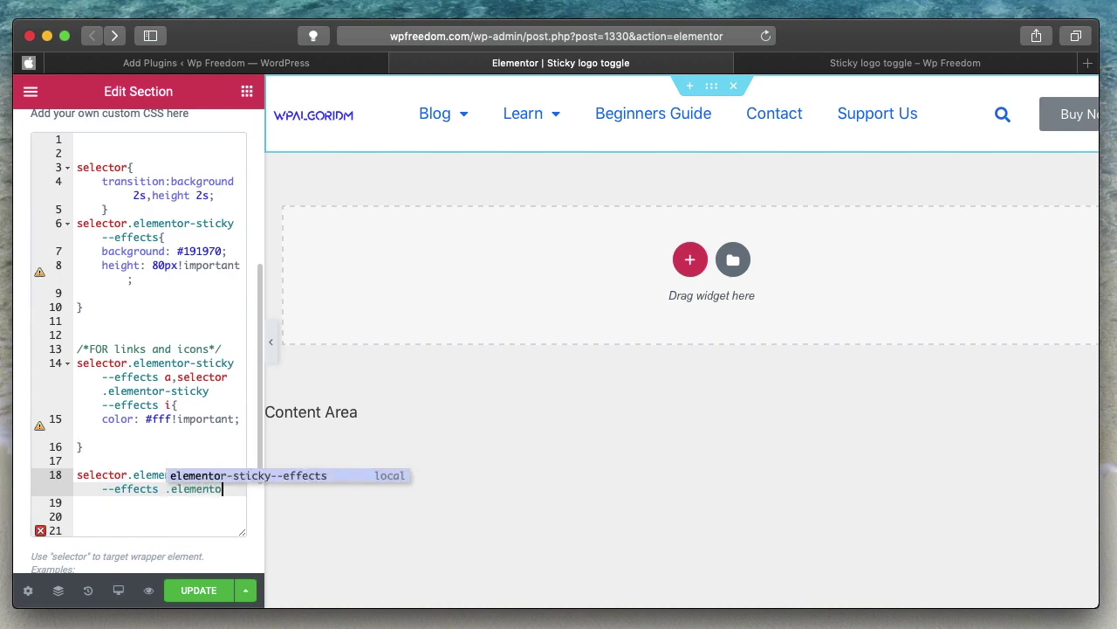
text(r-button)
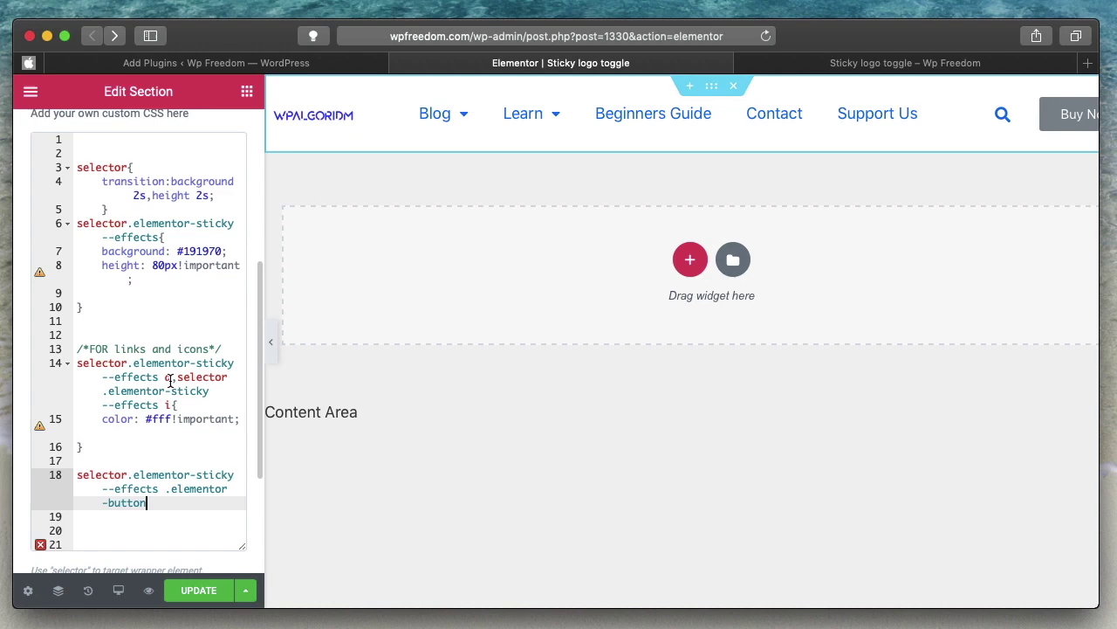
Give the sticky .elementor-button selector a declaration block containing display: block;.
click(168, 377)
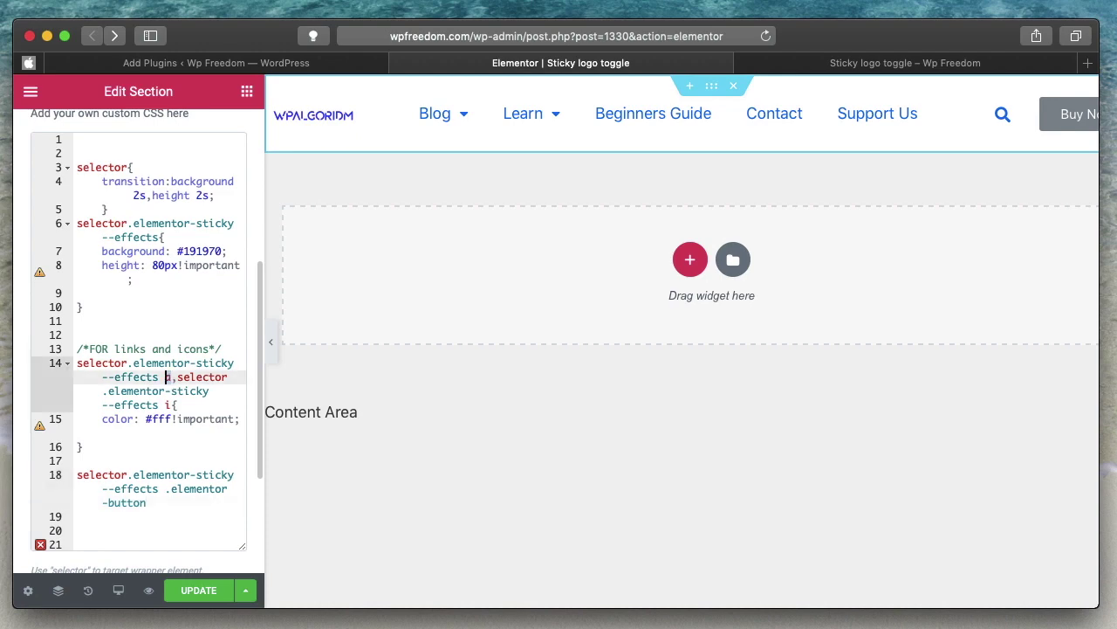
click(170, 488)
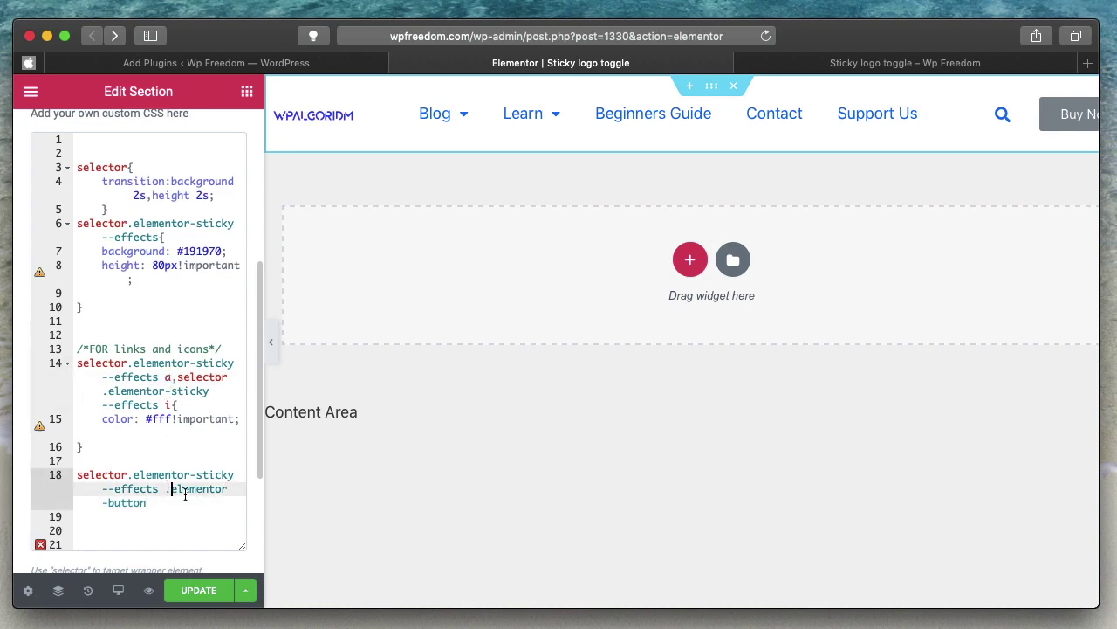
click(149, 504)
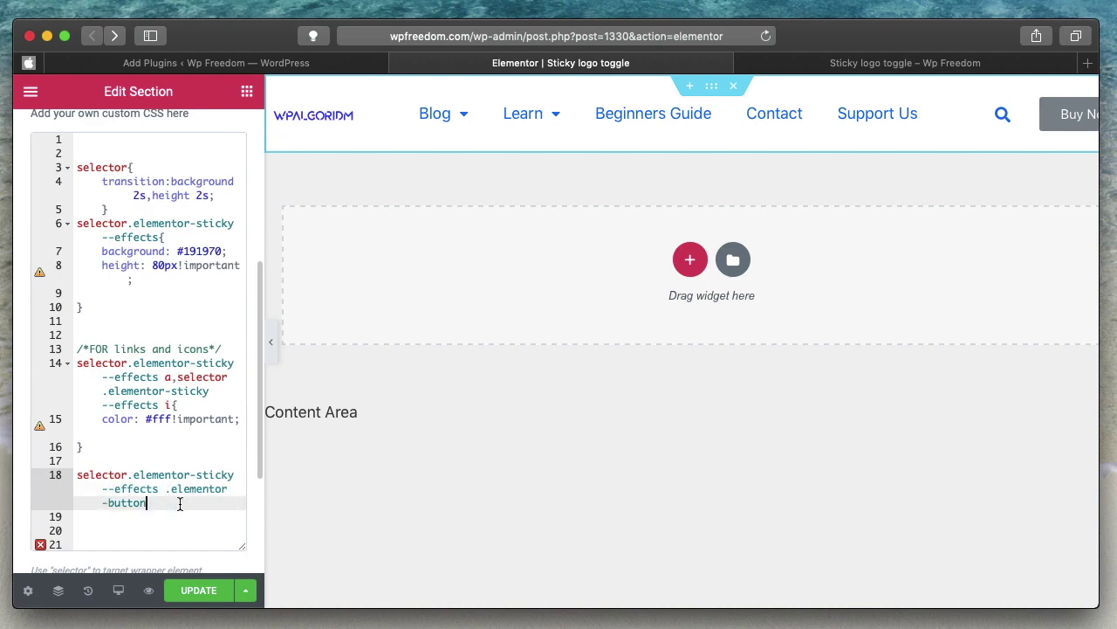
key(Return)
text({)
key(Return)
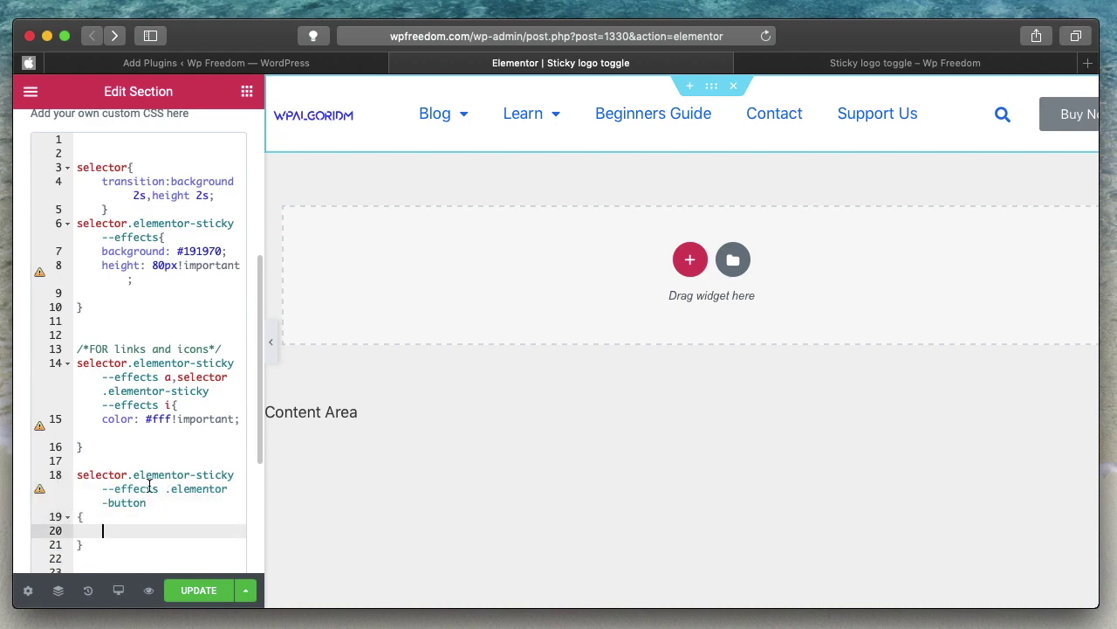
text(display: block;)
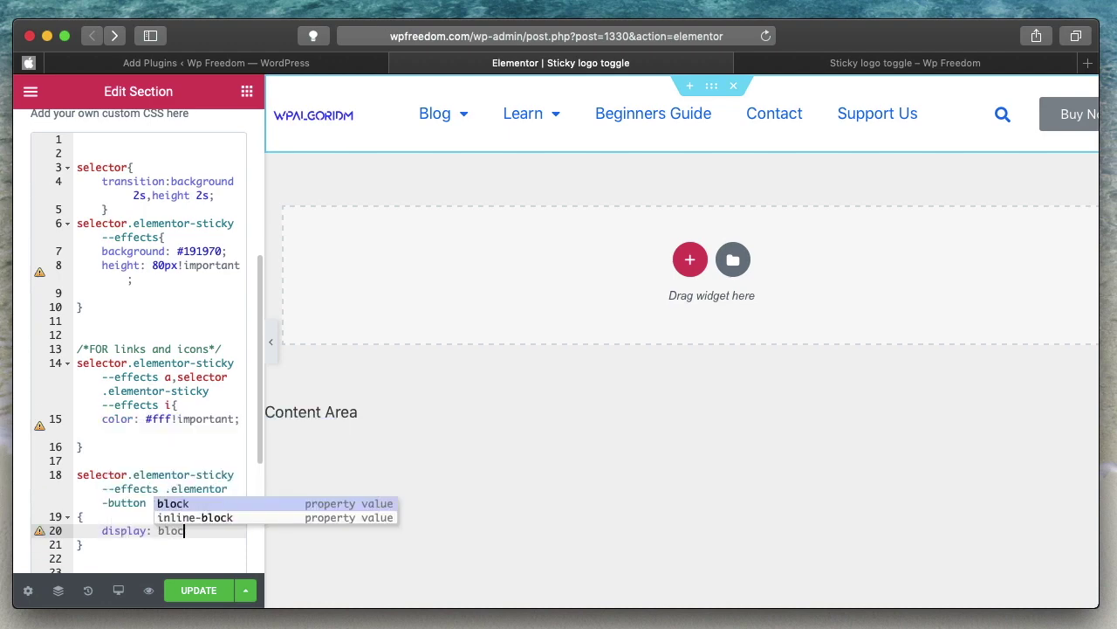
Insert the comment /*Toggle button visibilty*/ above the sticky button rule.
click(101, 450)
key(Return)
text(/**)
key(Left)
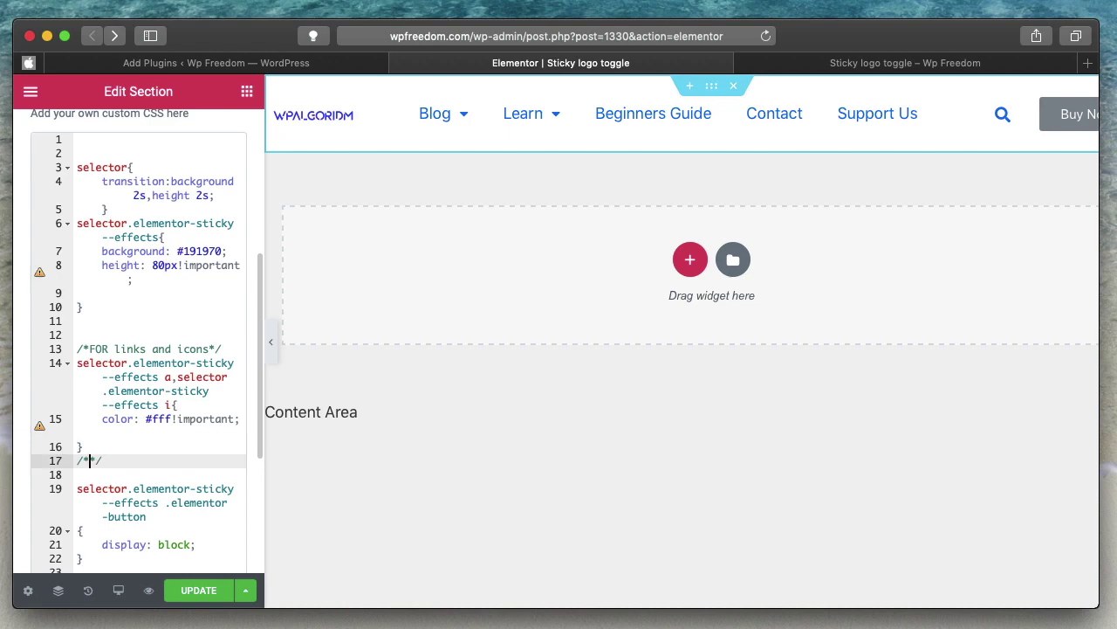
text(Toggl)
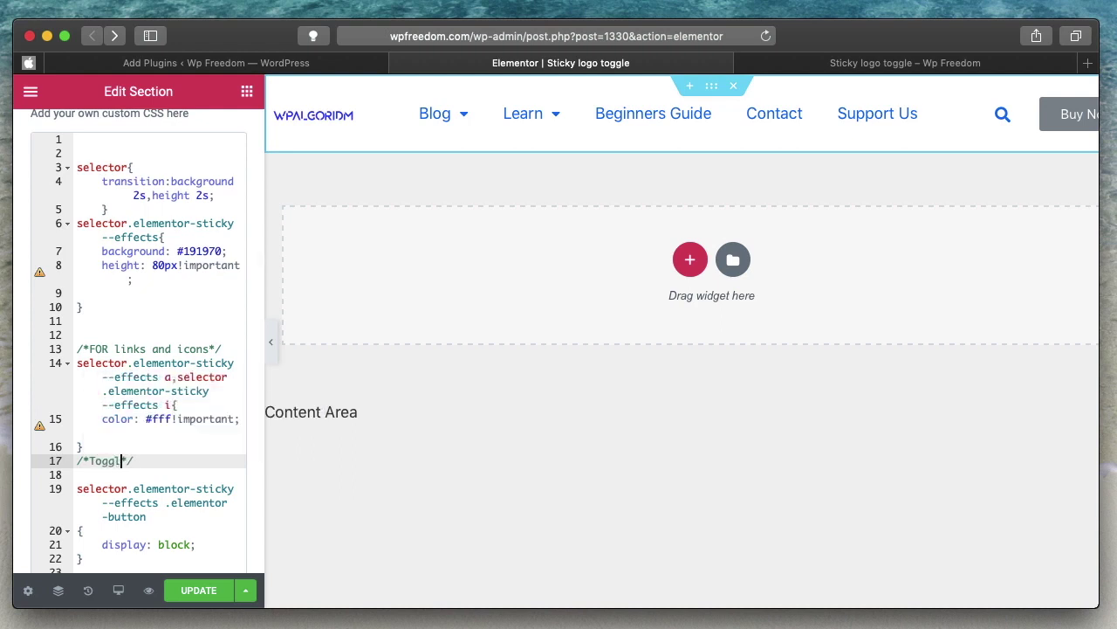
text(e button visibilty)
Start a rule for selector .elementor-button with an empty declaration block between the comment and the sticky button rule.
scroll(129, 351, down, 3)
click(128, 351)
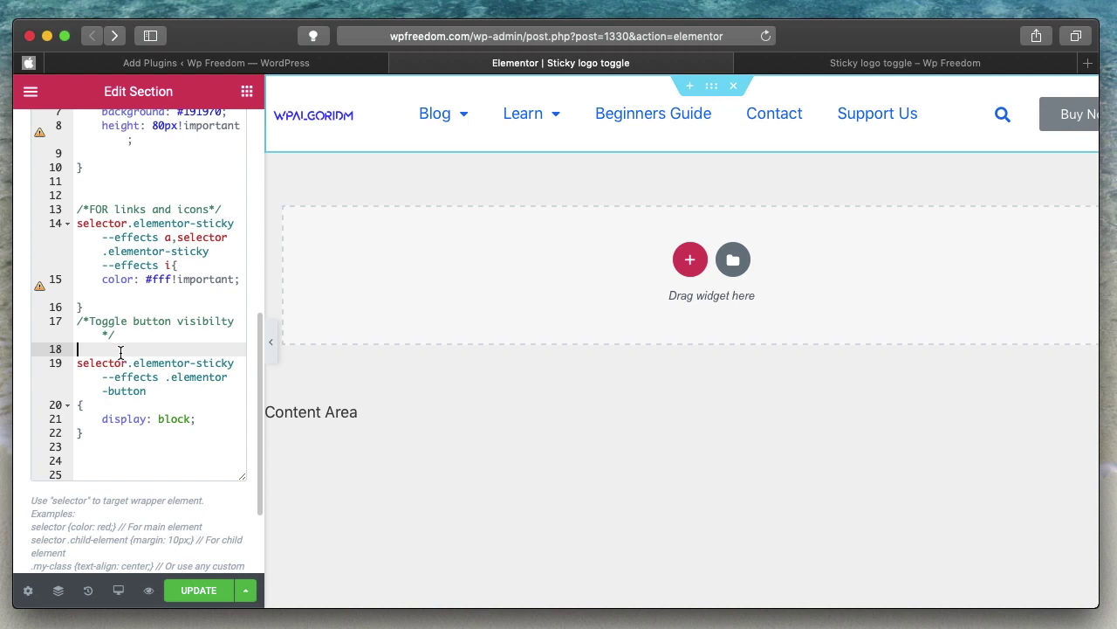
click(154, 394)
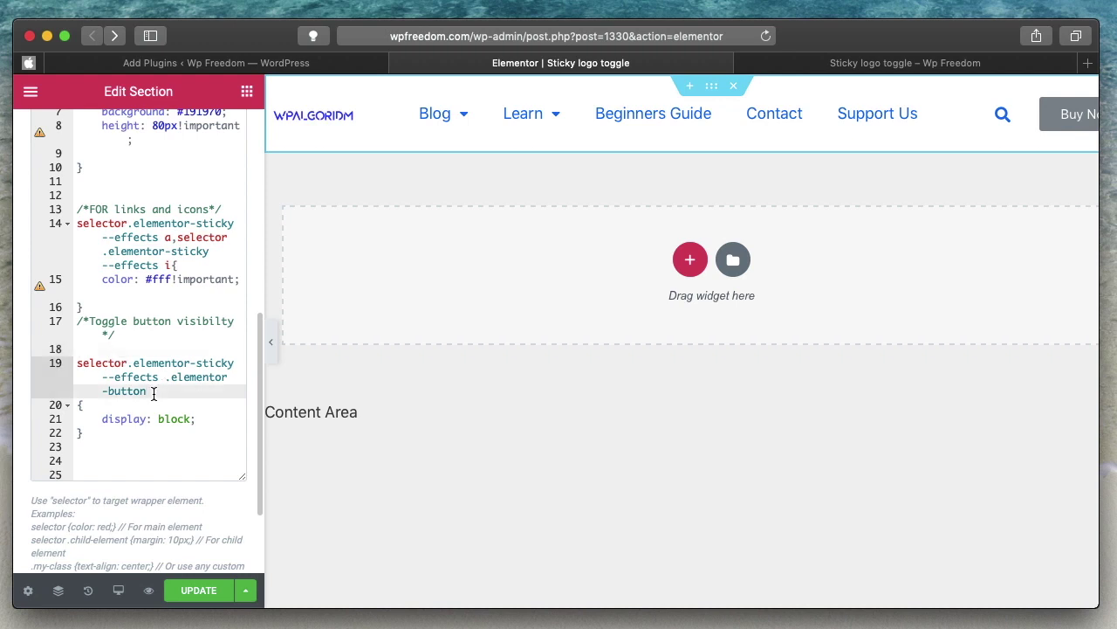
click(110, 351)
key(Return)
key(Up)
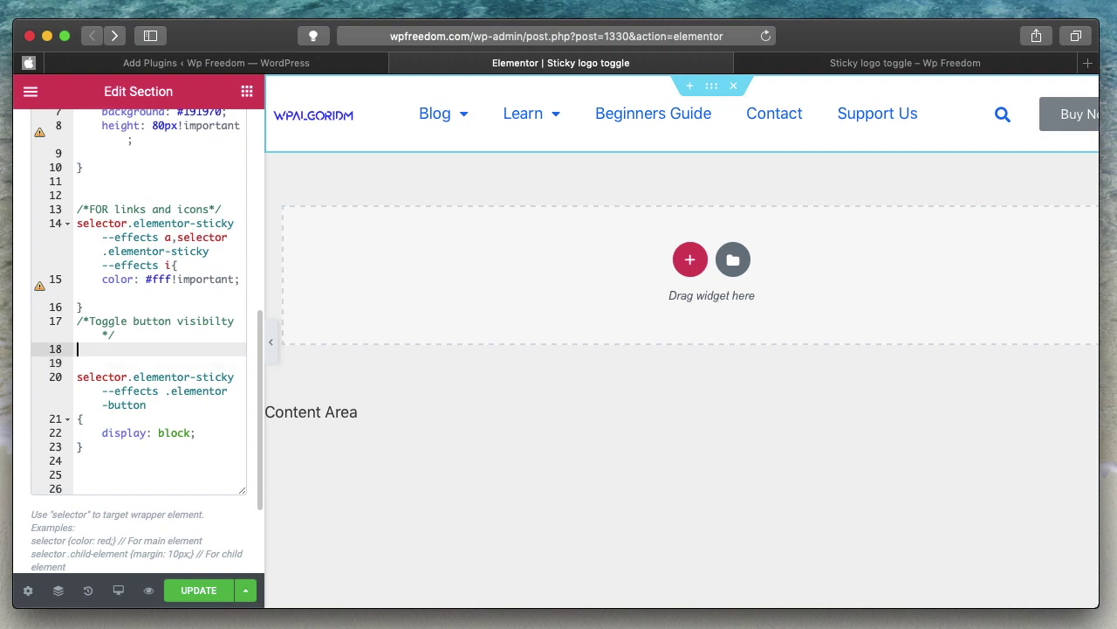
text(selector .el)
key(Down)
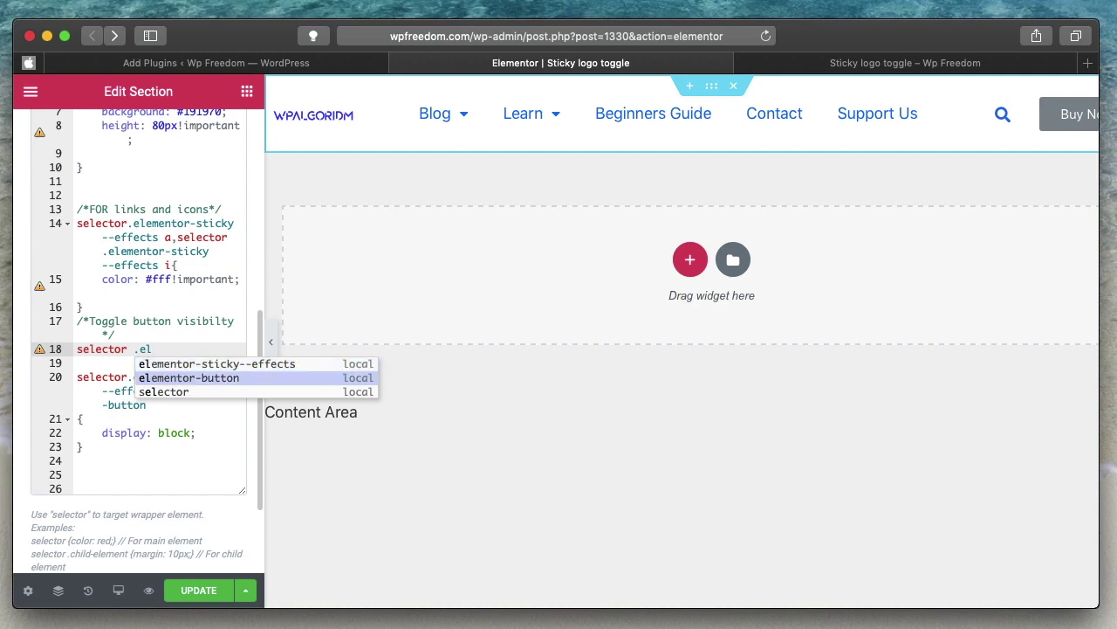
key(Return)
text({)
key(Return)
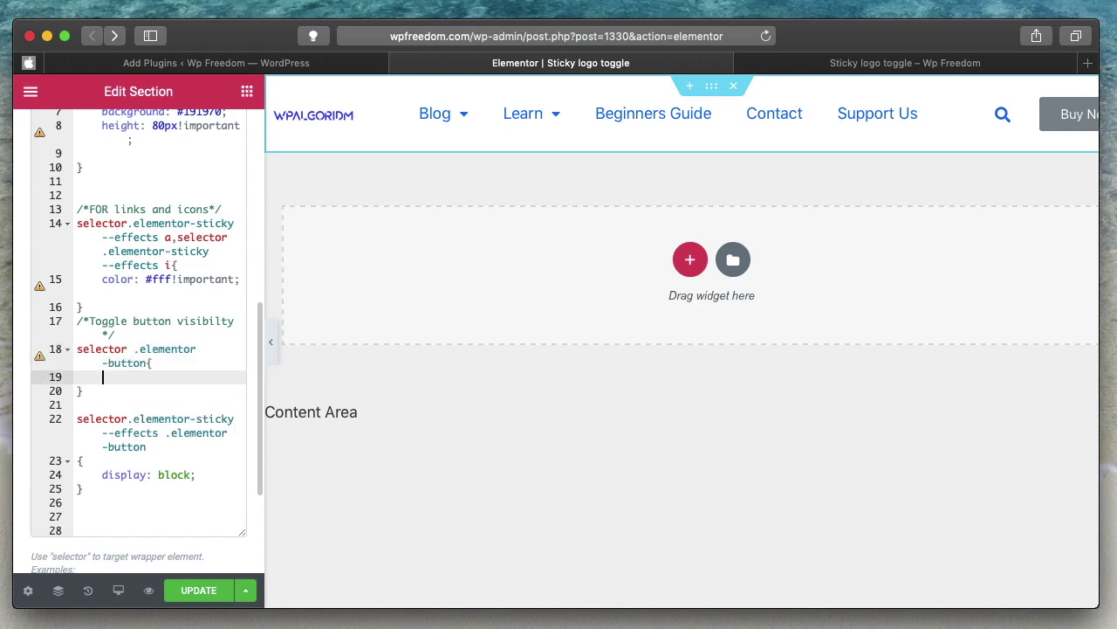
Add display:none; to the non-sticky .elementor-button rule.
text(di)
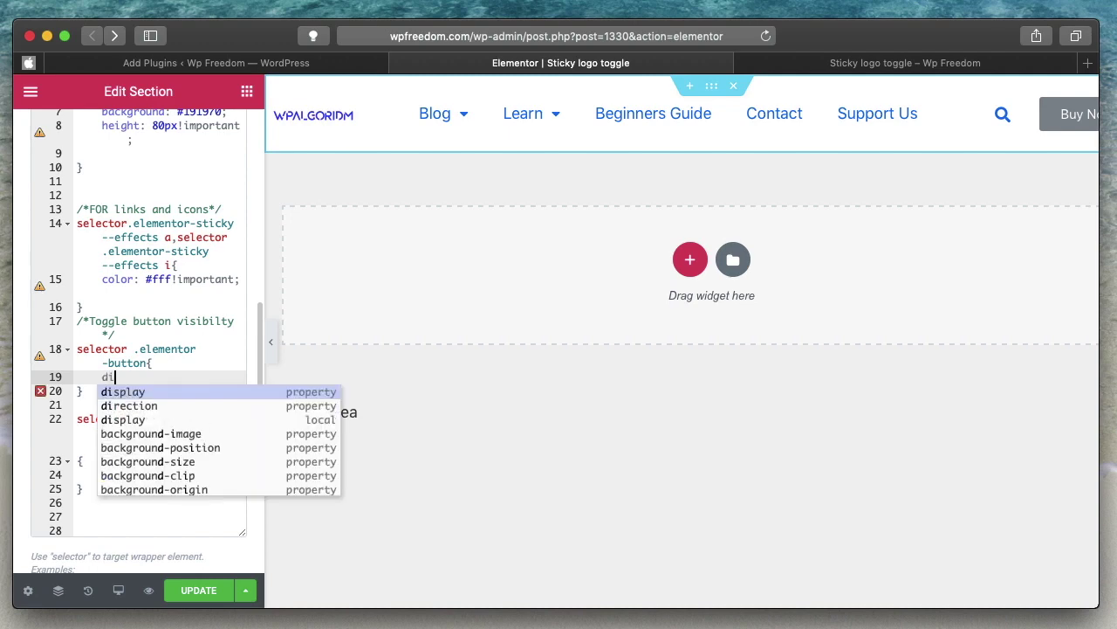
key(Return)
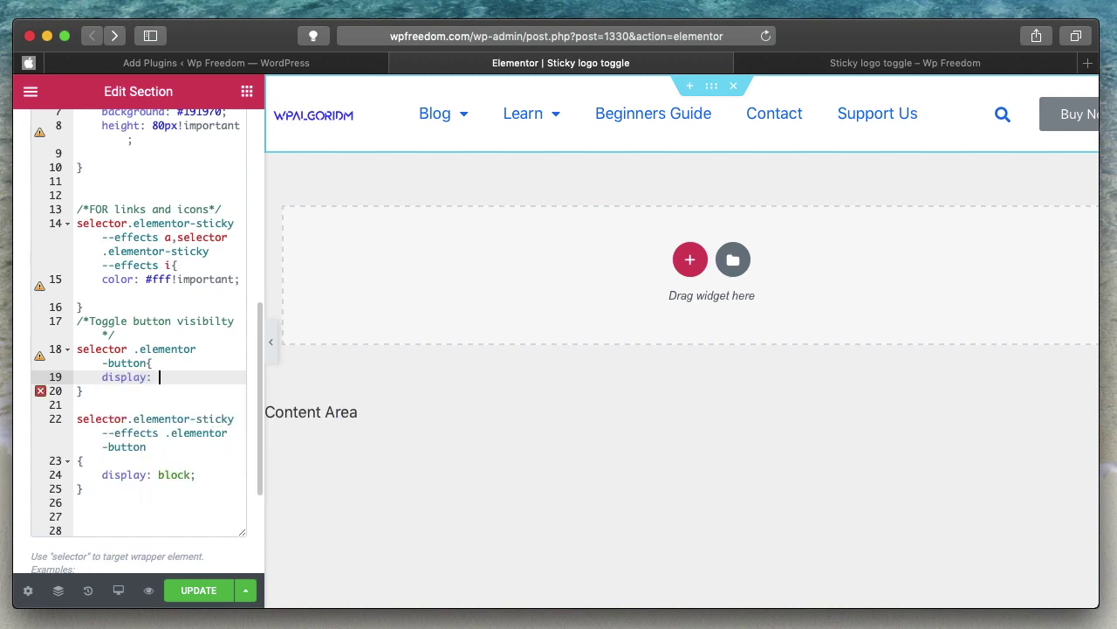
click(118, 377)
click(170, 375)
double_click(170, 474)
click(162, 377)
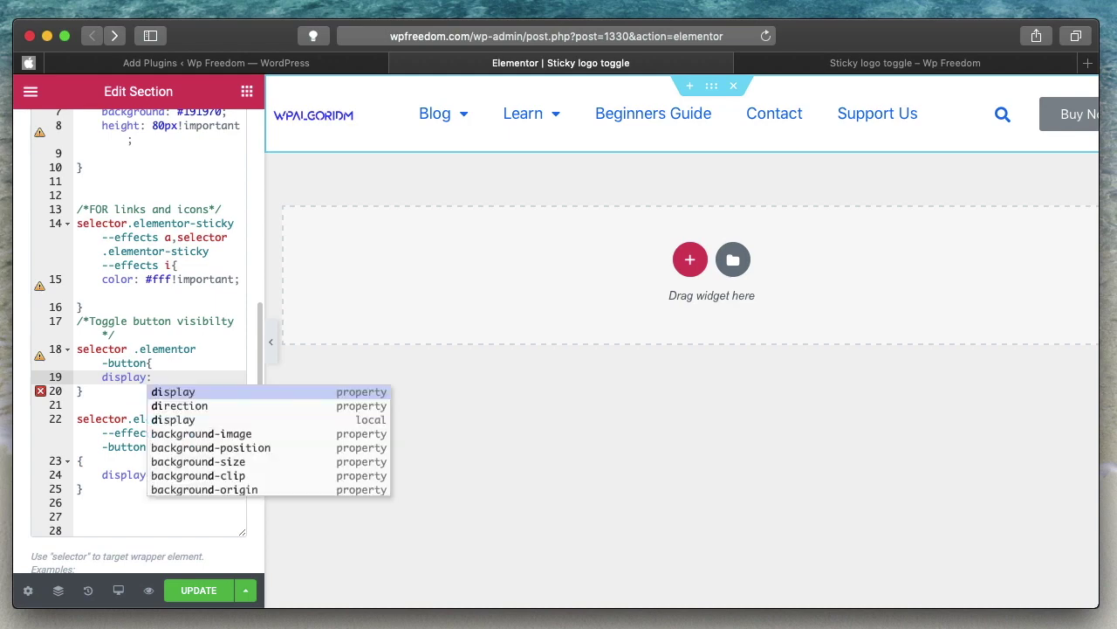
text(none;)
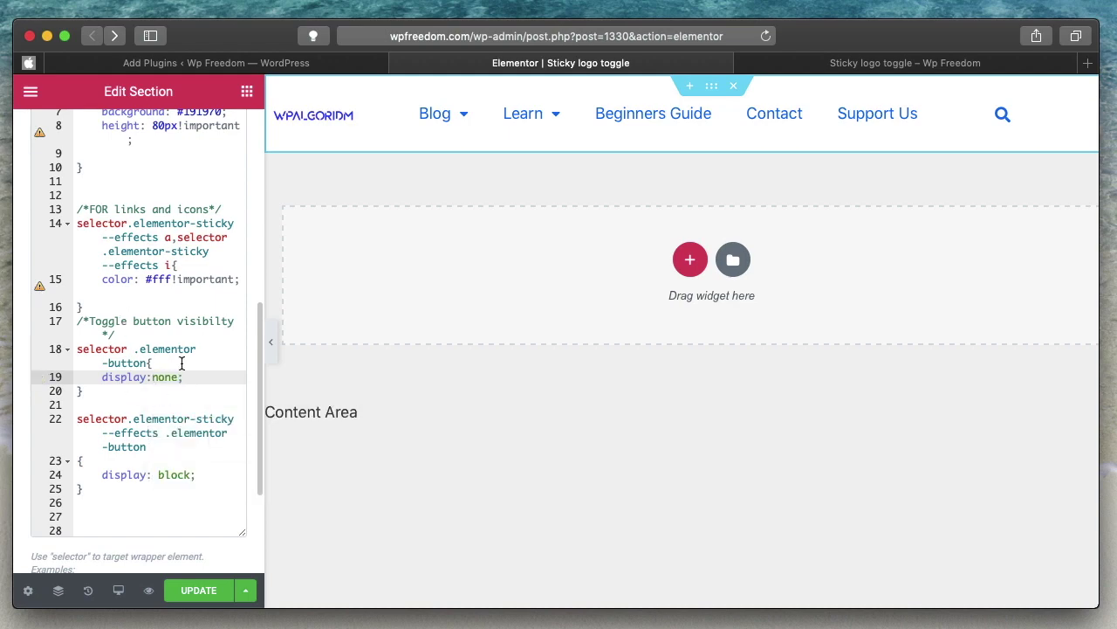
Review the two button rules and update the template.
click(77, 349)
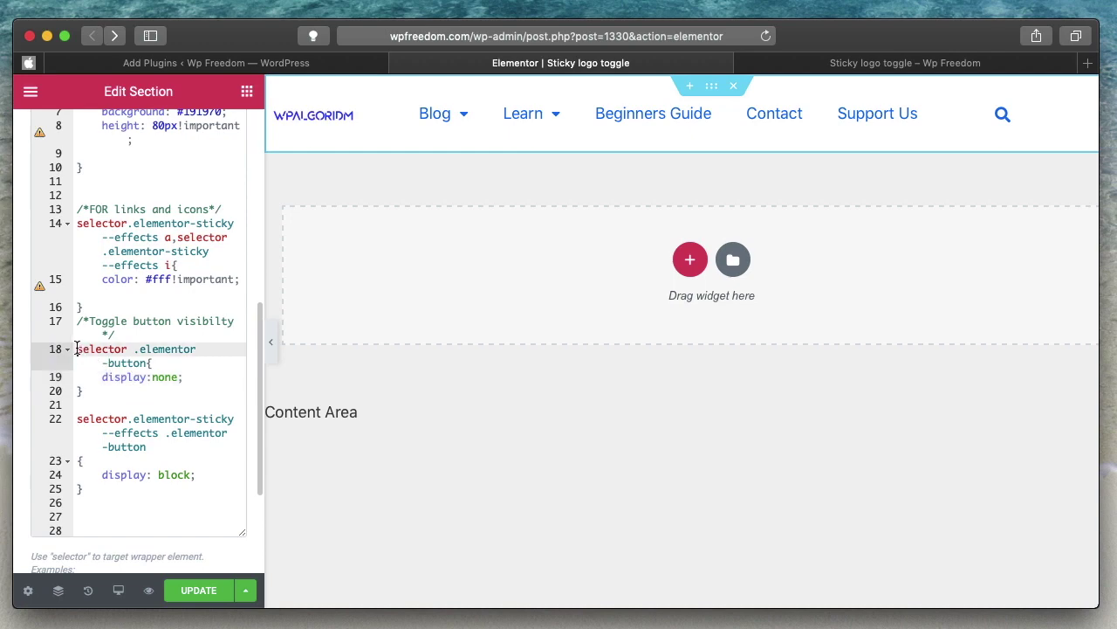
double_click(176, 475)
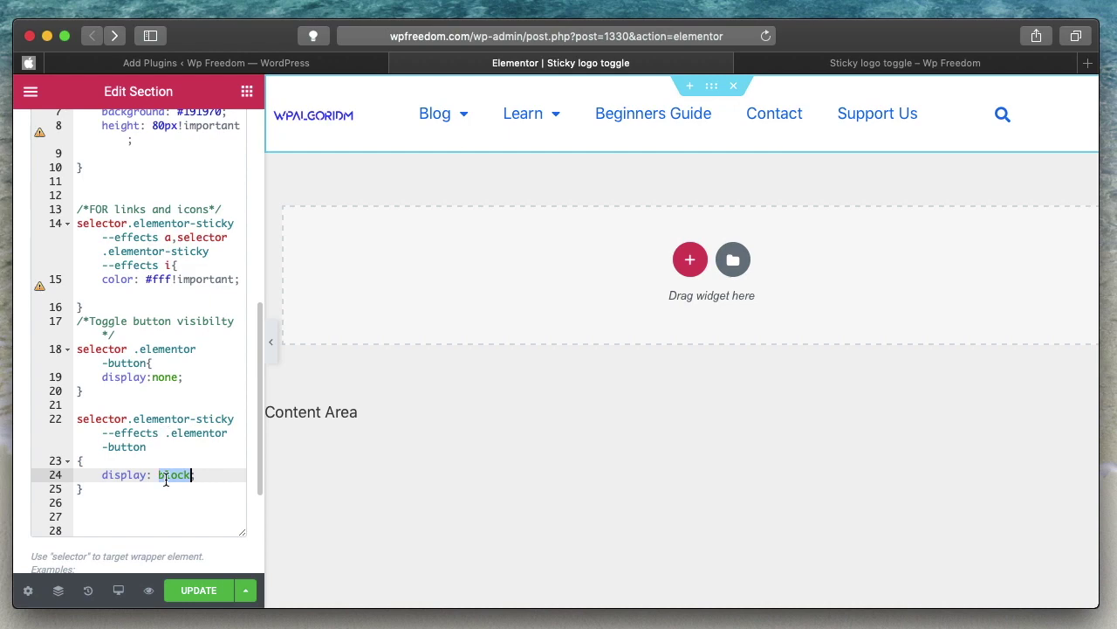
click(187, 591)
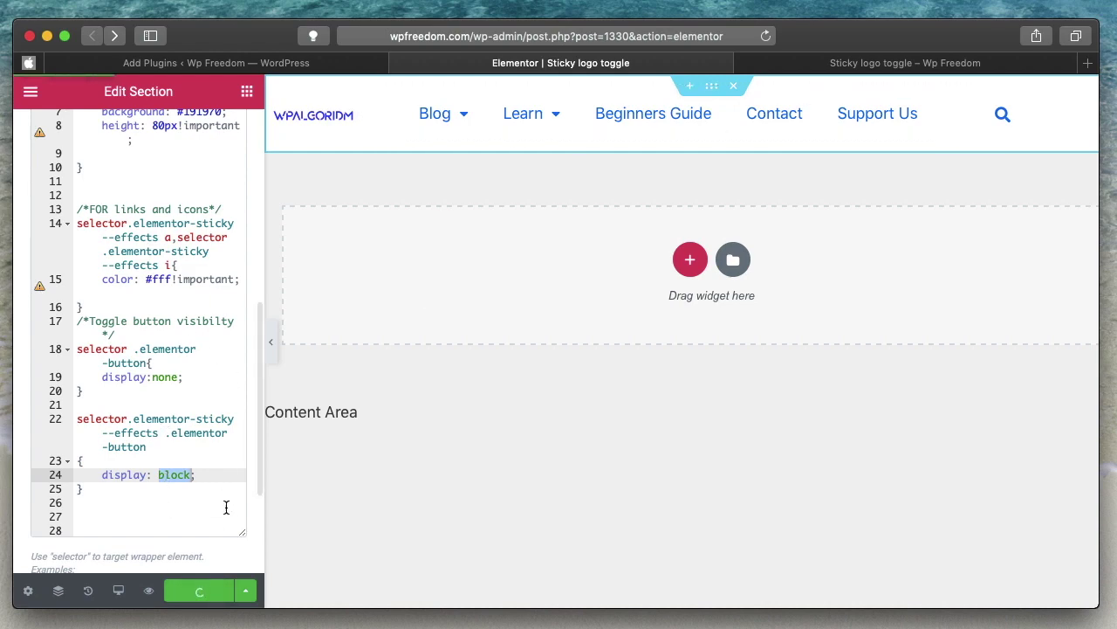
Reload the preview page and scroll it down and up to check the Buy Now button's visibility in both header states.
click(918, 63)
key(super+r)
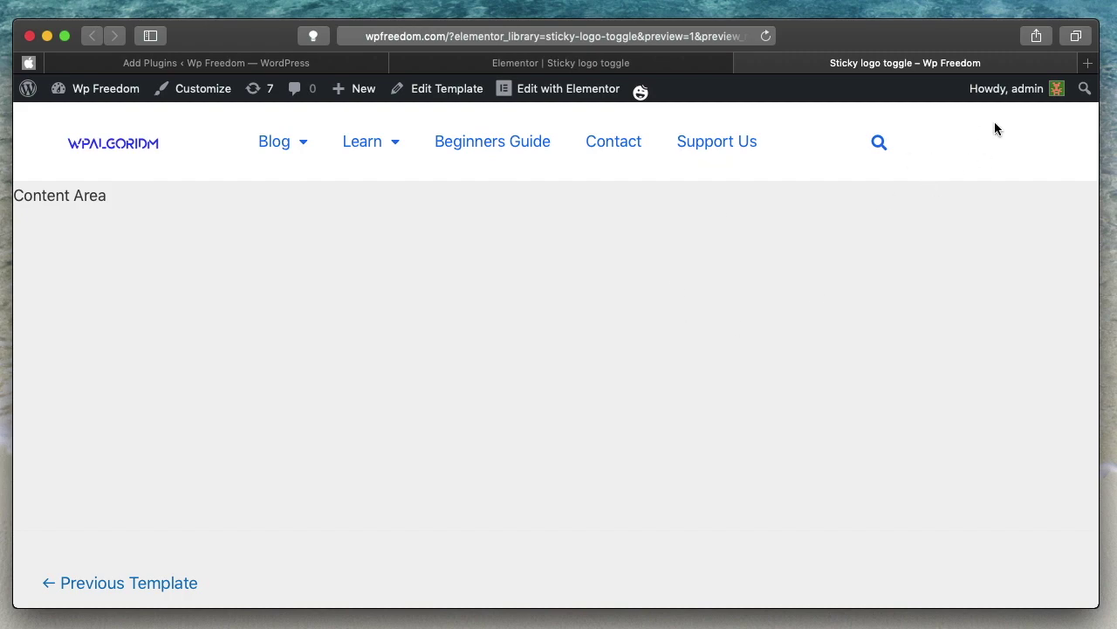
scroll(670, 352, down, 3)
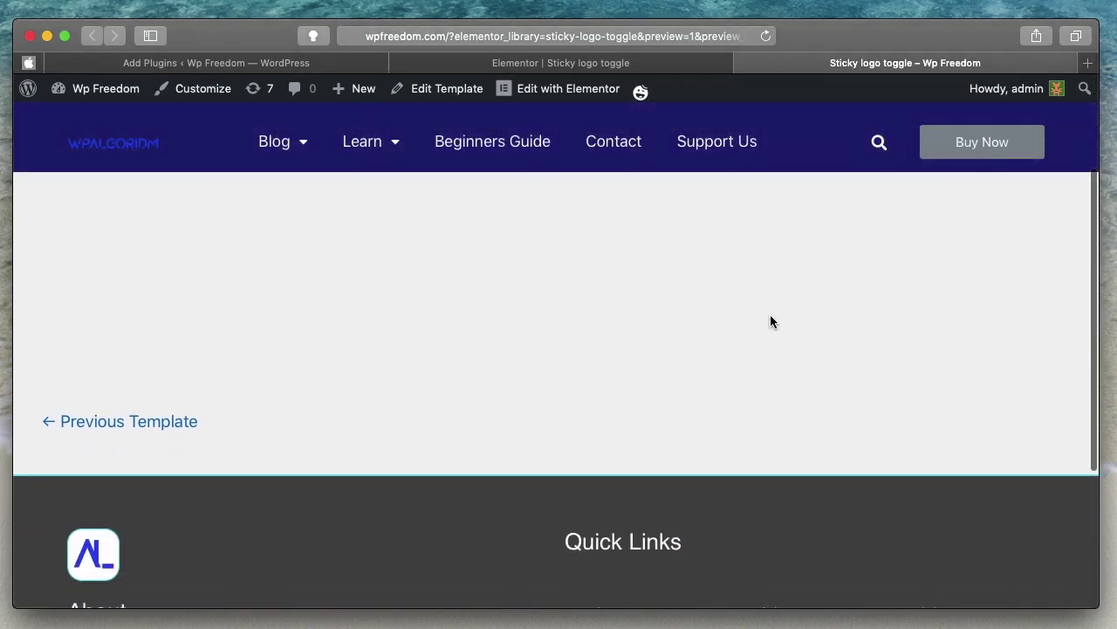
scroll(770, 322, up, 3)
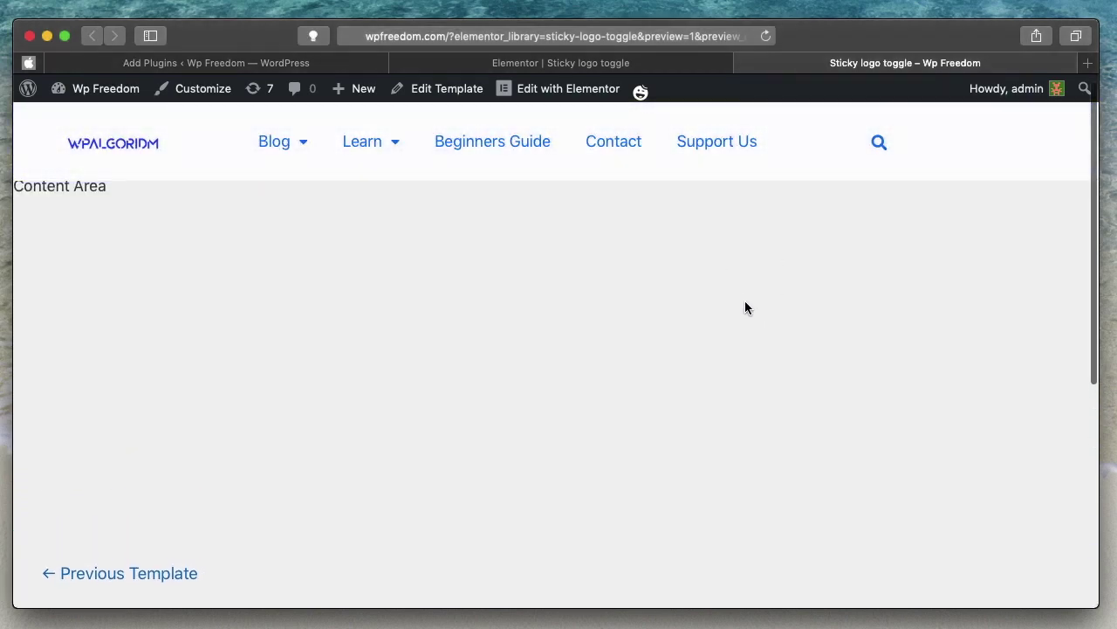
scroll(745, 301, down, 1)
scroll(745, 301, down, 1)
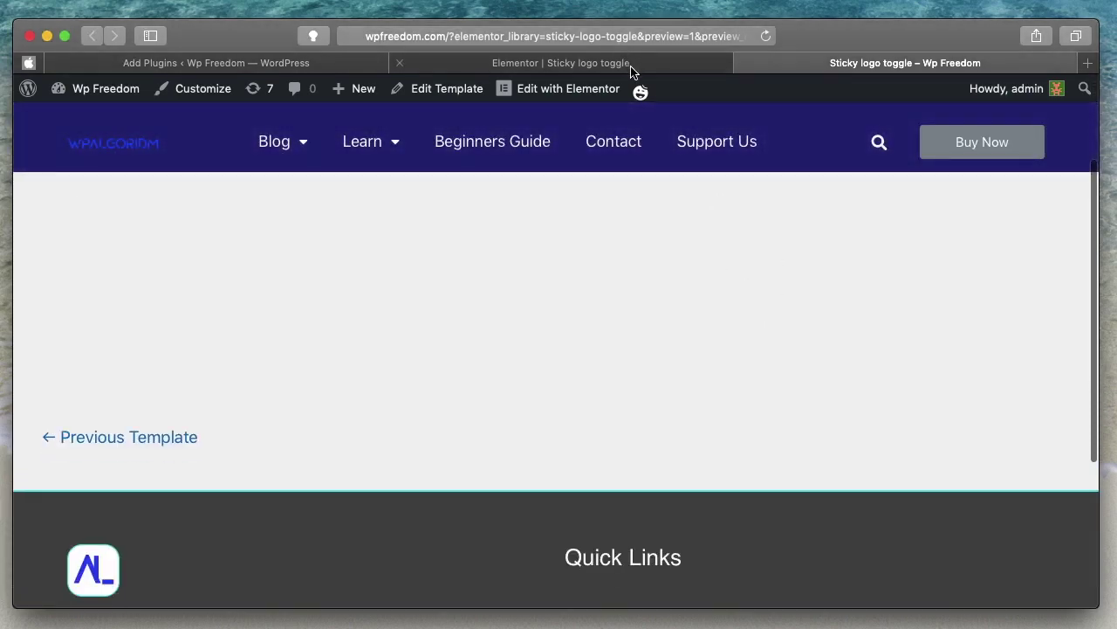
Return to the Elementor editor and examine the transition declaration in the section's custom CSS.
click(632, 64)
scroll(167, 288, up, 3)
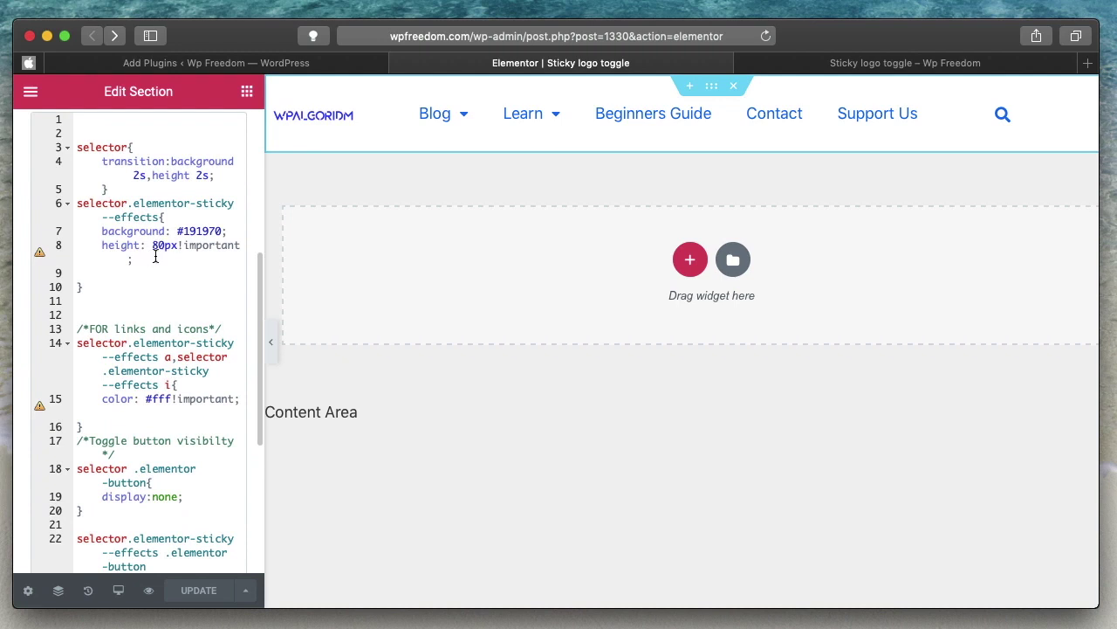
scroll(211, 193, up, 1)
click(211, 184)
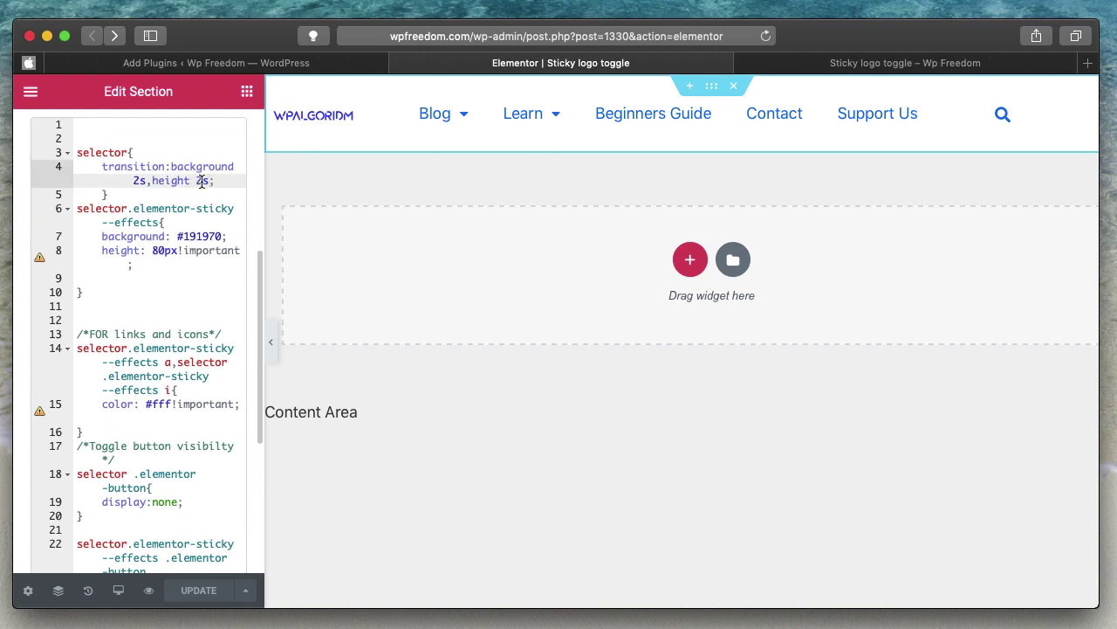
text(;)
key(BackSpace)
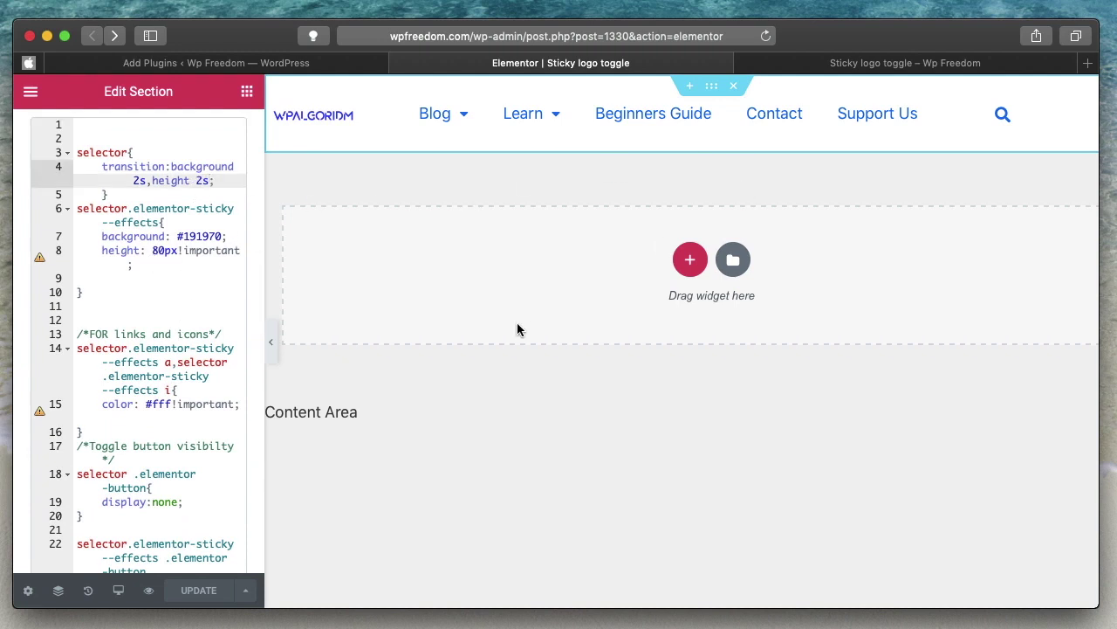
click(931, 64)
click(644, 63)
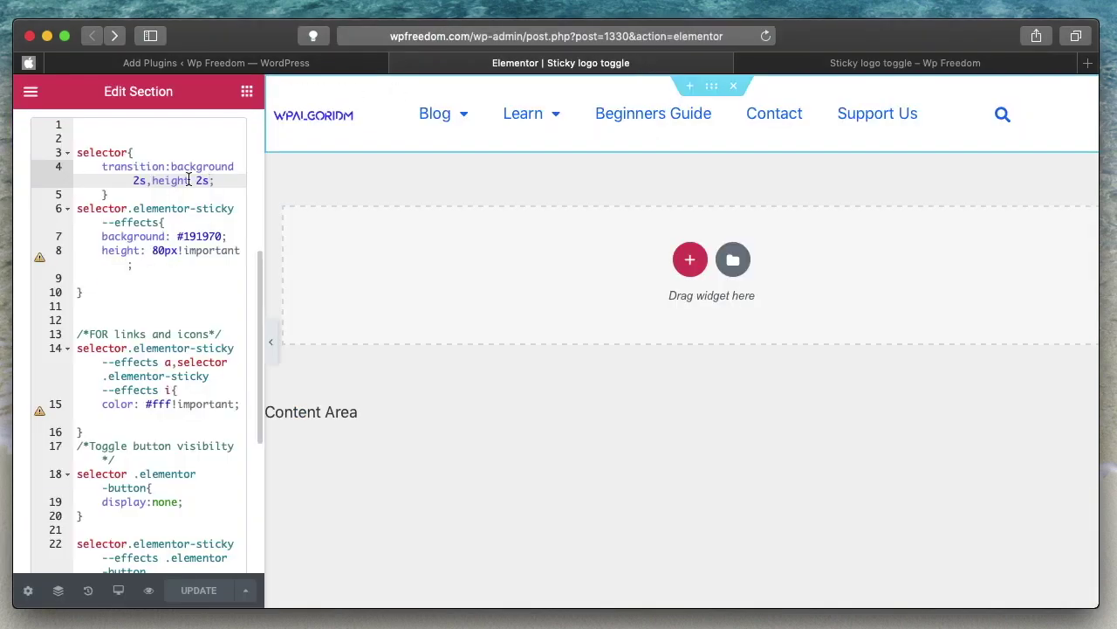
double_click(116, 167)
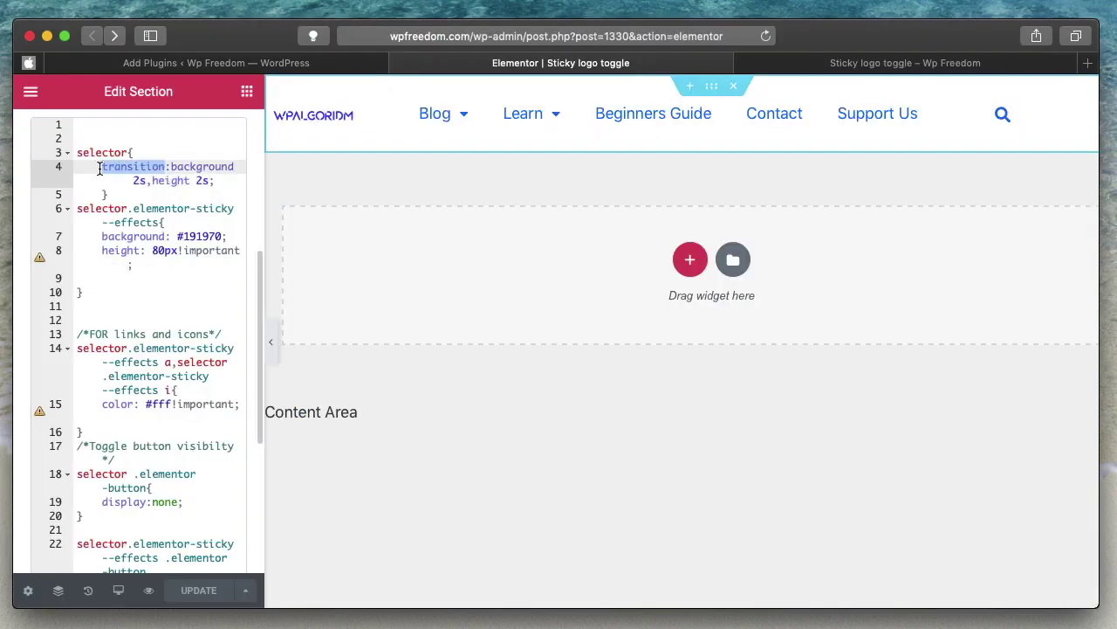
Add a -moz-transition declaration with background 2s,height 2s; above the transition line in the first selector rule.
click(102, 166)
key(Return)
click(103, 166)
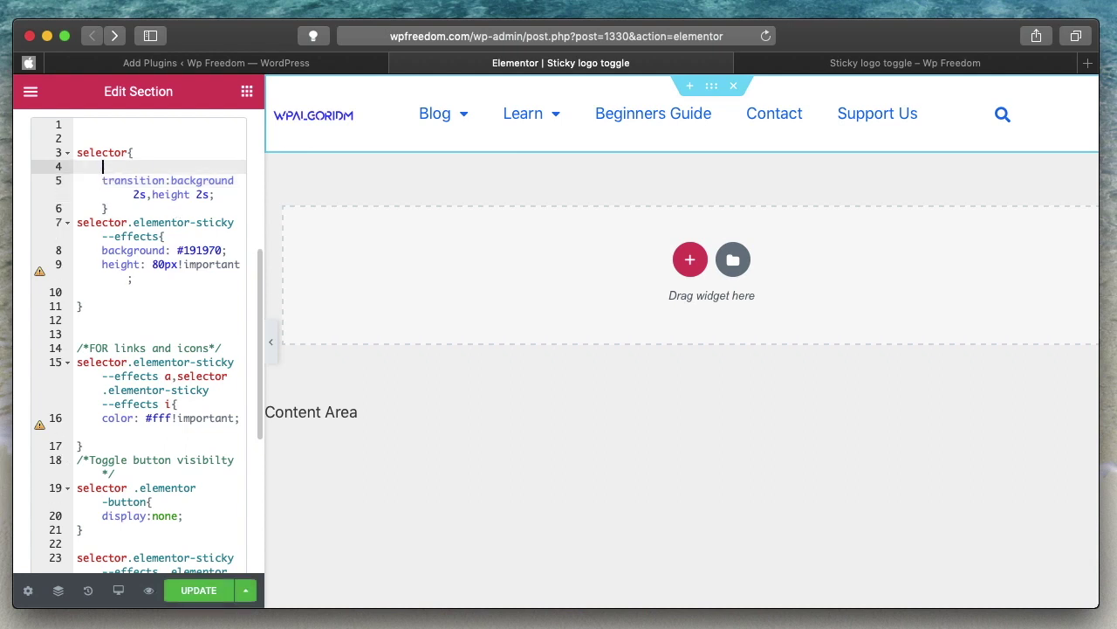
text(-moz)
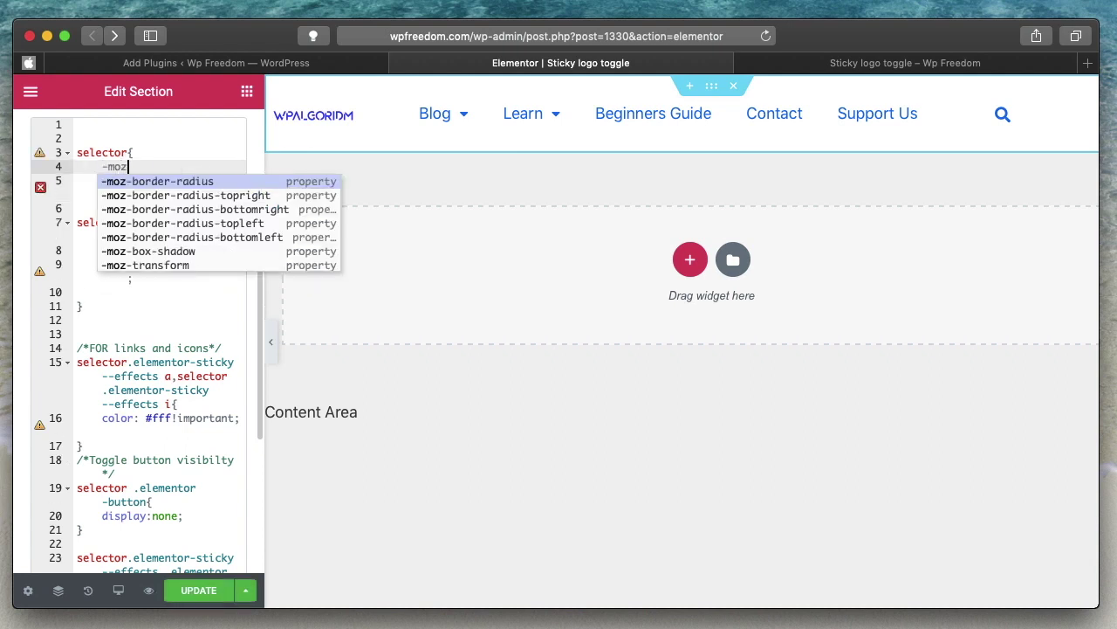
text(-tra)
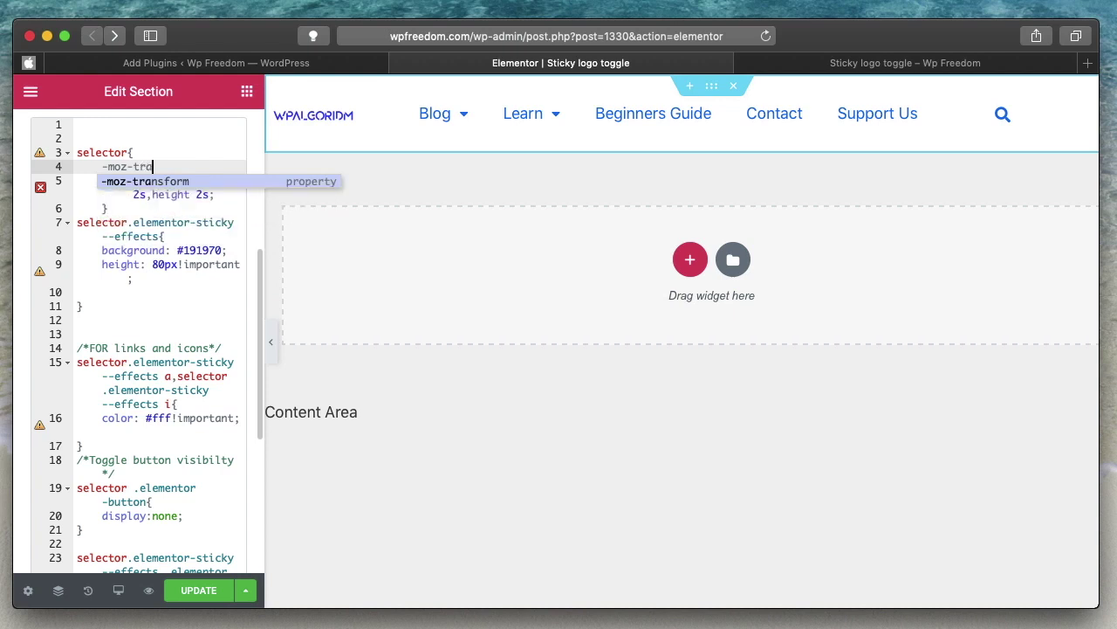
text(nsition:)
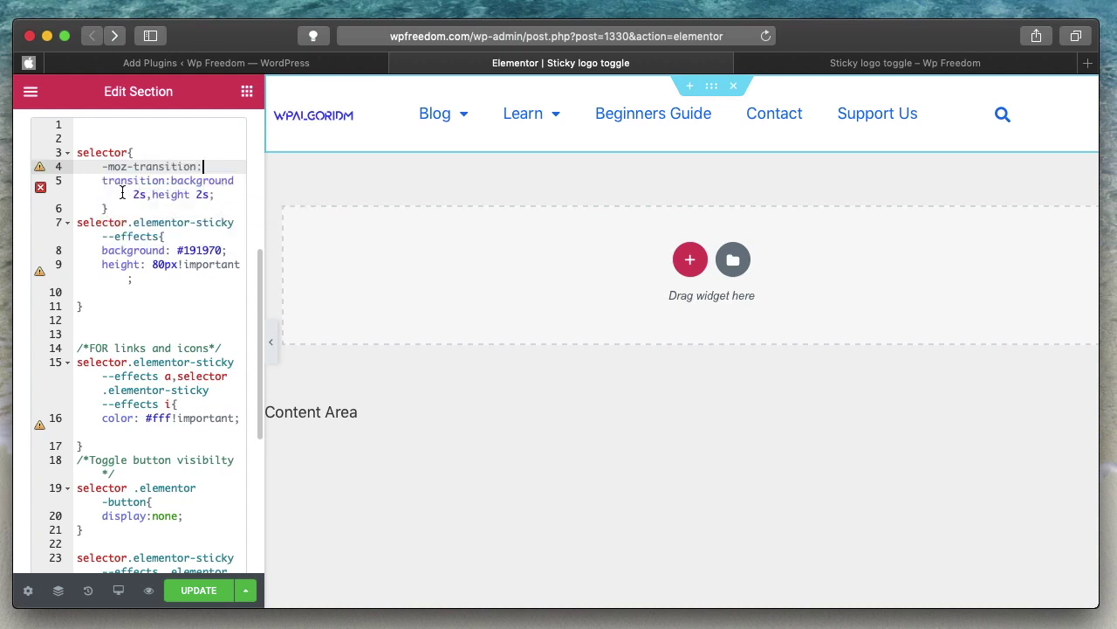
click(173, 181)
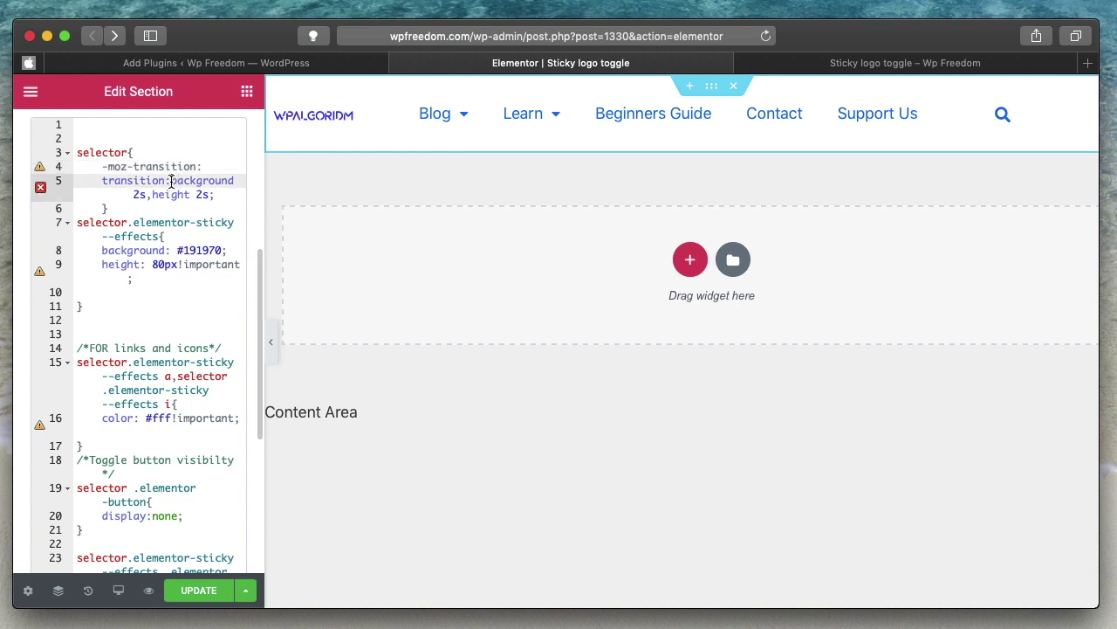
key(Up)
key(End)
text(background  2s,height 2s;)
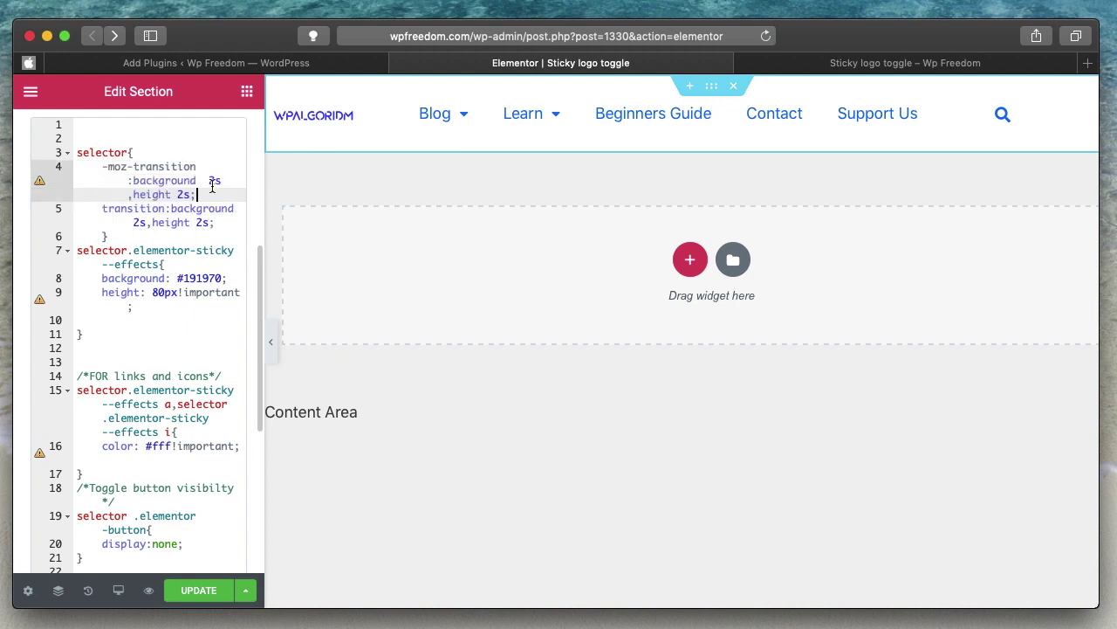
Delete the -moz-transition declaration and its leftover blank line from the first selector rule.
double_click(115, 166)
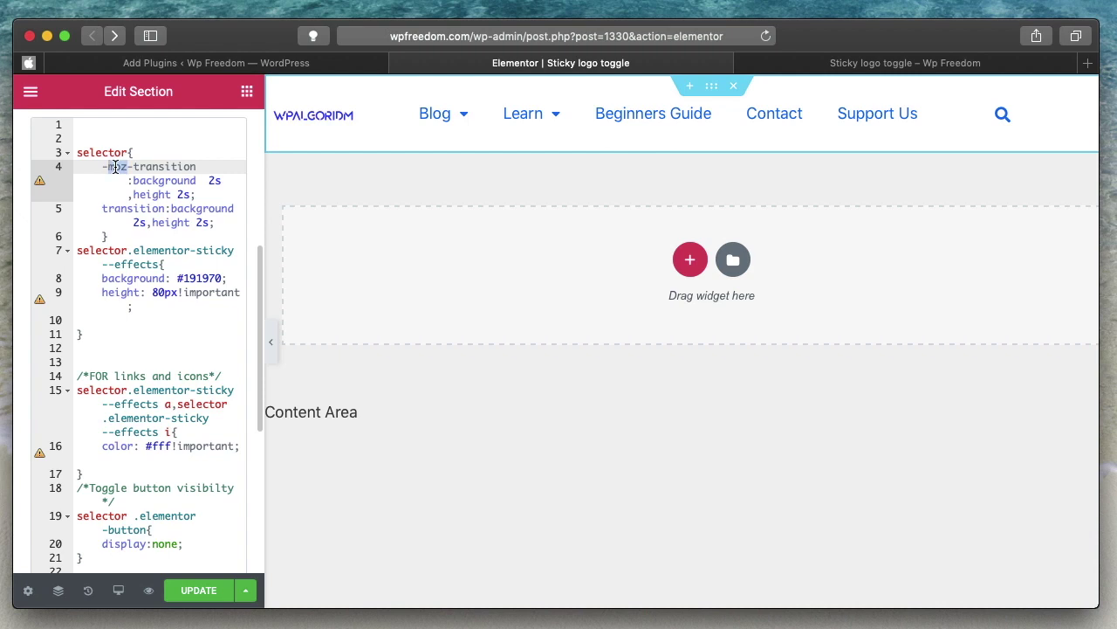
key(Home)
shift+click(215, 195)
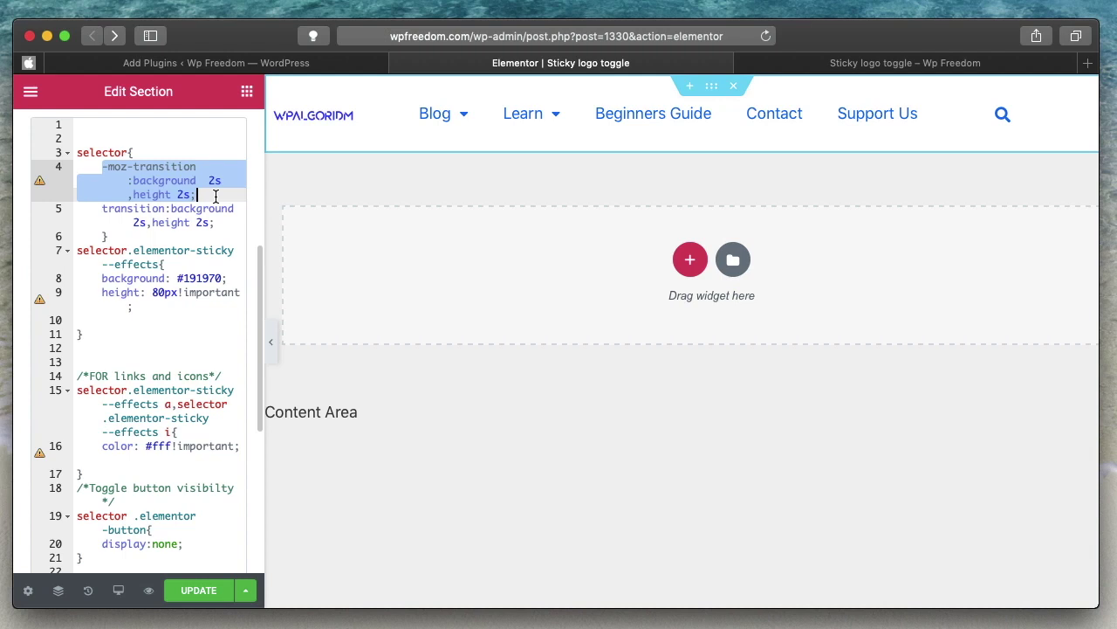
key(BackSpace)
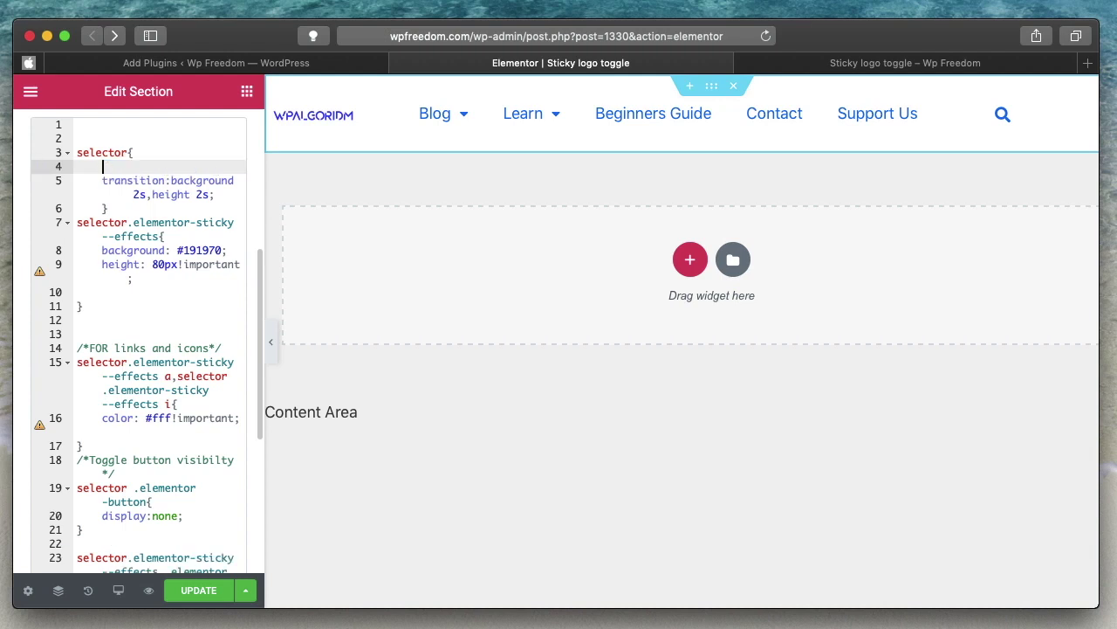
triple_click(166, 181)
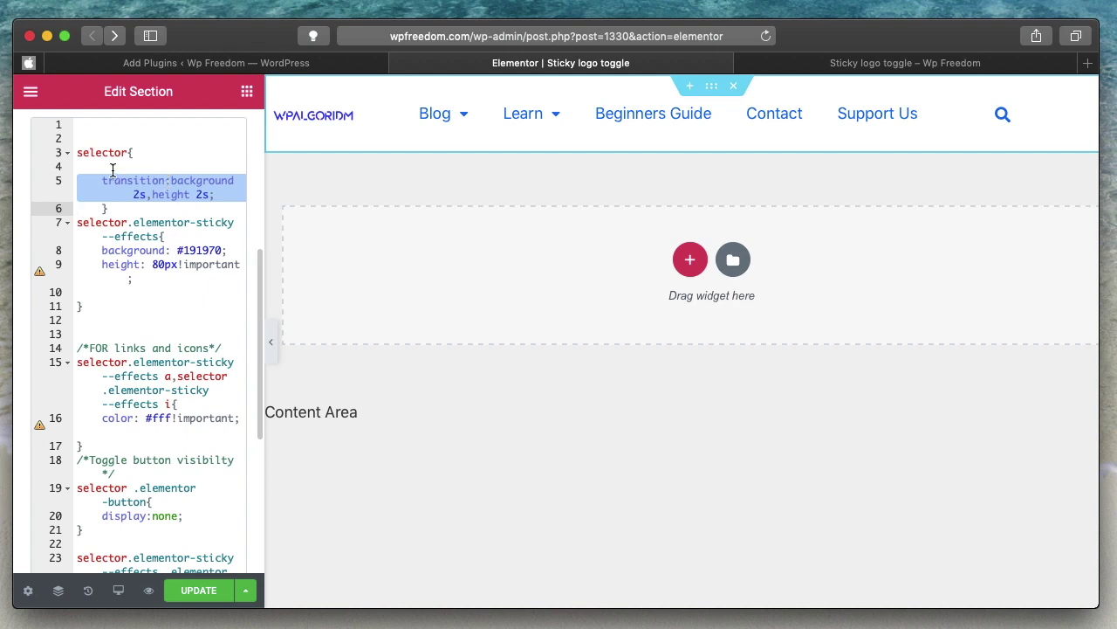
triple_click(113, 167)
double_click(126, 169)
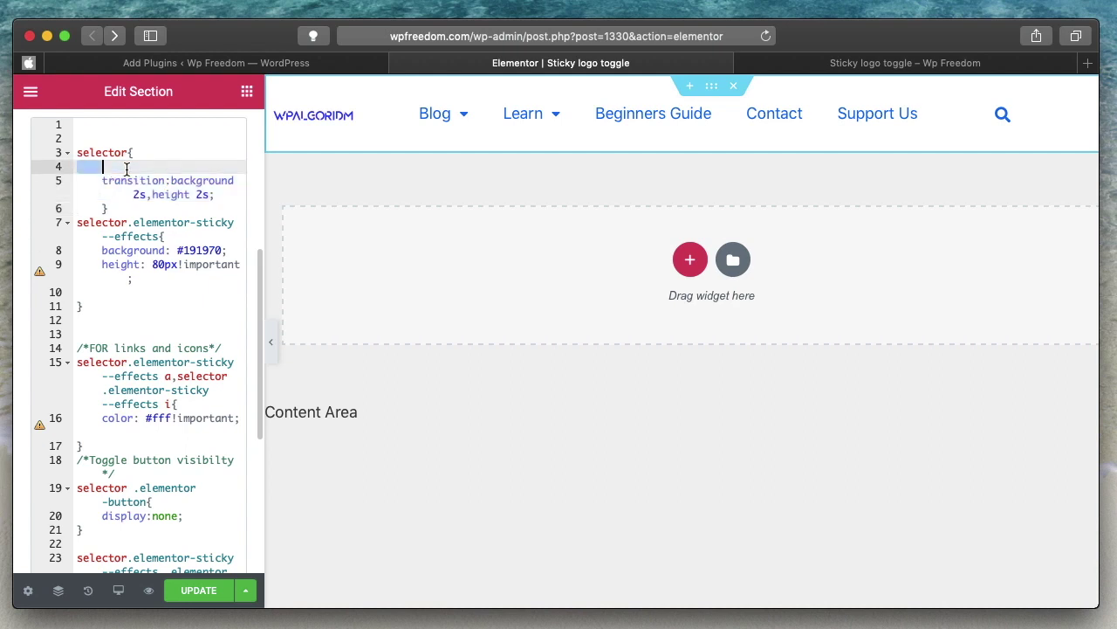
key(BackSpace)
key(BackSpace)
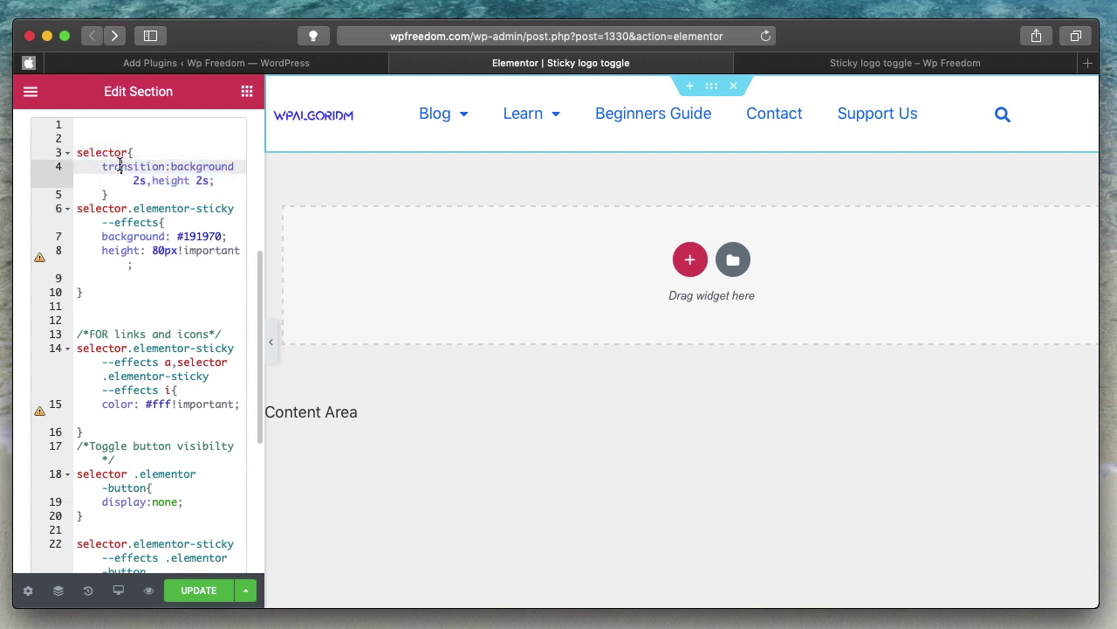
Add the comment "chnaging bg and transition" on the line directly above the first selector rule.
key(alt+shift+Left)
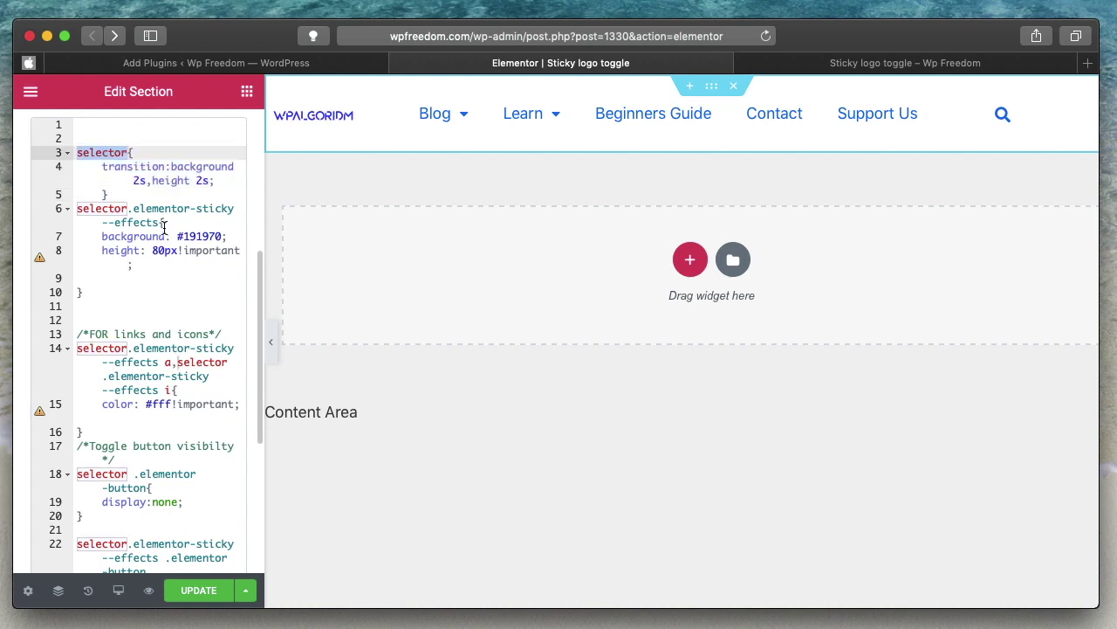
scroll(164, 227, up, 2)
click(109, 190)
key(Down)
key(super+slash)
text(CHha)
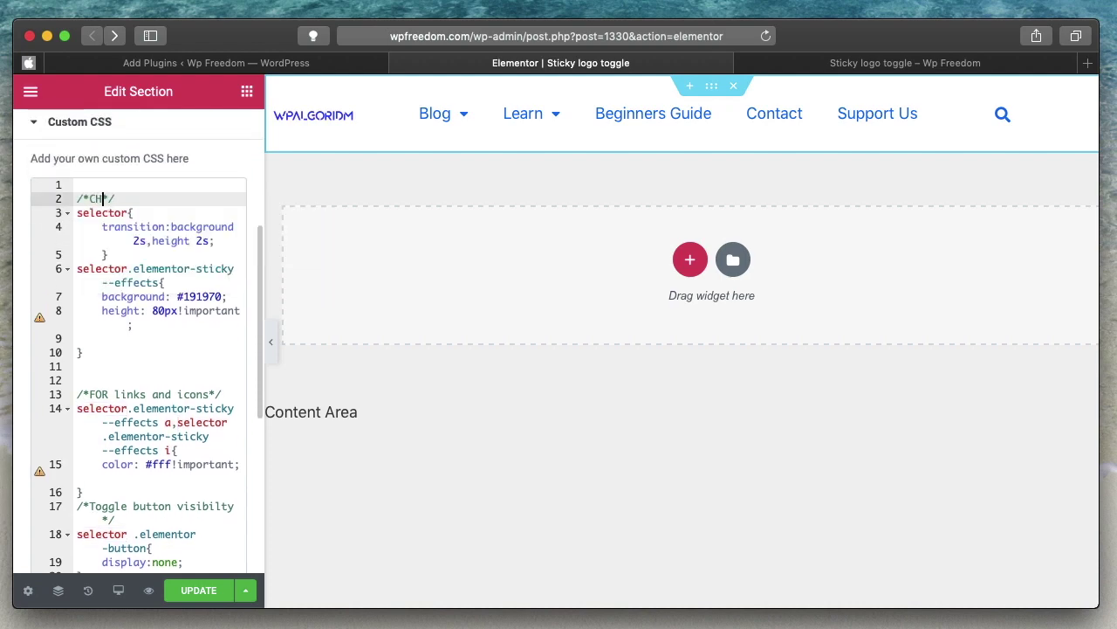
text(n)
key(BackSpace)
key(BackSpace)
text(hnaging bg and transition)
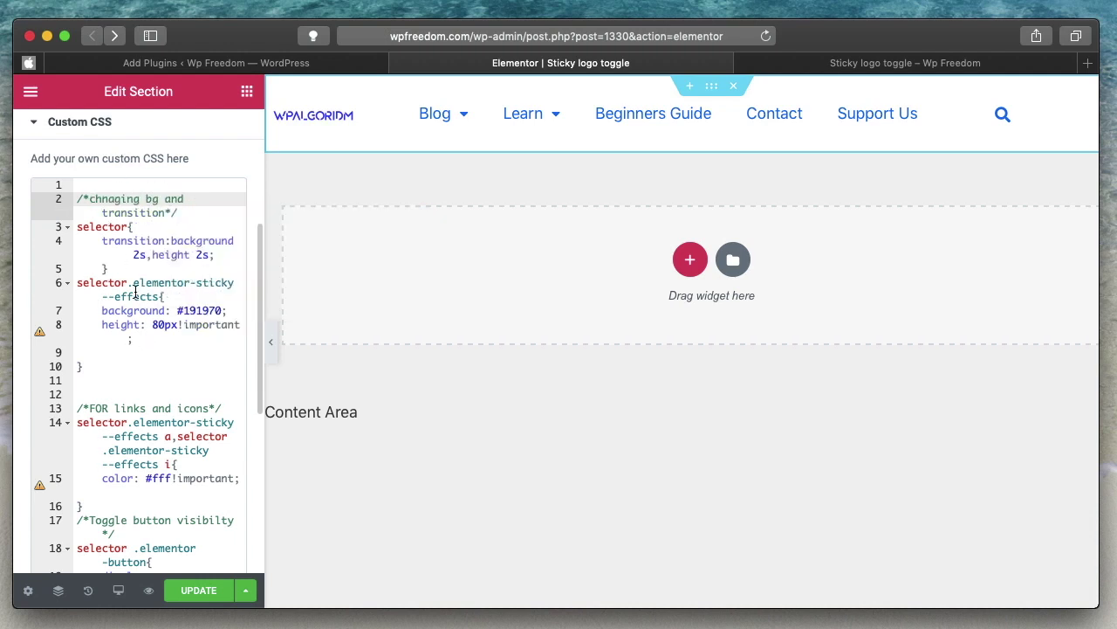
Review the transition declaration and the color rule for sticky links and icons in the custom CSS.
double_click(151, 213)
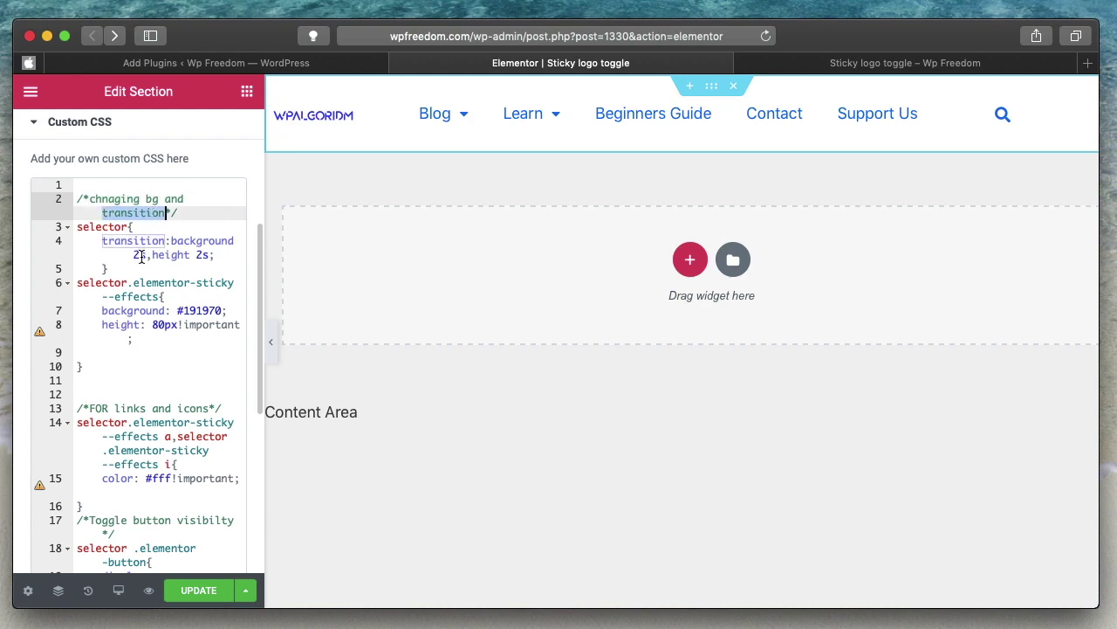
double_click(142, 254)
triple_click(143, 256)
scroll(131, 340, down, 3)
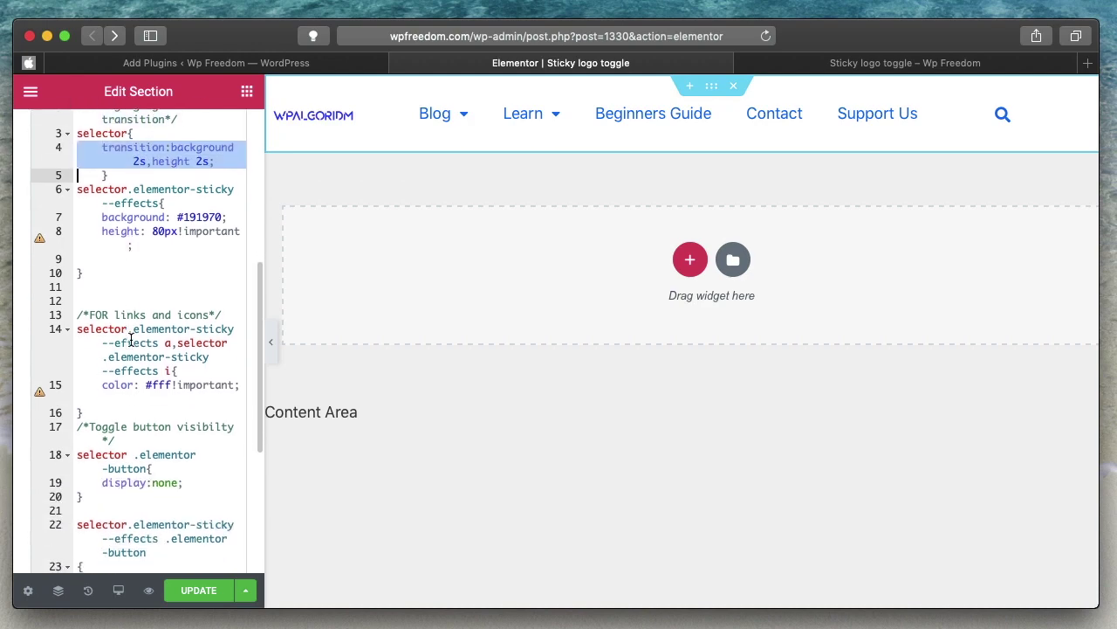
triple_click(169, 343)
scroll(169, 342, down, 3)
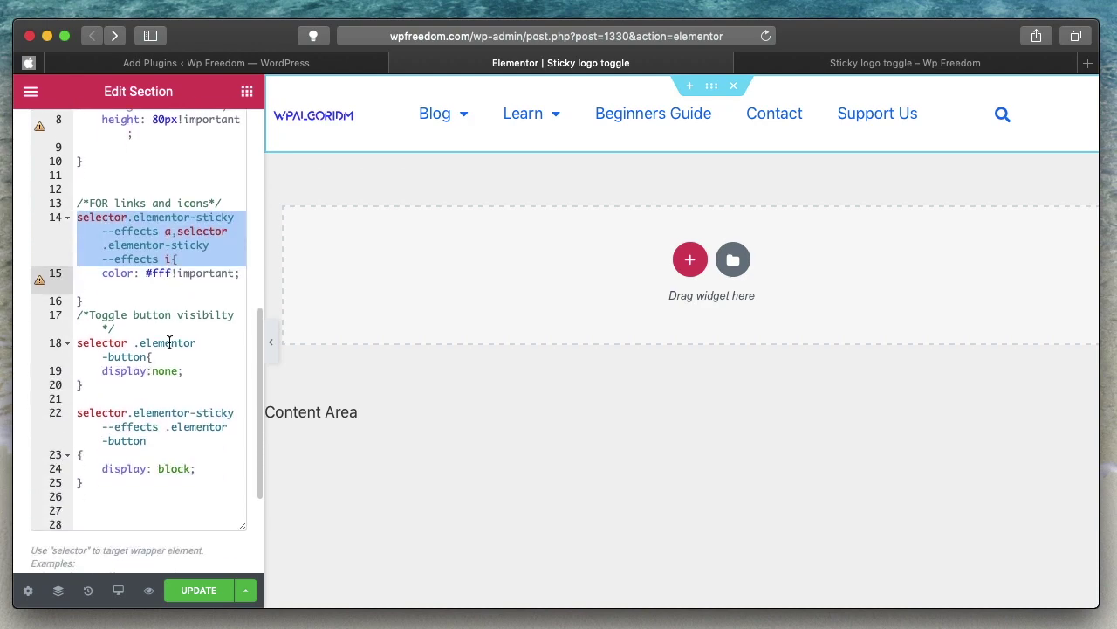
double_click(155, 273)
triple_click(153, 273)
triple_click(154, 273)
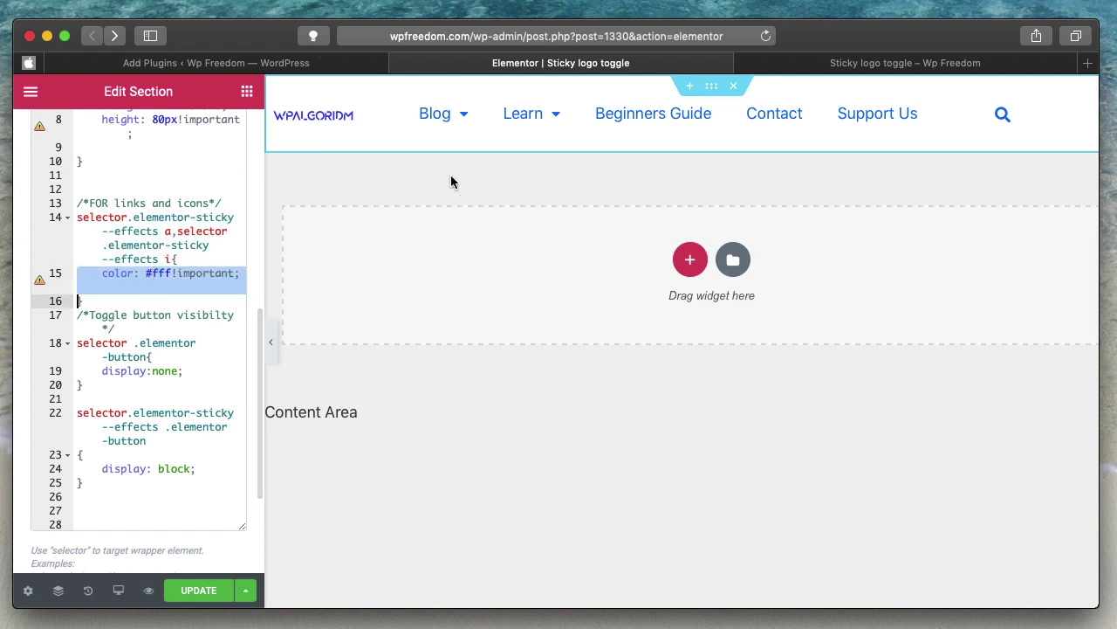
mouse_move(995, 122)
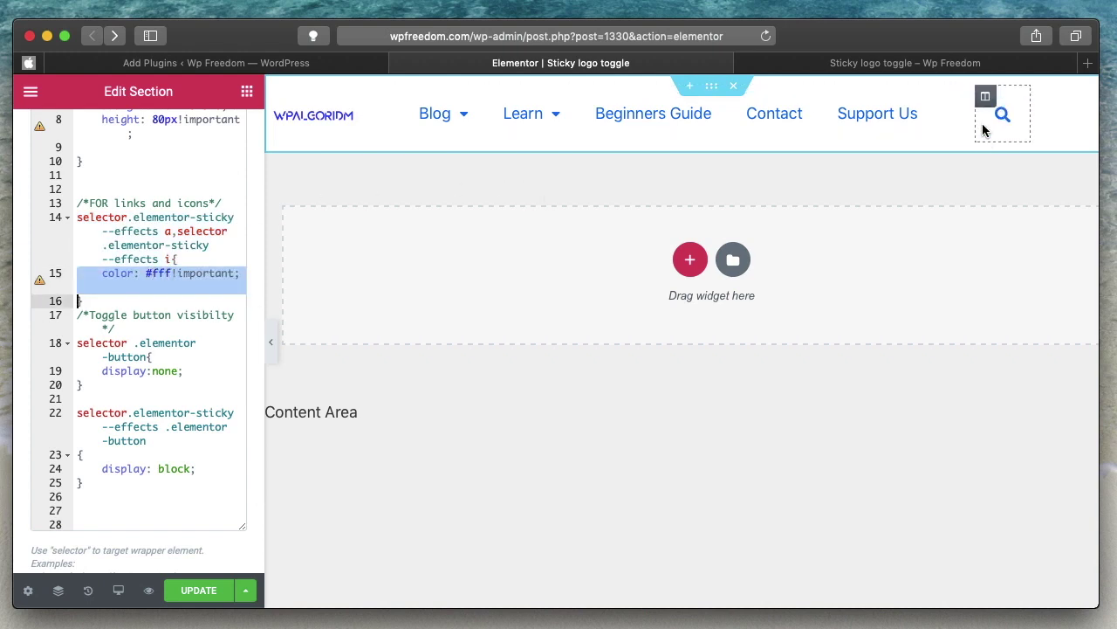
Insert a blank line between the links and icons rule and the "Toggle button visibilty" comment.
triple_click(110, 316)
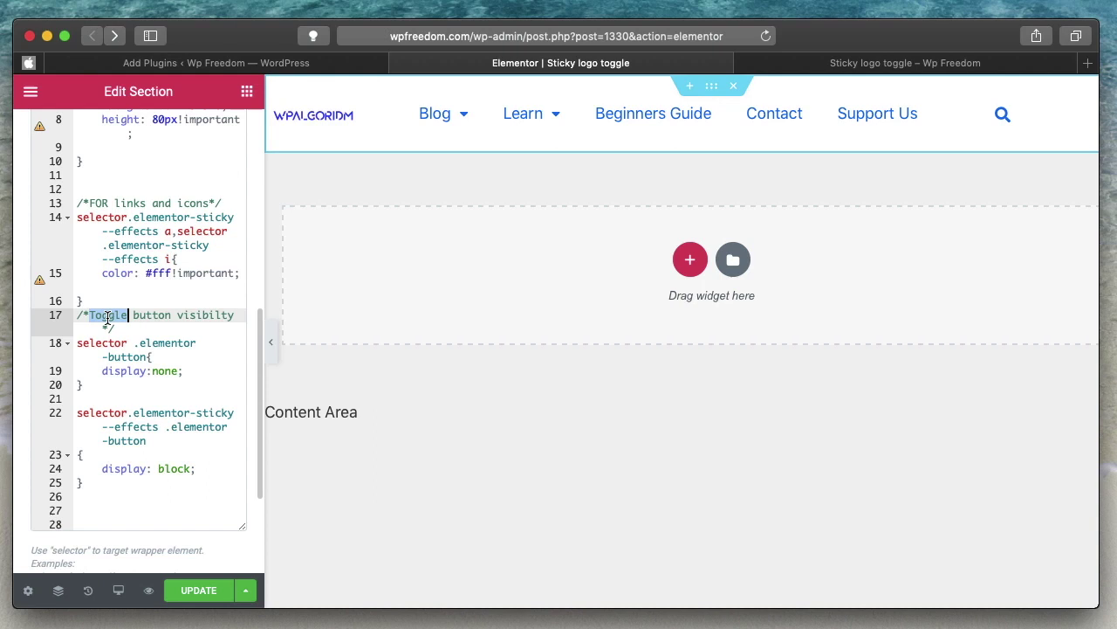
click(101, 298)
key(Return)
Examine the selectors and display values of the non-sticky and sticky .elementor-button rules.
triple_click(145, 371)
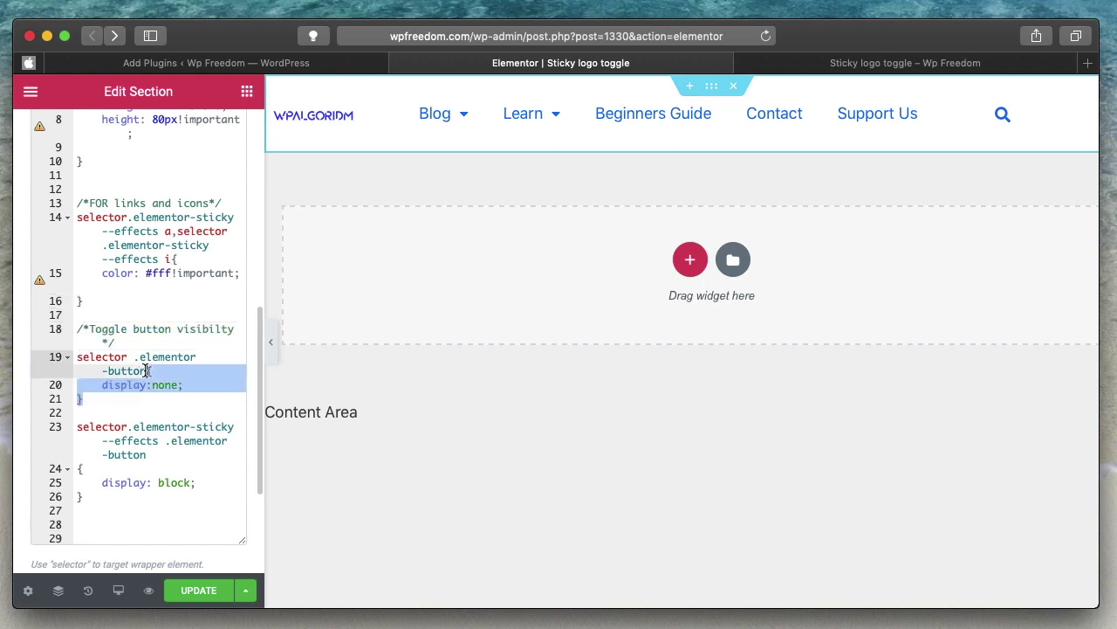
click(163, 384)
double_click(162, 384)
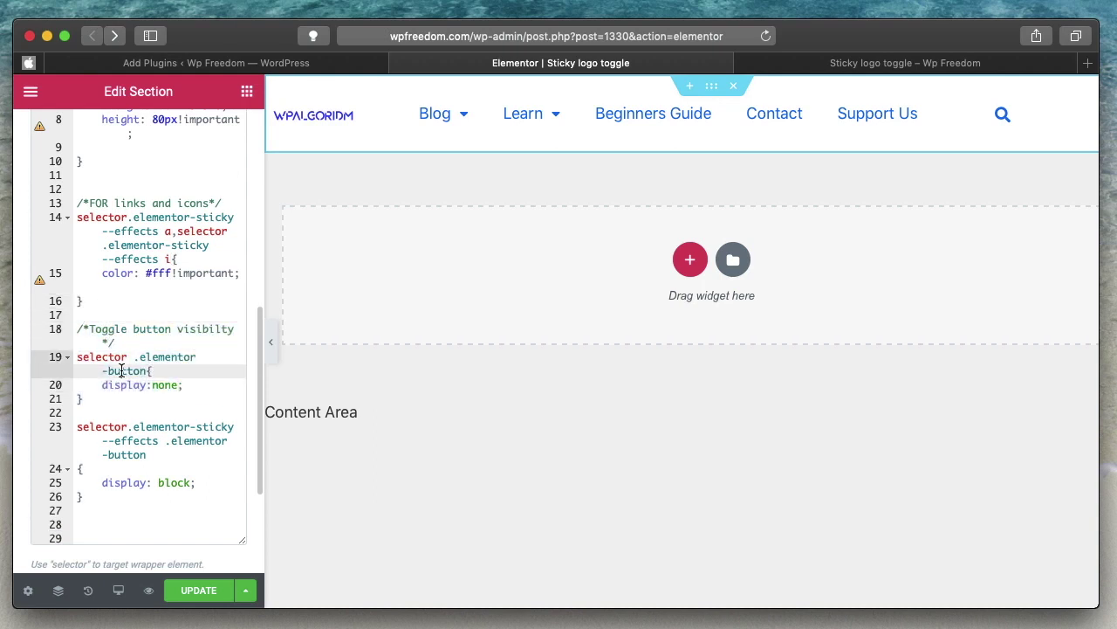
double_click(130, 371)
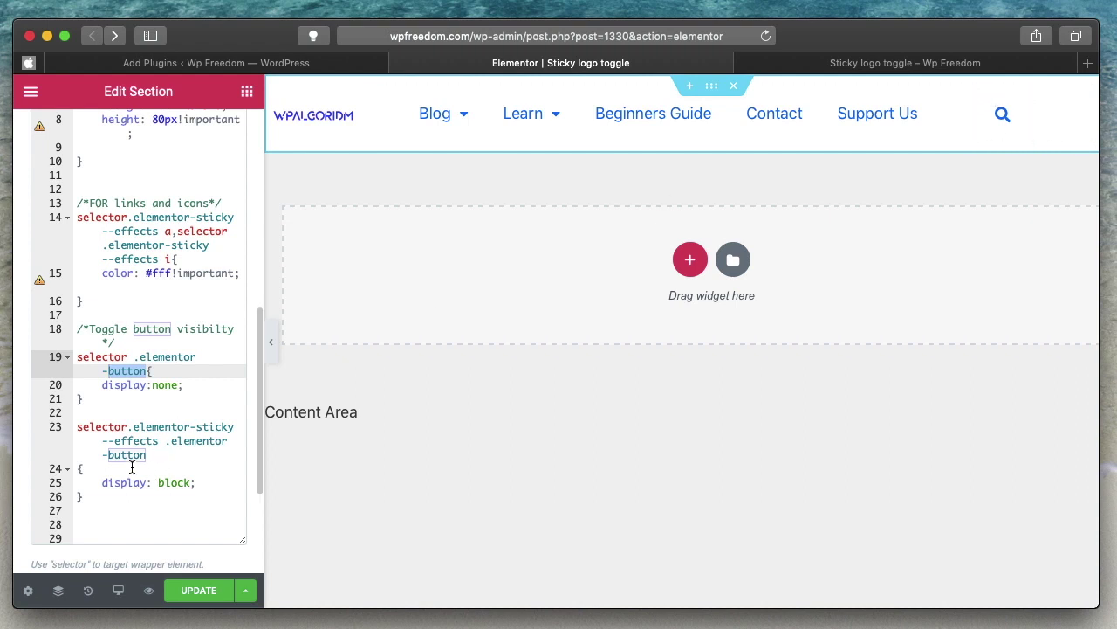
scroll(120, 459, down, 3)
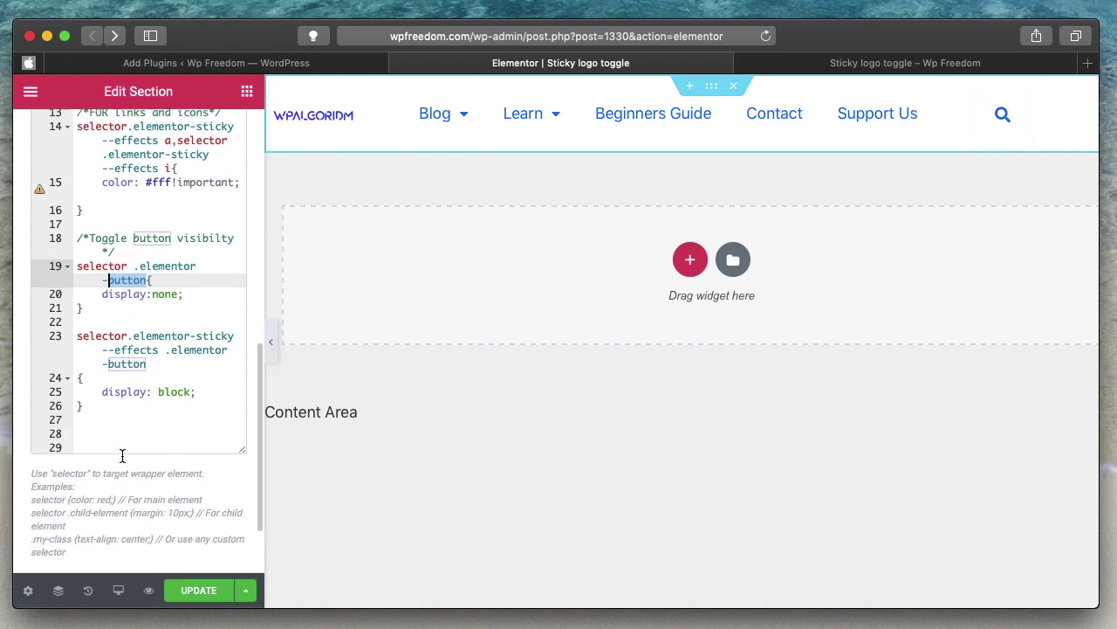
click(164, 384)
double_click(164, 385)
Reload the preview page, scroll it repeatedly to check the header's transition and Buy Now button, and return to the Elementor editor.
click(914, 63)
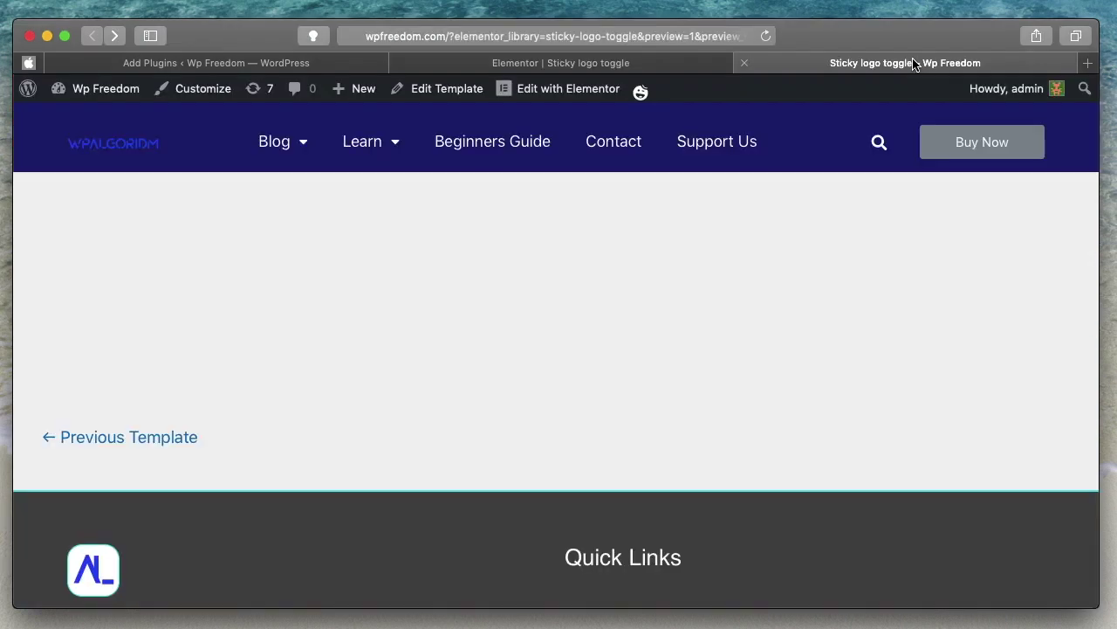
key(super+r)
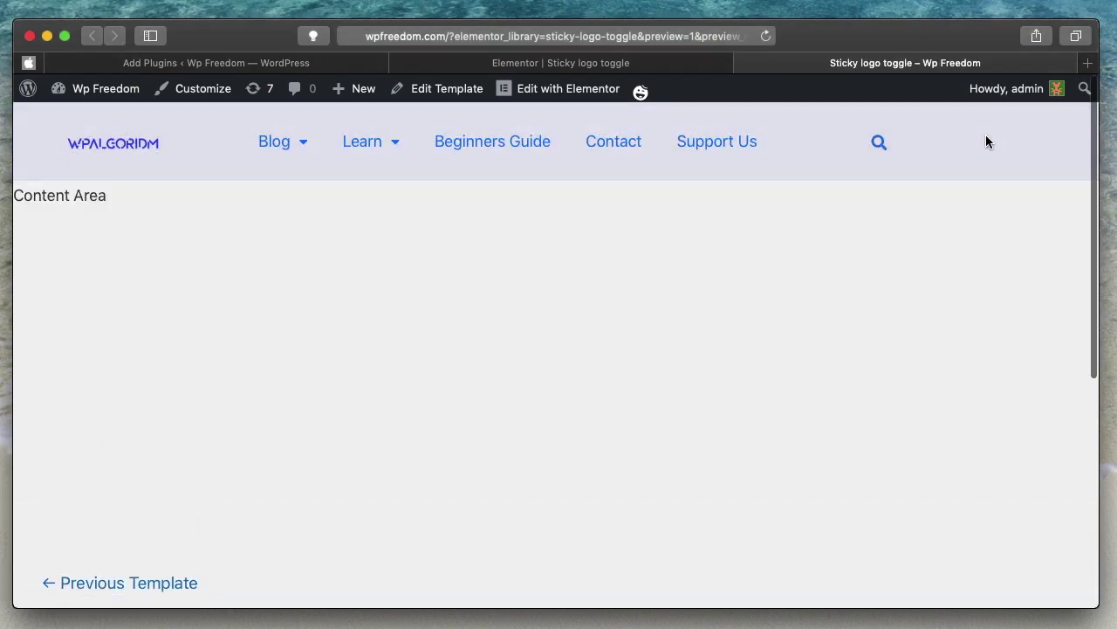
scroll(901, 312, down, 3)
scroll(900, 312, up, 3)
scroll(900, 312, down, 3)
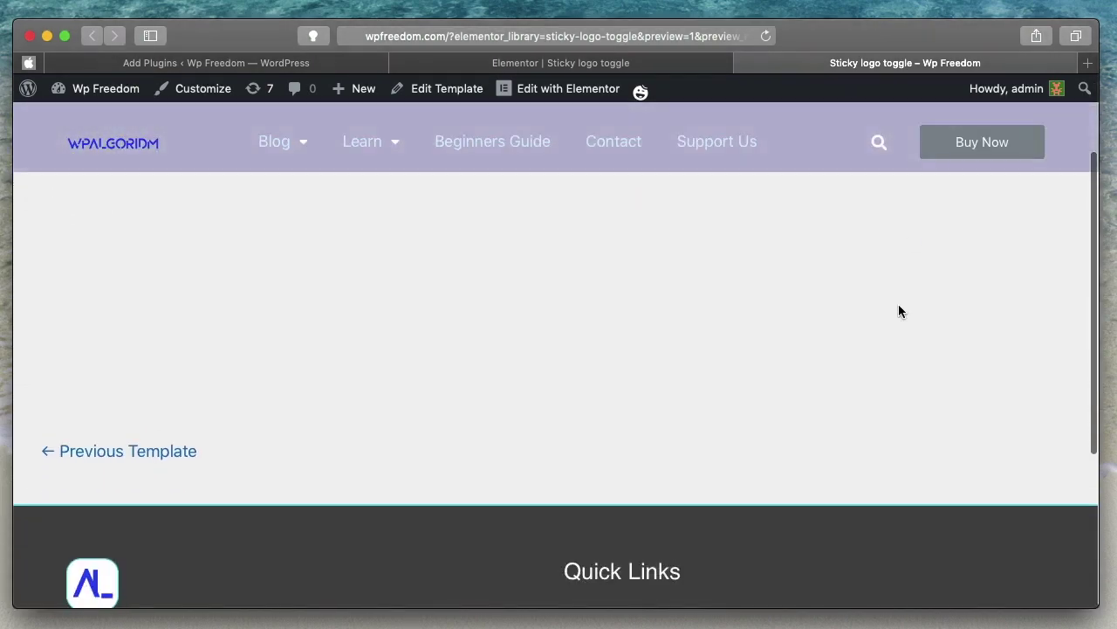
scroll(900, 312, up, 3)
scroll(900, 312, down, 3)
scroll(900, 312, up, 3)
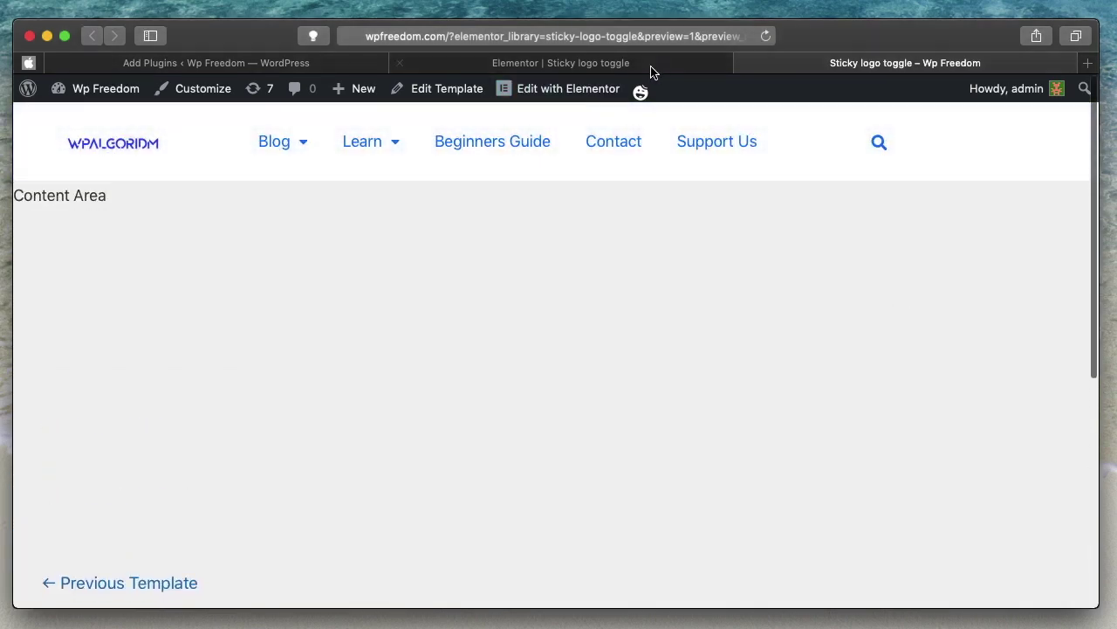
click(651, 66)
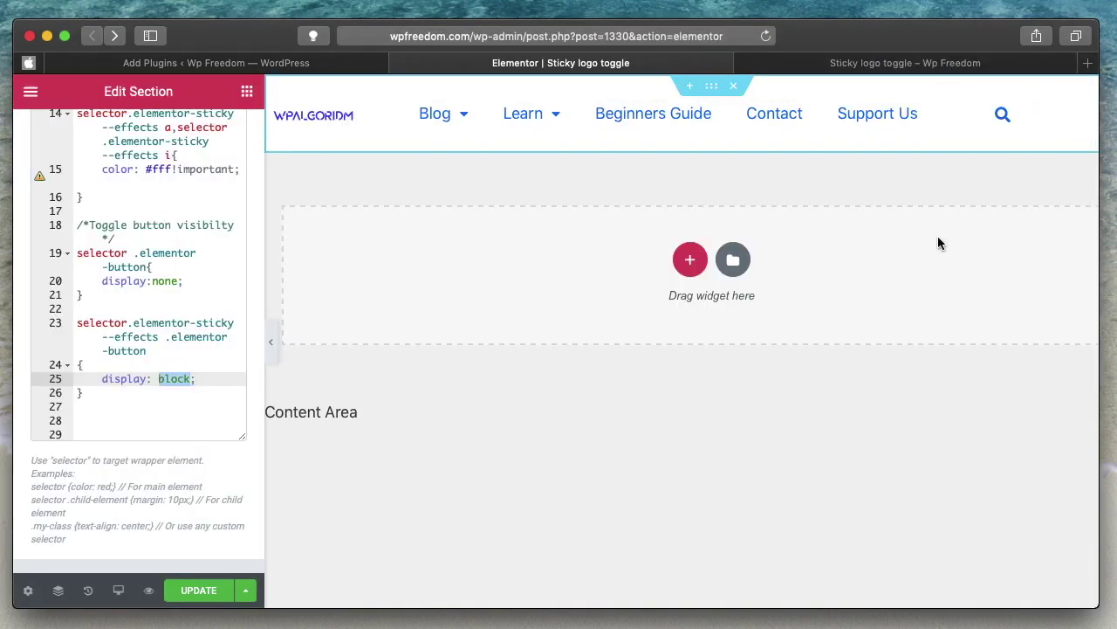
Check the Buy Now button in the scrolled preview page and examine the sticky .elementor-button rule in the custom CSS.
click(869, 68)
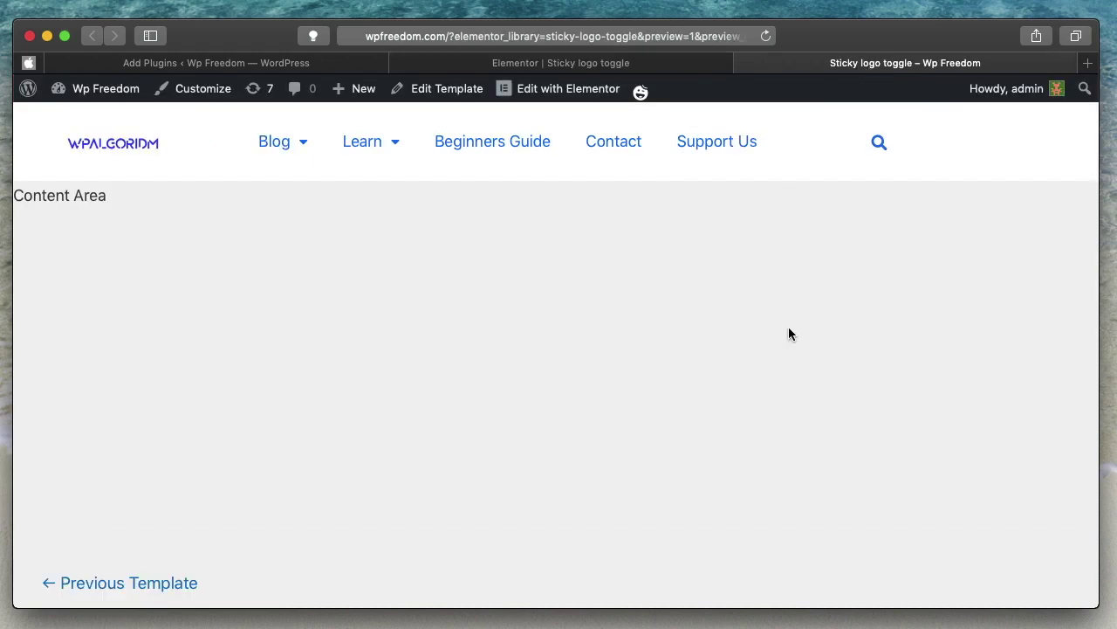
scroll(789, 332, down, 5)
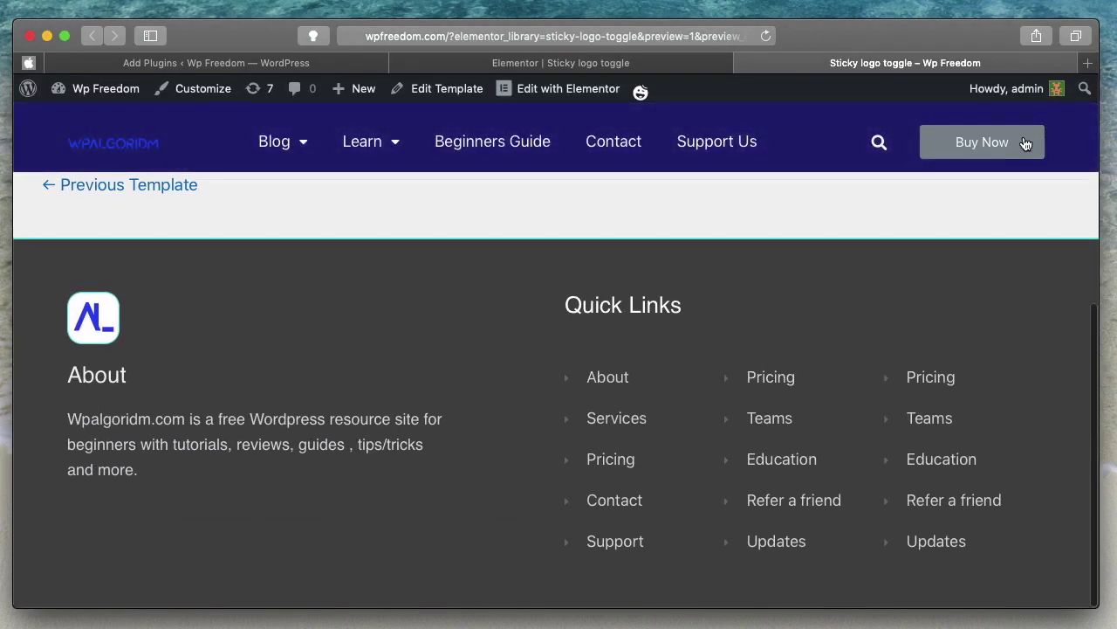
click(656, 65)
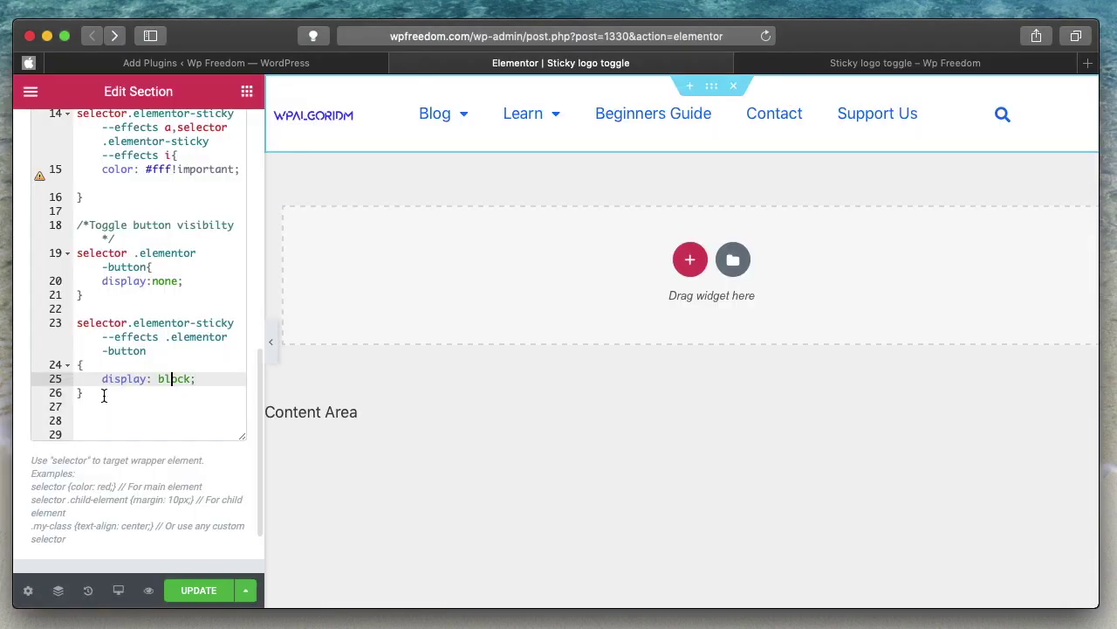
double_click(175, 378)
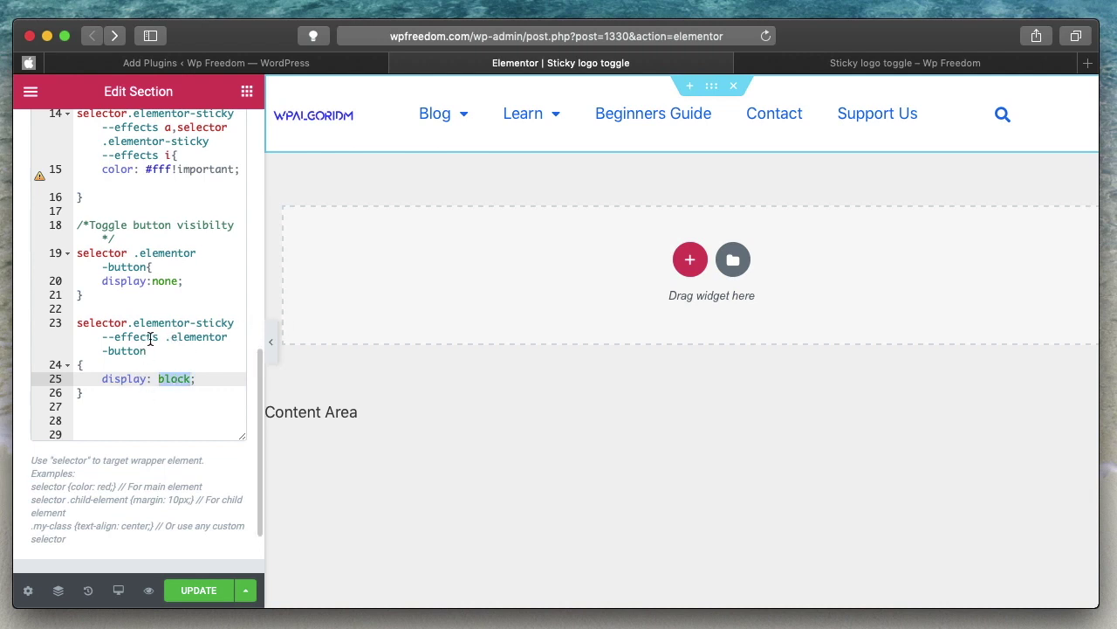
double_click(199, 337)
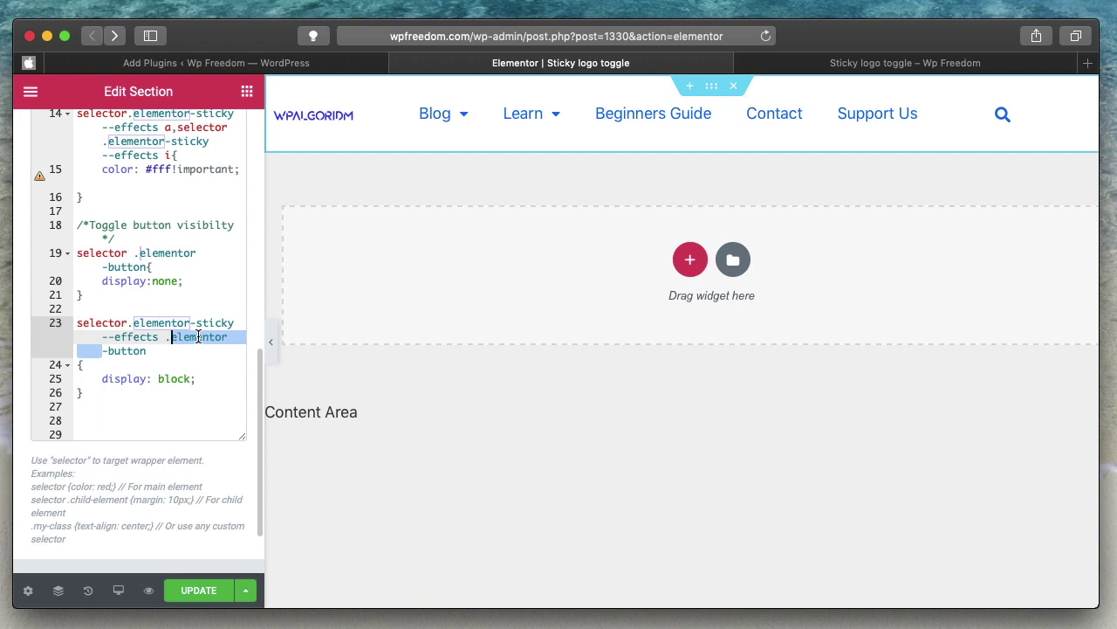
click(113, 351)
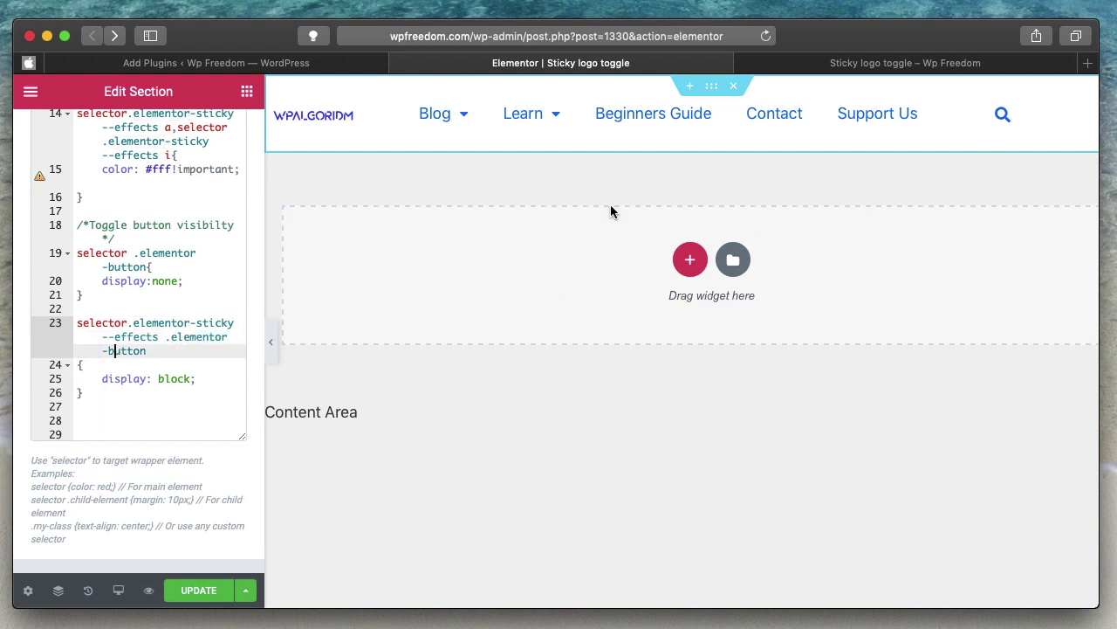
Add background:#191970 to the sticky .elementor-button rule, reusing the sticky header's background colour, update the template and check the preview page.
click(200, 378)
key(Return)
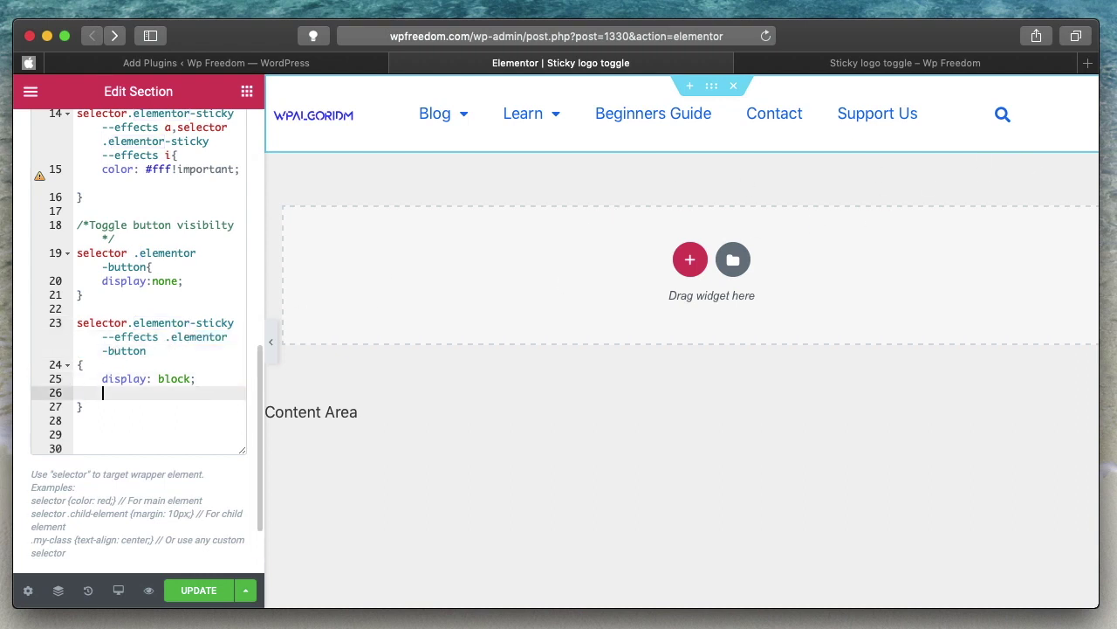
text(background:)
scroll(235, 245, up, 5)
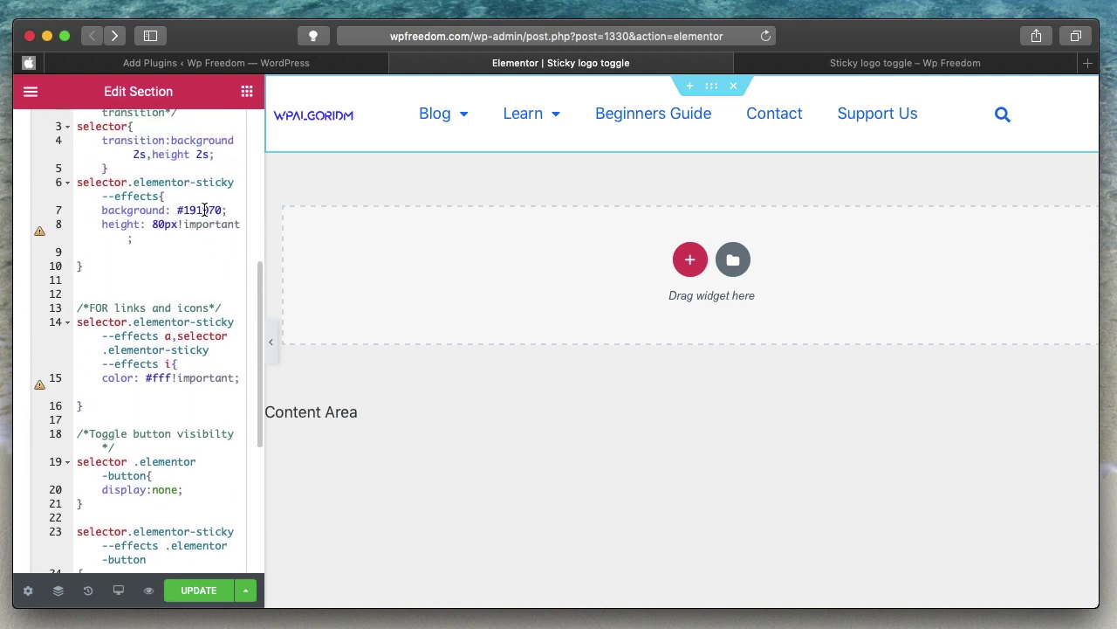
click(227, 210)
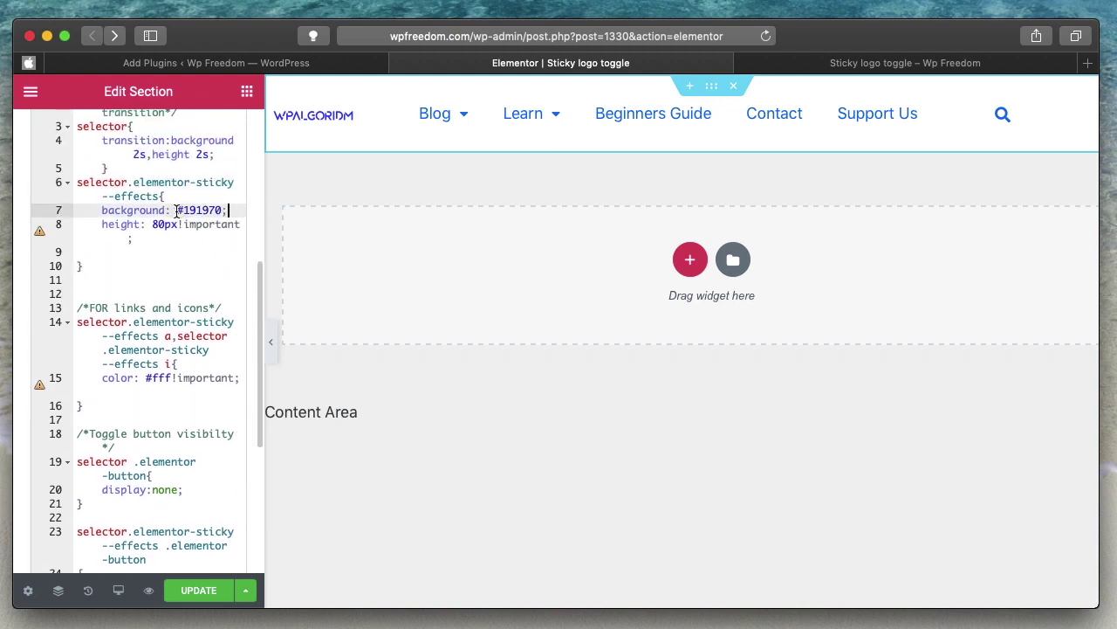
drag(176, 210, 222, 210)
key(ctrl+c)
scroll(138, 349, down, 5)
click(172, 289)
key(ctrl+v)
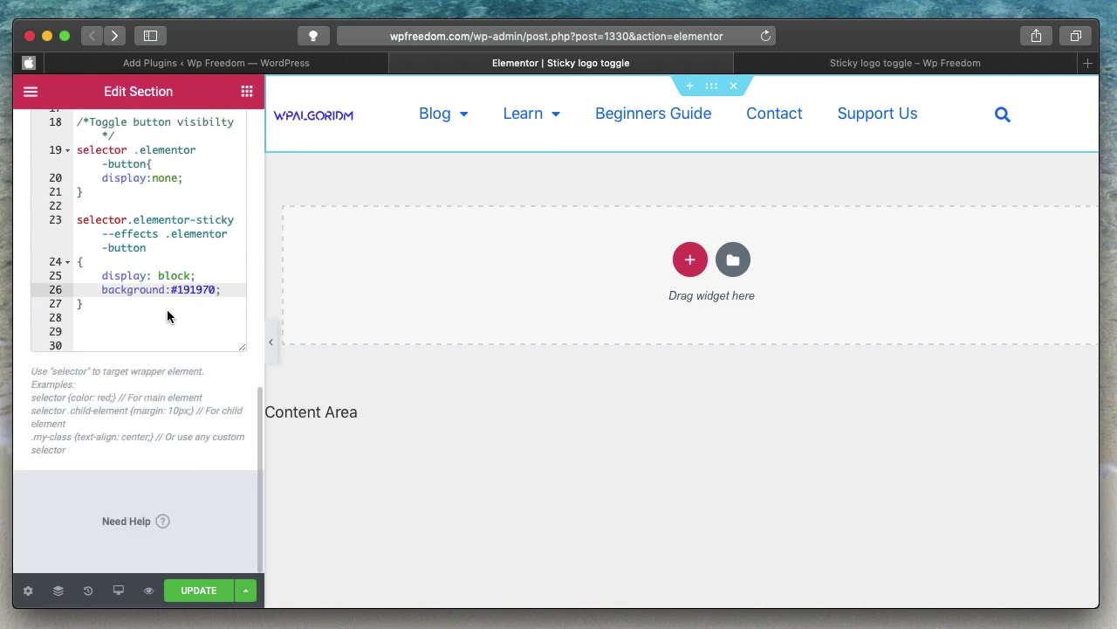
click(196, 587)
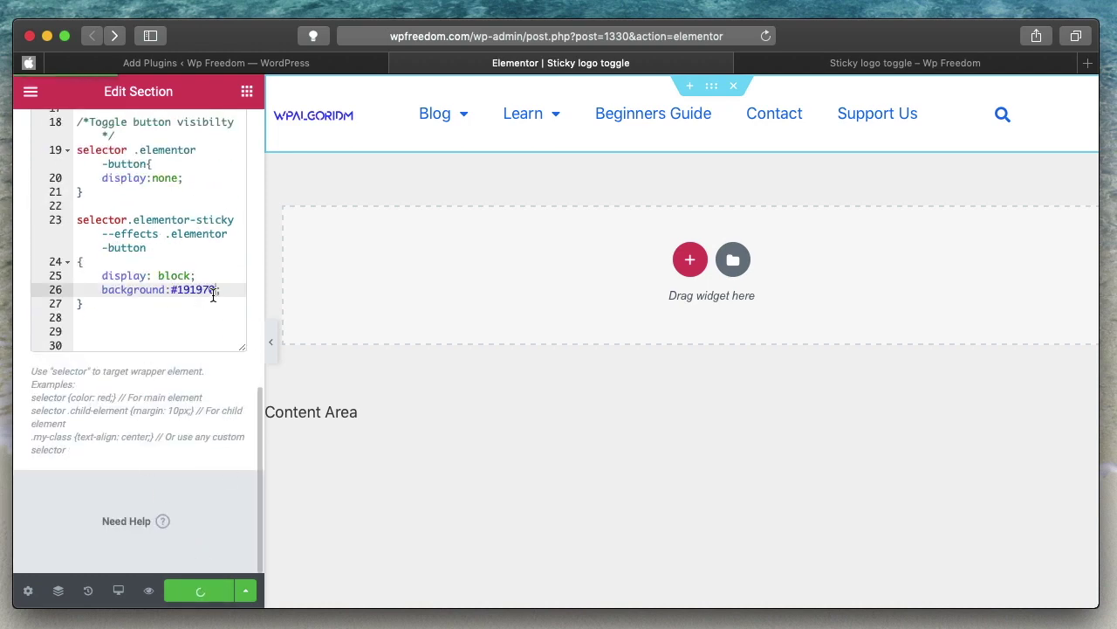
click(984, 63)
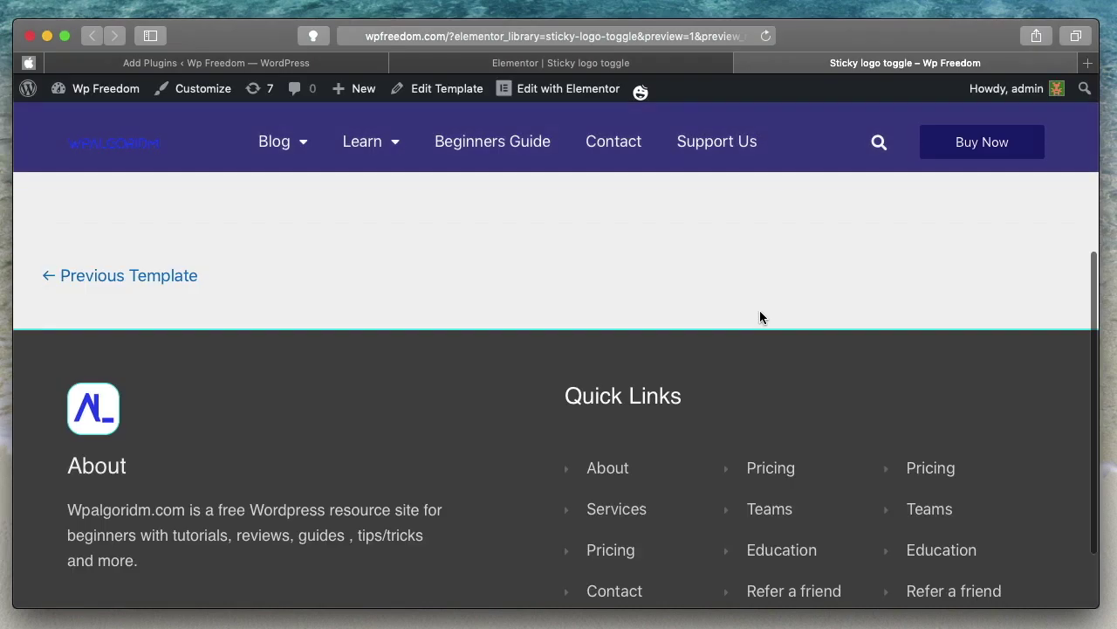
Set the sticky button's background to blue in the custom CSS, save, and check the header while scrolling the preview page.
click(657, 64)
text(blue;)
key(super+s)
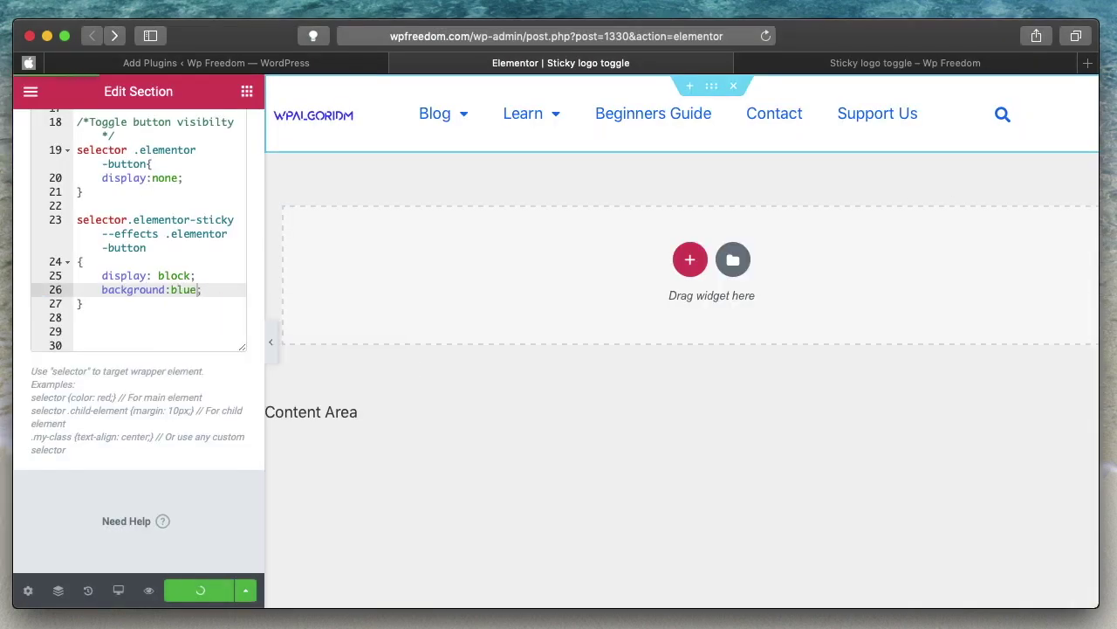
key(ctrl+Tab)
scroll(699, 345, down, 5)
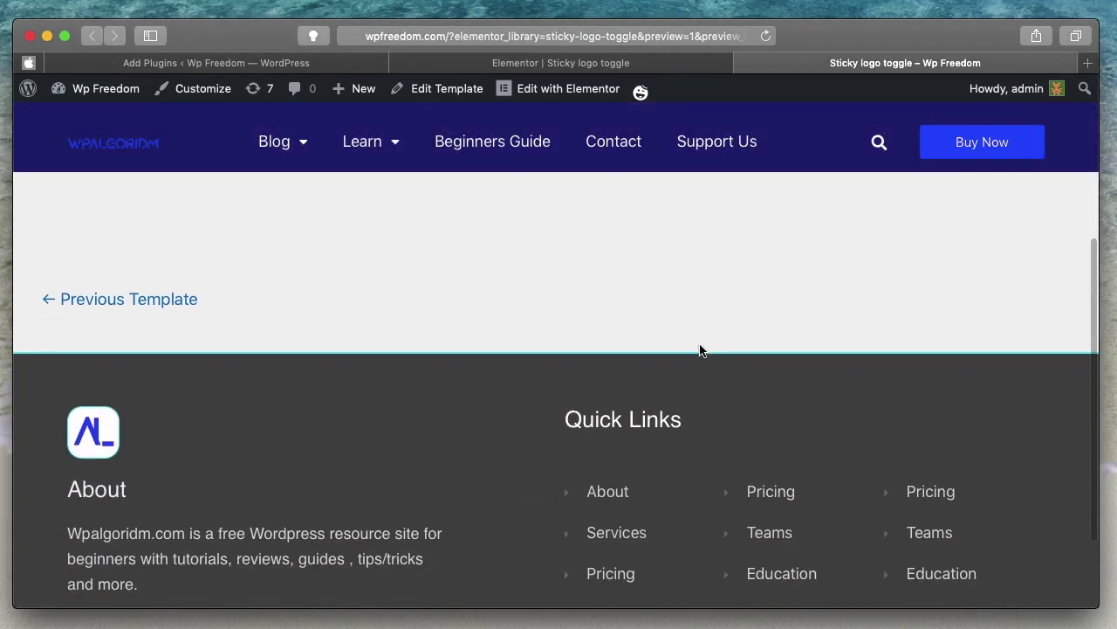
scroll(700, 350, up, 6)
scroll(699, 350, down, 5)
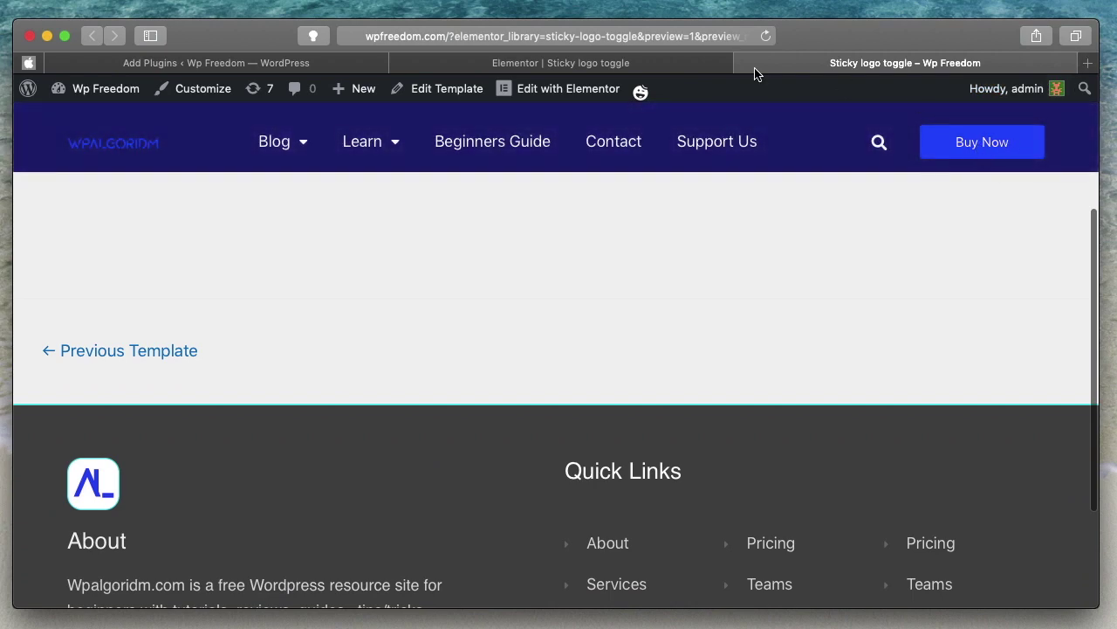
Add color: gray!important to the sticky .elementor-button rule, update the template and check the button text in the preview page.
click(699, 63)
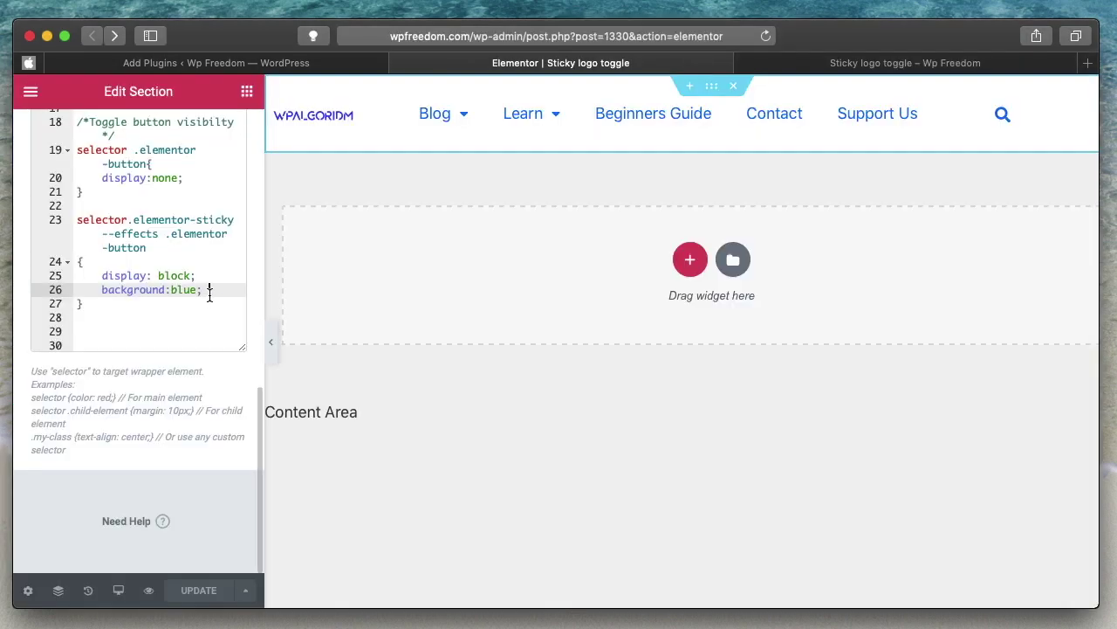
key(Return)
text(col)
key(Return)
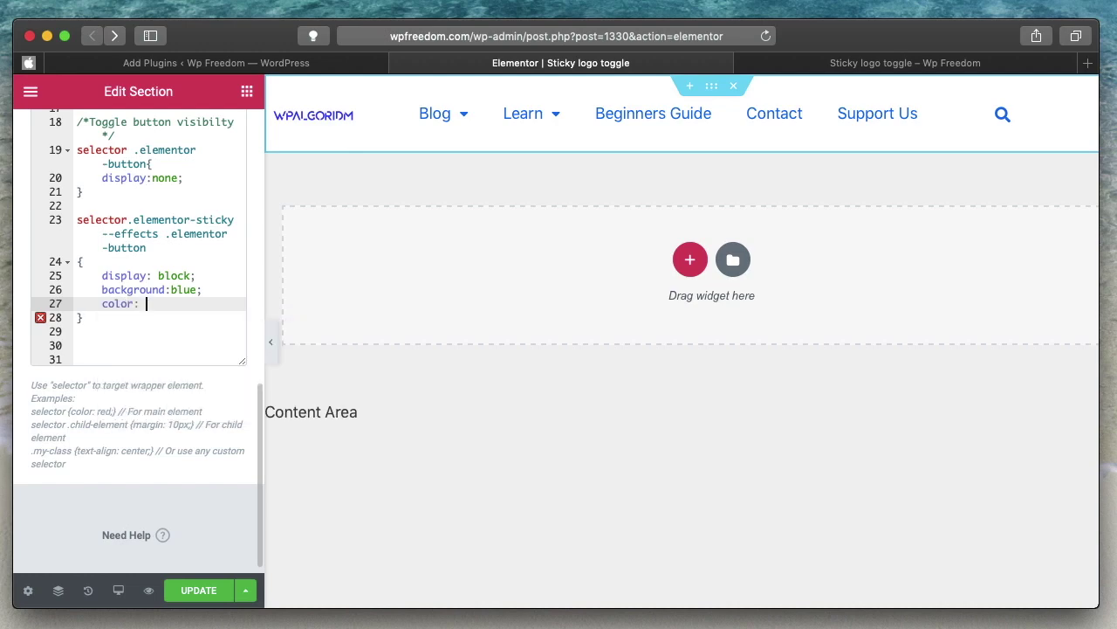
text(gray;)
click(199, 590)
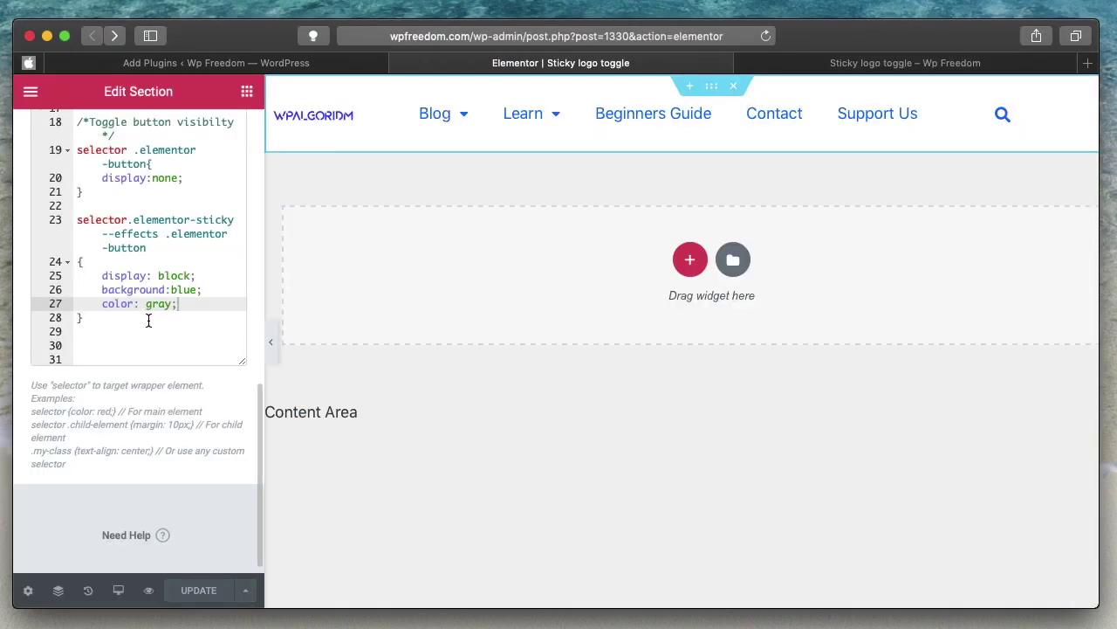
text(!important)
click(905, 63)
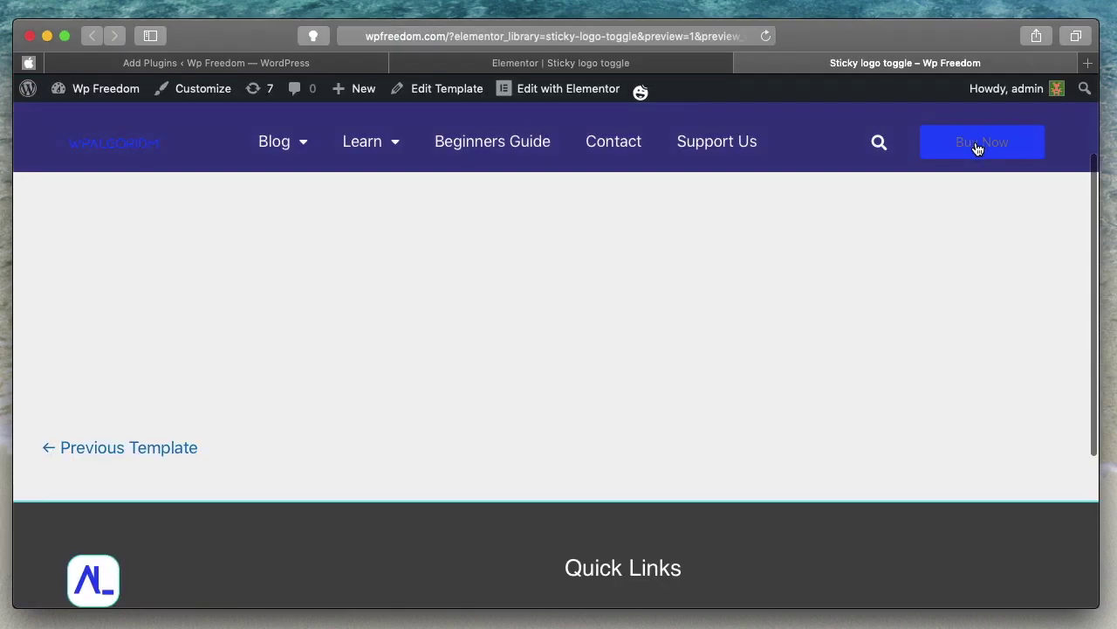
Delete the color: gray!important declaration from the sticky .elementor-button rule in the Elementor editor.
click(696, 64)
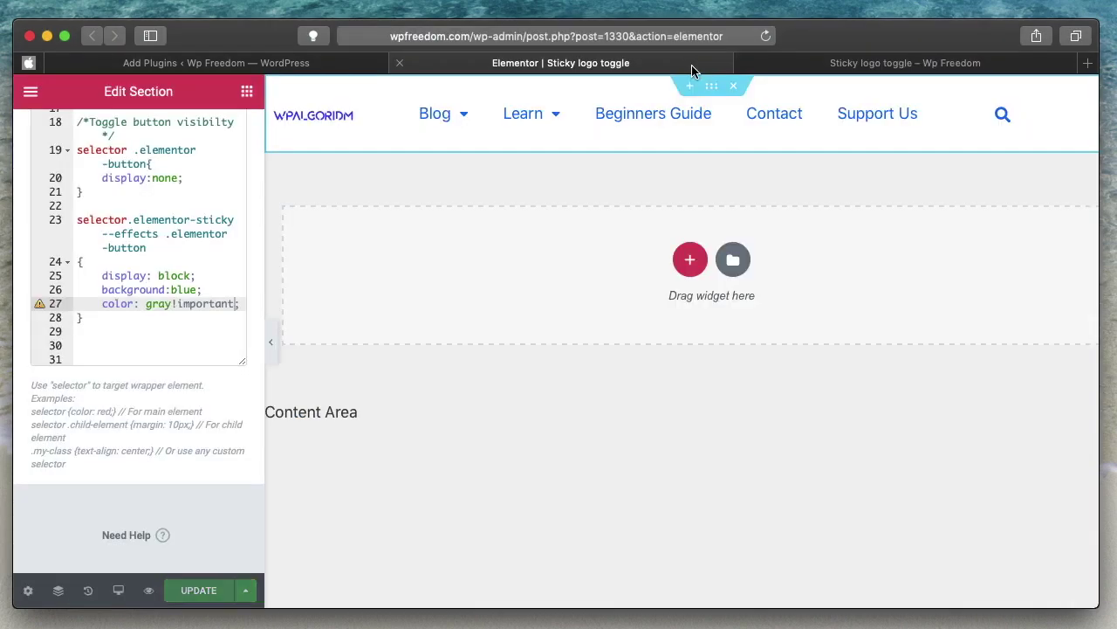
triple_click(200, 303)
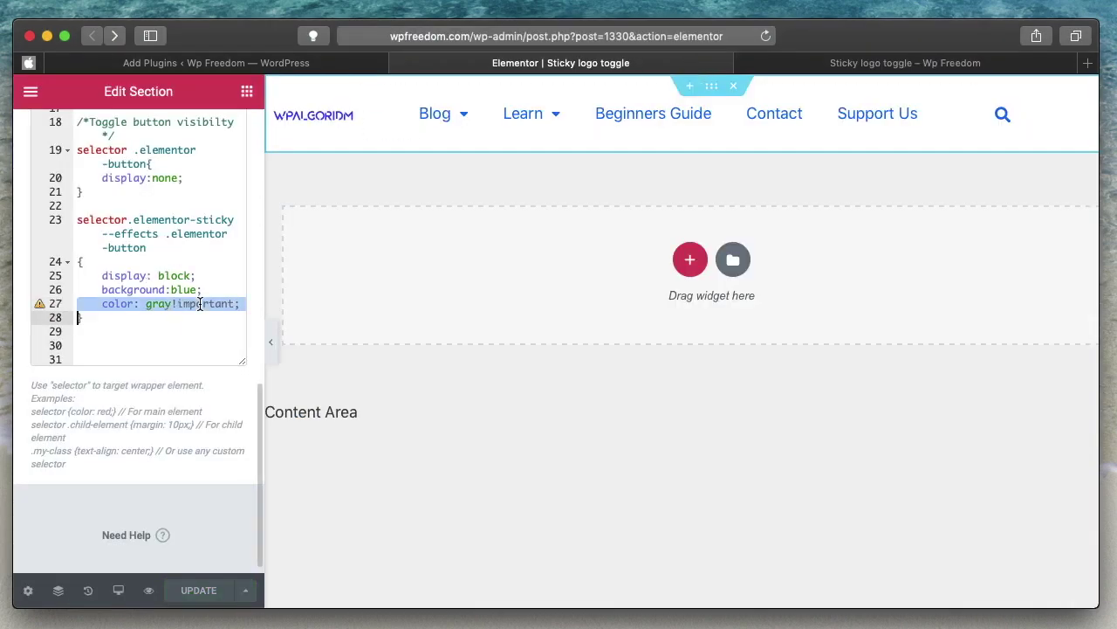
key(BackSpace)
Review the section's custom CSS from the background and transition comment down to the button rules.
scroll(142, 392, up, 10)
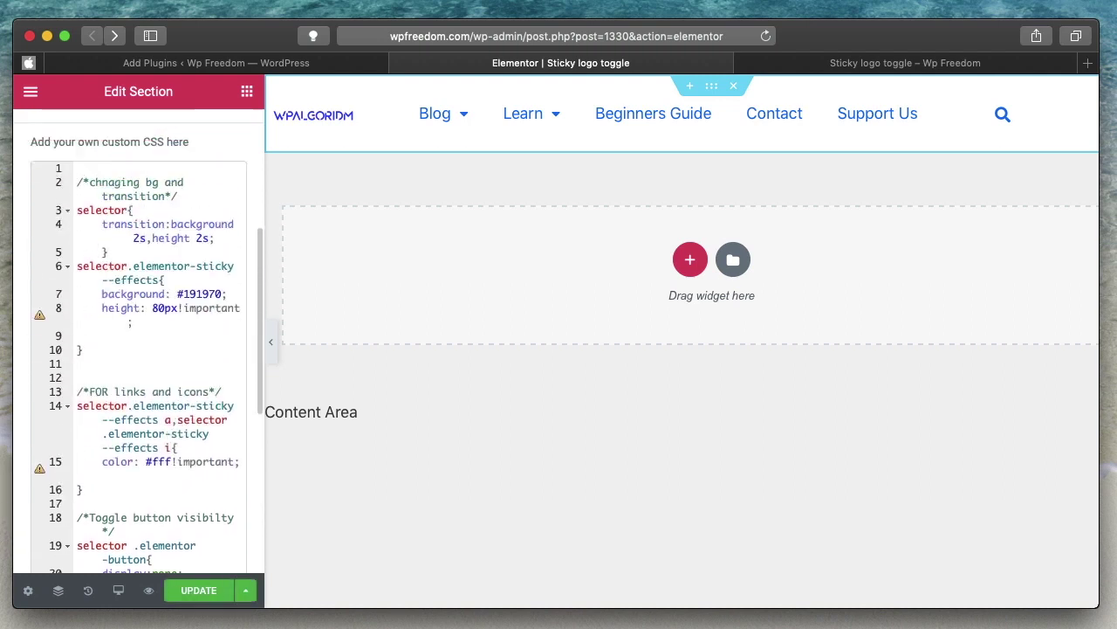
scroll(145, 409, down, 5)
scroll(146, 411, up, 4)
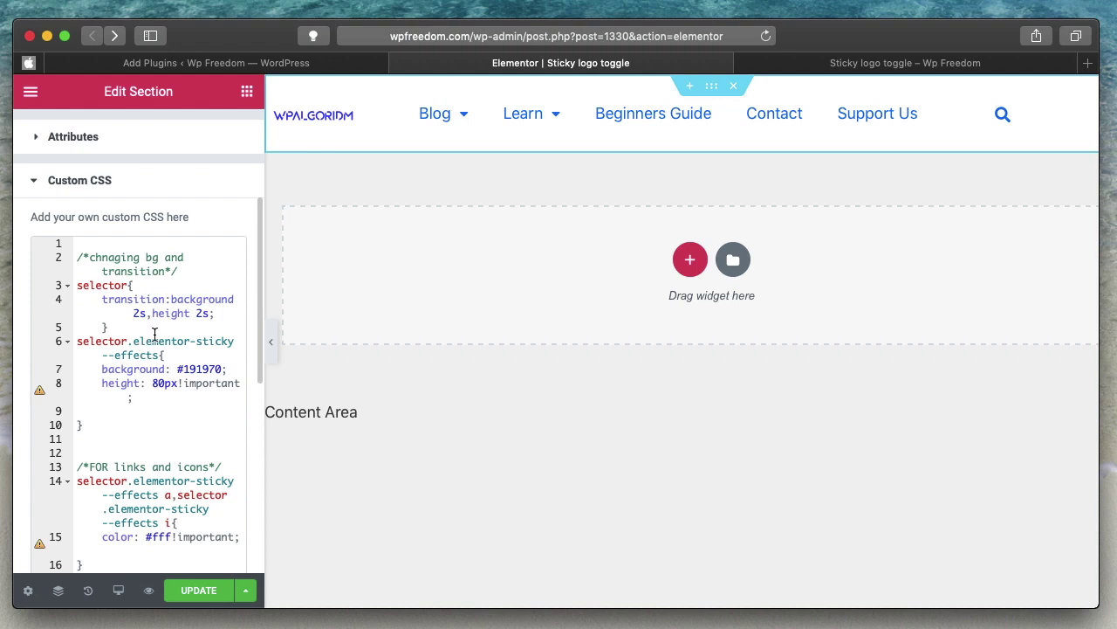
double_click(123, 259)
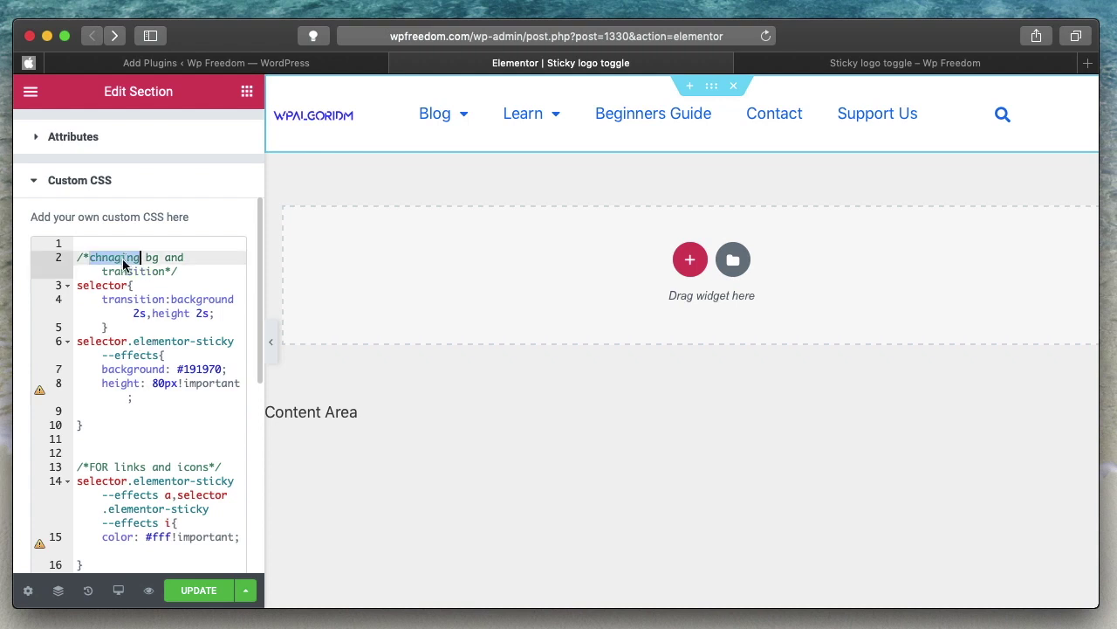
Select the header's site logo widget and open its Custom CSS editor.
click(345, 111)
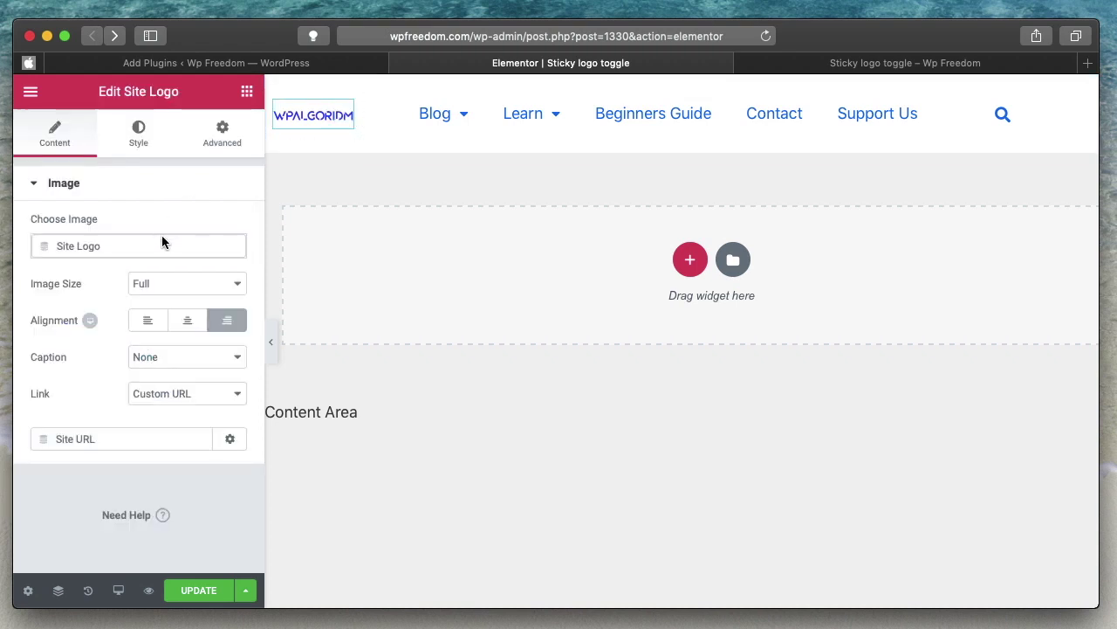
click(225, 140)
scroll(106, 384, down, 10)
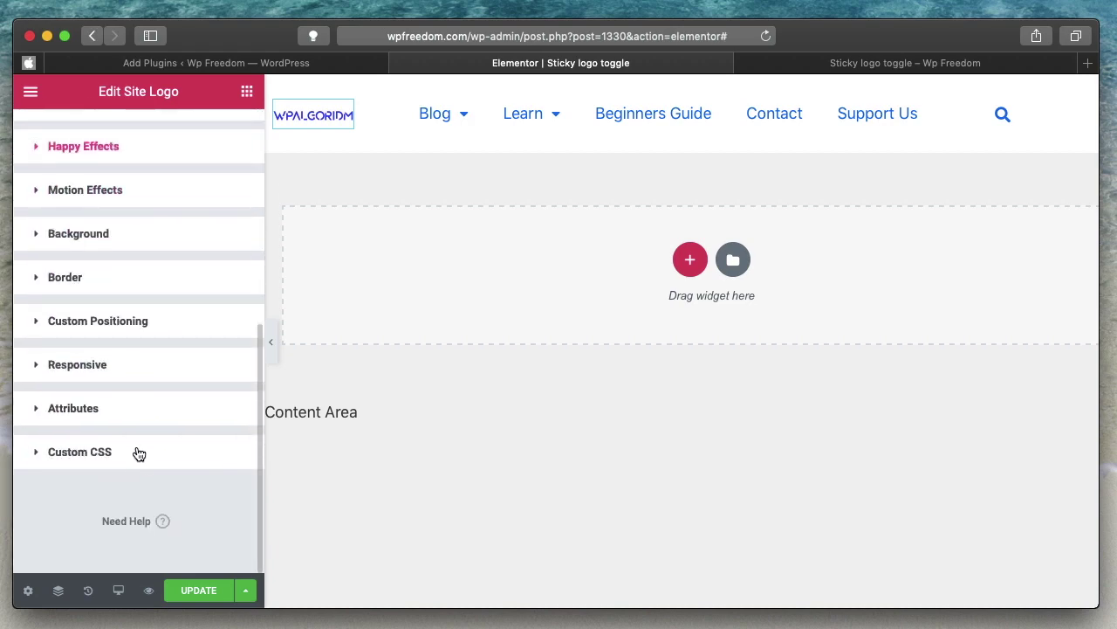
click(137, 451)
scroll(139, 462, down, 5)
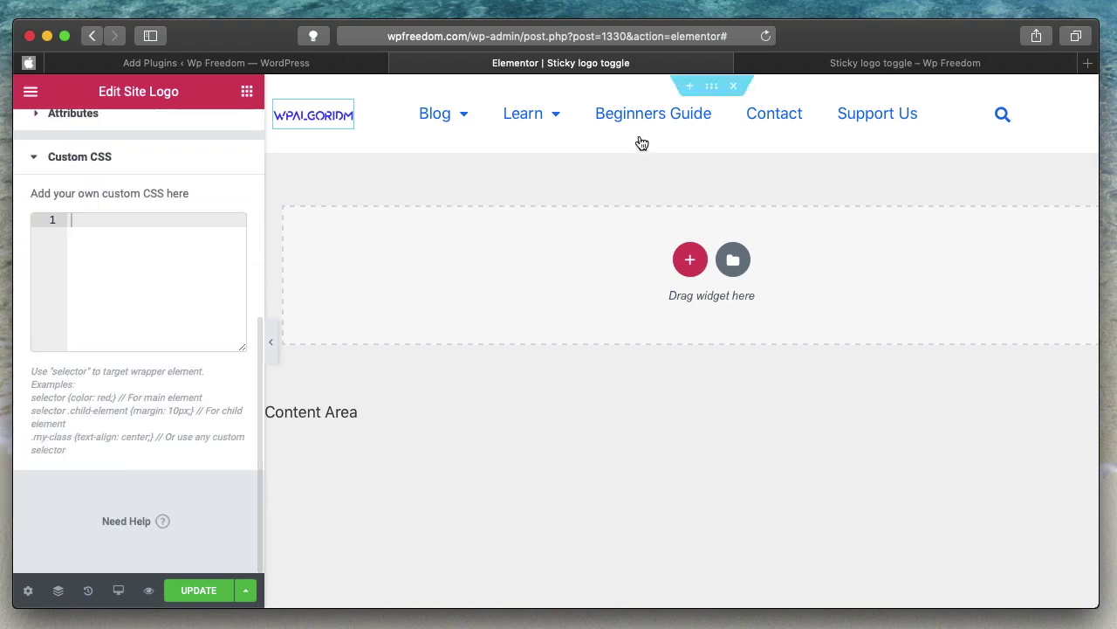
Select the header section again and examine its custom CSS rules for background, links, icons and button.
click(712, 87)
scroll(135, 371, down, 5)
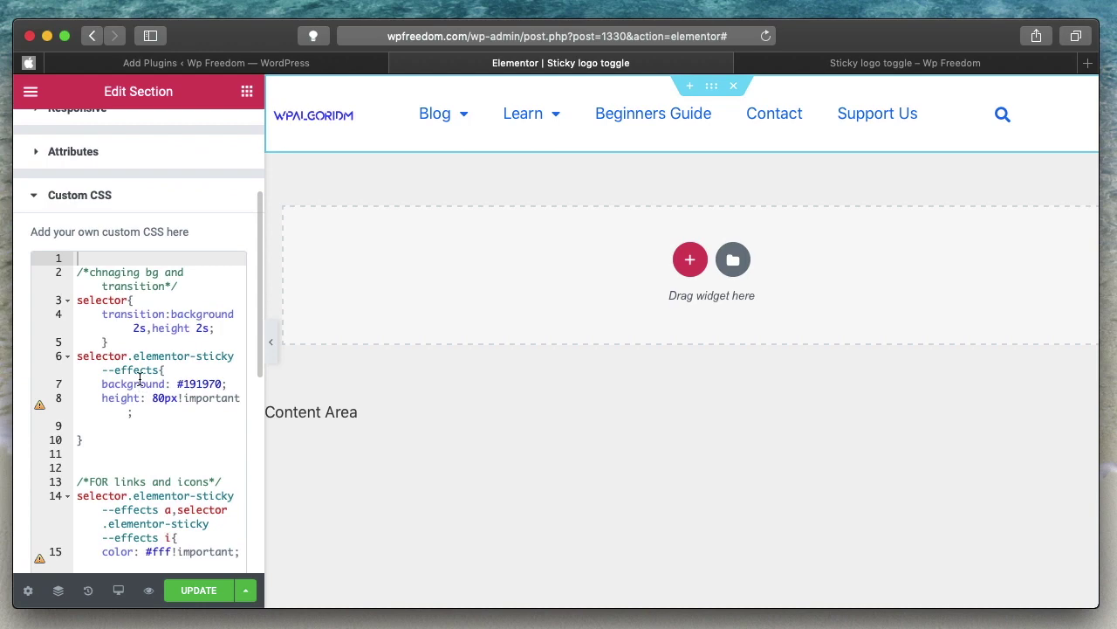
scroll(137, 489, down, 9)
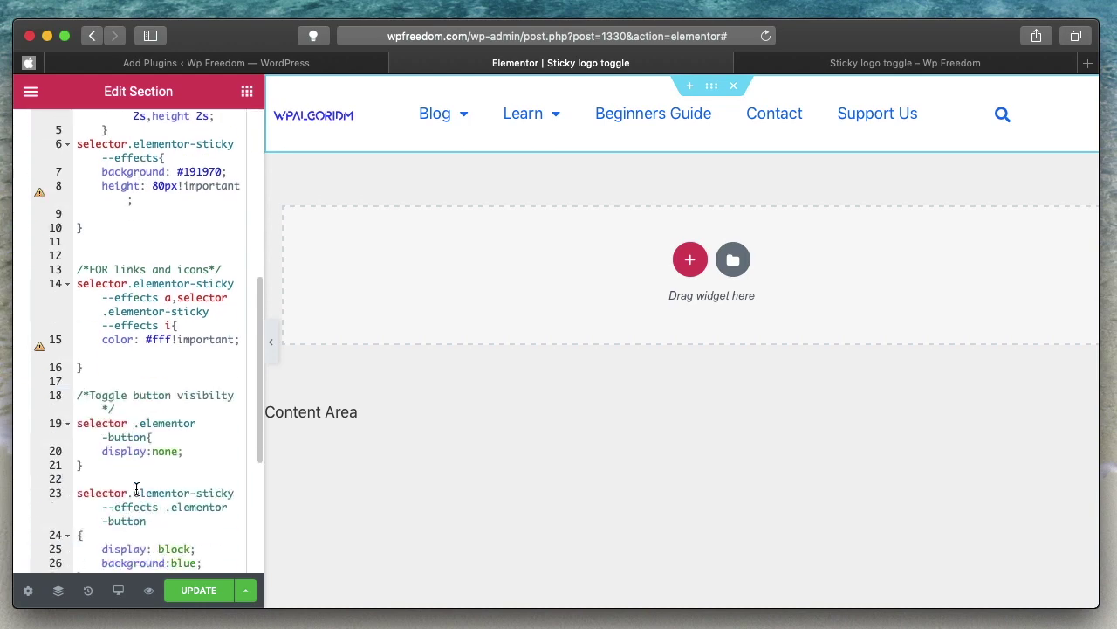
scroll(137, 437, up, 3)
Reload the preview page to check the sticky header, and return to the Elementor editor.
click(913, 63)
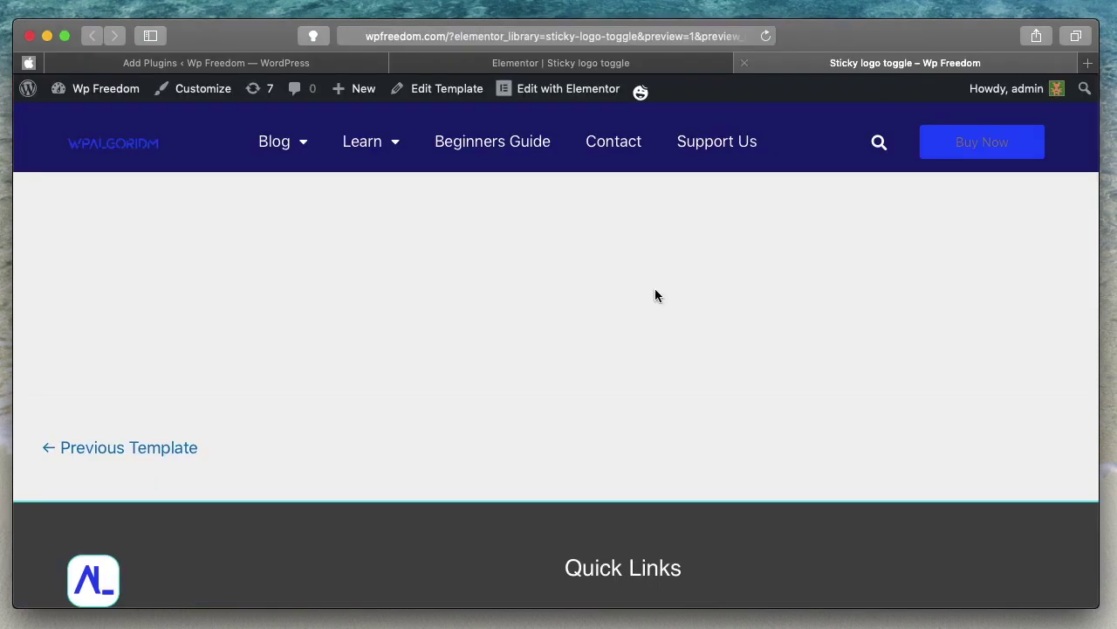
key(super+r)
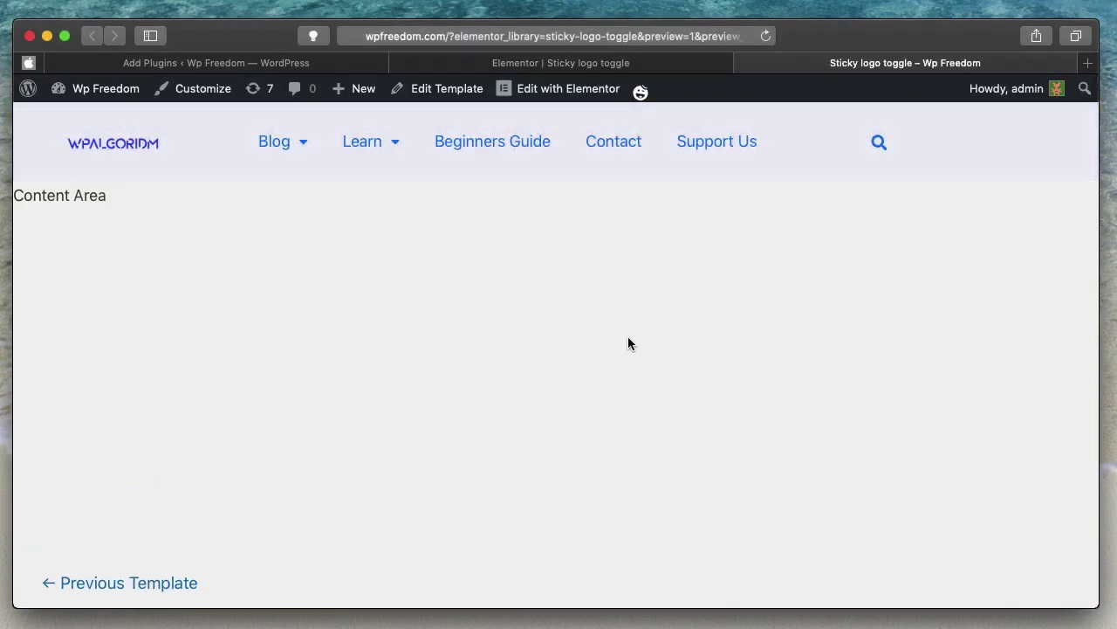
click(645, 68)
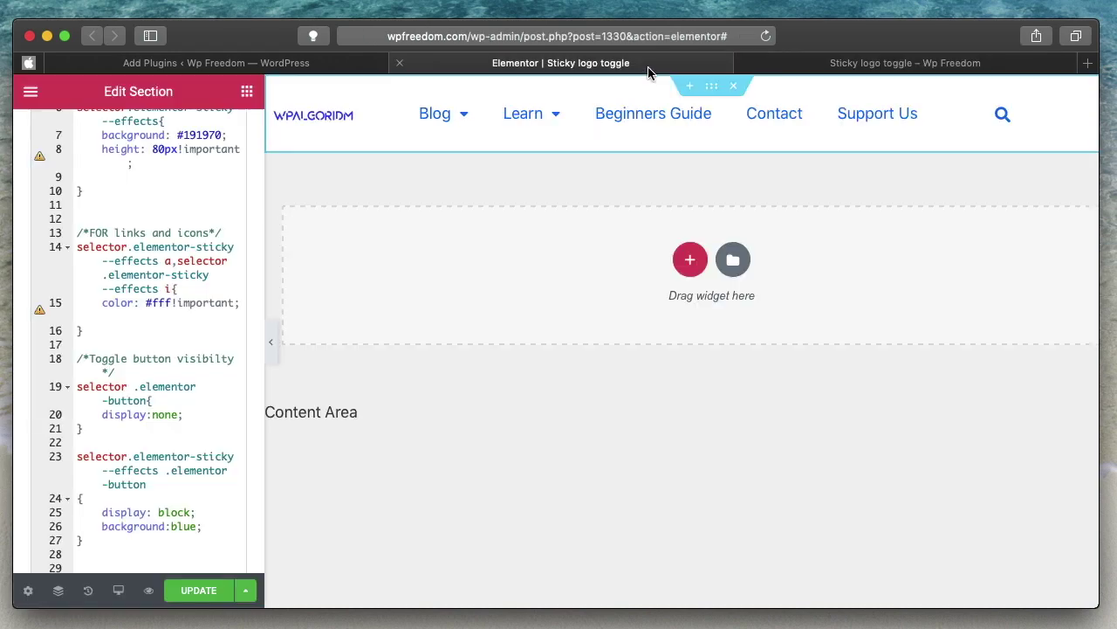
Review the "FOR links and icons" comment and the surrounding header and button rules in the custom CSS.
scroll(144, 317, up, 2)
triple_click(105, 290)
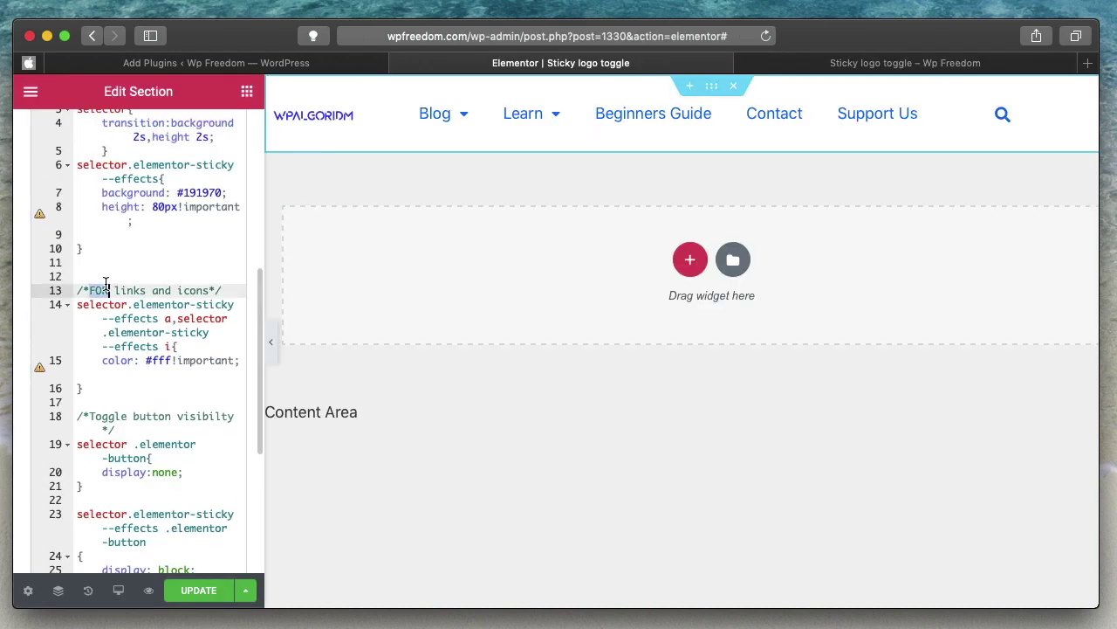
scroll(160, 227, up, 5)
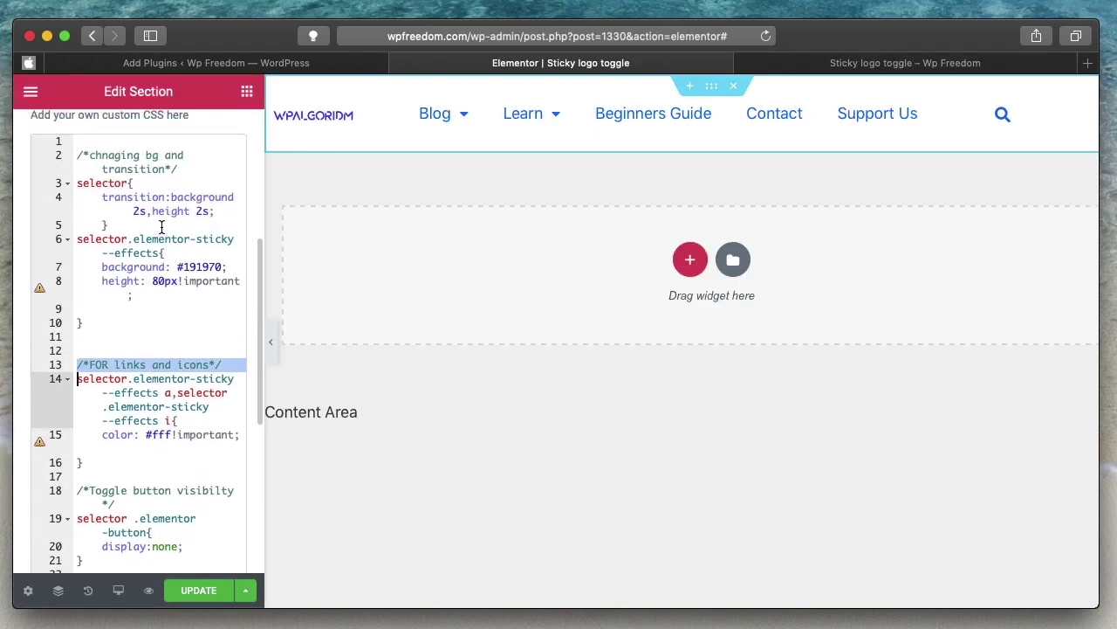
scroll(165, 320, down, 7)
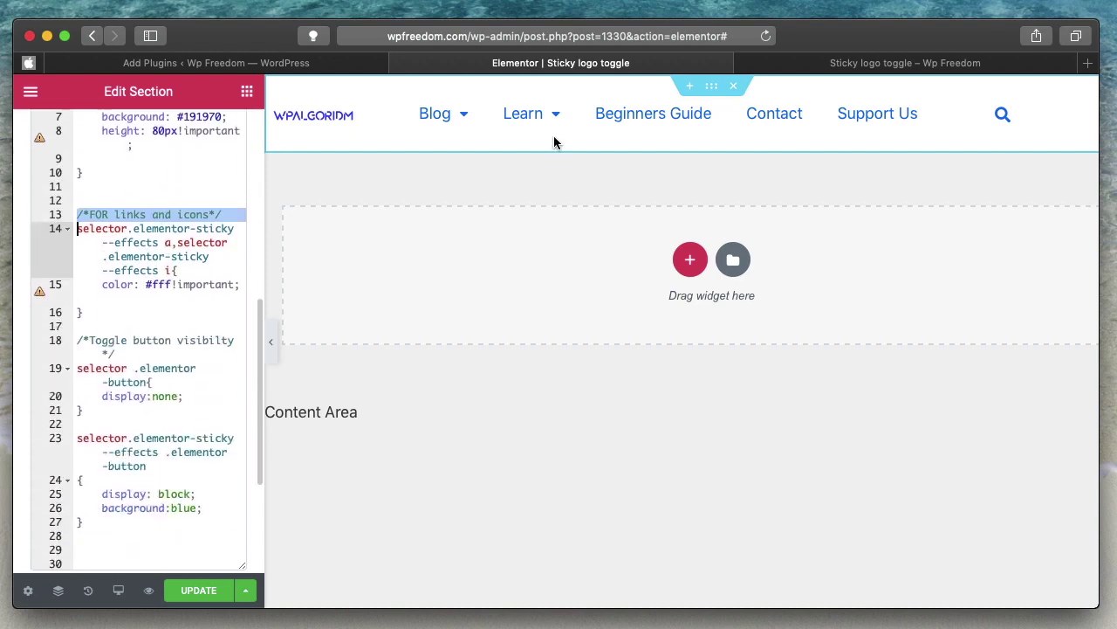
Update the template and check the sticky header's scroll effects and the Learn submenu on the preview page.
click(199, 589)
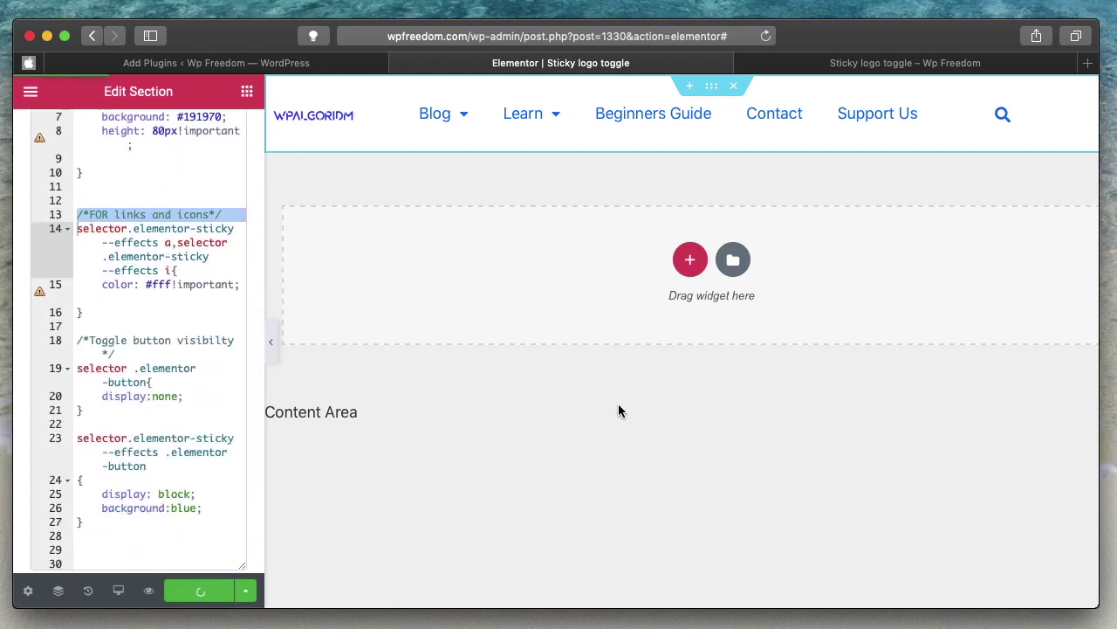
click(925, 63)
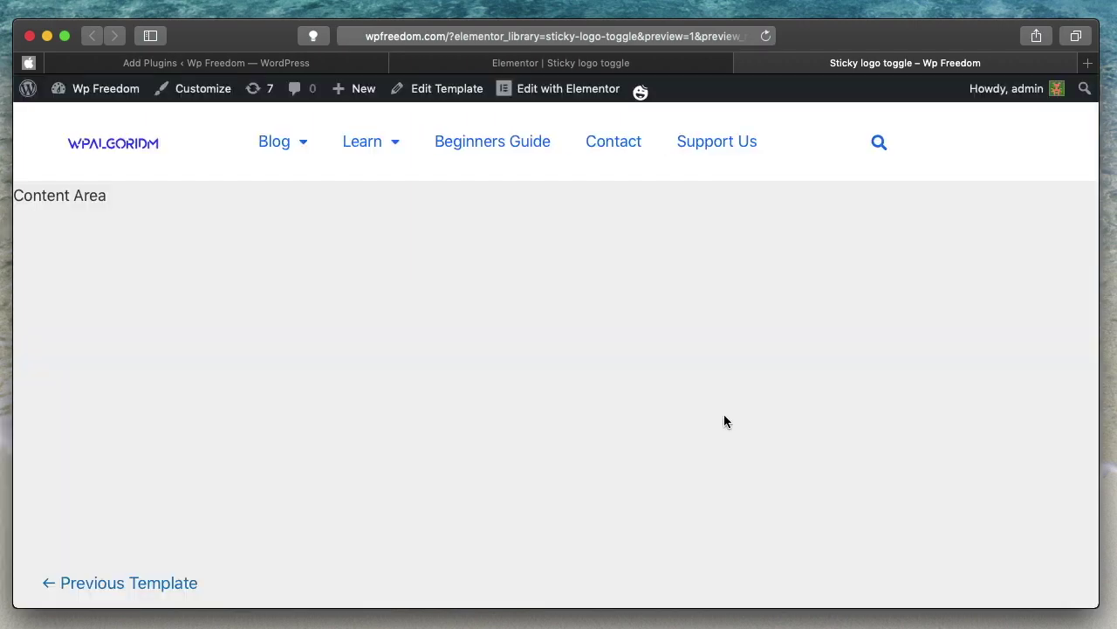
scroll(724, 421, down, 5)
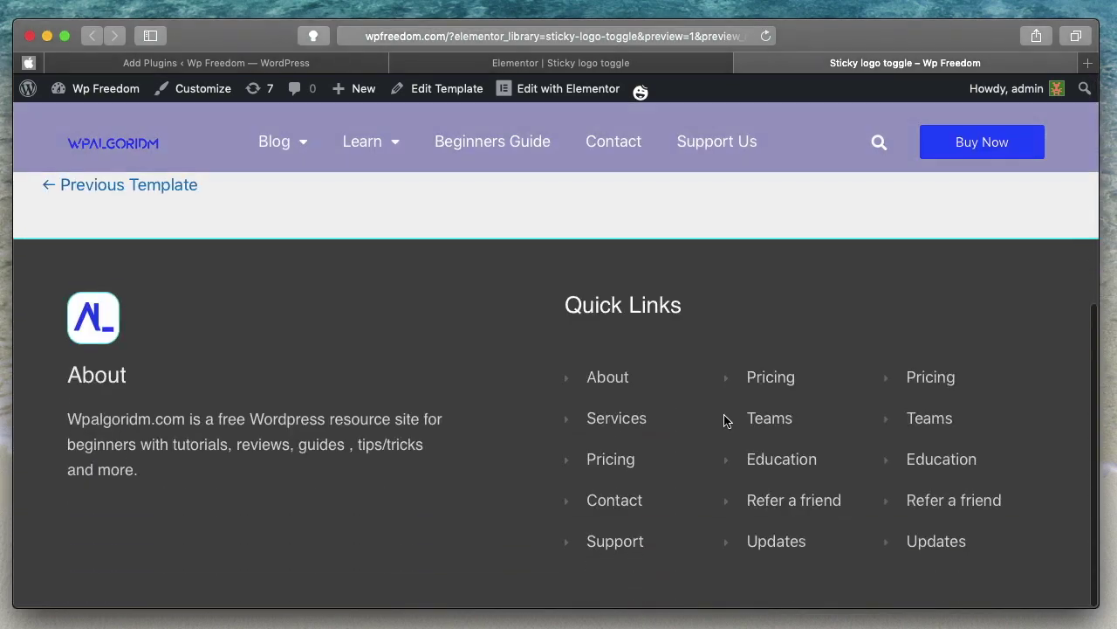
scroll(723, 421, up, 5)
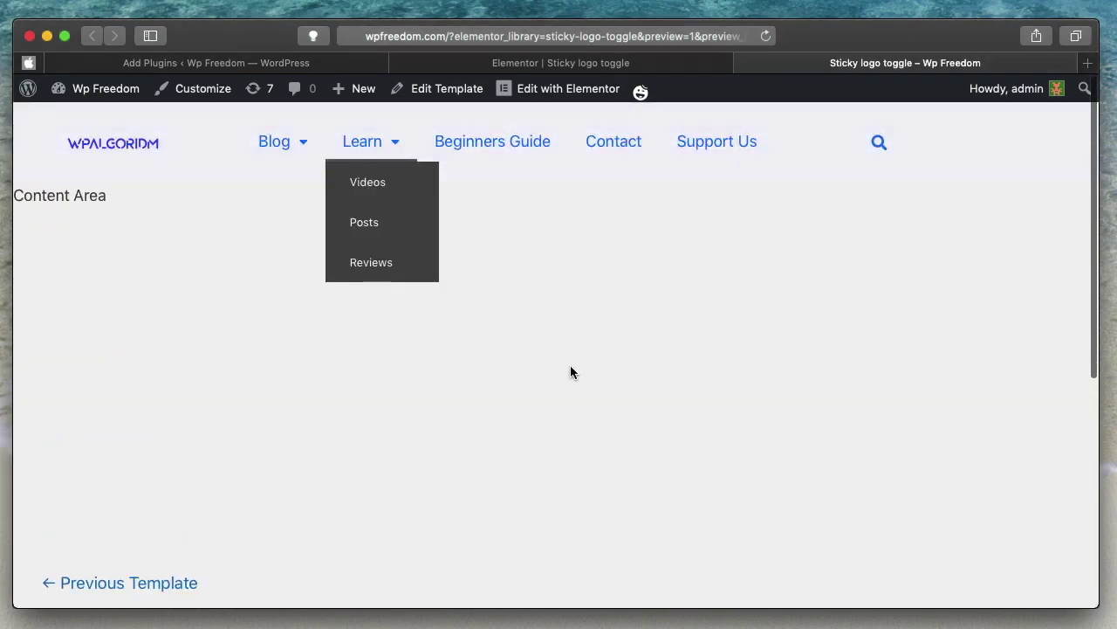
mouse_move(407, 154)
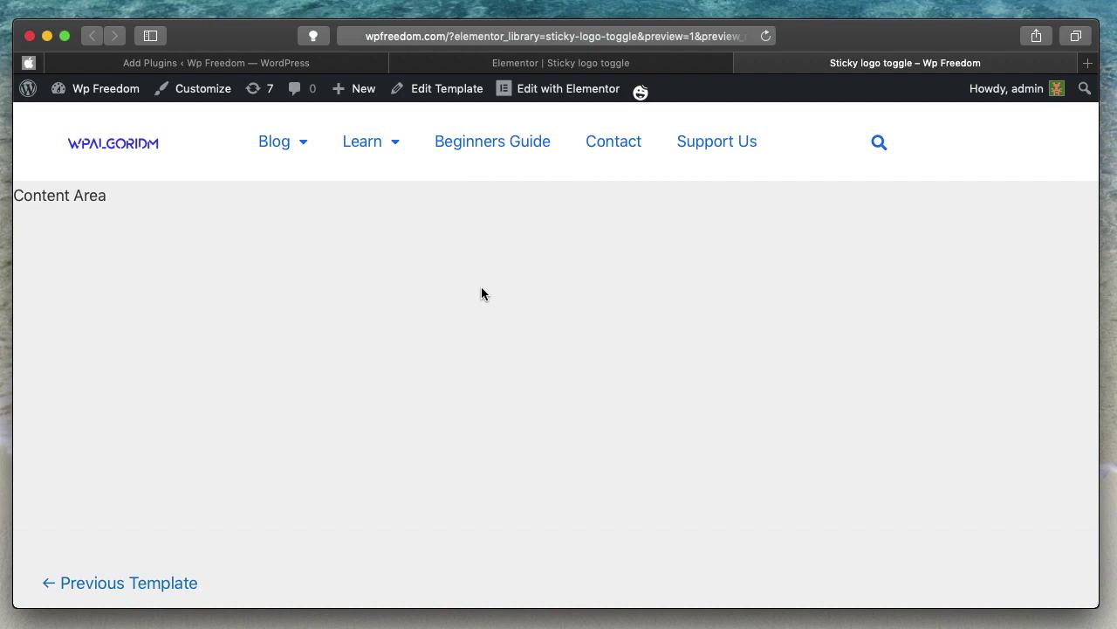
scroll(432, 316, down, 5)
mouse_move(382, 169)
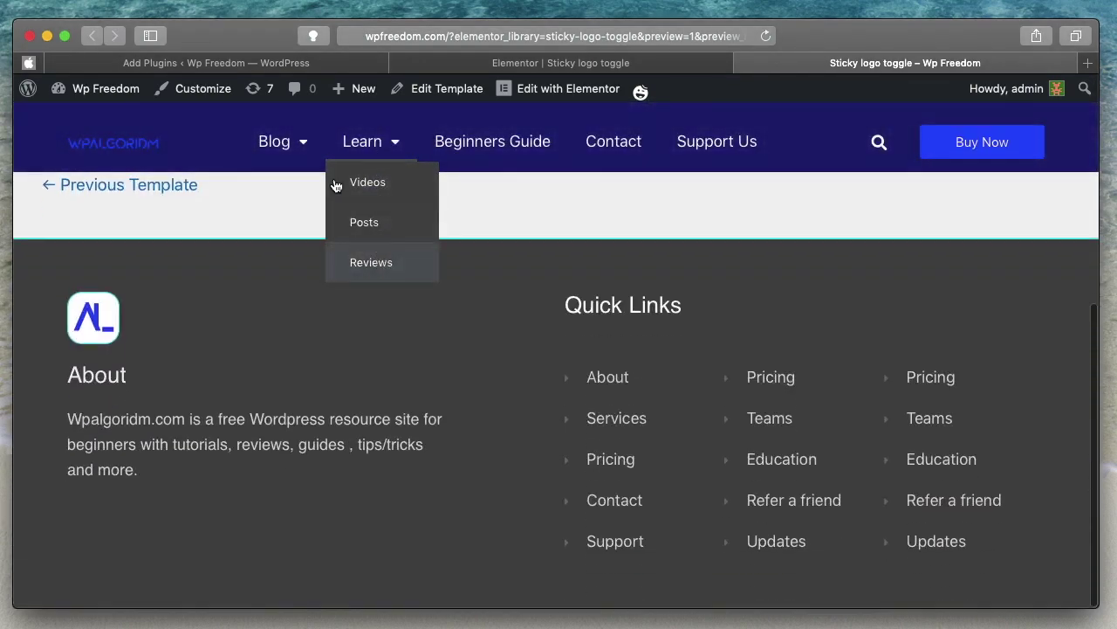
mouse_move(306, 141)
scroll(609, 241, up, 5)
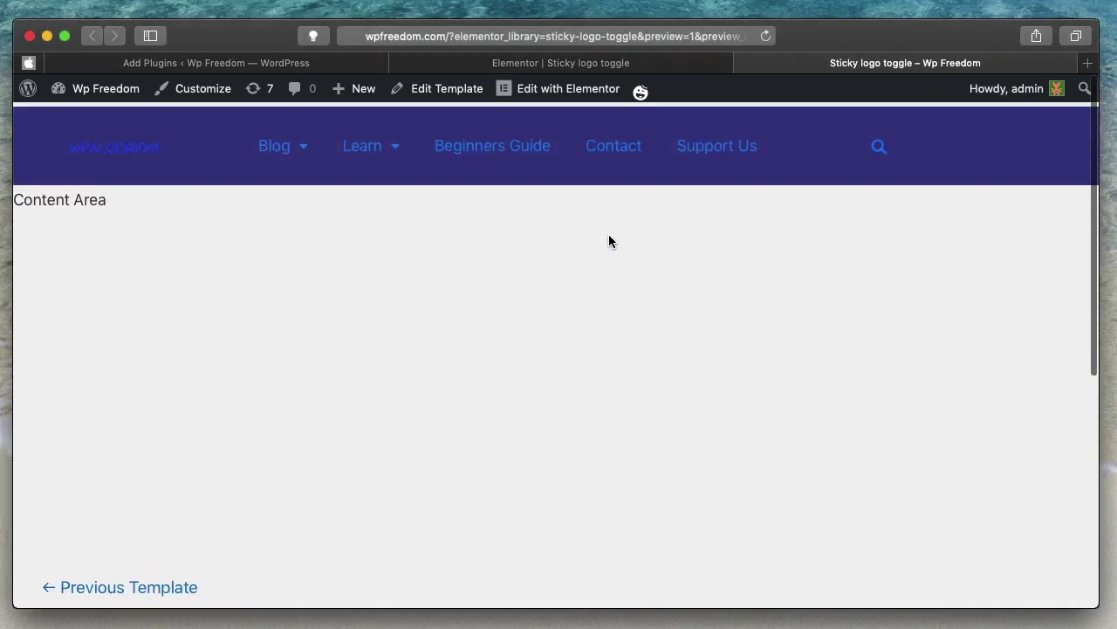
Return to the Elementor editor and examine the header nav menu's main menu, dropdown and advanced settings.
click(686, 62)
scroll(154, 161, up, 5)
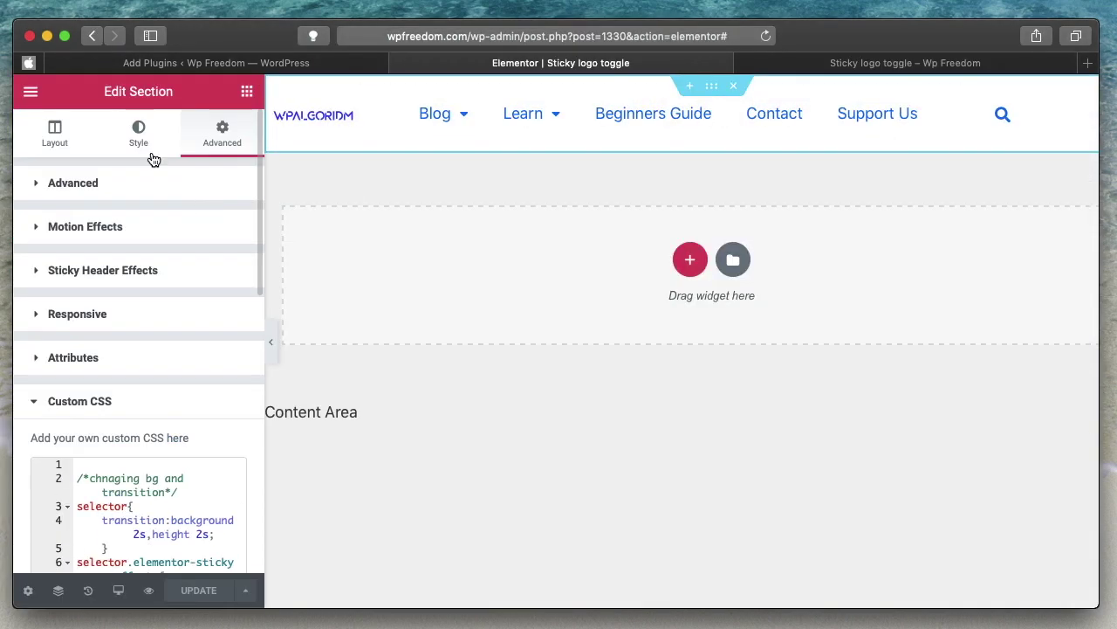
click(150, 154)
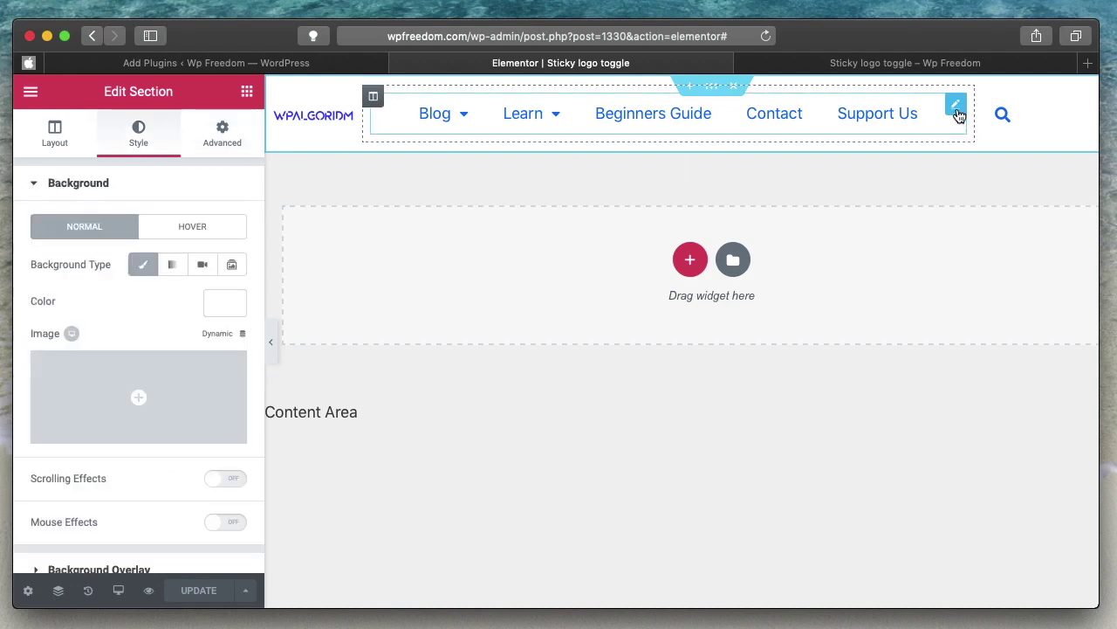
click(957, 111)
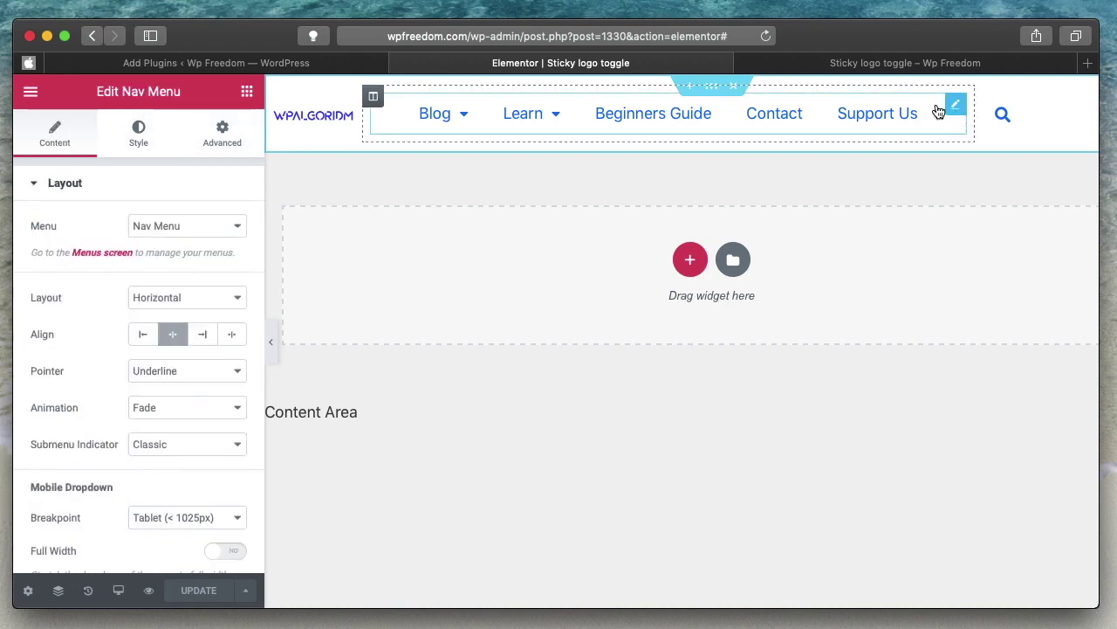
click(138, 139)
scroll(137, 383, down, 3)
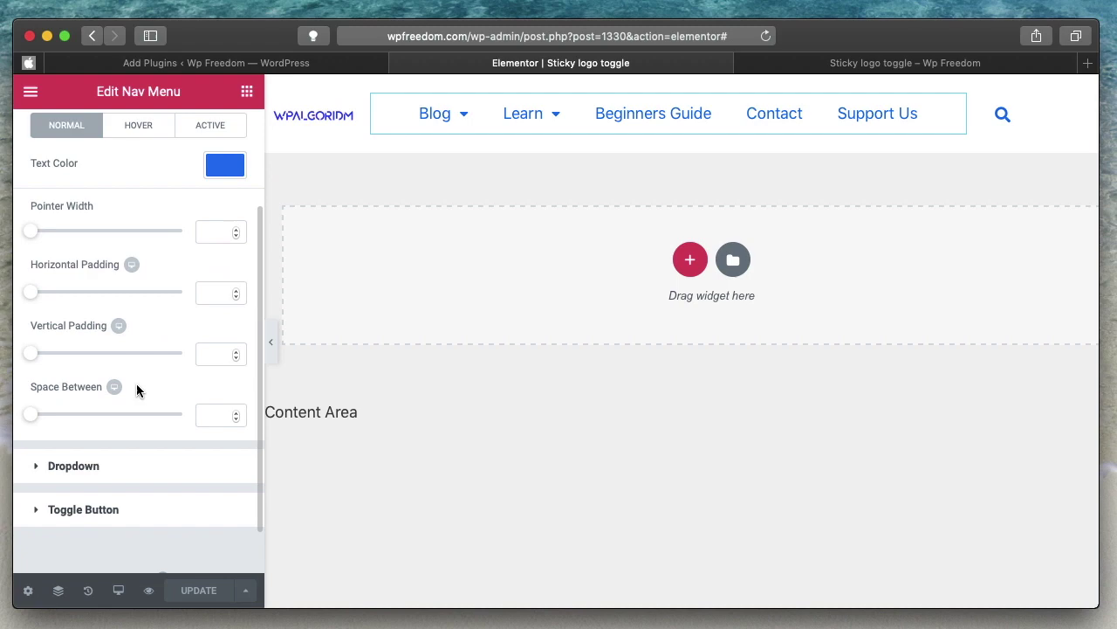
click(122, 473)
scroll(164, 366, down, 3)
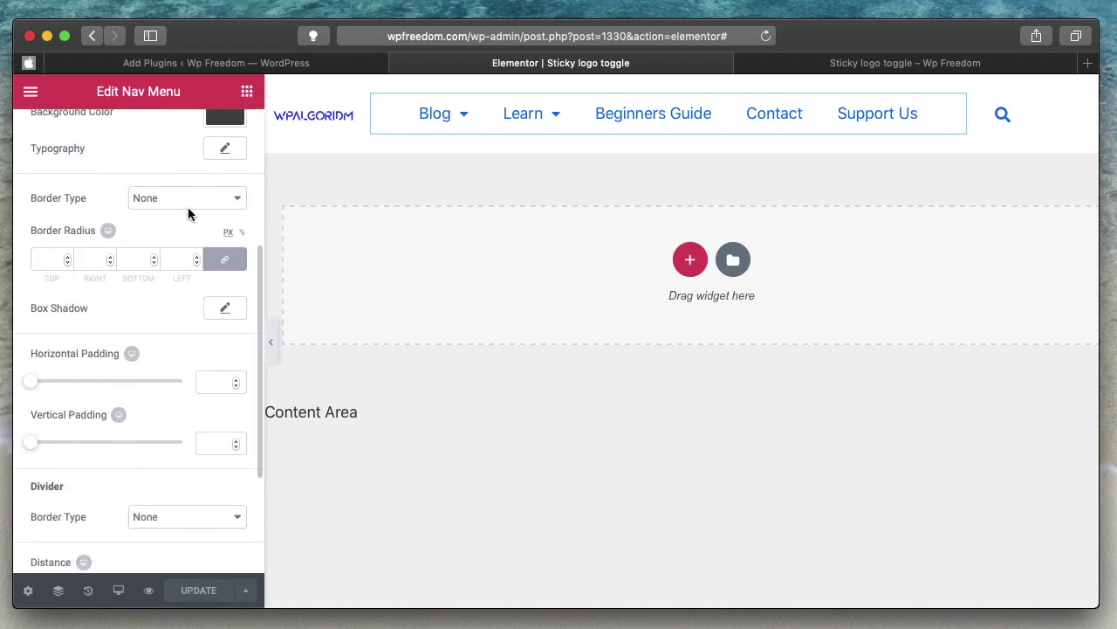
scroll(175, 262, up, 5)
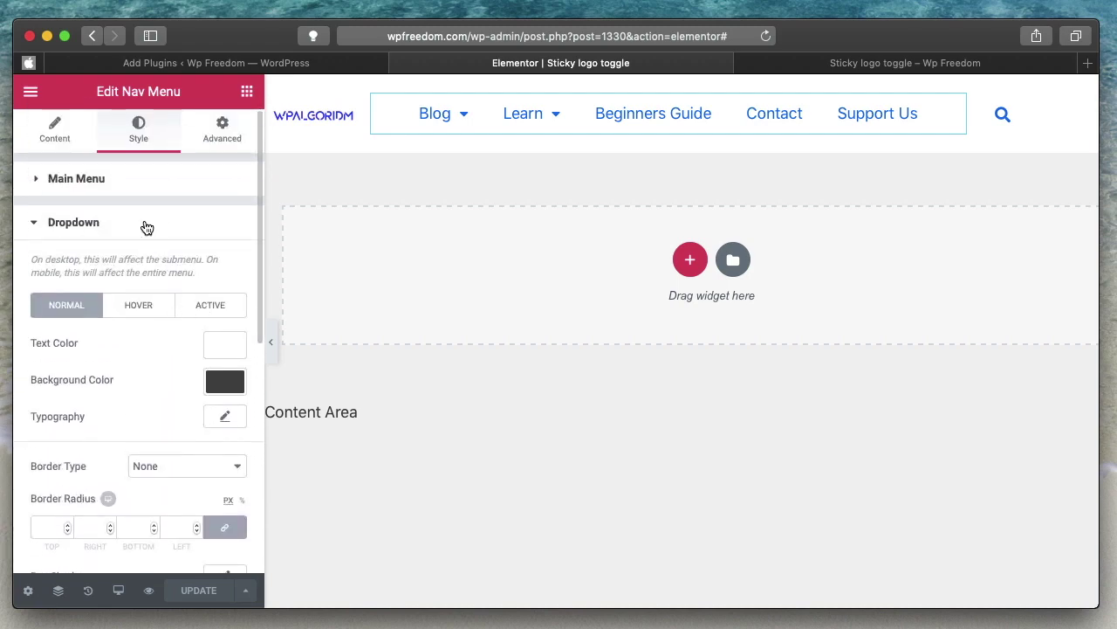
click(146, 225)
click(221, 132)
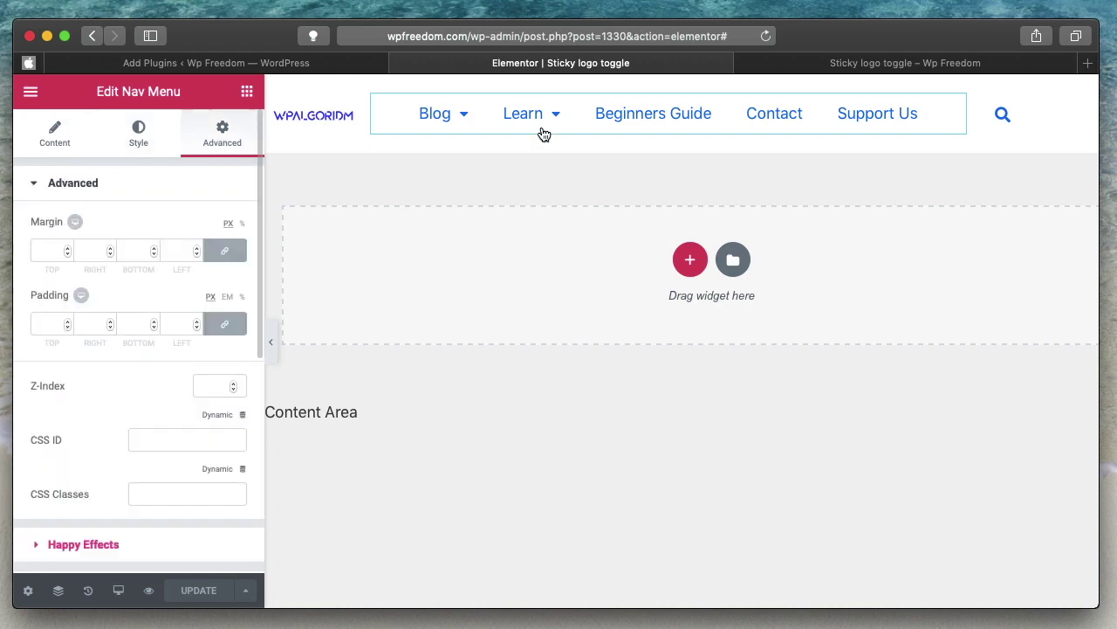
Go back to the header section's custom CSS and copy the "selector.elementor-sticky--effects i" selector from the links and icons rule.
click(148, 590)
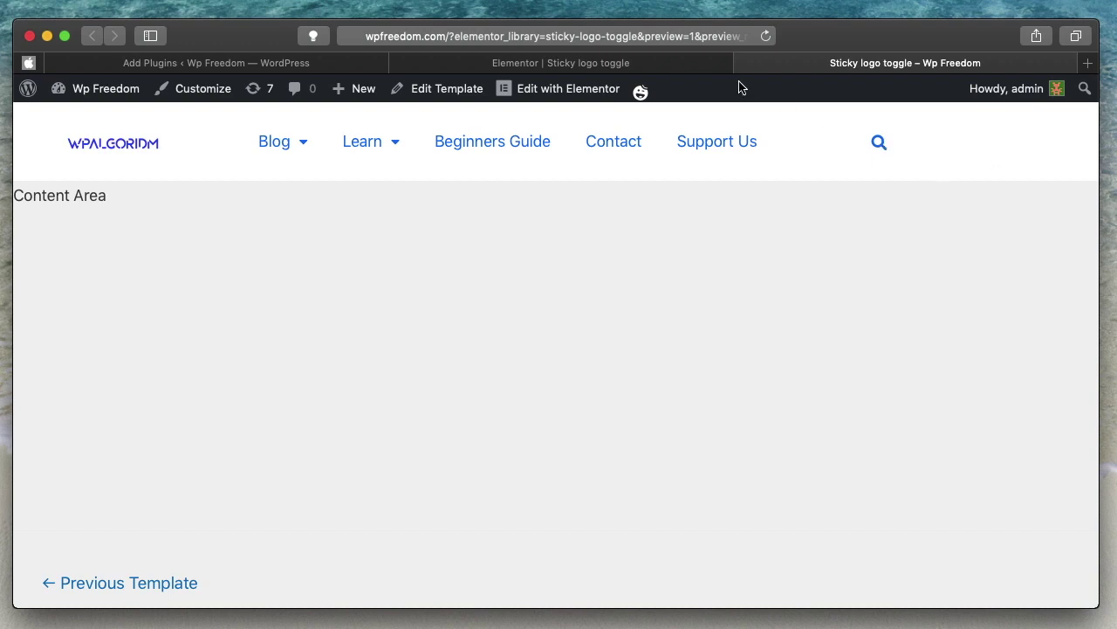
click(688, 65)
click(232, 140)
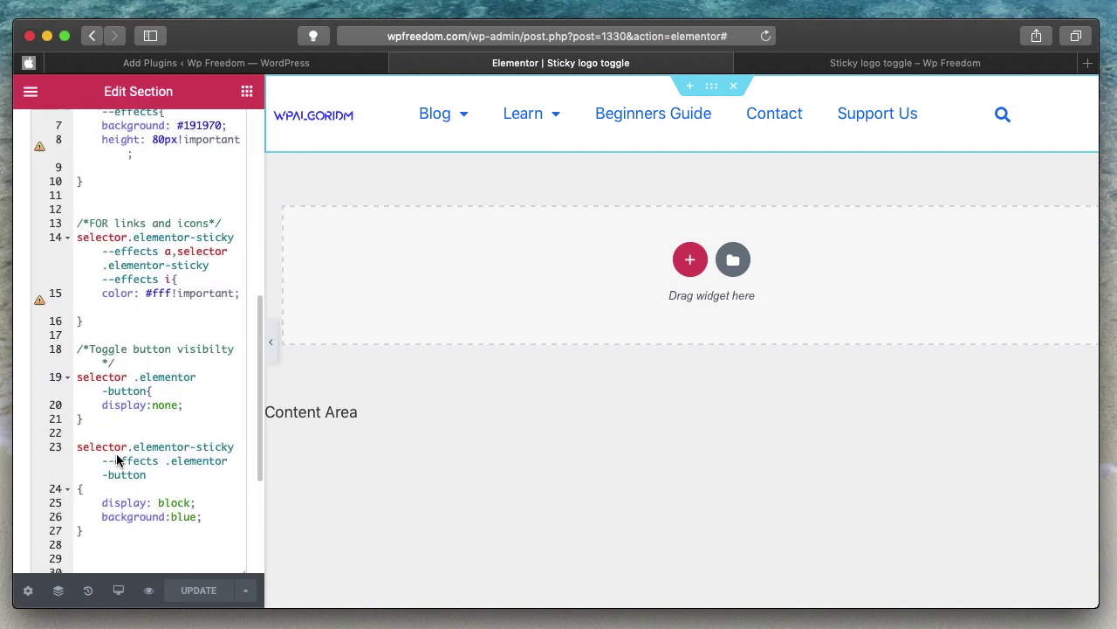
click(178, 253)
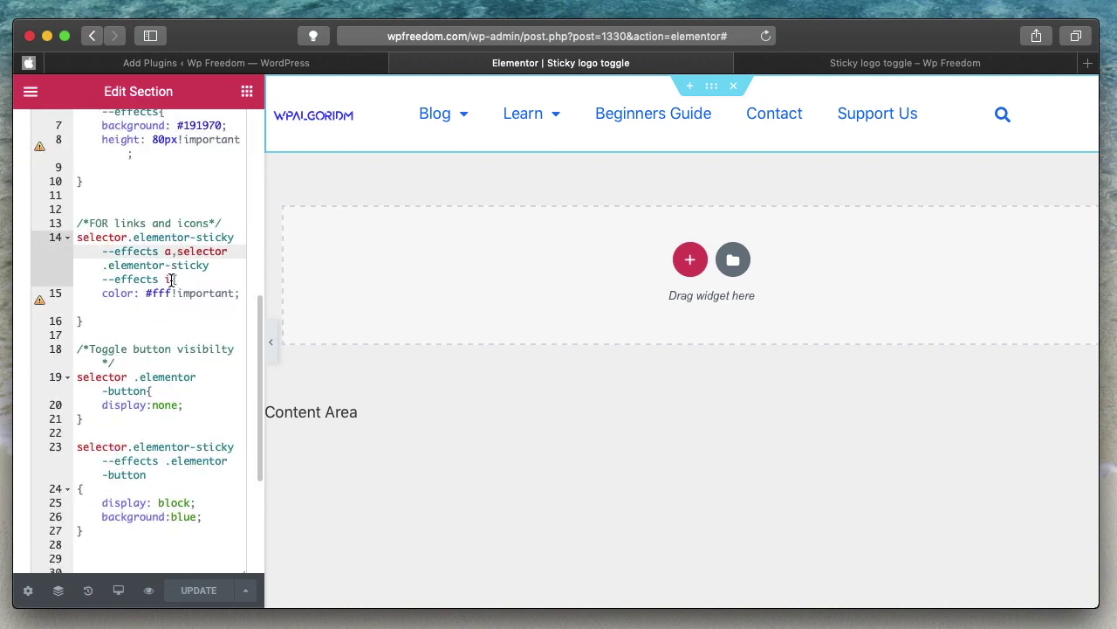
shift+click(172, 279)
key(ctrl+c)
Add a "/*toggle icon*/" comment and a "selector.elementor-sticky--effects i" rule with "display: none;" below the button rules.
click(140, 557)
text(/*toggle icon*/)
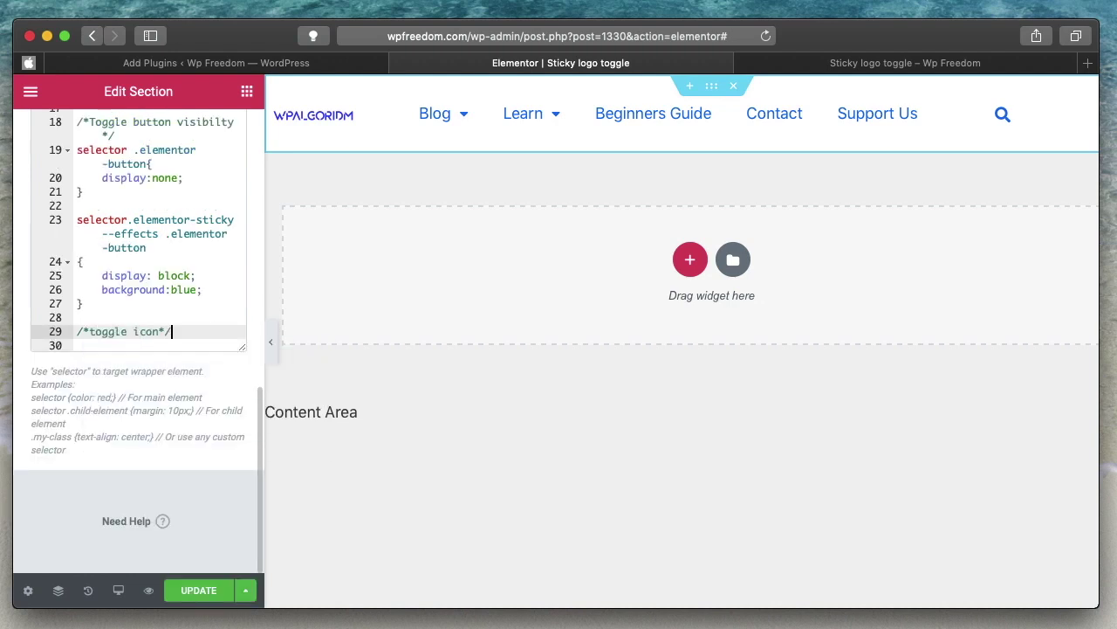
key(Return)
key(ctrl+v)
text({)
key(Return)
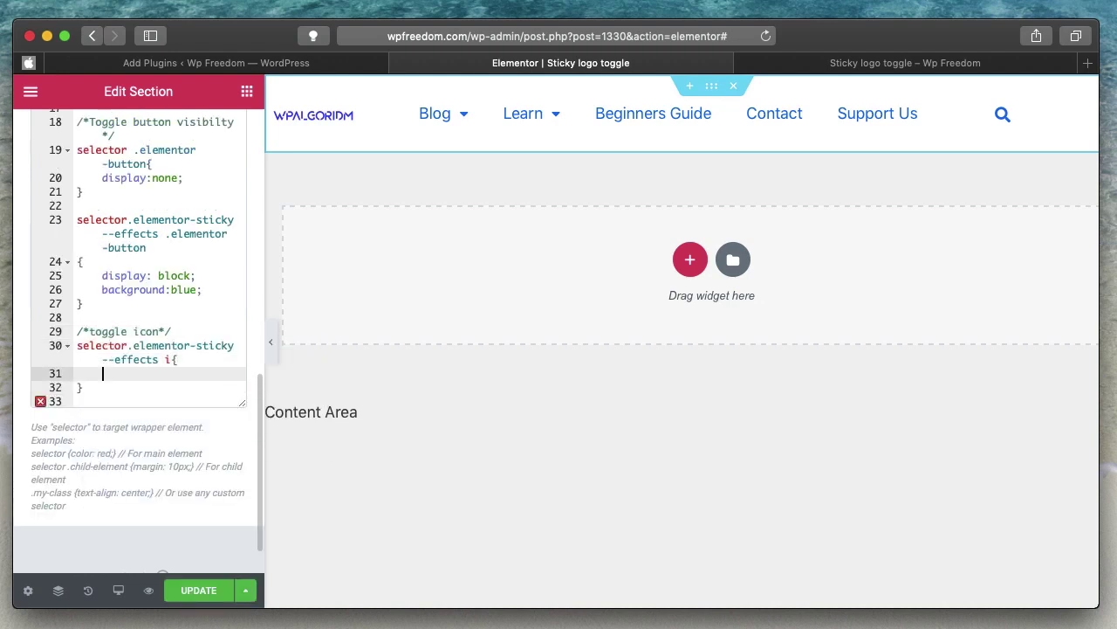
text(display: none;)
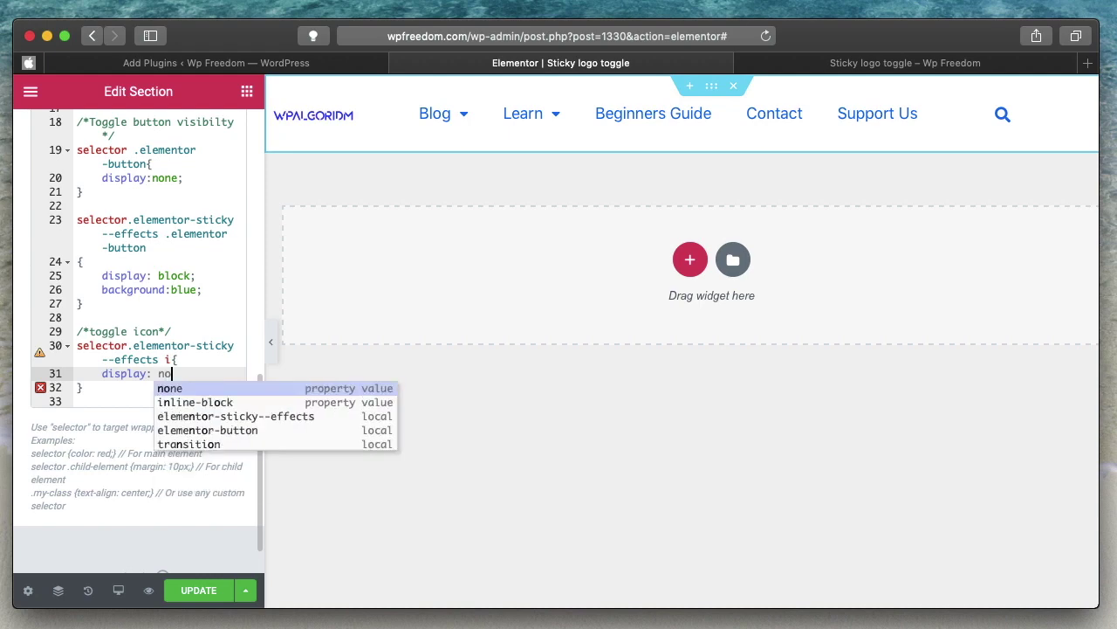
Update the template and check the icons' visibility on scroll on the preview page.
click(207, 592)
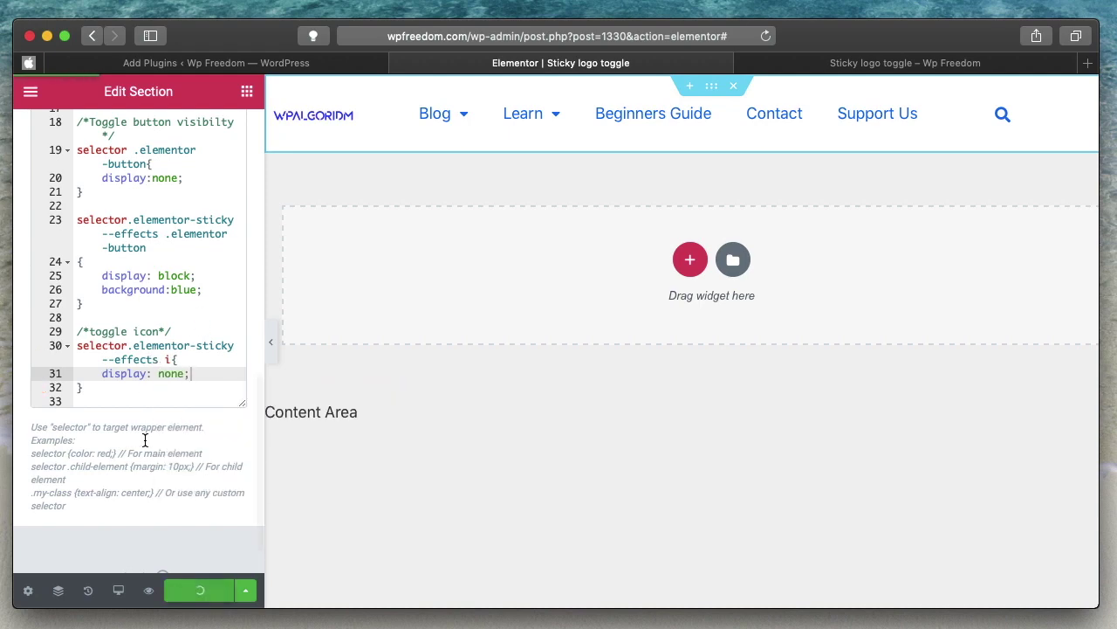
click(878, 62)
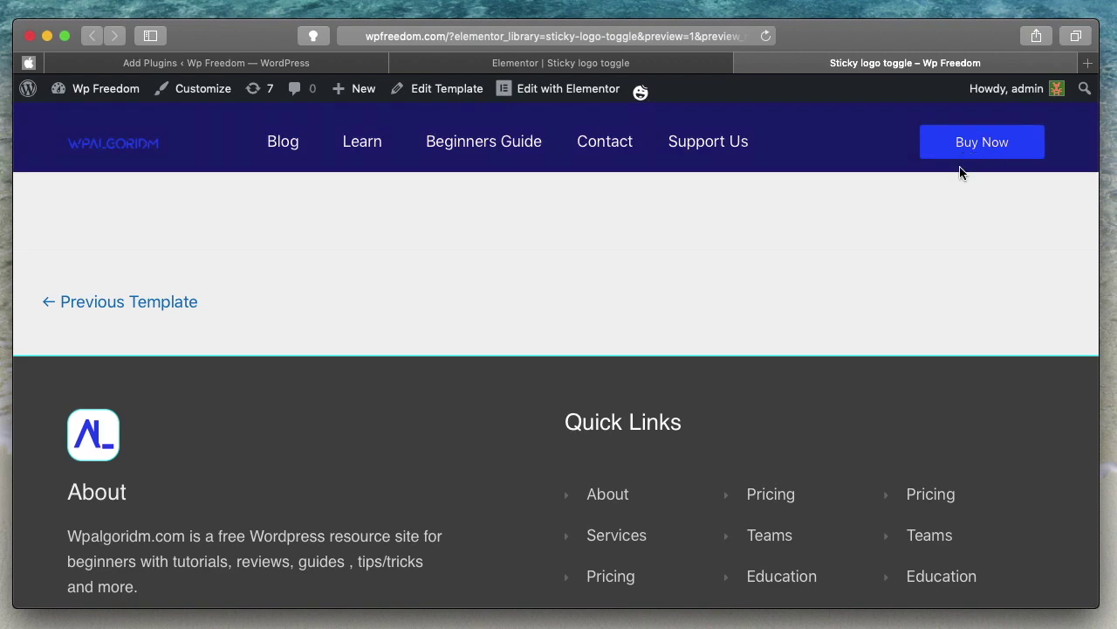
scroll(965, 254, up, 4)
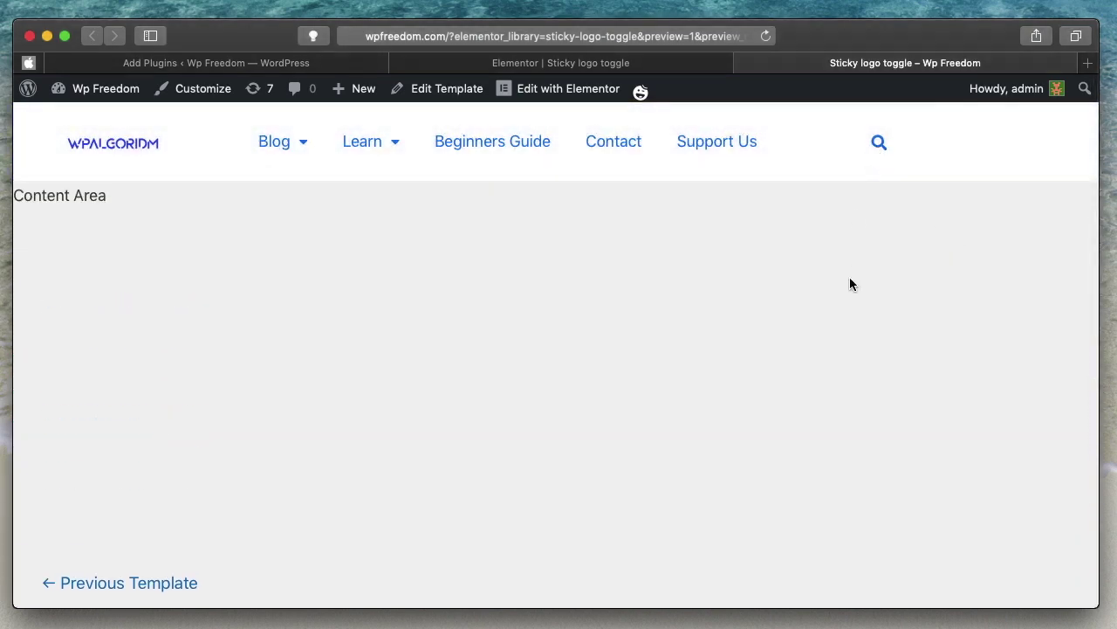
Return to the Elementor editor, look back over the header section's custom CSS and collapse it.
click(631, 64)
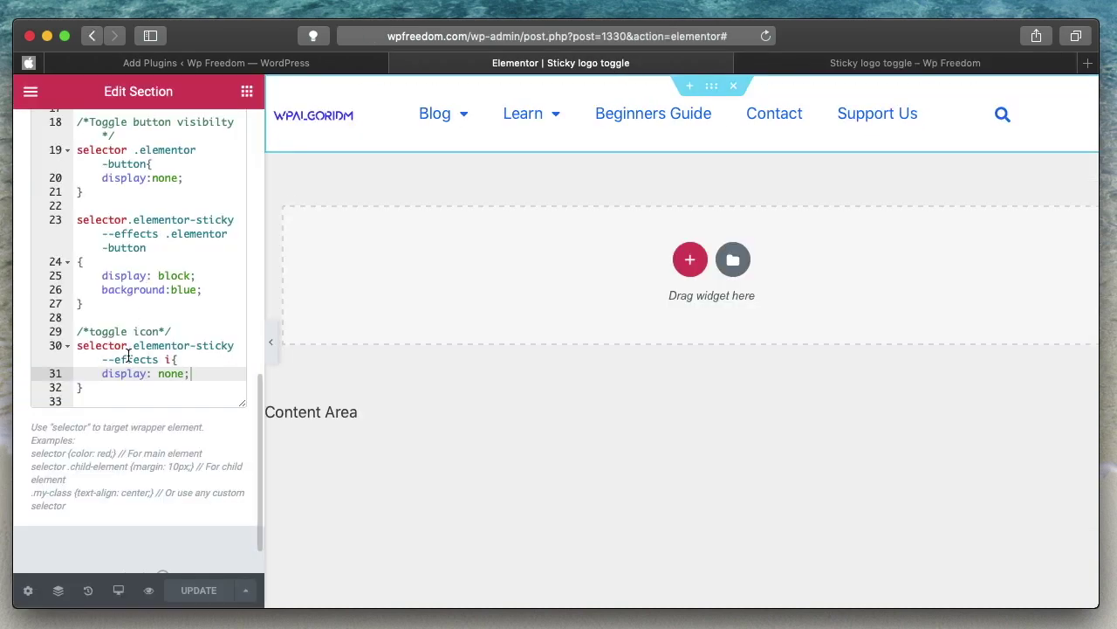
scroll(128, 354, up, 10)
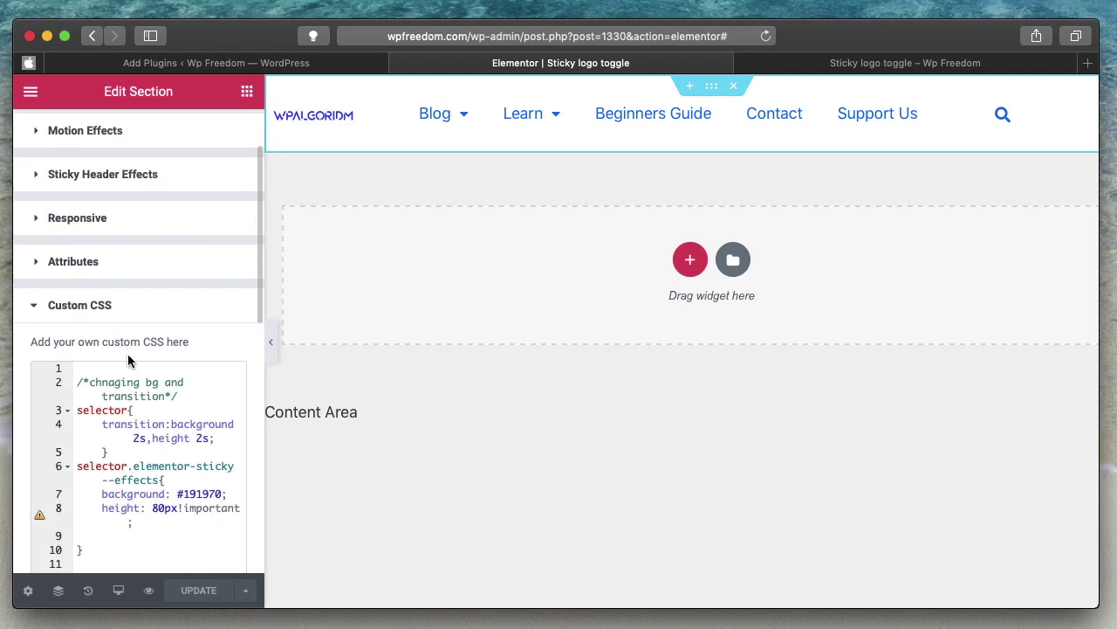
click(100, 312)
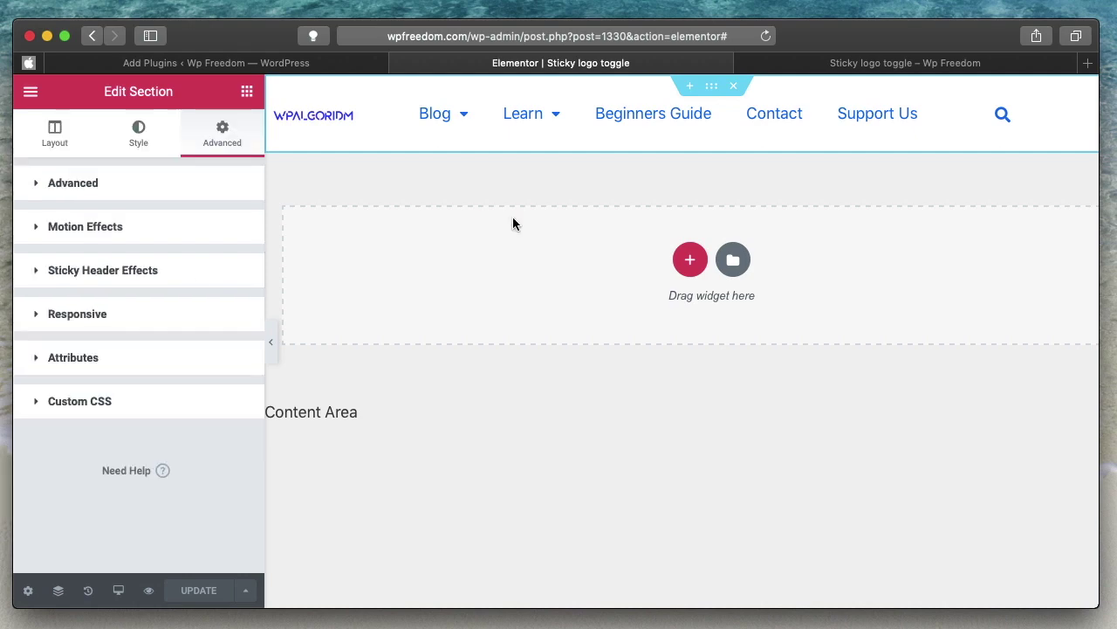
Check the header's scroll transition on the preview page once more.
click(879, 72)
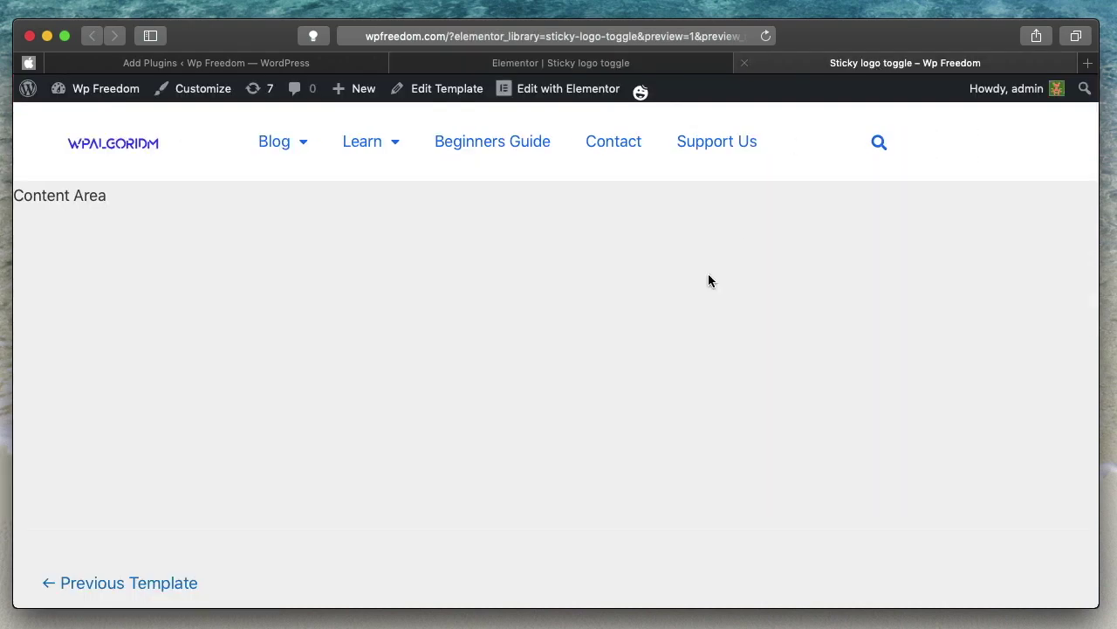
scroll(698, 313, down, 5)
scroll(698, 313, up, 5)
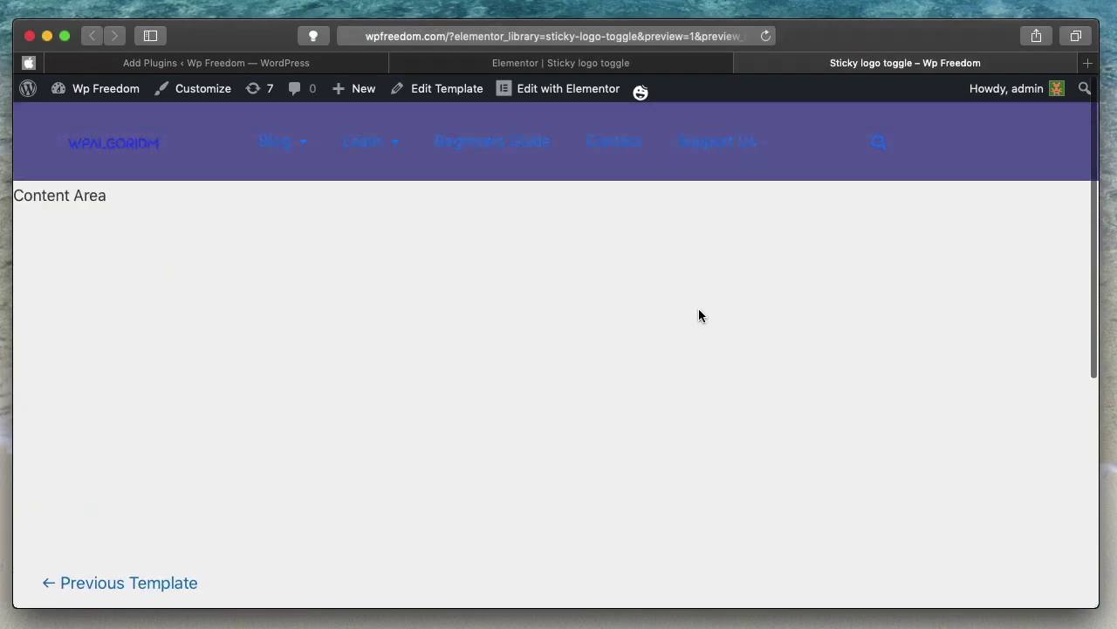
Reopen the header section's custom CSS in the Elementor editor and review the background, link, button and icon rules.
click(632, 70)
click(129, 409)
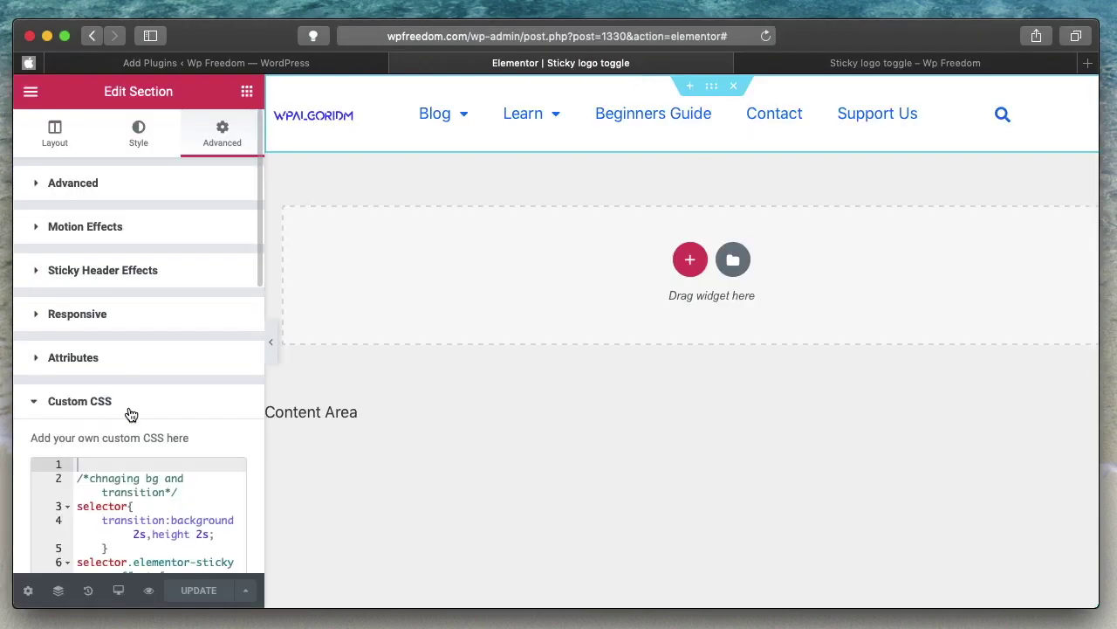
scroll(131, 414, down, 10)
scroll(140, 218, up, 4)
scroll(147, 385, down, 1)
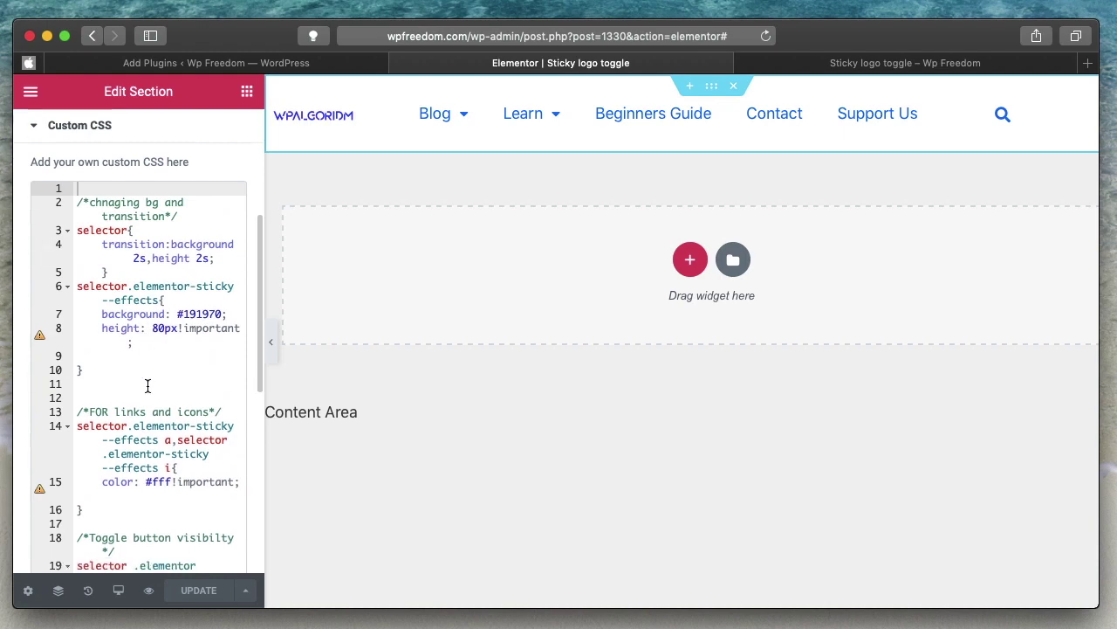
scroll(147, 386, down, 3)
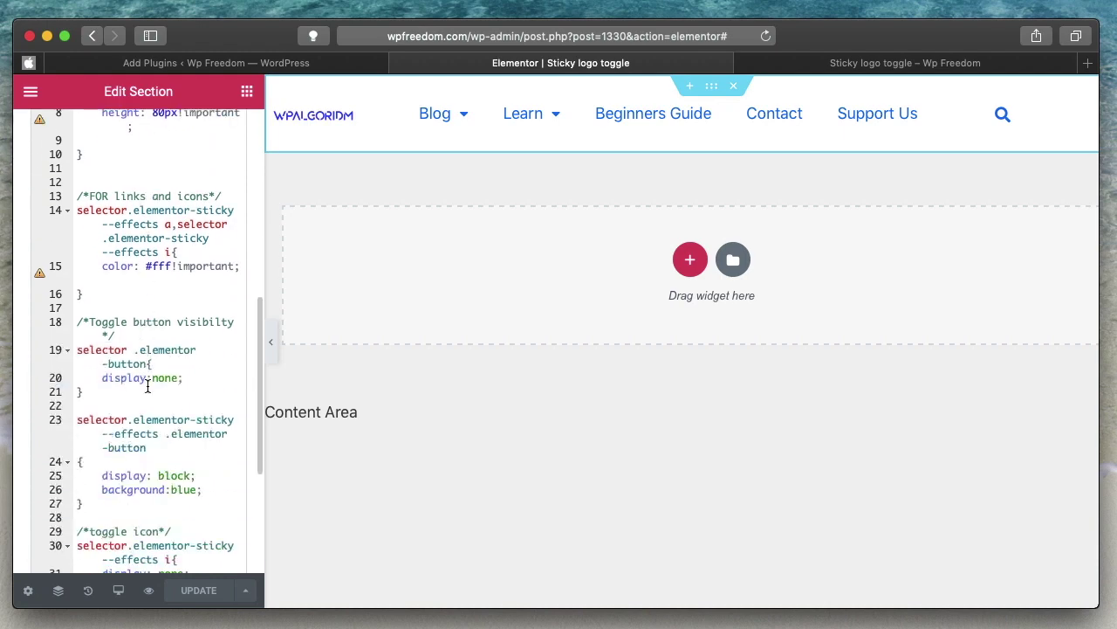